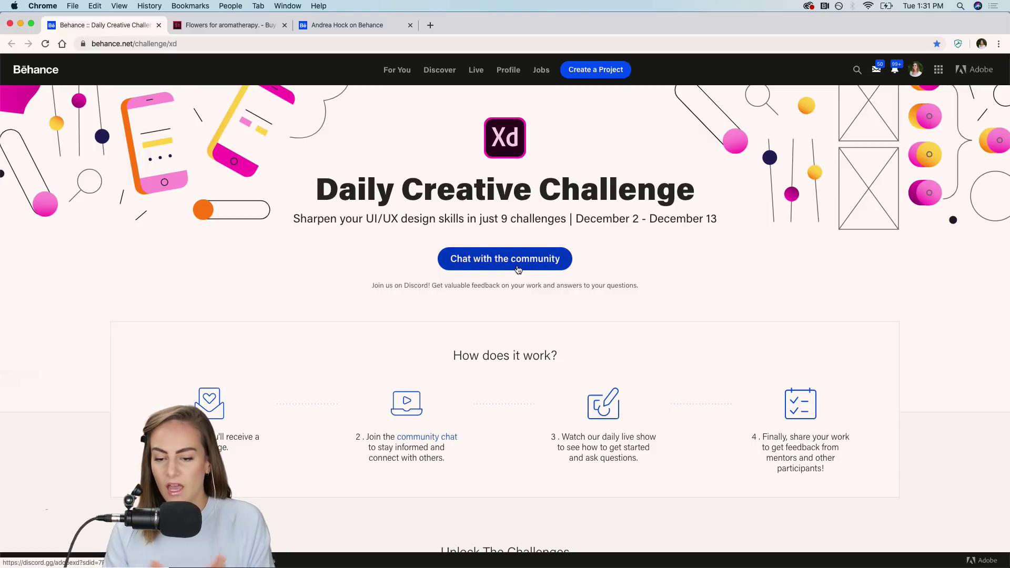
# Open the Creative Cloud desktop app to view its installed apps, and close its window again.
pyautogui.click(808, 6)
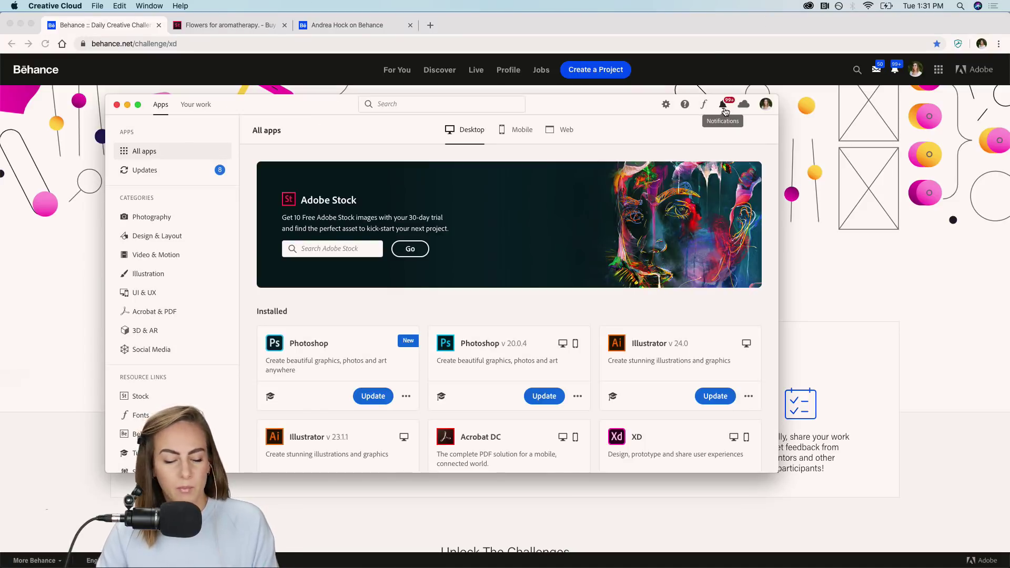
pyautogui.click(117, 104)
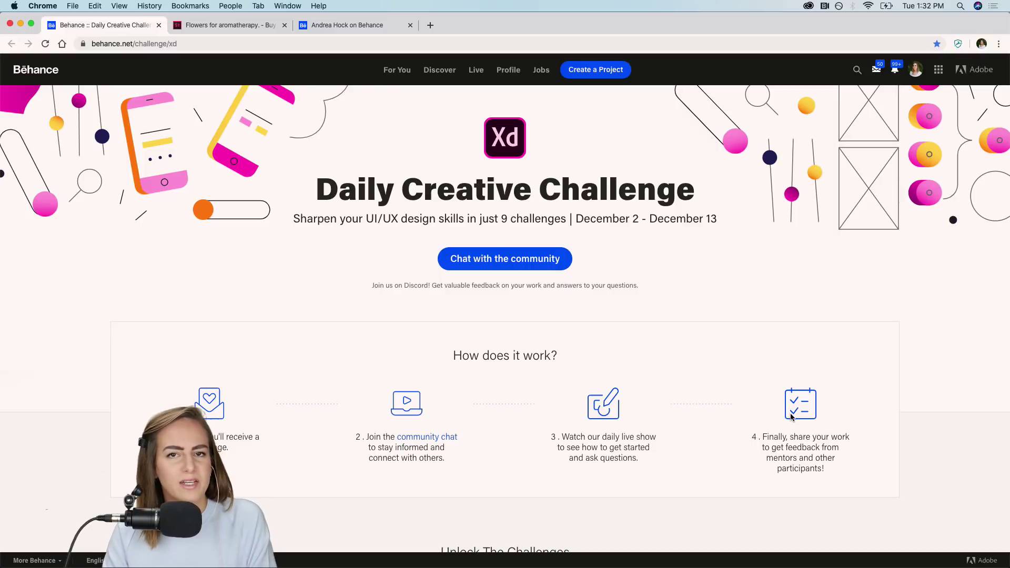
# Open the starter files of the Components challenge from the Behance challenge page and show the Dropbox download options.
pyautogui.scroll(-5, 791, 417)
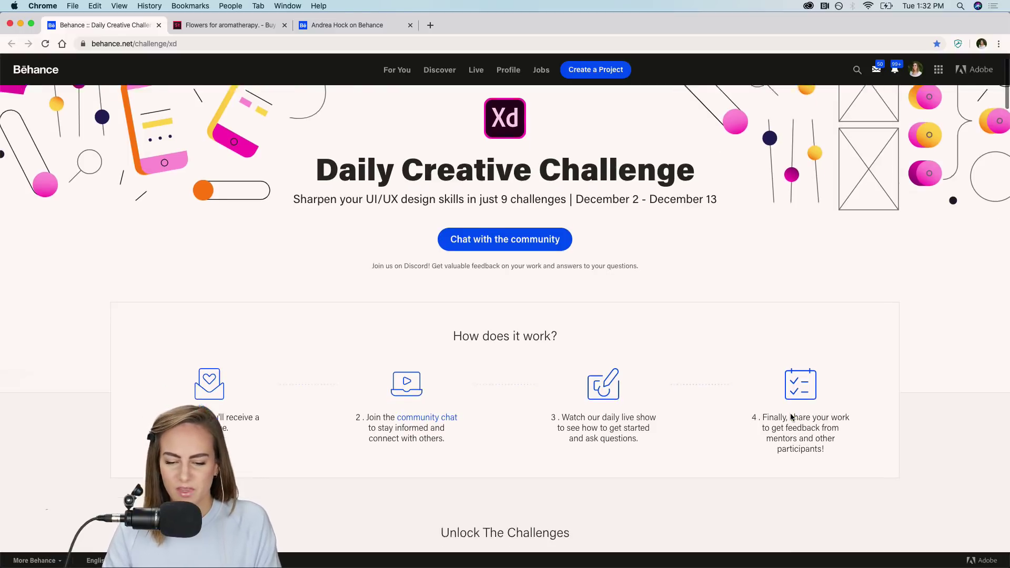
pyautogui.scroll(-3, 791, 412)
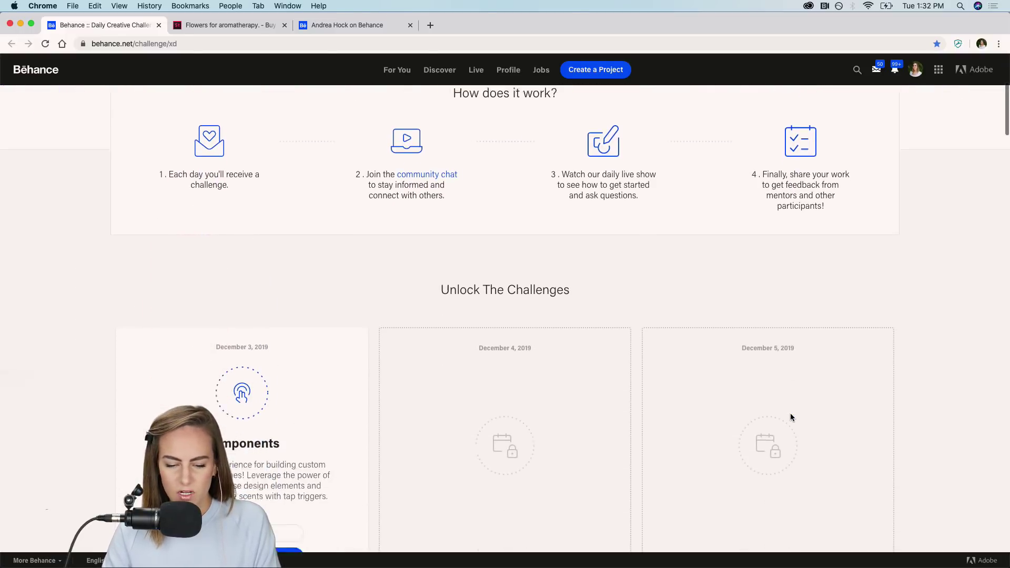
pyautogui.scroll(-2, 790, 412)
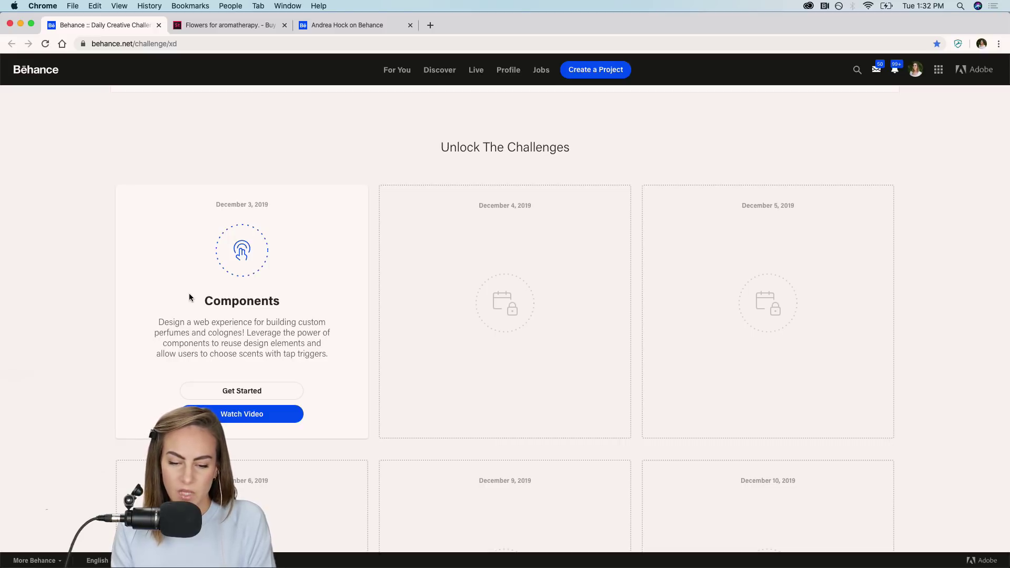
pyautogui.click(252, 390)
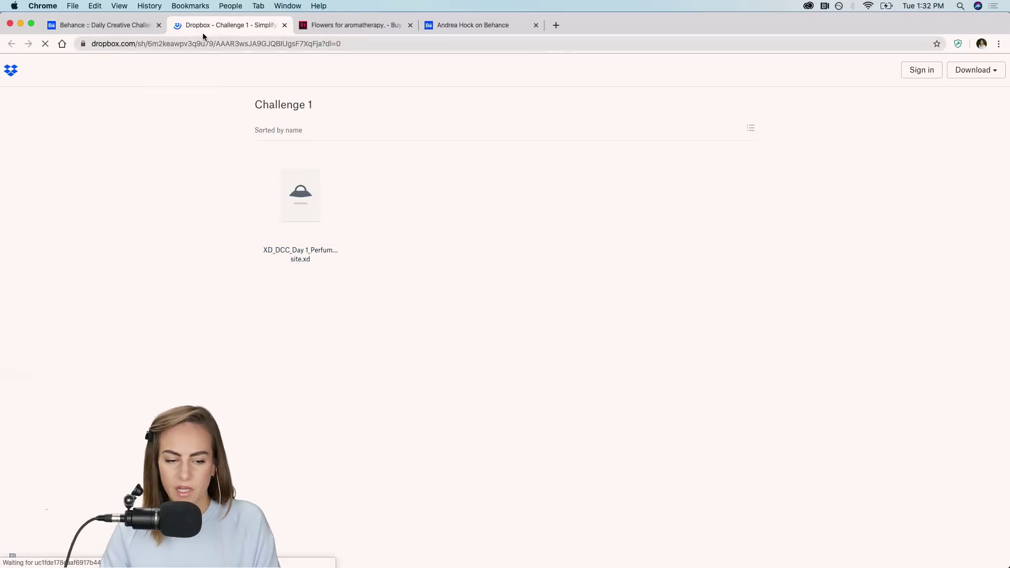
pyautogui.click(971, 72)
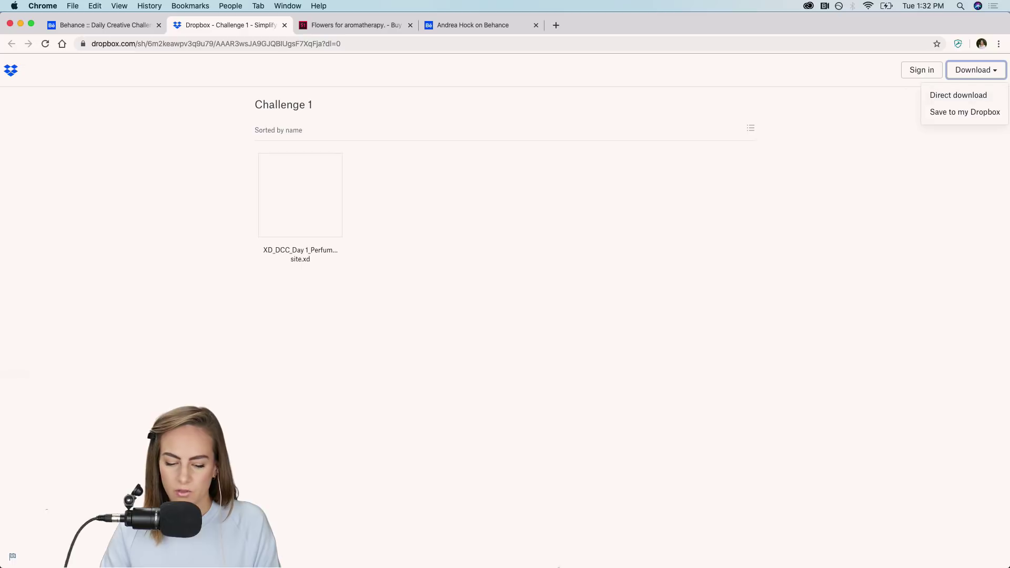
# Switch to Adobe XD to view the Day 1 perfume website starter file briefly, and minimize its window.
pyautogui.click(595, 559)
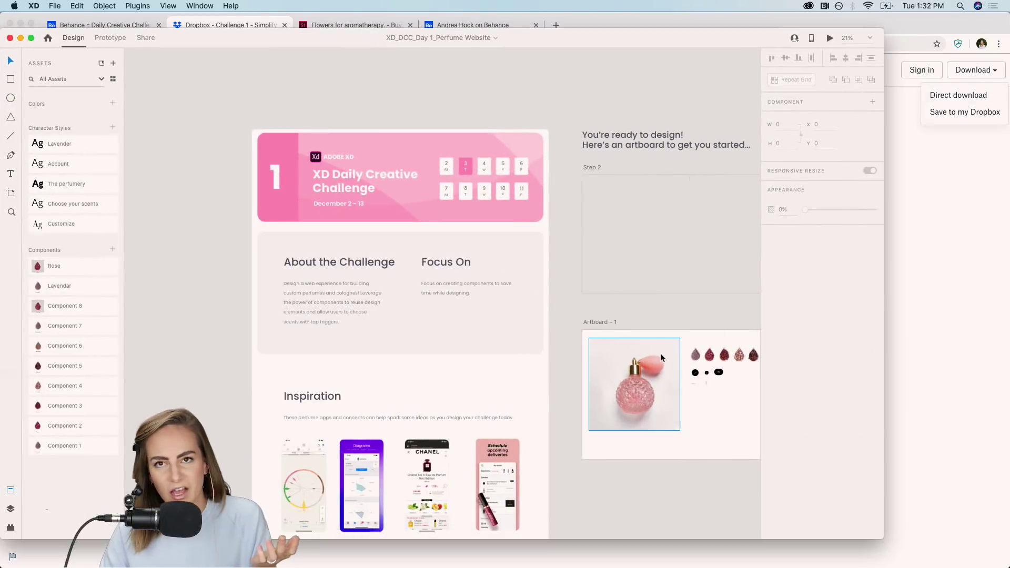
pyautogui.click(20, 37)
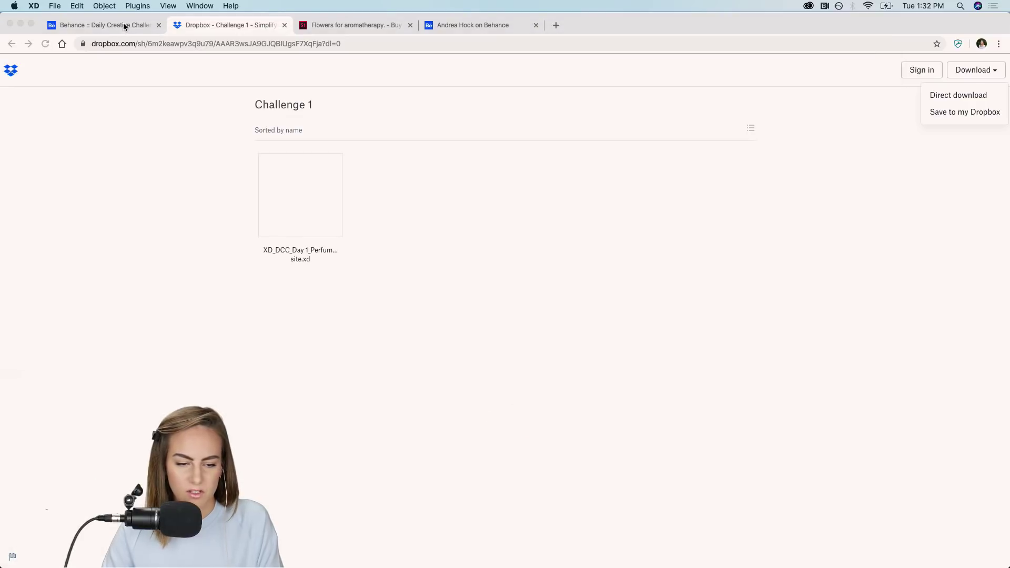
# Return to the Behance challenge page, find the community chat under Next Steps, and switch to Discord.
pyautogui.click(75, 26)
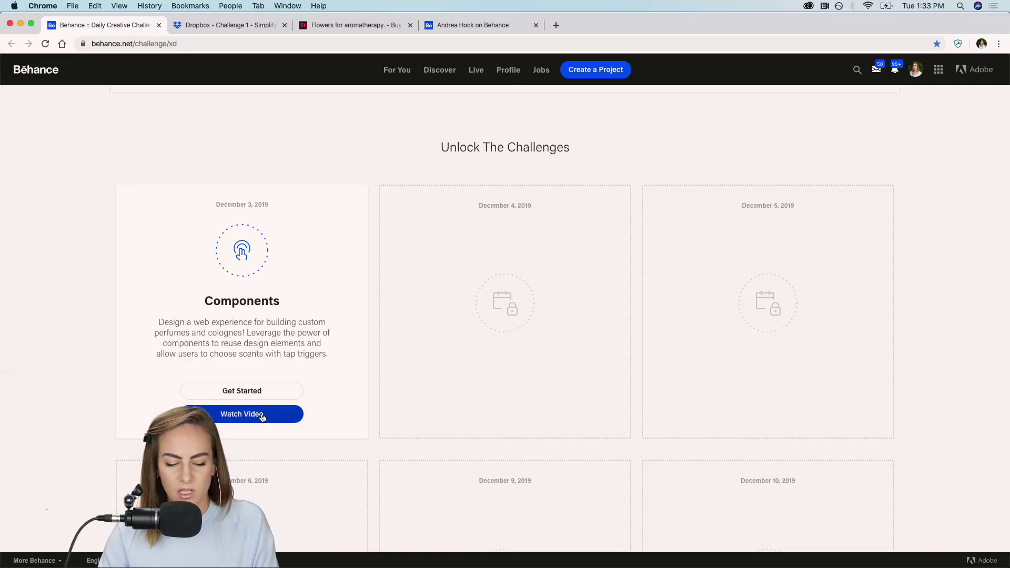
pyautogui.scroll(-10, 940, 363)
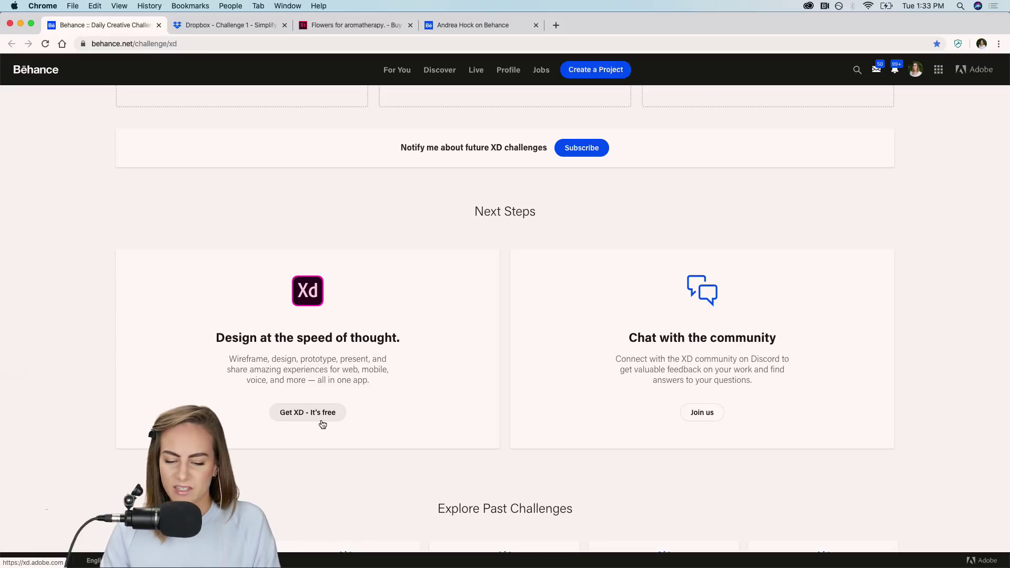
pyautogui.click(709, 412)
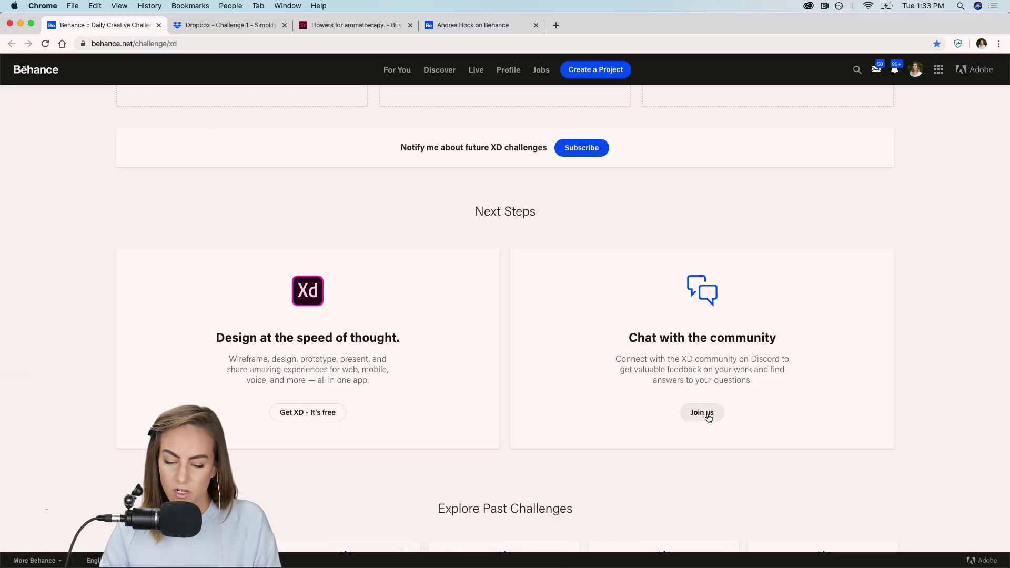
pyautogui.click(573, 553)
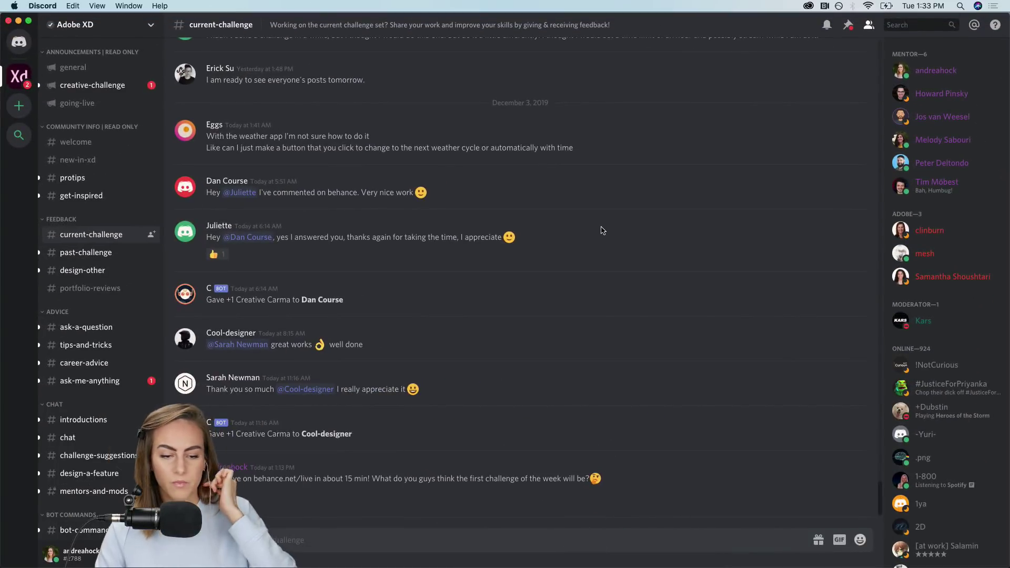
# Look through the Adobe XD server's current-challenge, past-challenge, design-other, portfolio-reviews, going-live and creative-challenge channels, and put Discord away.
pyautogui.scroll(15, 602, 230)
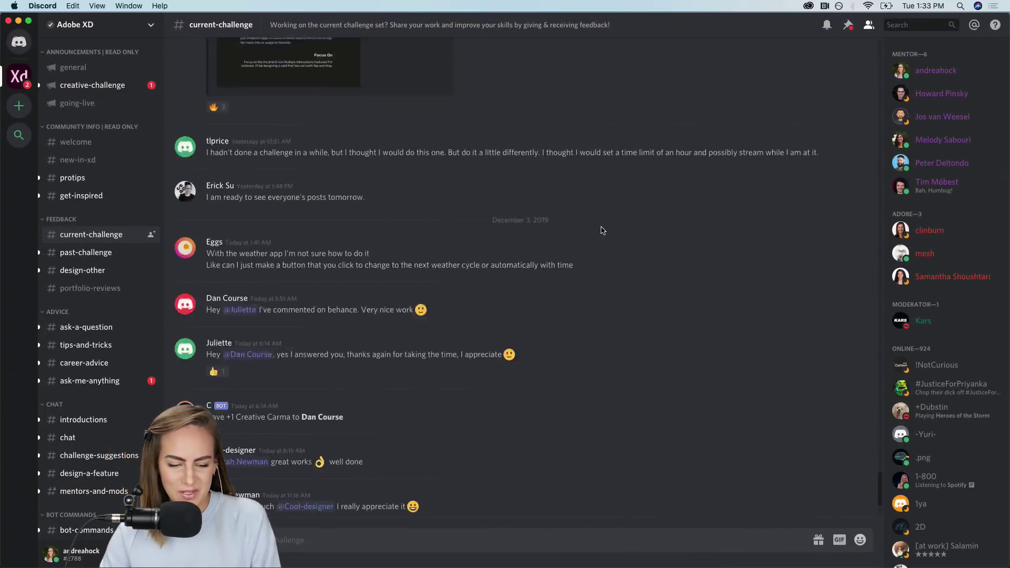
pyautogui.scroll(3, 602, 230)
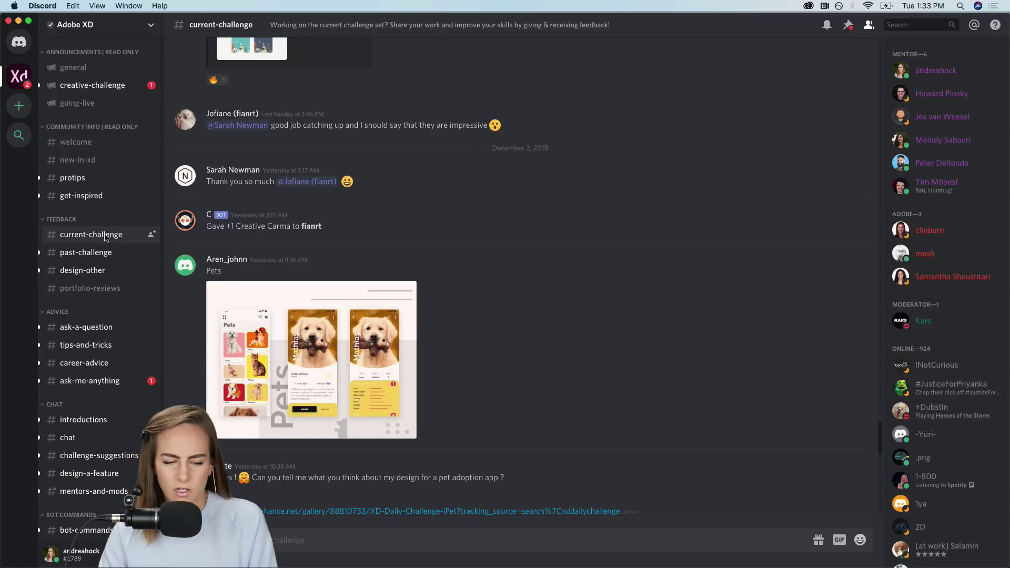
pyautogui.click(80, 254)
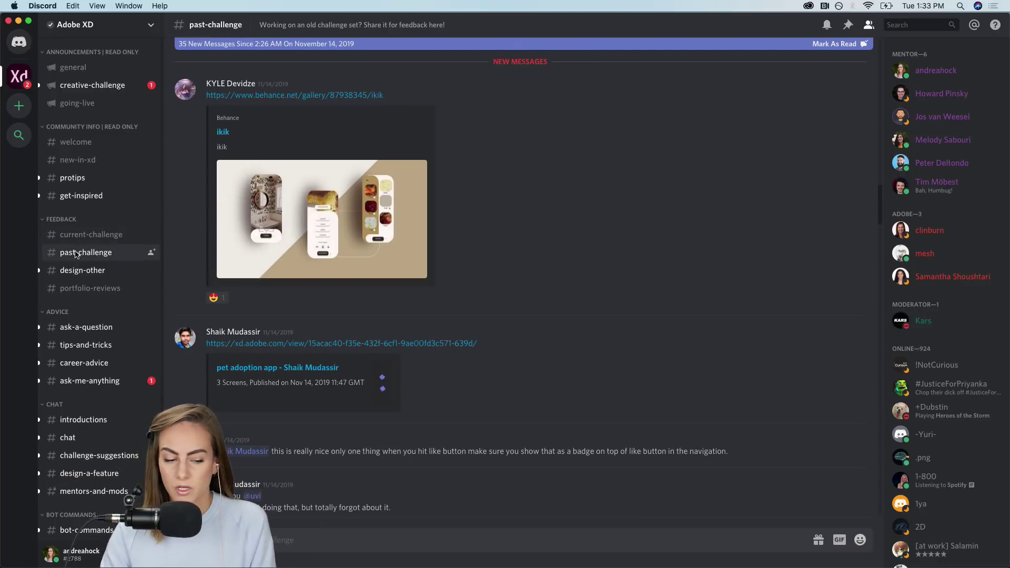
pyautogui.click(84, 272)
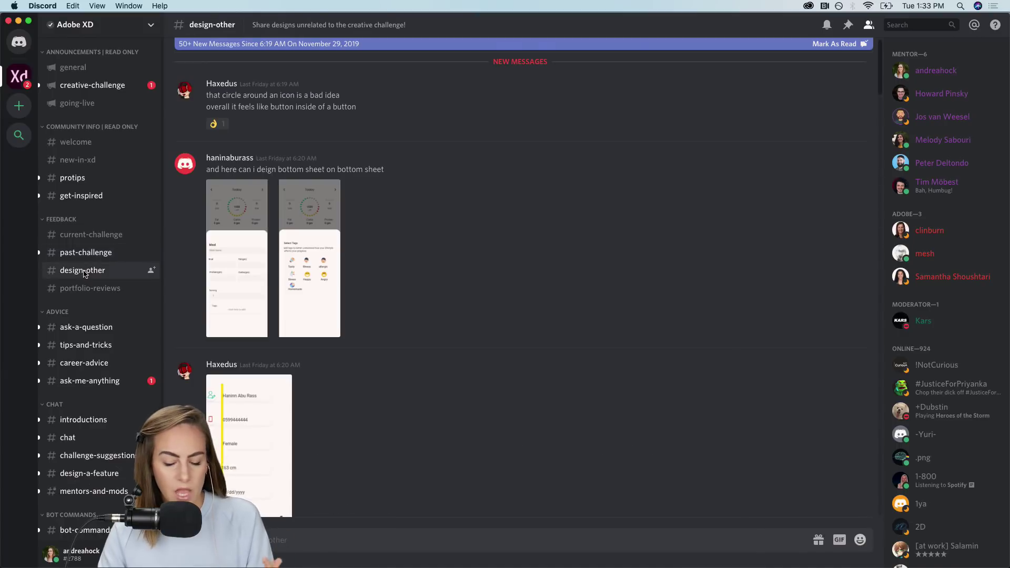
pyautogui.click(76, 293)
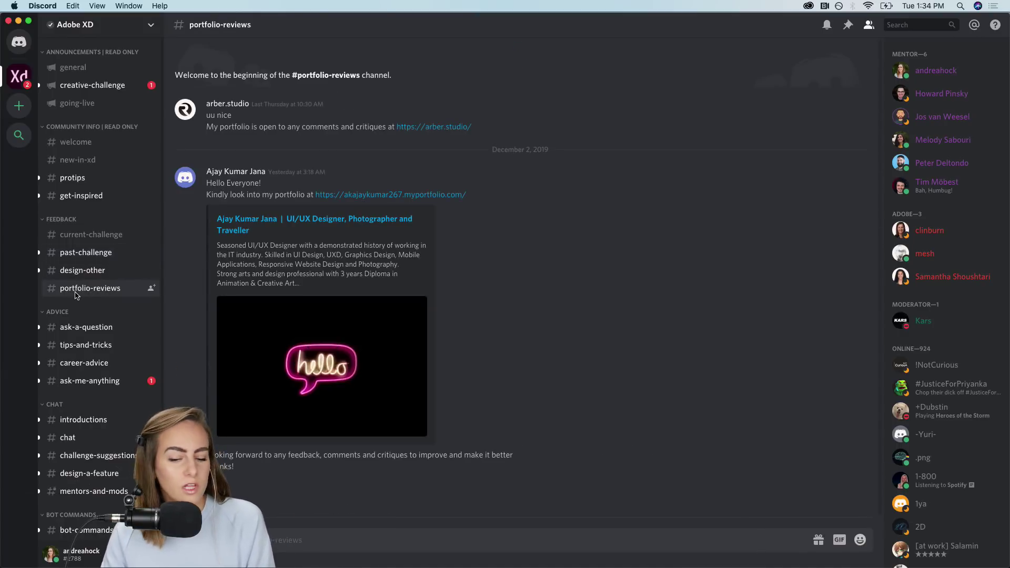
pyautogui.click(77, 106)
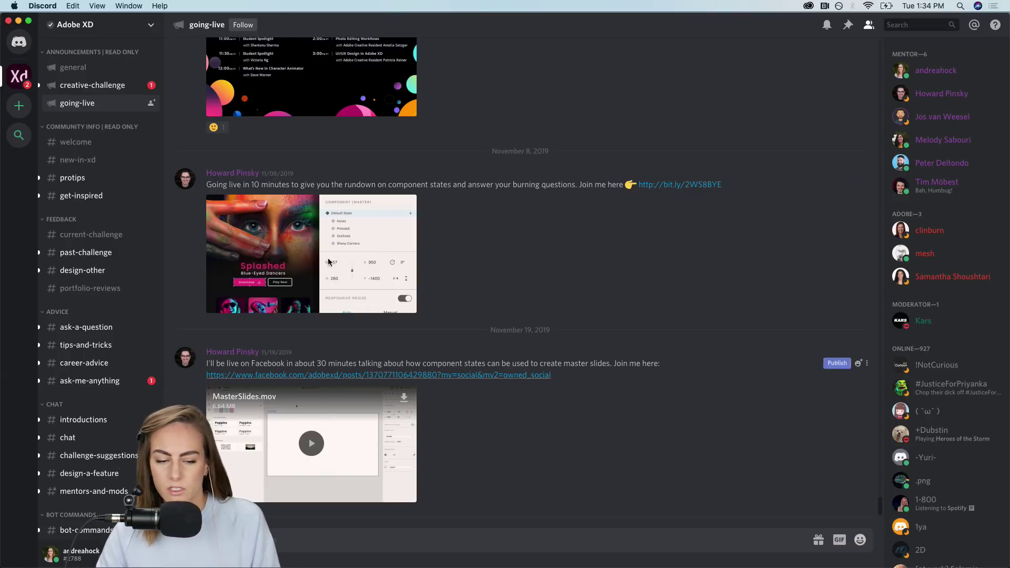
pyautogui.click(74, 85)
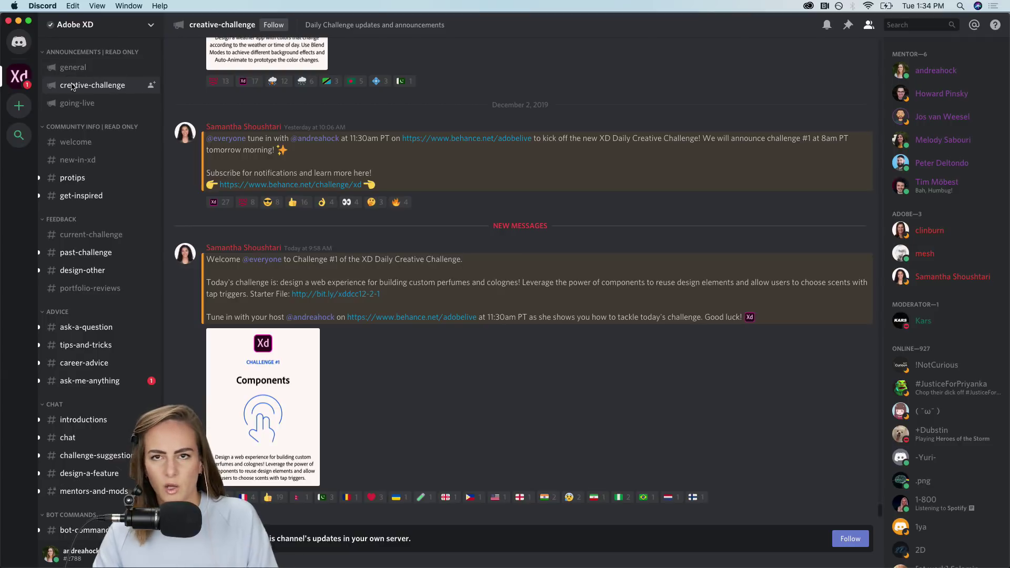
pyautogui.click(18, 21)
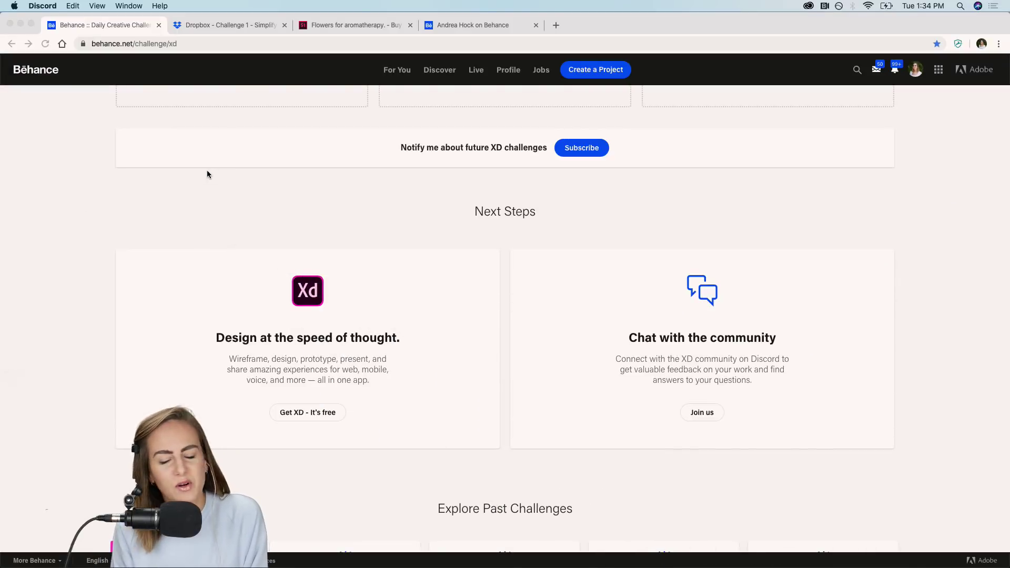
# Switch to Adobe XD with the perfume website starter file and enlarge its window to fill the screen.
pyautogui.moveTo(354, 566)
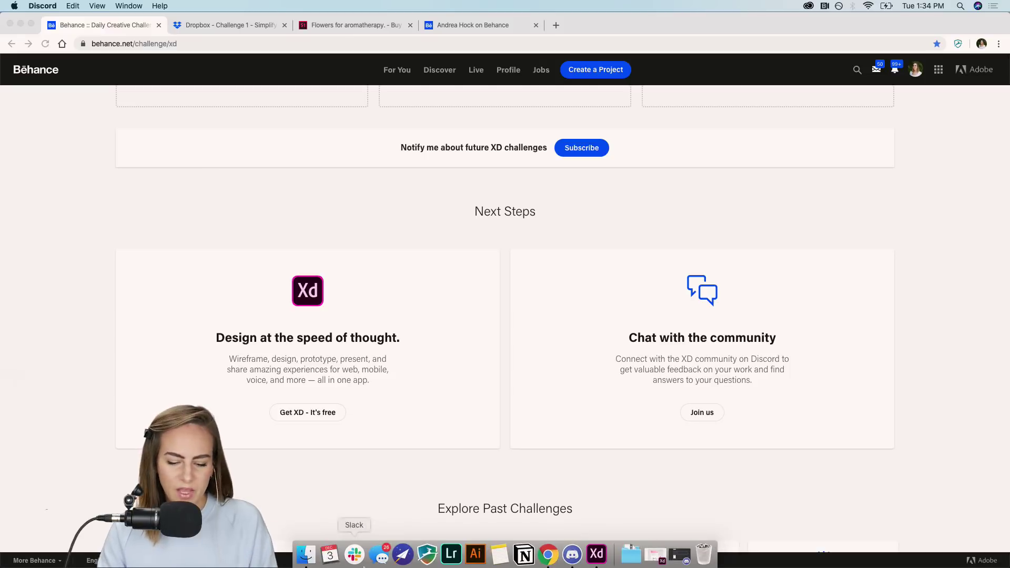
pyautogui.click(600, 565)
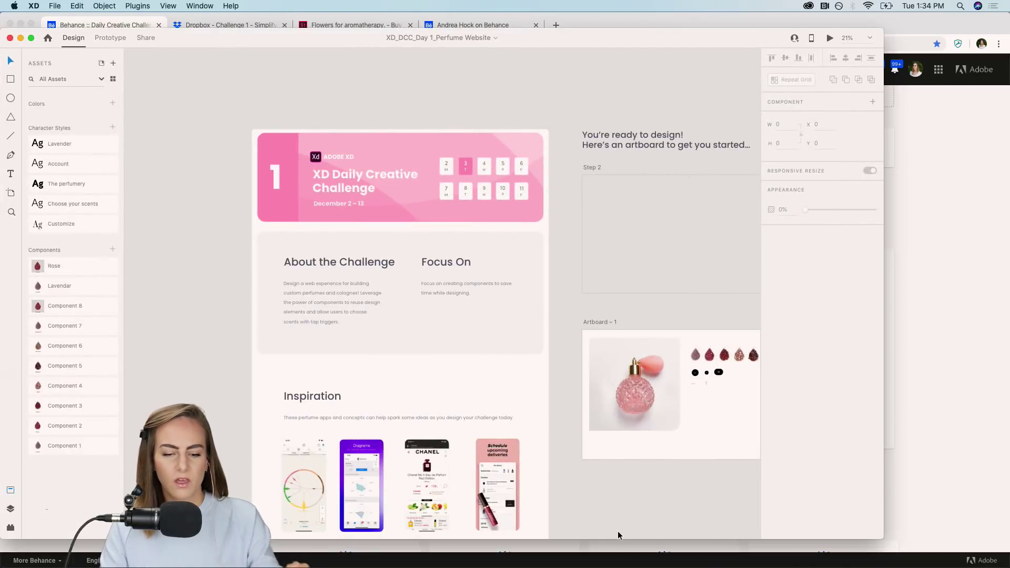
pyautogui.moveTo(884, 28); pyautogui.dragTo(1008, 3)
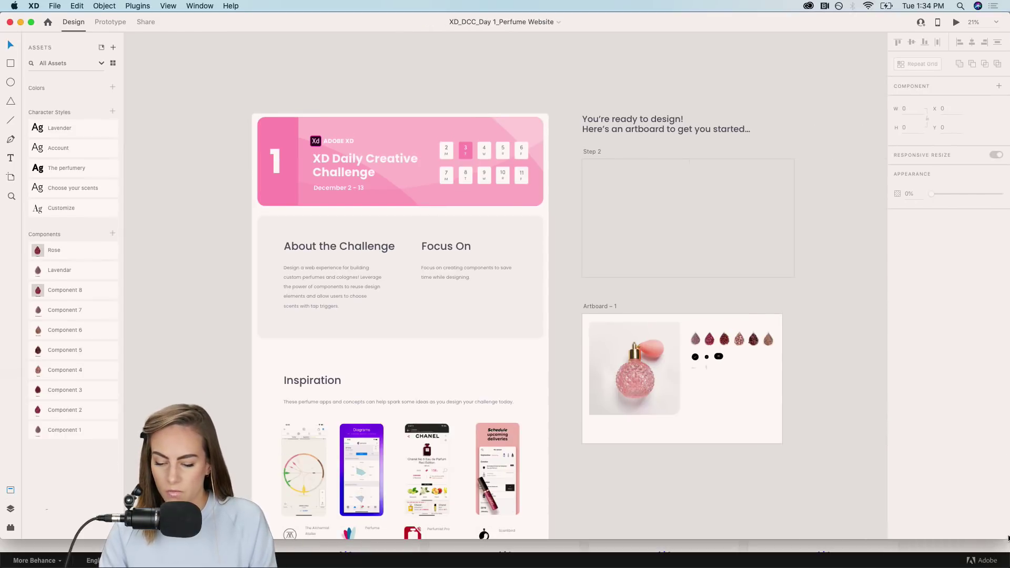
# Read the challenge banner, the About the Challenge and Focus On texts, and look over the document's component assets.
pyautogui.scroll(3, 422, 126)
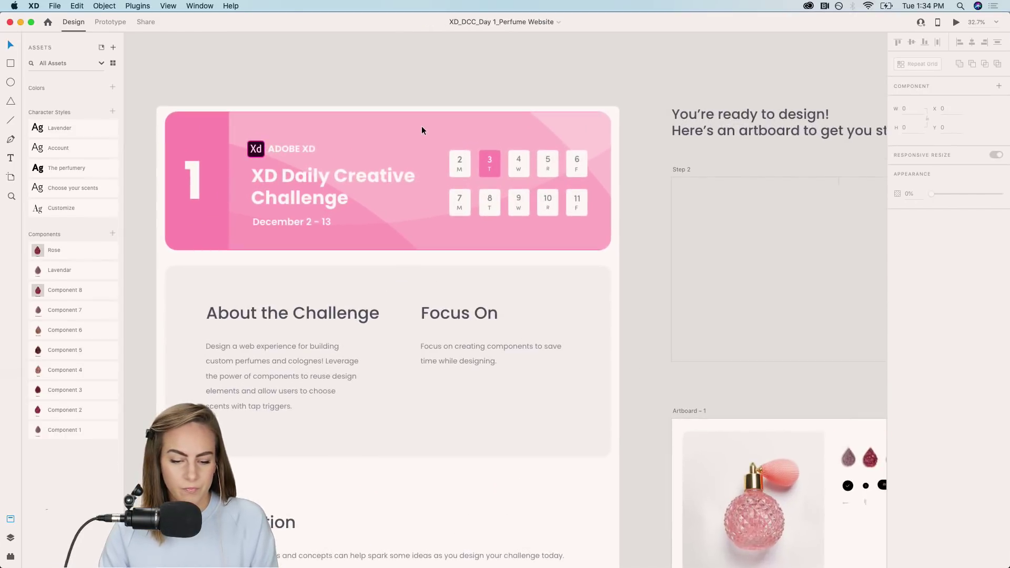
pyautogui.scroll(-3, 422, 125)
pyautogui.hscroll(-3, 421, 125)
pyautogui.scroll(-1, 421, 125)
pyautogui.scroll(3, 422, 125)
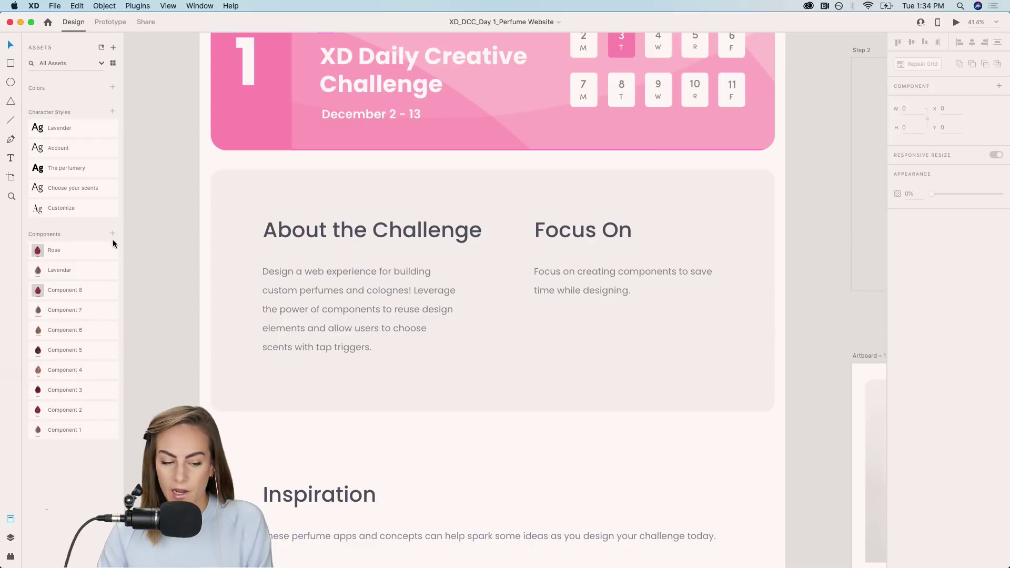
pyautogui.moveTo(108, 241)
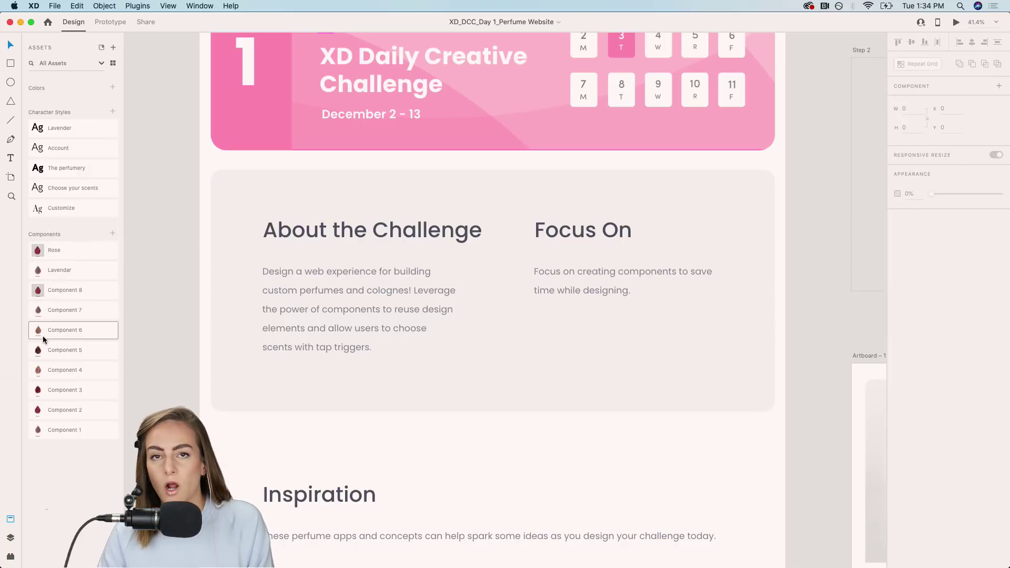
pyautogui.moveTo(42, 337)
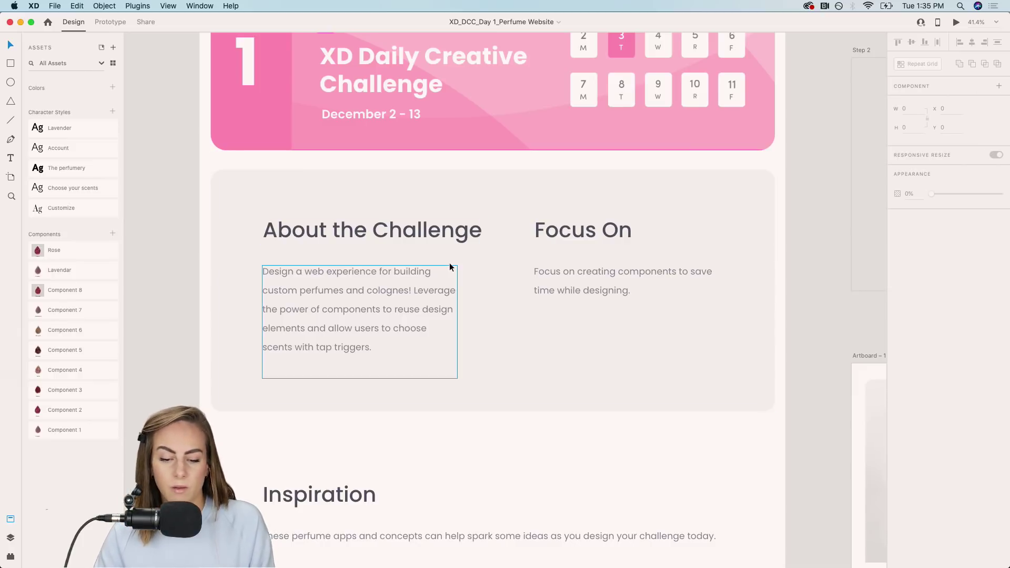
# Examine the perfume app examples in the Inspiration section, especially The Alchemist Atelier's scent wheel screen, up close.
pyautogui.scroll(-5, 450, 263)
pyautogui.scroll(-5, 449, 263)
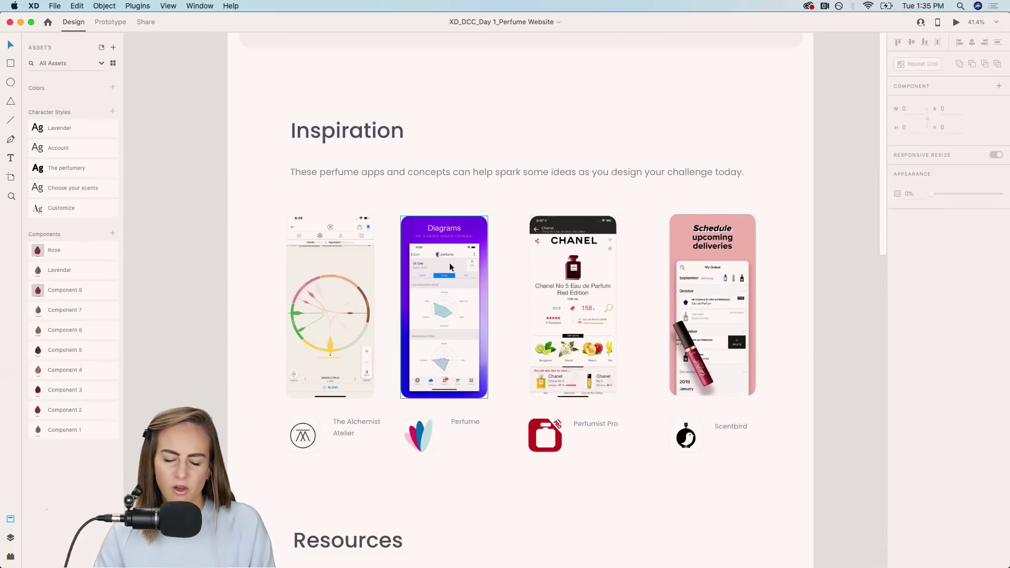
pyautogui.scroll(-1, 450, 263)
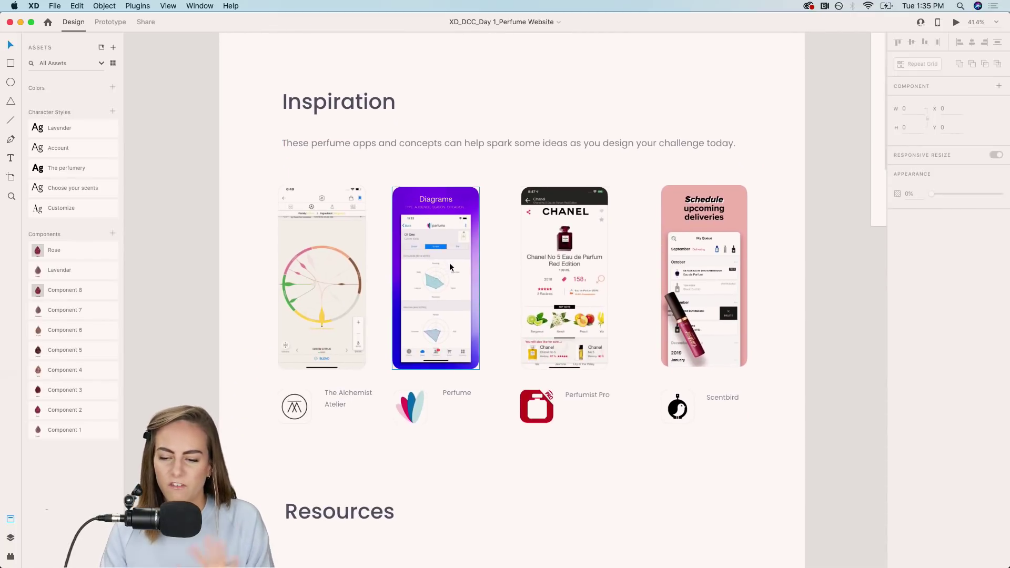
pyautogui.scroll(2, 449, 263)
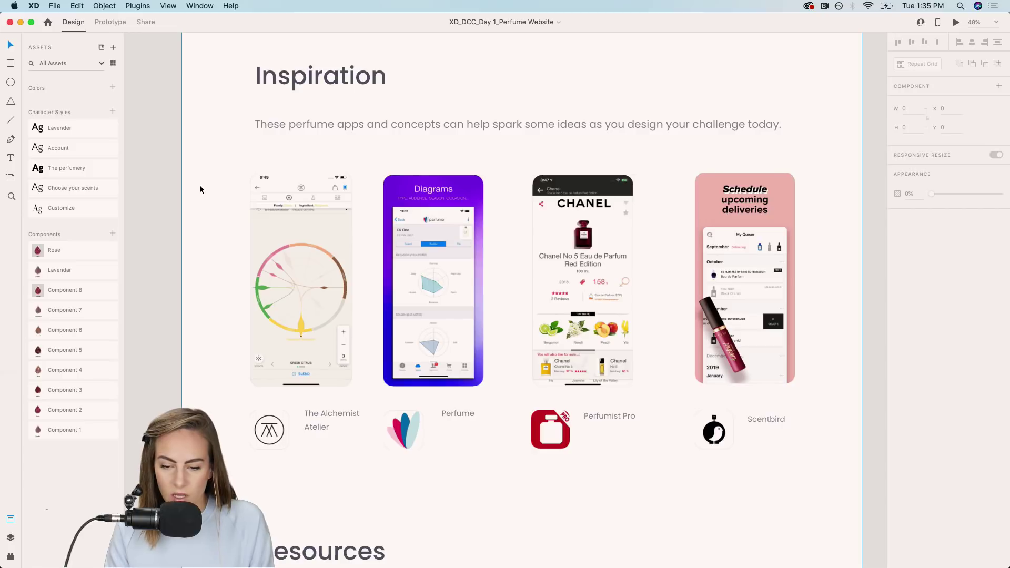
pyautogui.scroll(5, 200, 186)
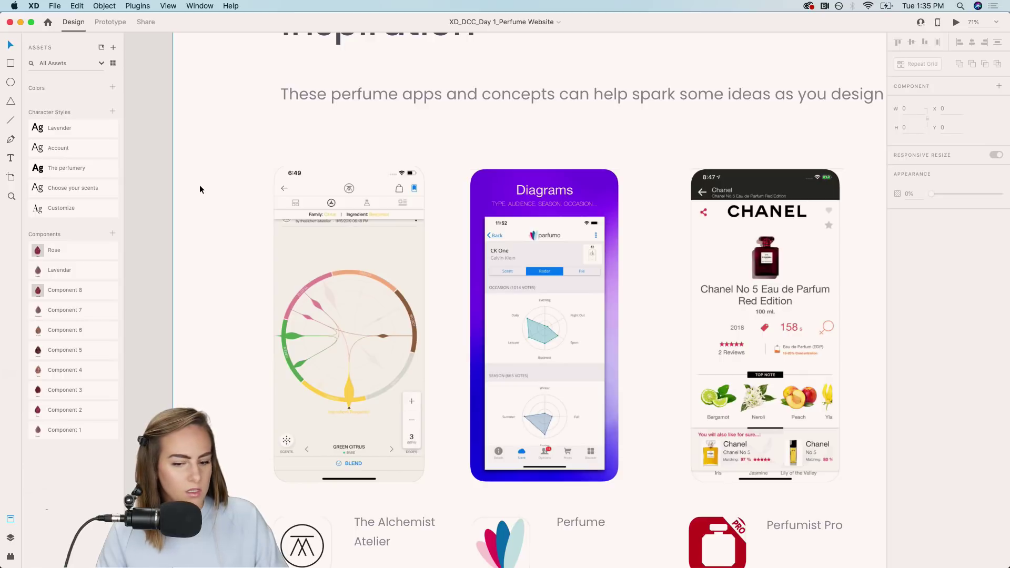
pyautogui.scroll(-3, 200, 184)
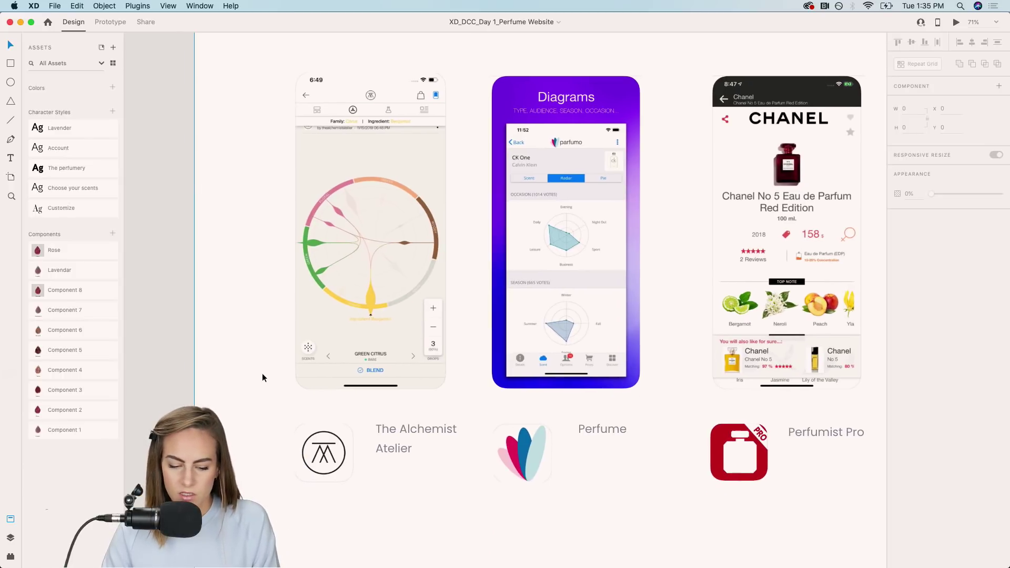
pyautogui.scroll(2, 262, 372)
pyautogui.scroll(5, 262, 372)
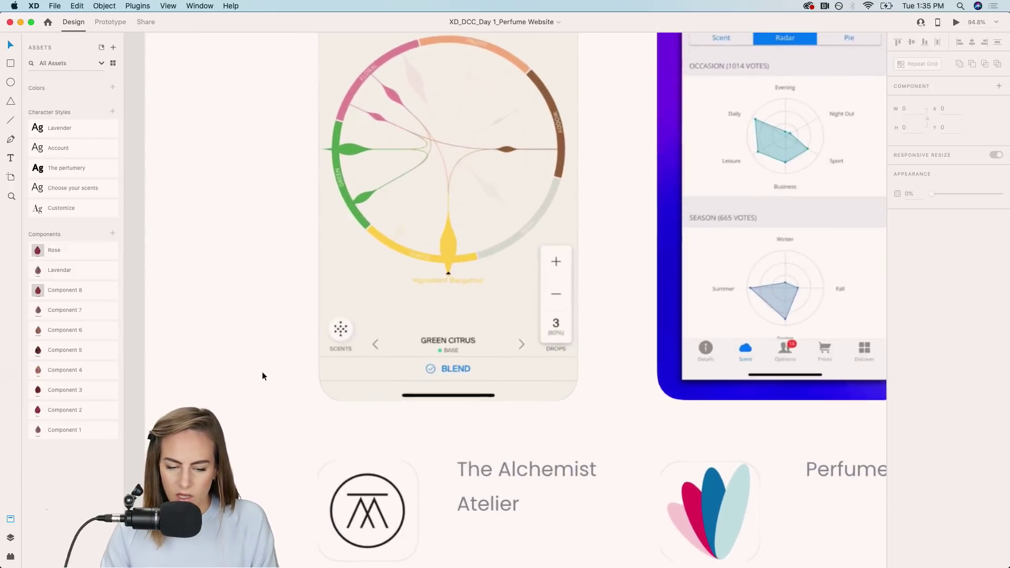
pyautogui.scroll(2, 262, 372)
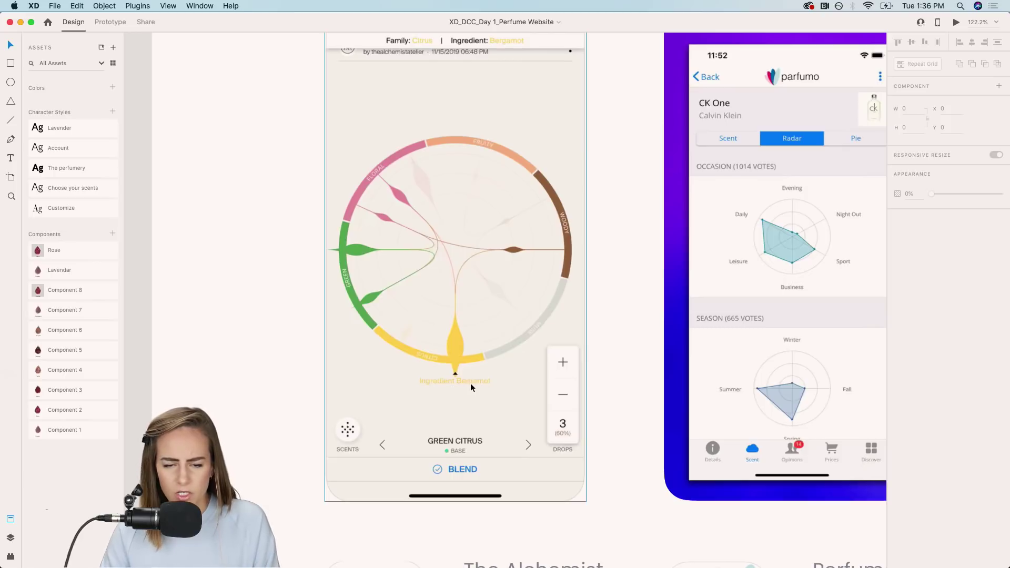
# Examine The Alchemist Atelier's scent wheel and the Parfumo app's occasion and season radar charts in the Inspiration section.
pyautogui.scroll(-3, 466, 417)
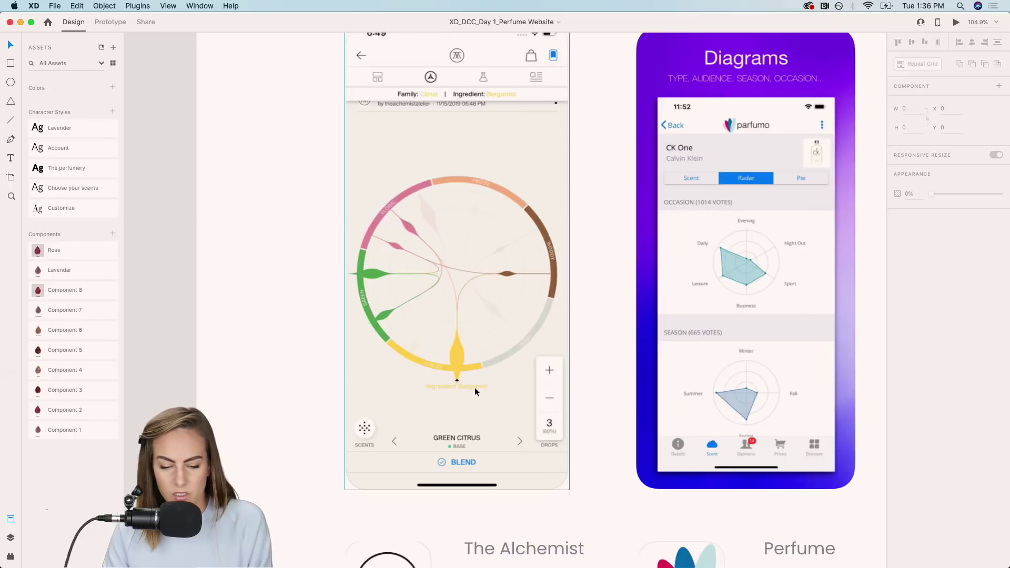
pyautogui.scroll(3, 467, 393)
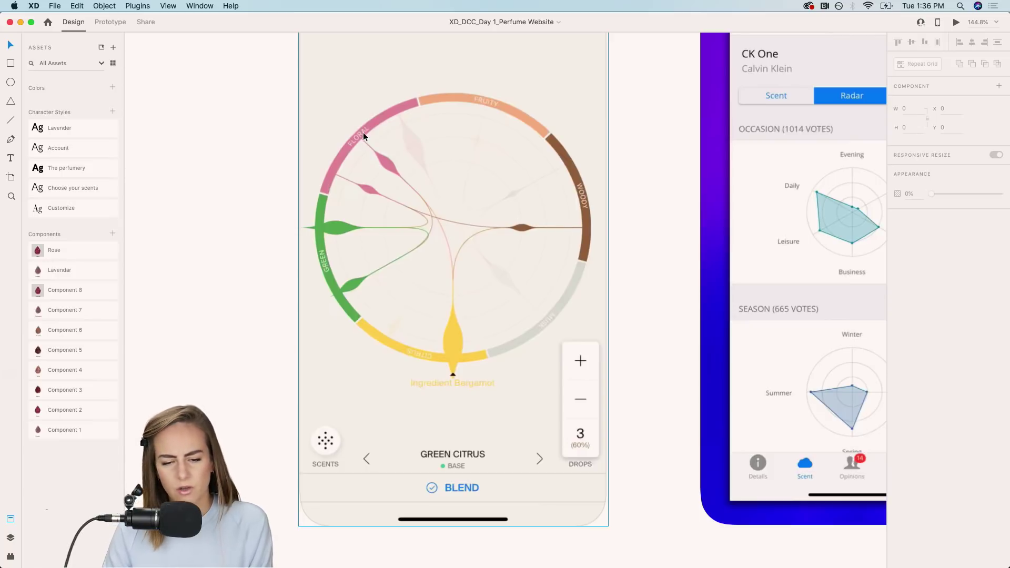
pyautogui.scroll(-5, 363, 136)
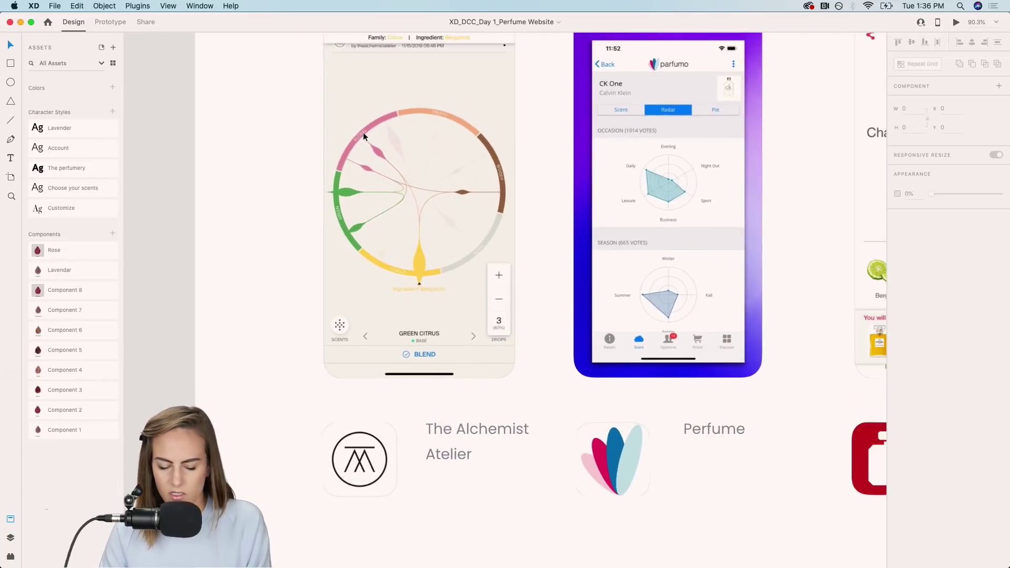
pyautogui.hscroll(3, 363, 136)
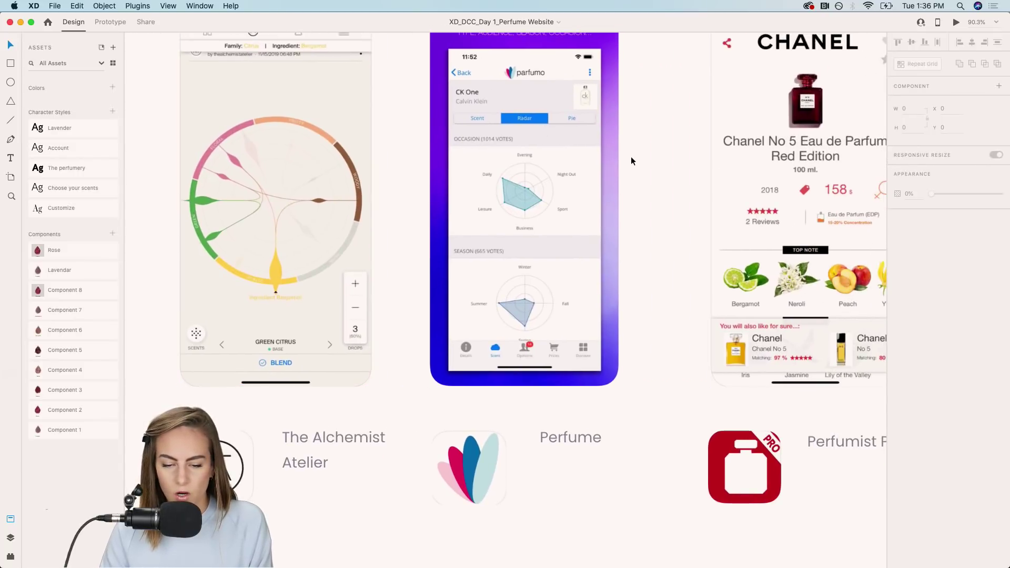
pyautogui.scroll(5, 533, 80)
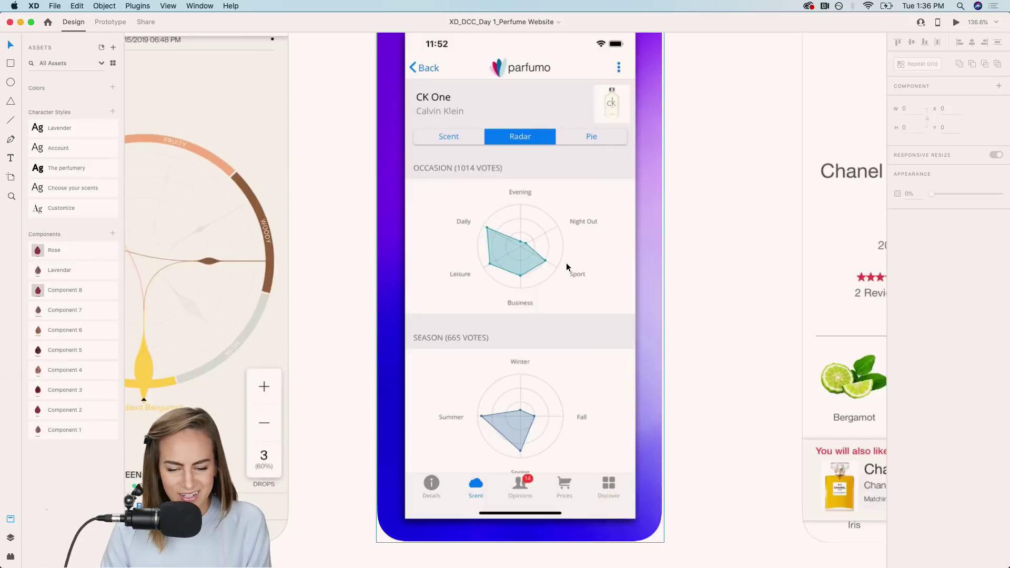
pyautogui.scroll(3, 566, 264)
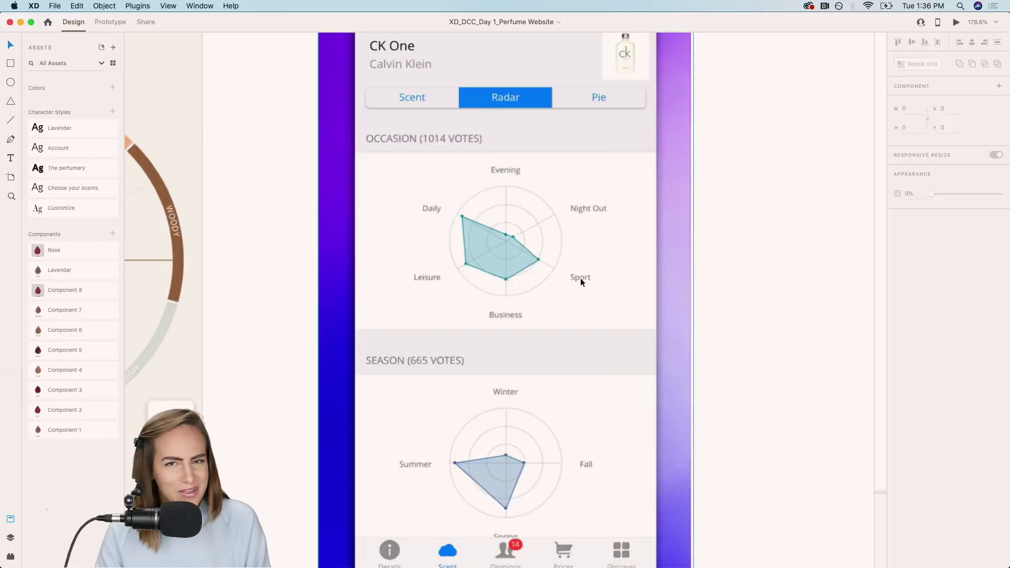
pyautogui.scroll(-5, 543, 321)
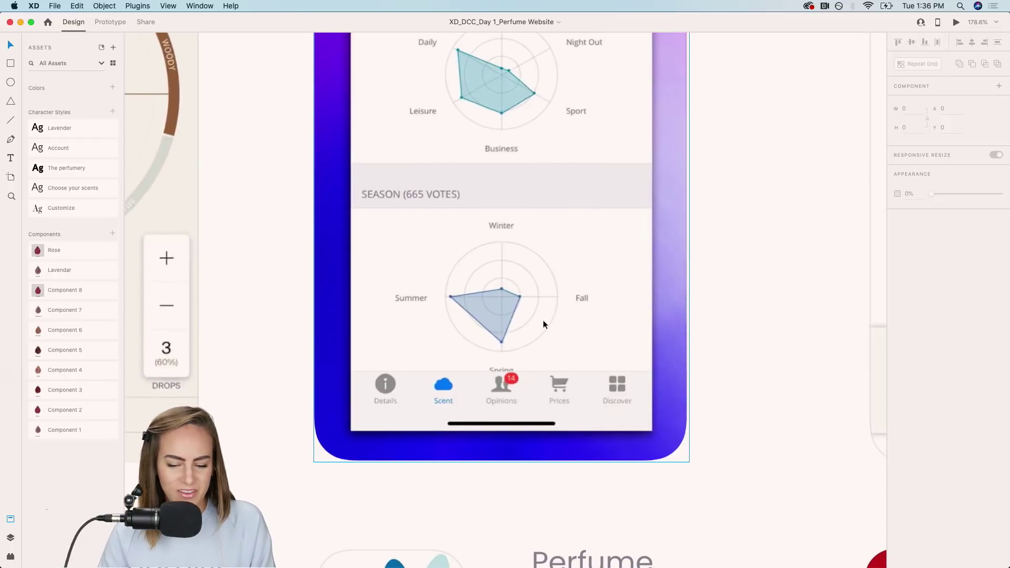
pyautogui.scroll(-5, 509, 277)
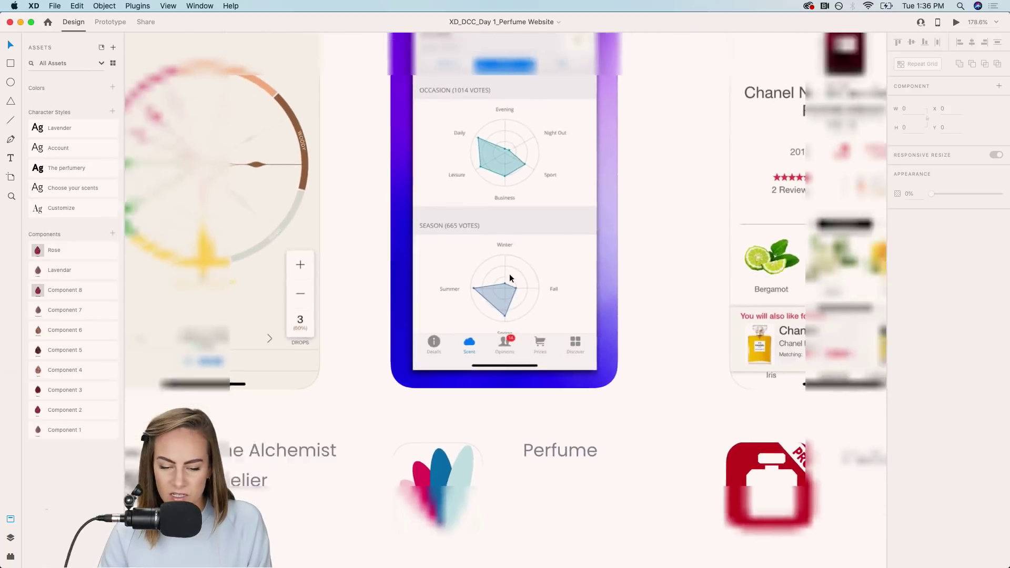
# Examine Perfumist Pro's Chanel product page with its scent notes and Scentbird's My Queue delivery screen up close.
pyautogui.hscroll(5, 510, 278)
pyautogui.scroll(-2, 509, 277)
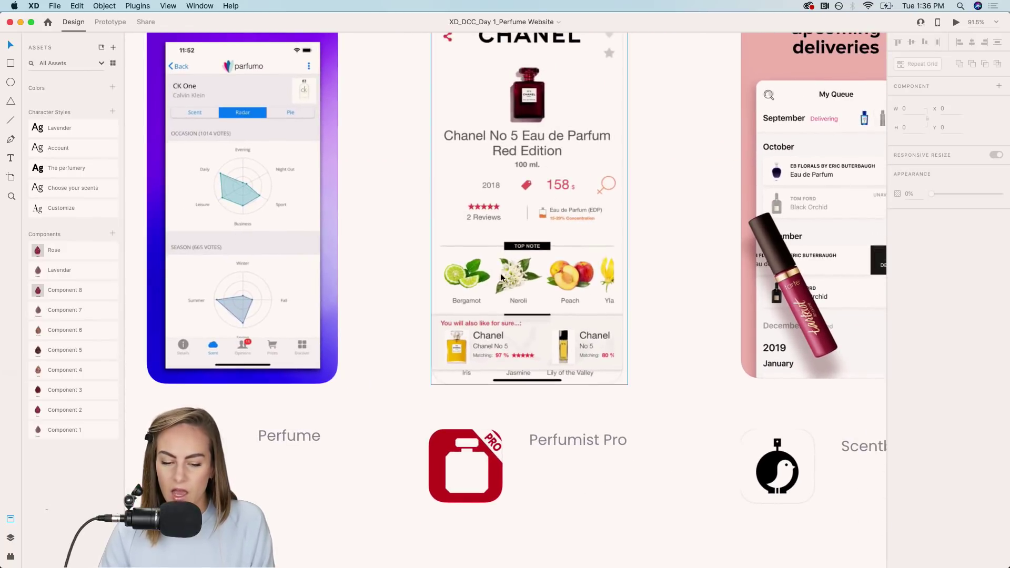
pyautogui.scroll(4, 475, 287)
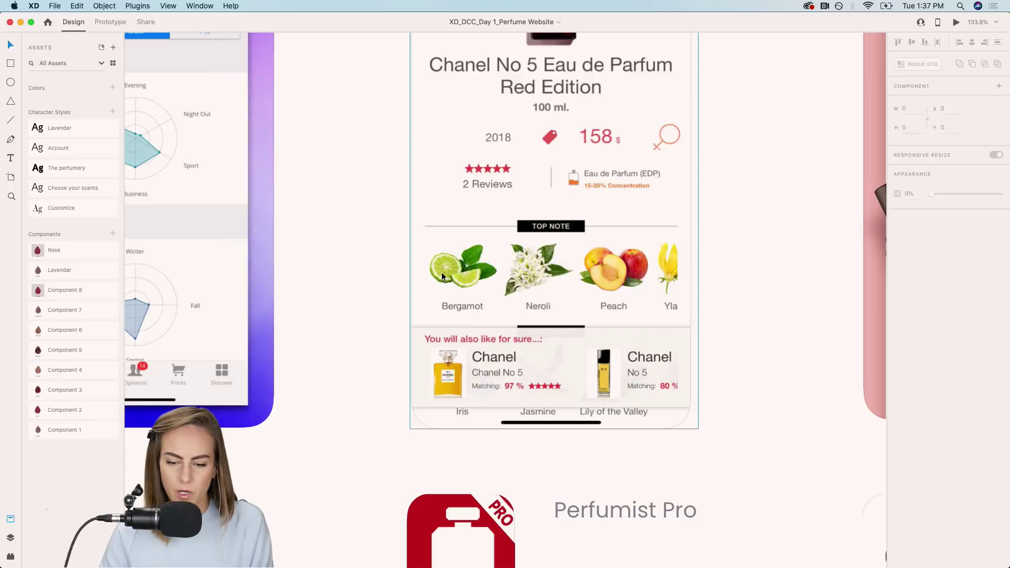
pyautogui.scroll(-3, 441, 273)
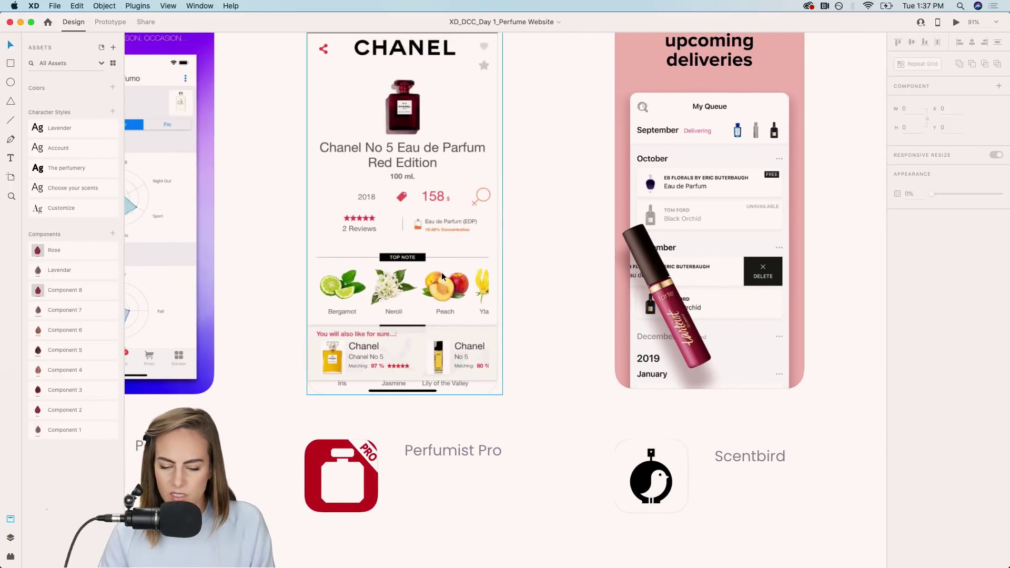
pyautogui.hscroll(5, 441, 273)
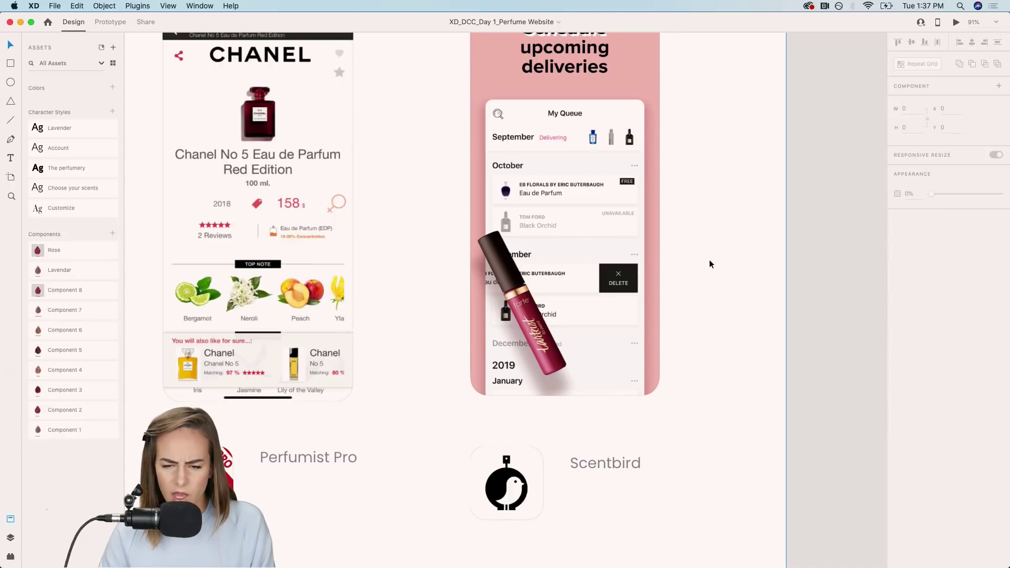
pyautogui.scroll(3, 709, 260)
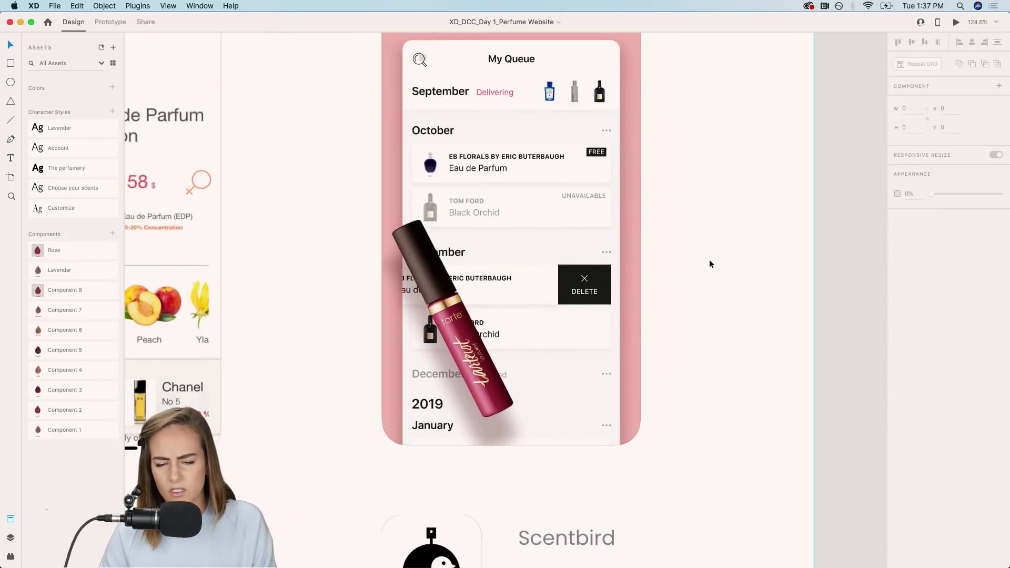
pyautogui.scroll(1, 700, 204)
pyautogui.hscroll(-1, 700, 204)
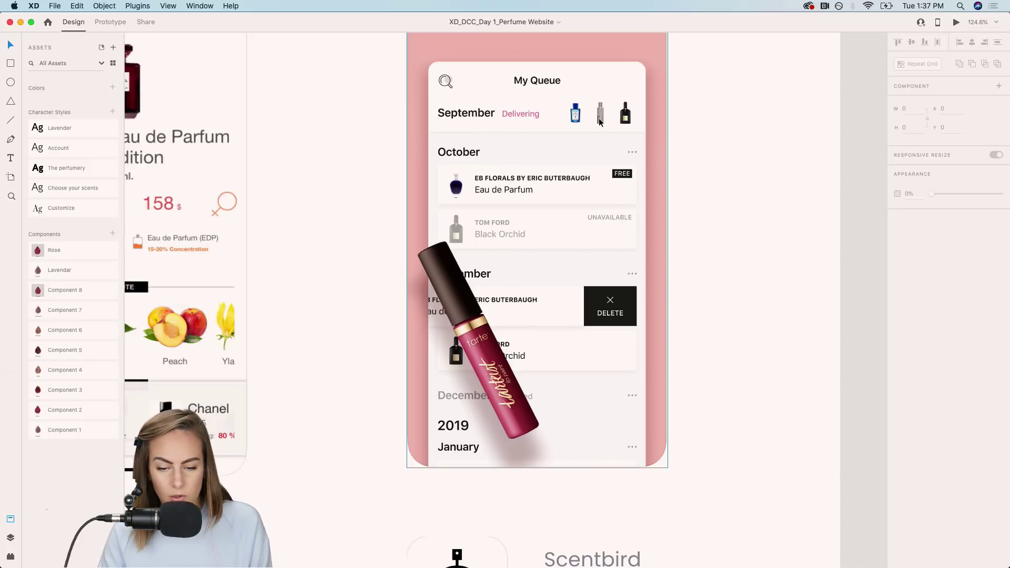
pyautogui.scroll(-5, 600, 122)
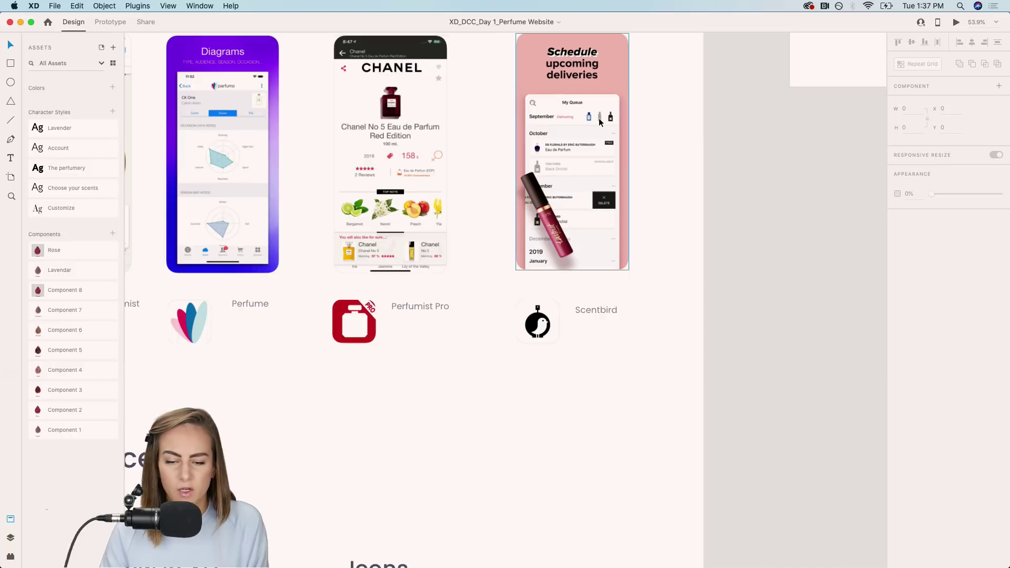
# Read the Resources link lists and the Daily Feedback & Updates and When you Finish notes closing the challenge brief.
pyautogui.scroll(-5, 600, 122)
pyautogui.scroll(2, 600, 122)
pyautogui.scroll(-5, 600, 122)
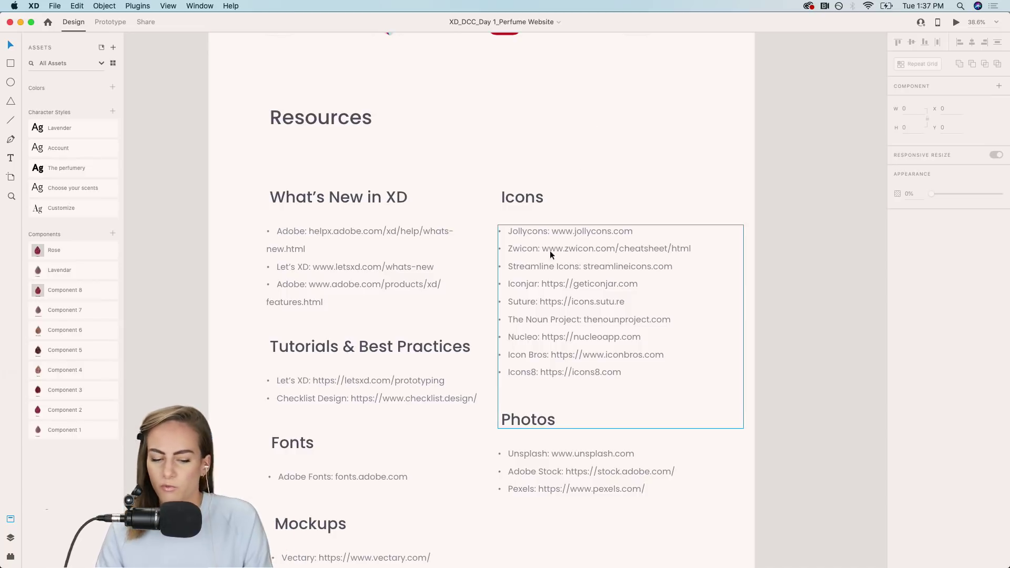
pyautogui.scroll(-3, 551, 343)
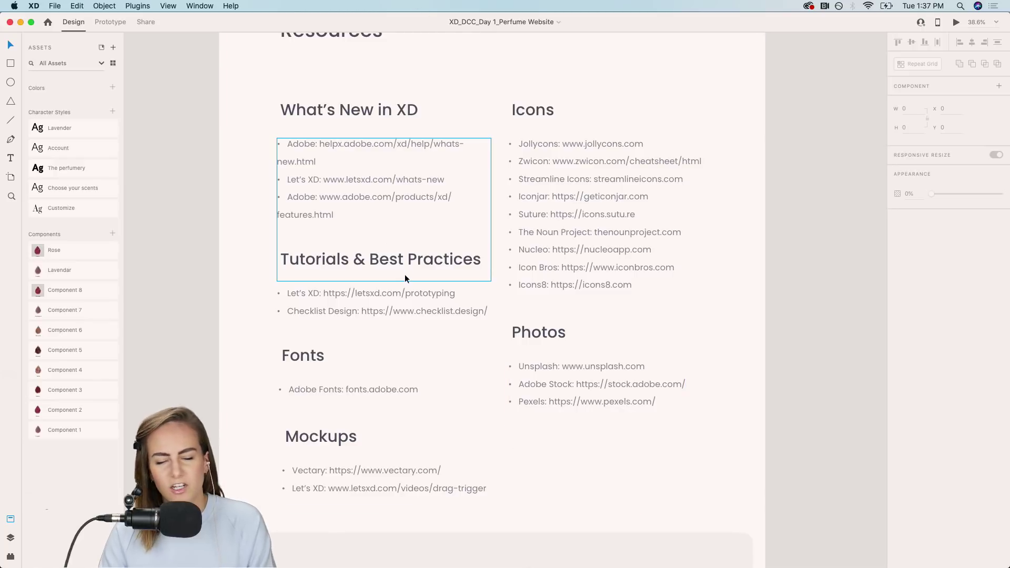
pyautogui.scroll(-3, 406, 279)
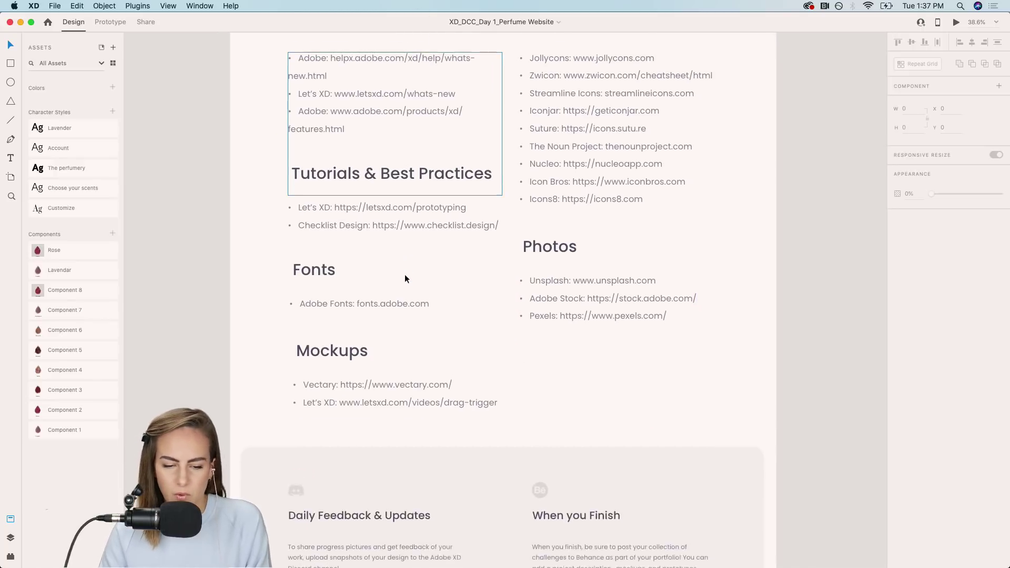
pyautogui.scroll(-4, 776, 373)
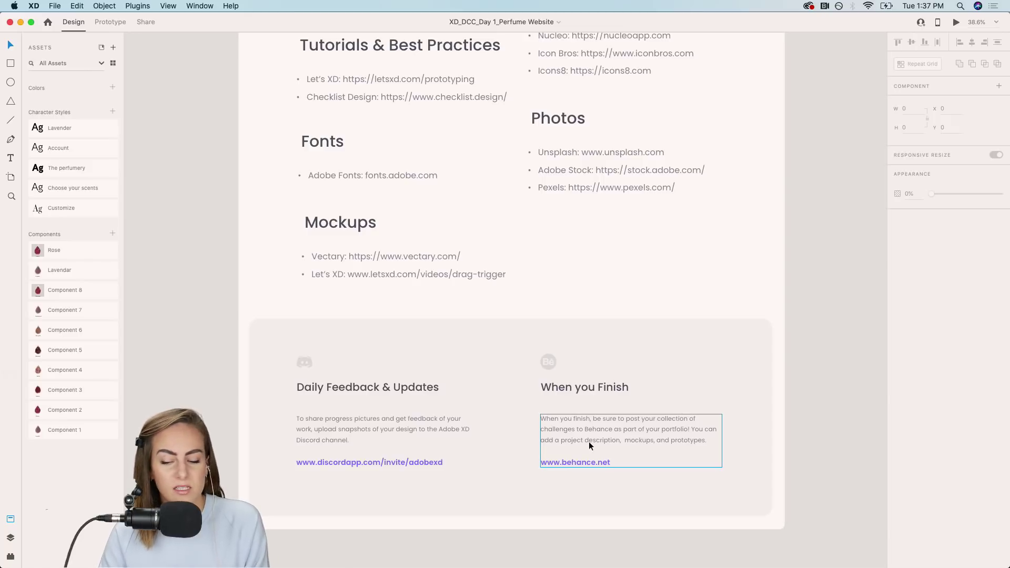
# Cover the Step 2 artboard with a borderless rectangle of about 1920 × 1070 and round its corners to about 48.
pyautogui.scroll(20, 589, 441)
pyautogui.hscroll(5, 589, 441)
pyautogui.scroll(10, 589, 442)
pyautogui.hscroll(3, 589, 442)
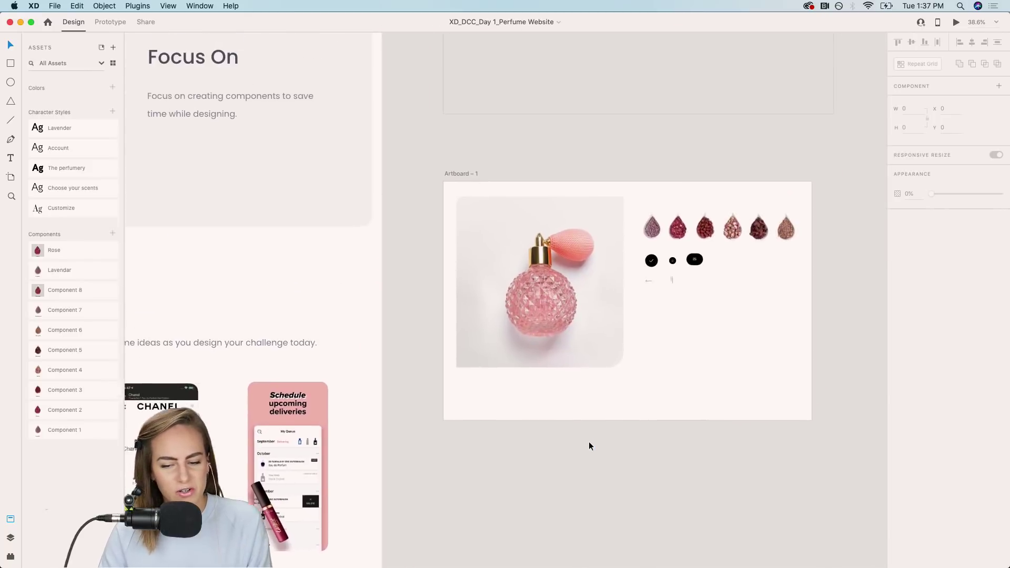
pyautogui.scroll(3, 589, 441)
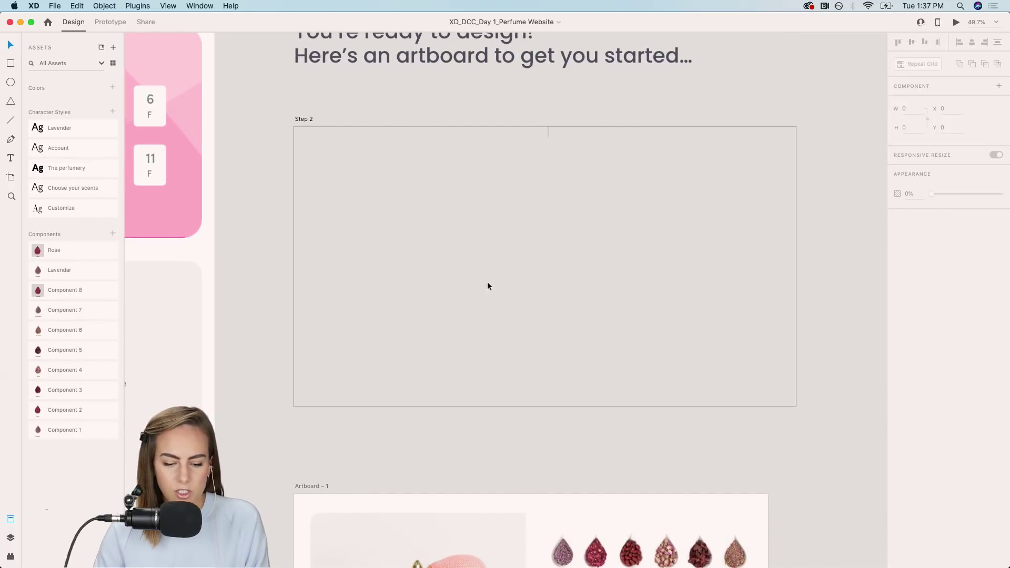
pyautogui.click(11, 64)
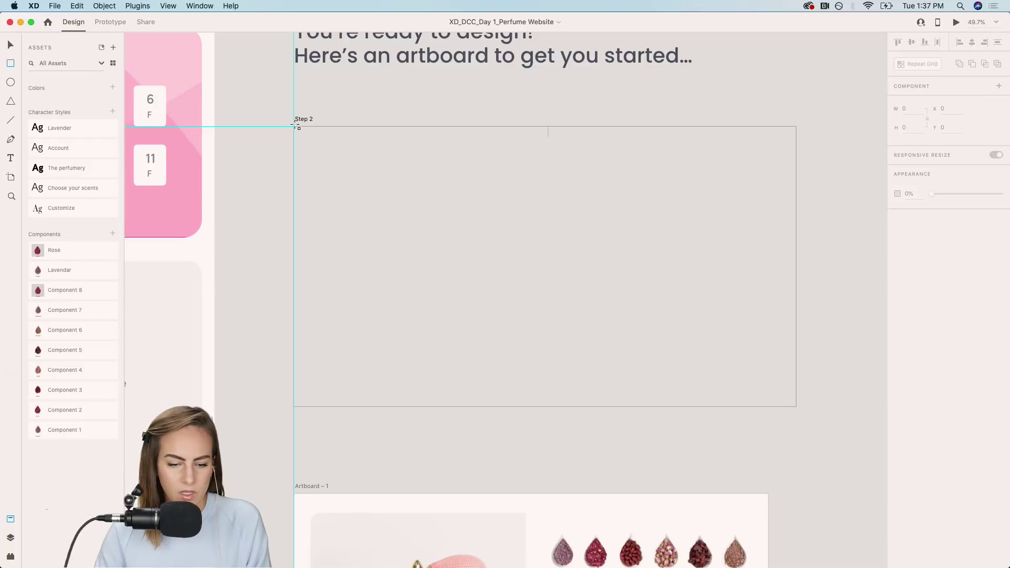
pyautogui.moveTo(294, 127); pyautogui.dragTo(796, 406)
pyautogui.moveTo(303, 135); pyautogui.dragTo(305, 134)
pyautogui.click(897, 303)
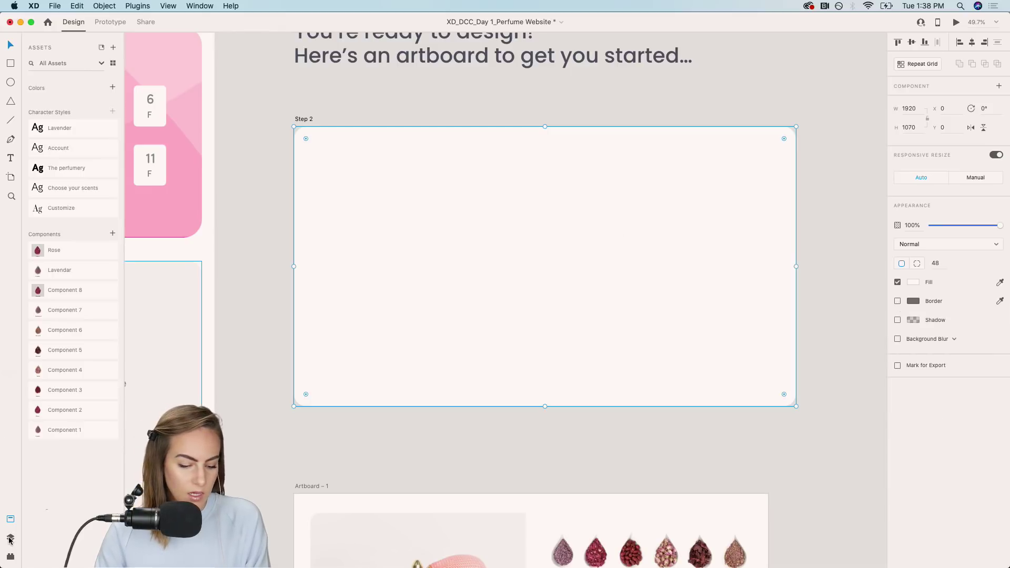
# Move the background rectangle beneath Line 3 in the Step 2 artboard's layer order.
pyautogui.click(10, 537)
pyautogui.moveTo(68, 82); pyautogui.dragTo(58, 101)
pyautogui.click(263, 113)
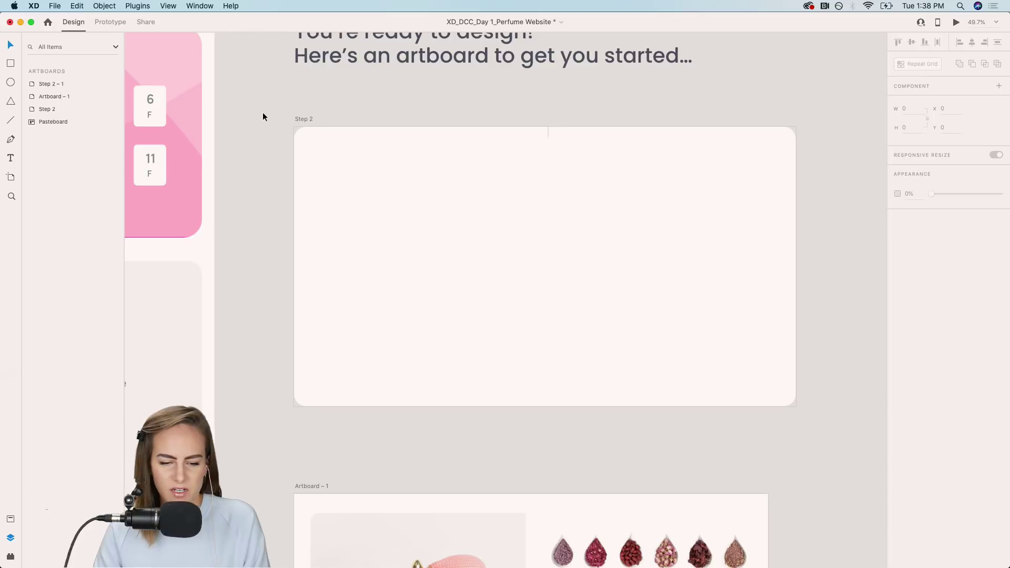
# Copy the perfume bottle image from Artboard – 1 onto the Step 2 artboard.
pyautogui.scroll(-5, 345, 286)
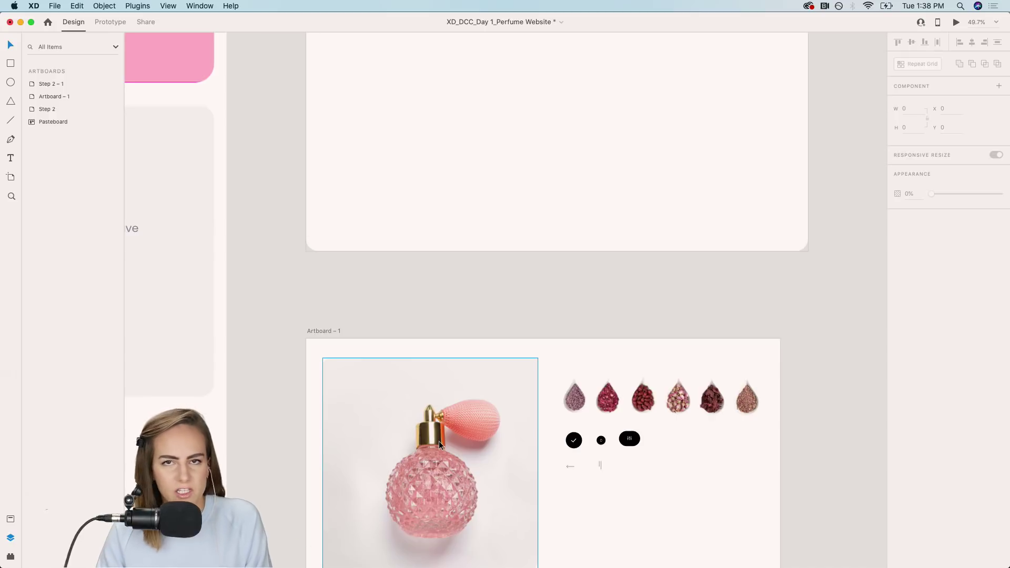
pyautogui.scroll(-5, 440, 445)
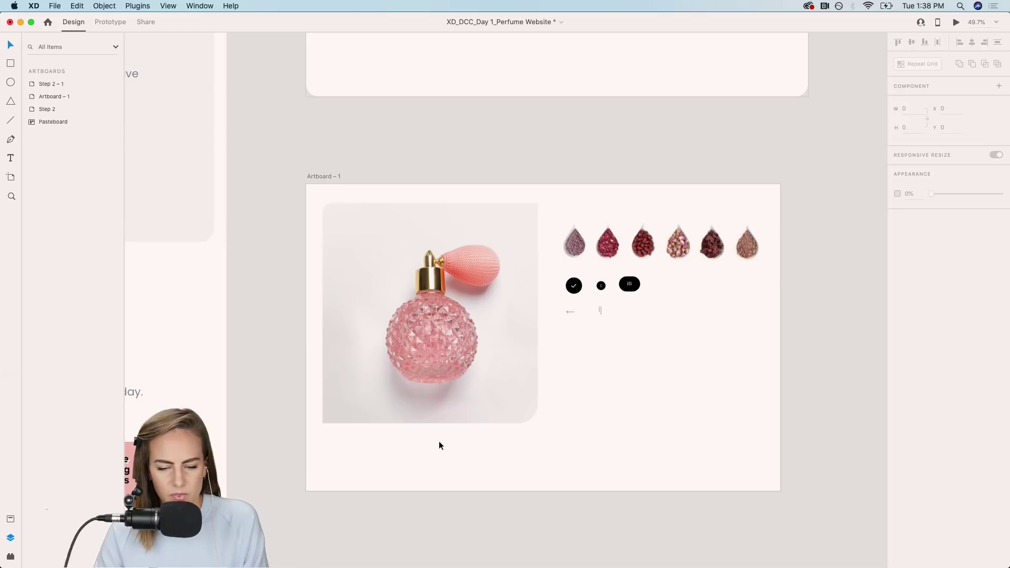
pyautogui.click(439, 384)
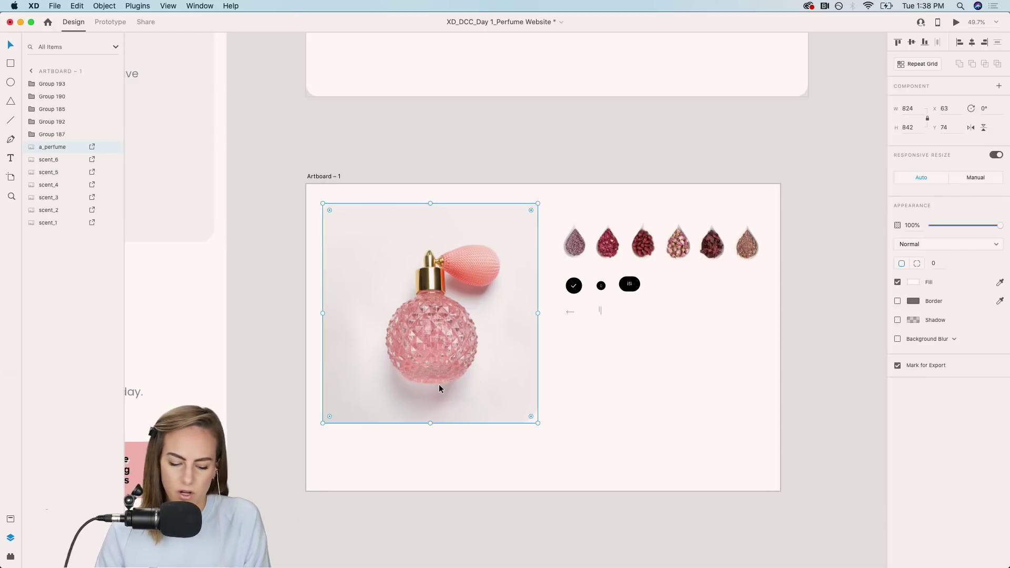
pyautogui.scroll(10, 439, 385)
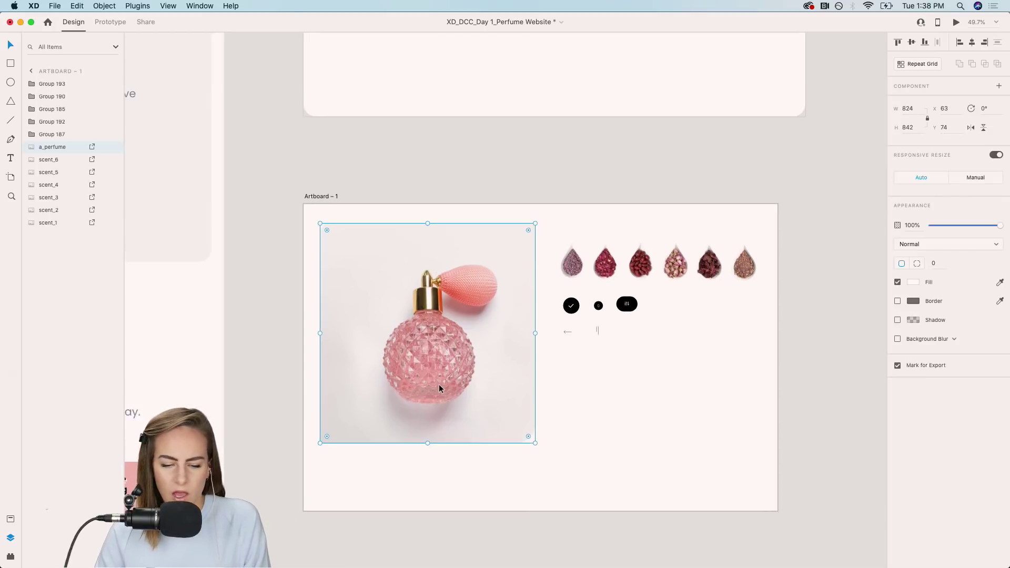
pyautogui.click(439, 291)
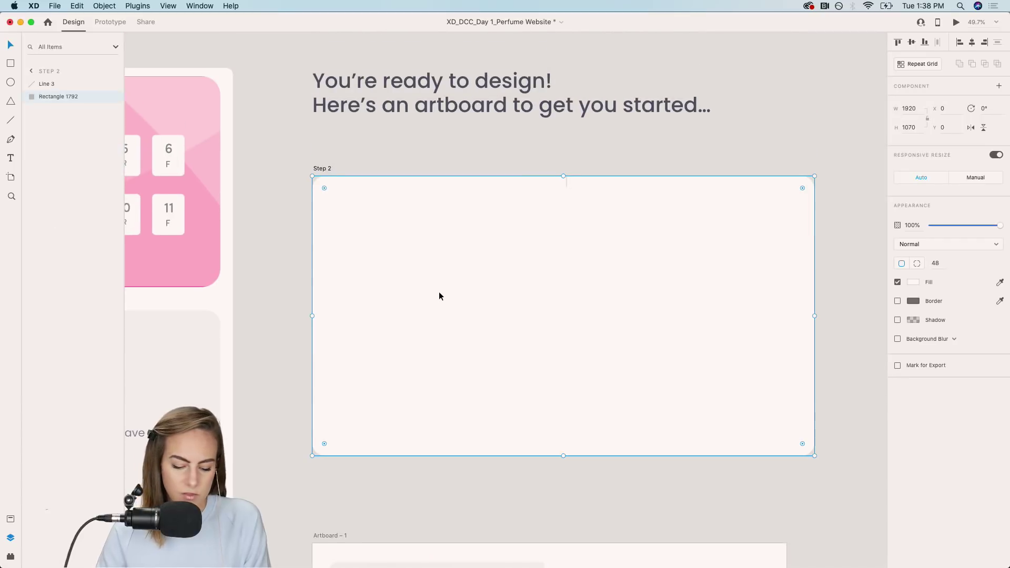
pyautogui.press('cmd+v')
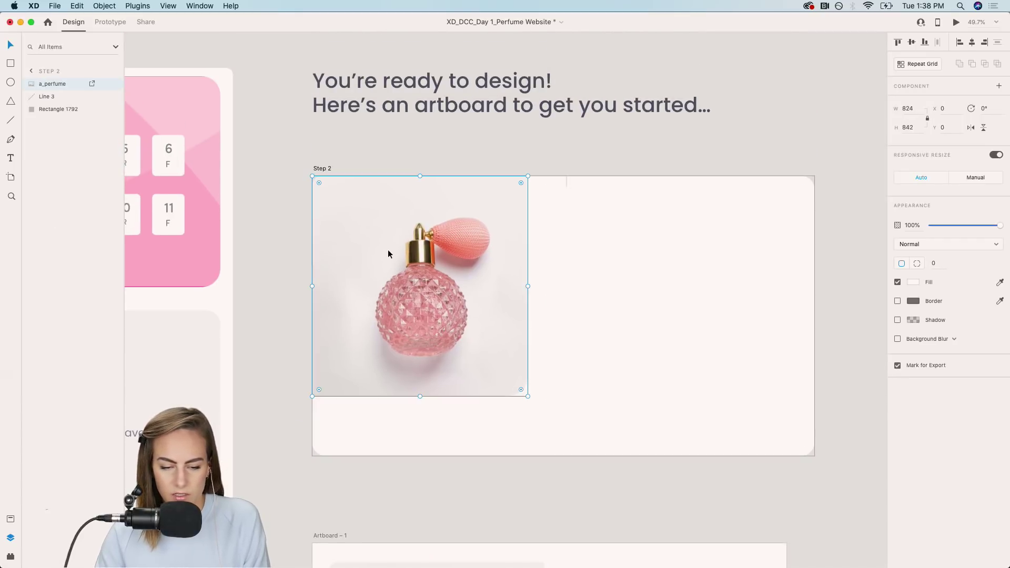
# Increase the background rectangle's corner radius to about 52 so that it suits the perfume image's rounded corner.
pyautogui.click(578, 253)
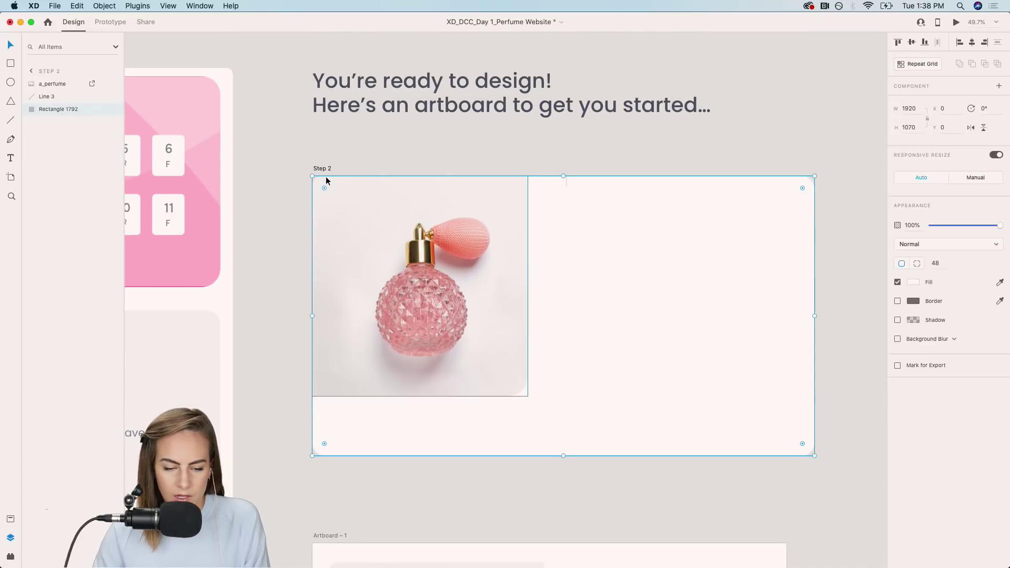
pyautogui.moveTo(325, 188); pyautogui.dragTo(327, 194)
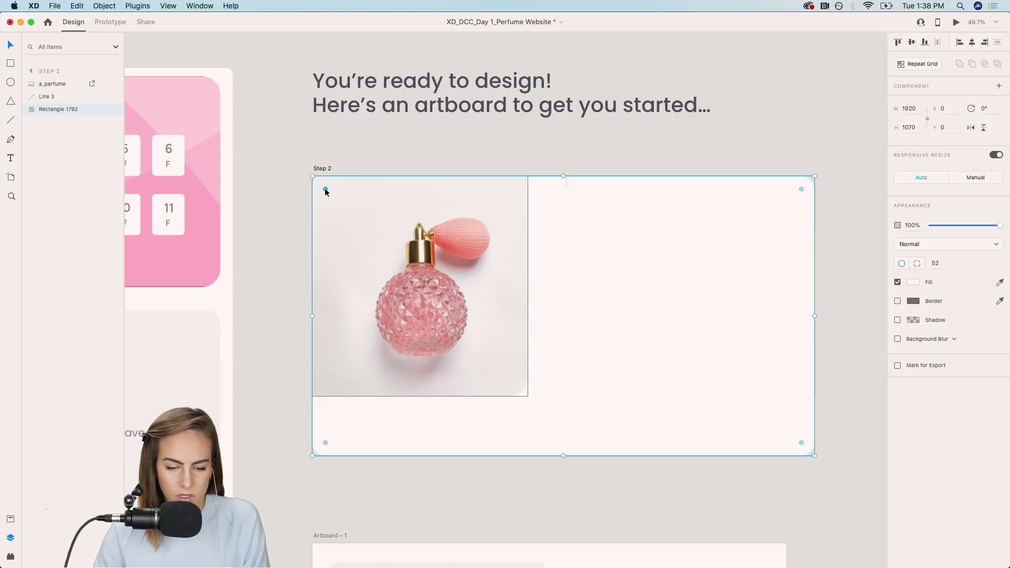
pyautogui.click(285, 210)
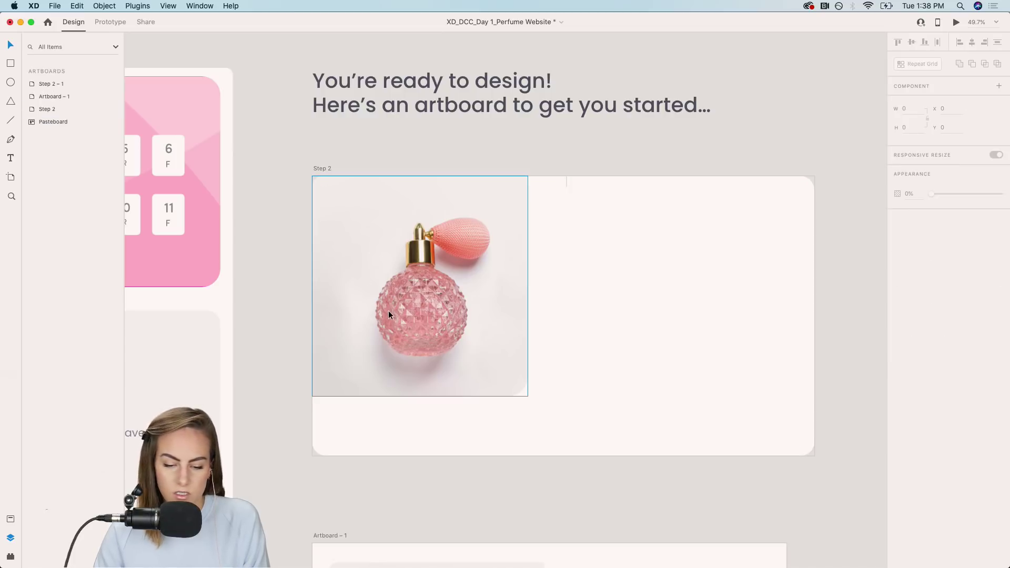
# Switch to Chrome, search Adobe Stock for "perfume" and open the image of different luxury perfume bottles on a white background.
pyautogui.moveTo(605, 566)
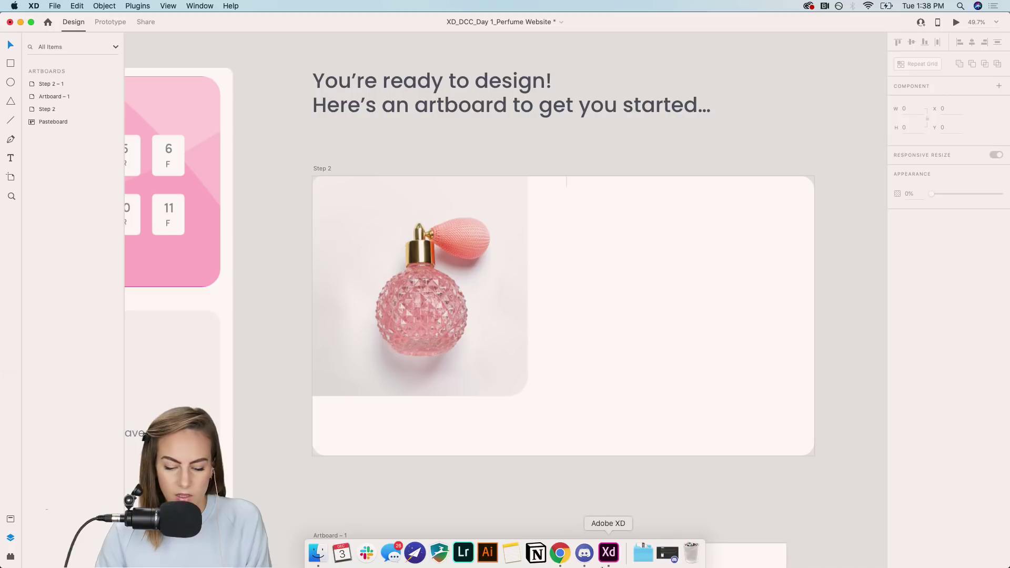
pyautogui.click(563, 566)
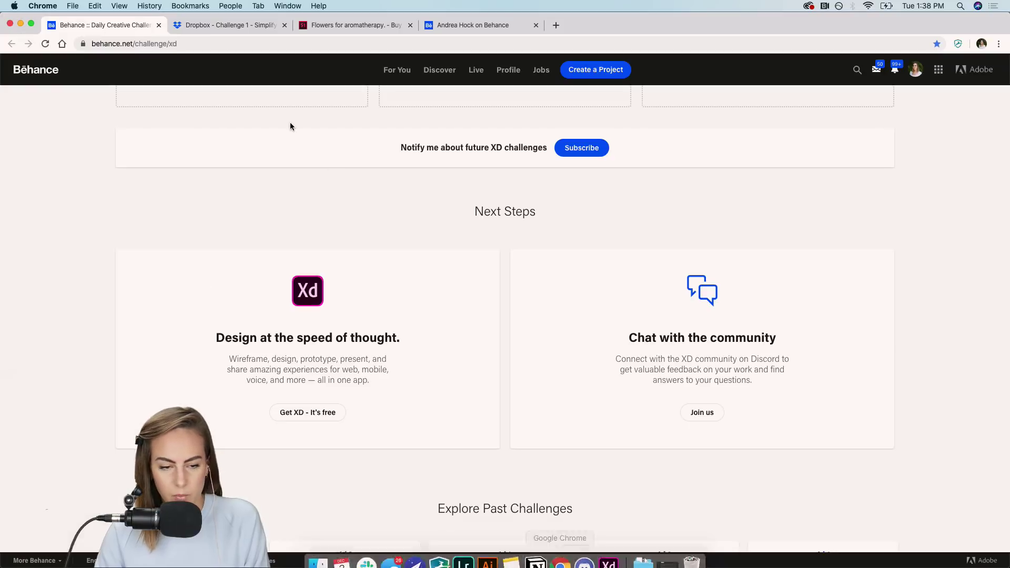
pyautogui.click(349, 24)
pyautogui.click(252, 98)
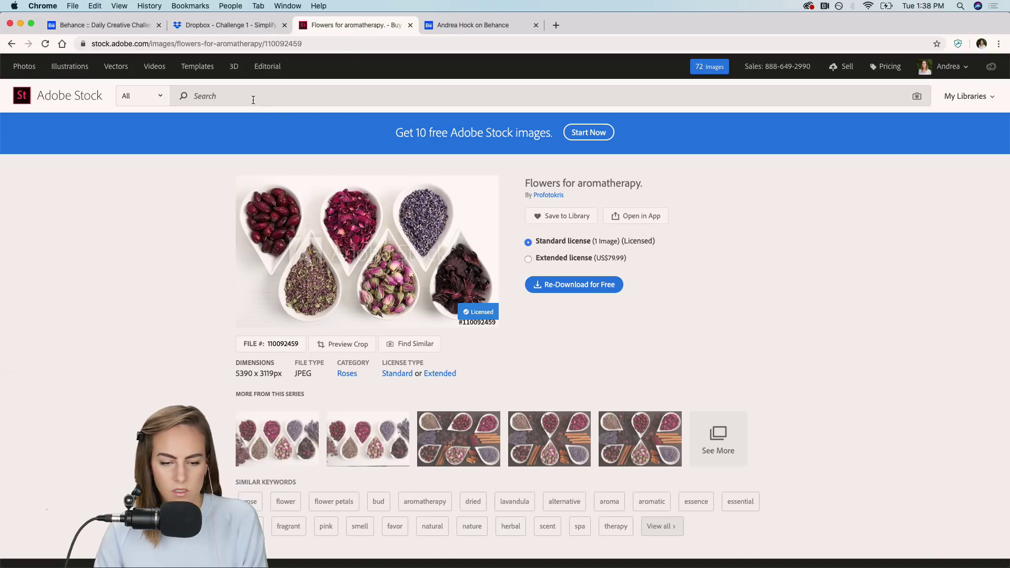
pyautogui.write('perfume')
pyautogui.press('Return')
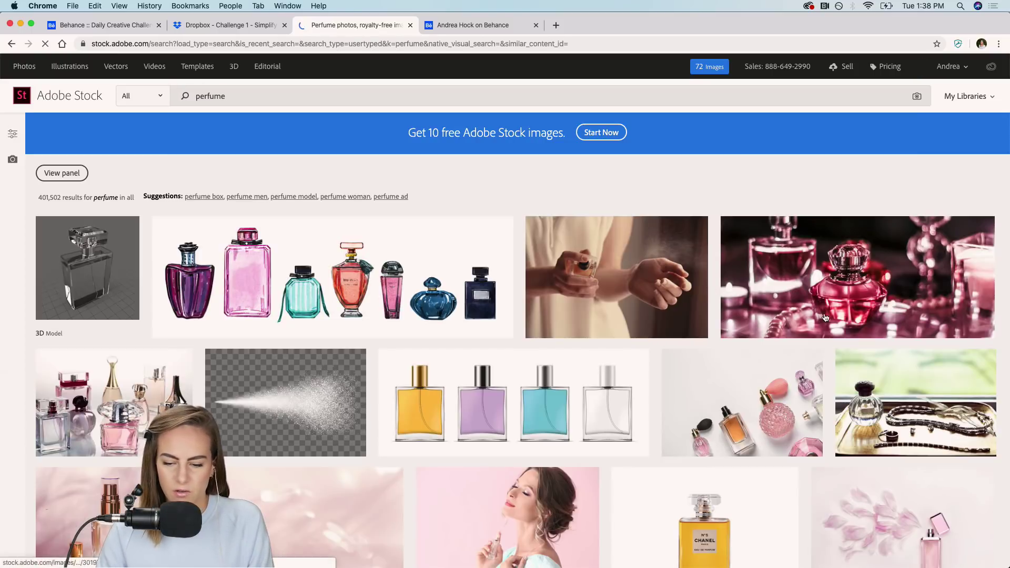
pyautogui.scroll(-3, 558, 342)
pyautogui.click(681, 287)
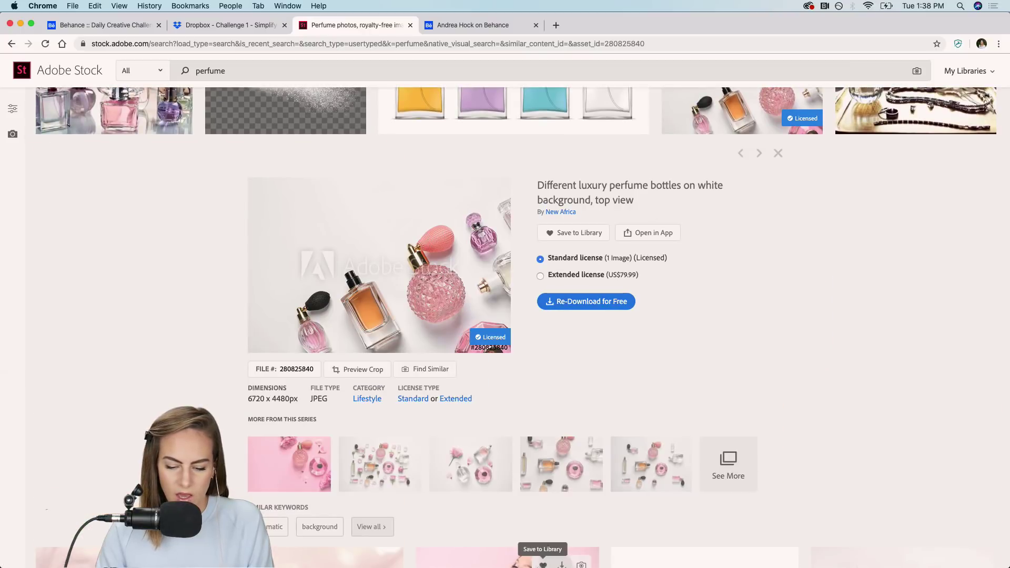
# Switch back to Adobe XD and add a text box of about 528 × 230 reading "Customize" beside the perfume image on Step 2.
pyautogui.moveTo(536, 557)
pyautogui.click(609, 552)
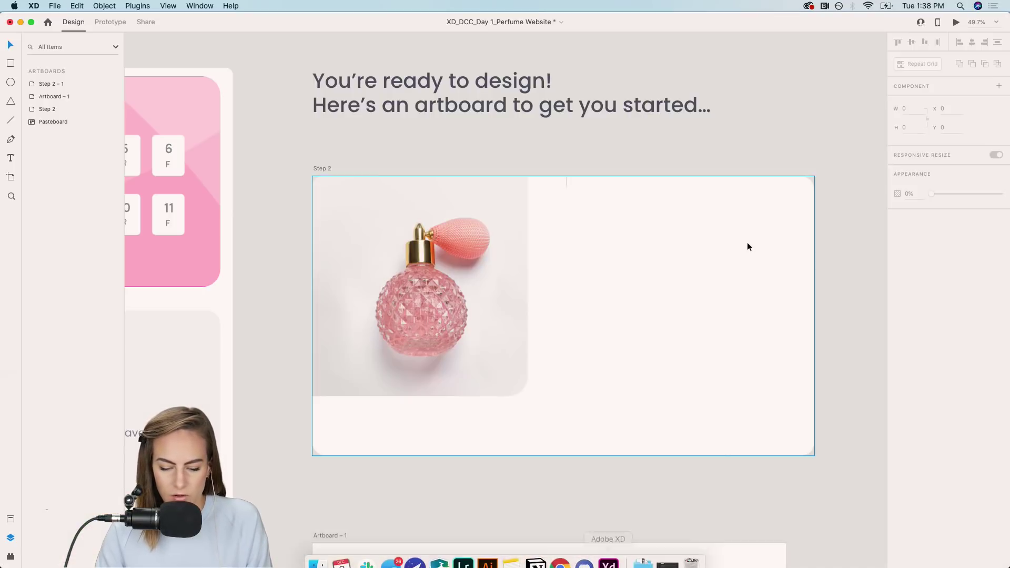
pyautogui.scroll(-3, 812, 106)
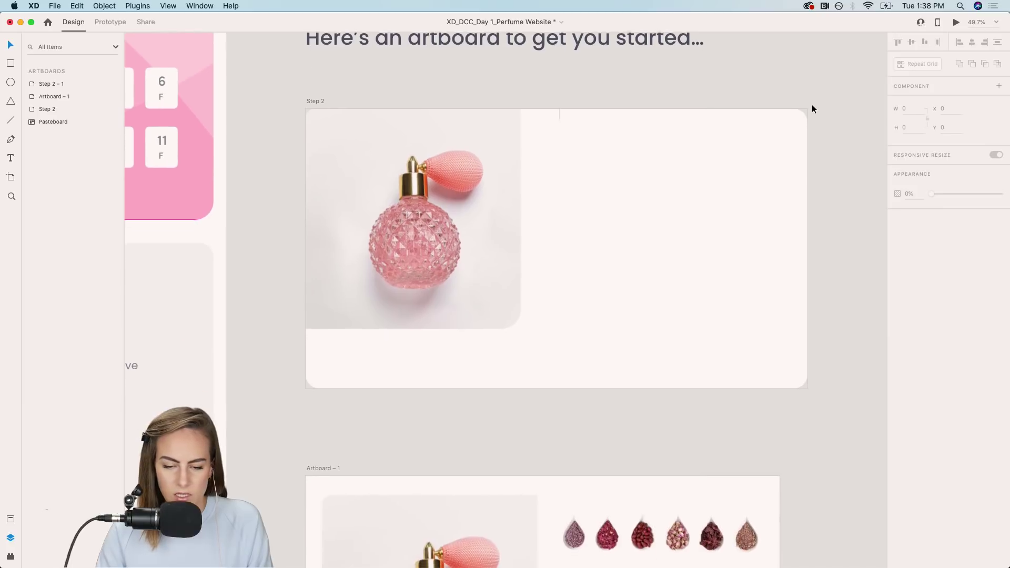
pyautogui.click(10, 160)
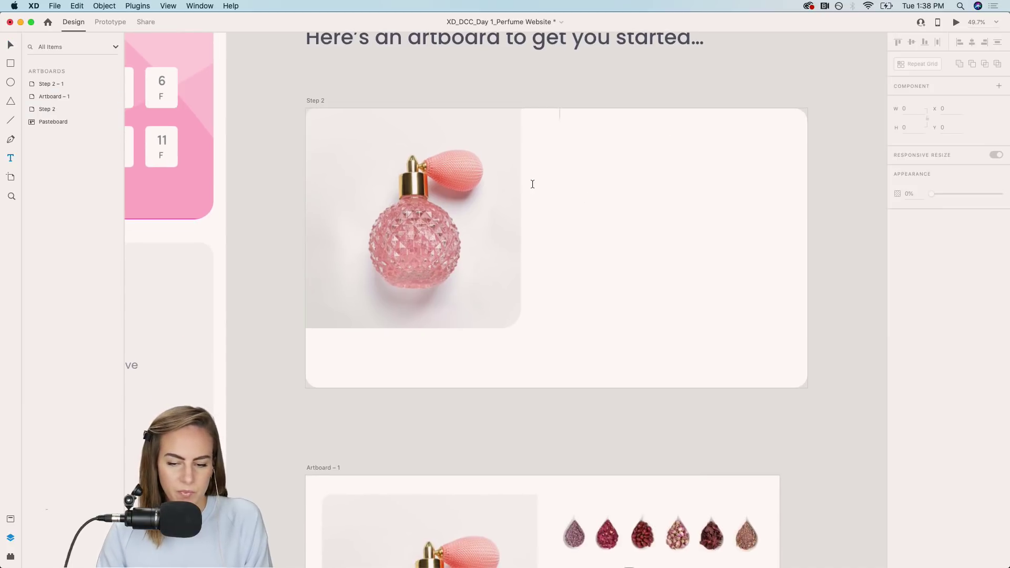
pyautogui.moveTo(585, 169); pyautogui.dragTo(722, 228)
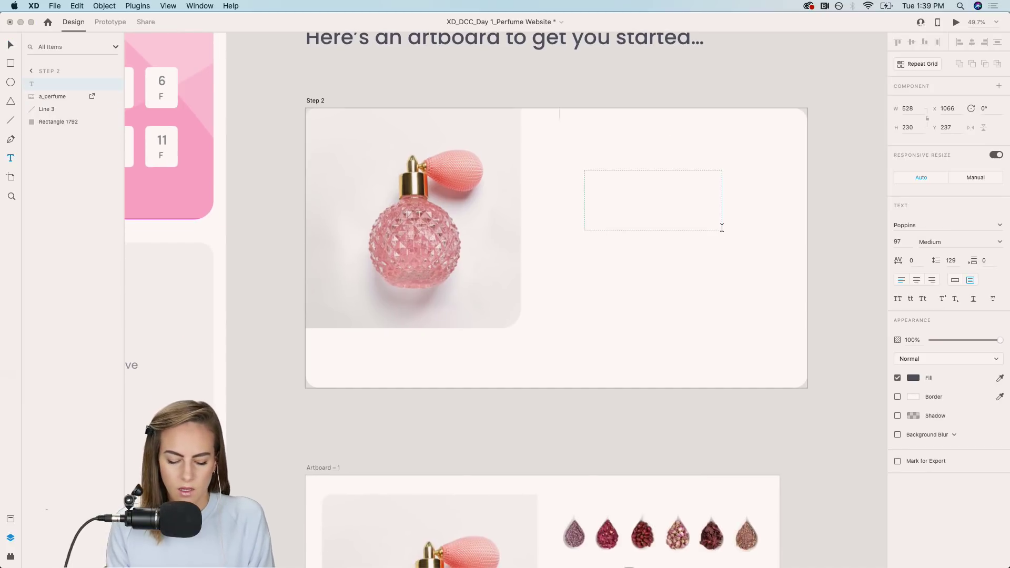
pyautogui.write('Customize')
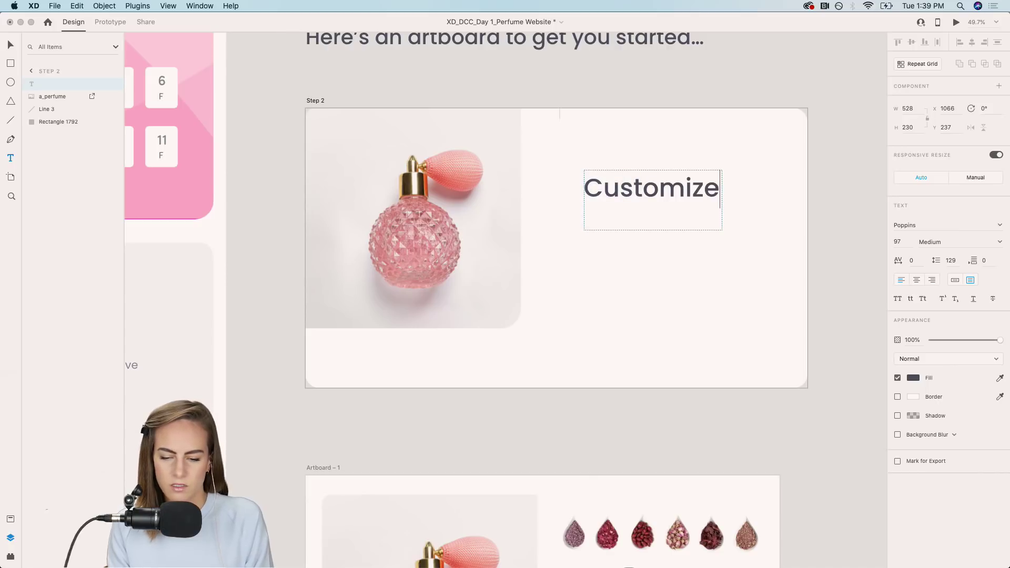
pyautogui.press('Escape')
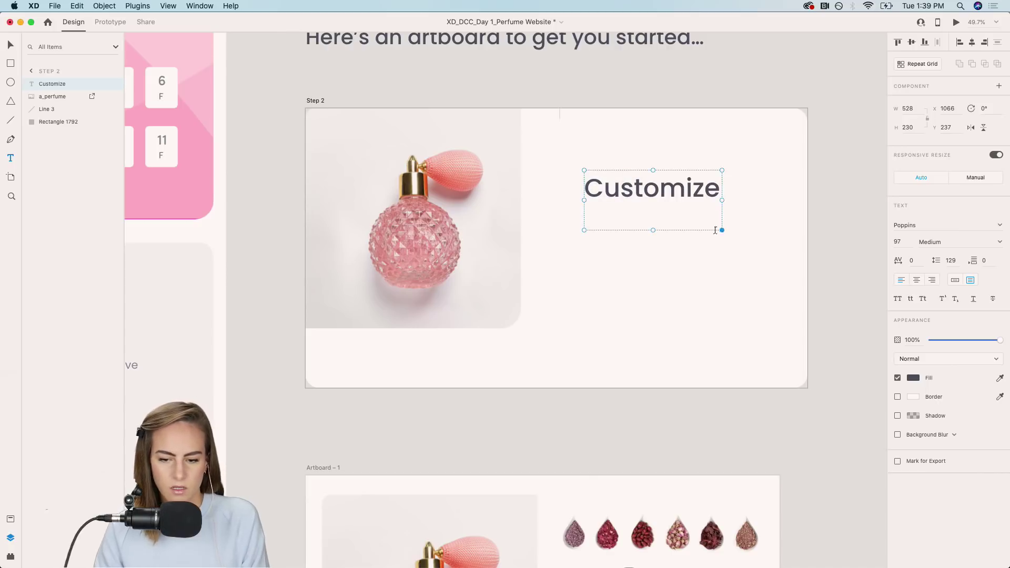
# Apply the Customize character style to the heading and set its text box to auto width.
pyautogui.click(11, 520)
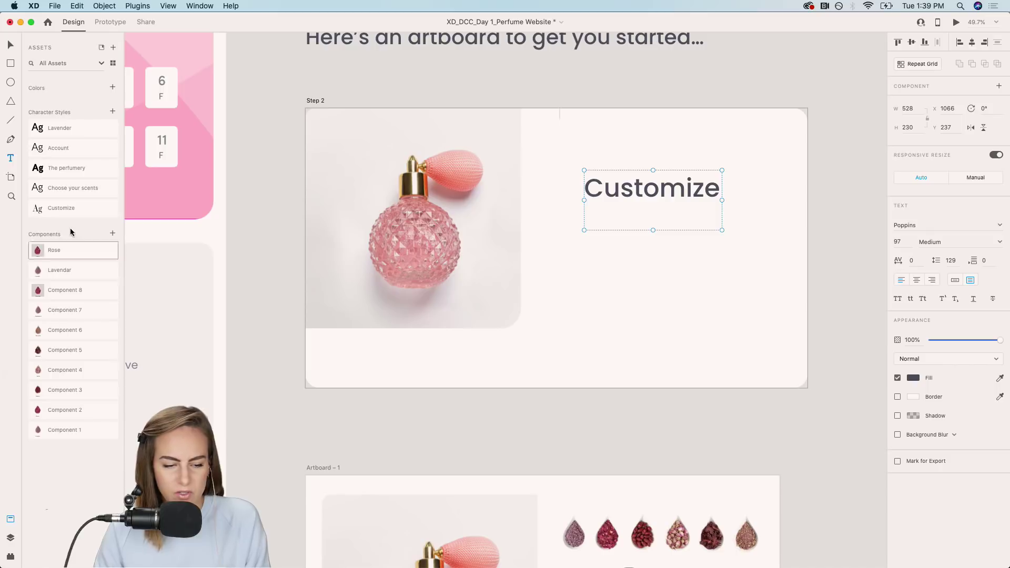
pyautogui.click(56, 205)
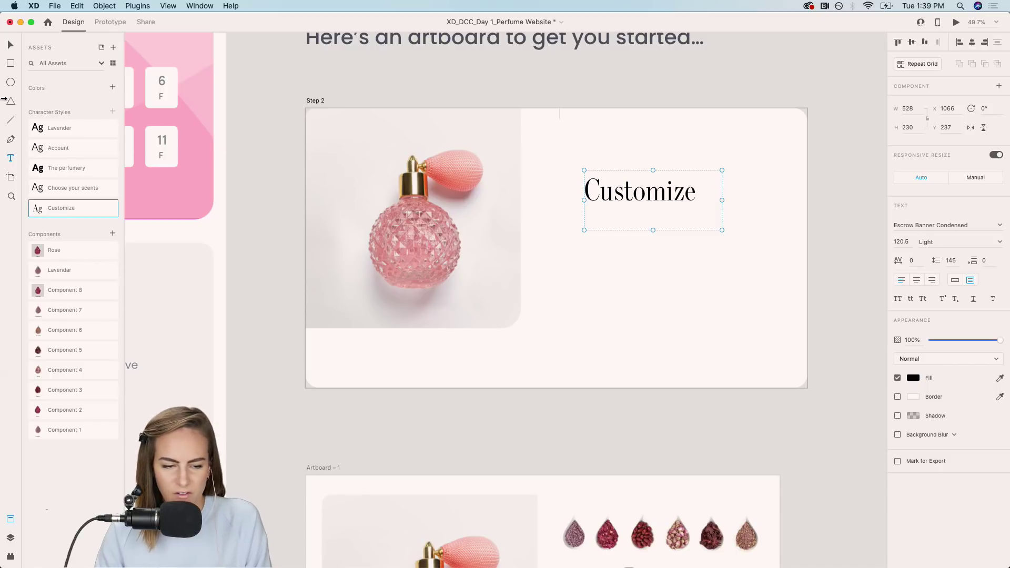
pyautogui.click(10, 45)
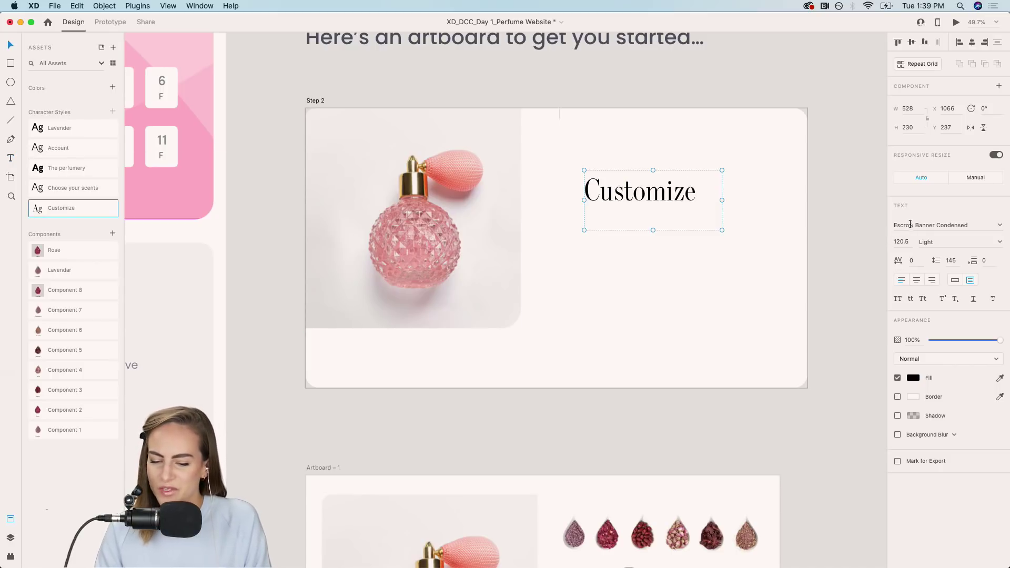
pyautogui.click(748, 200)
pyautogui.click(625, 201)
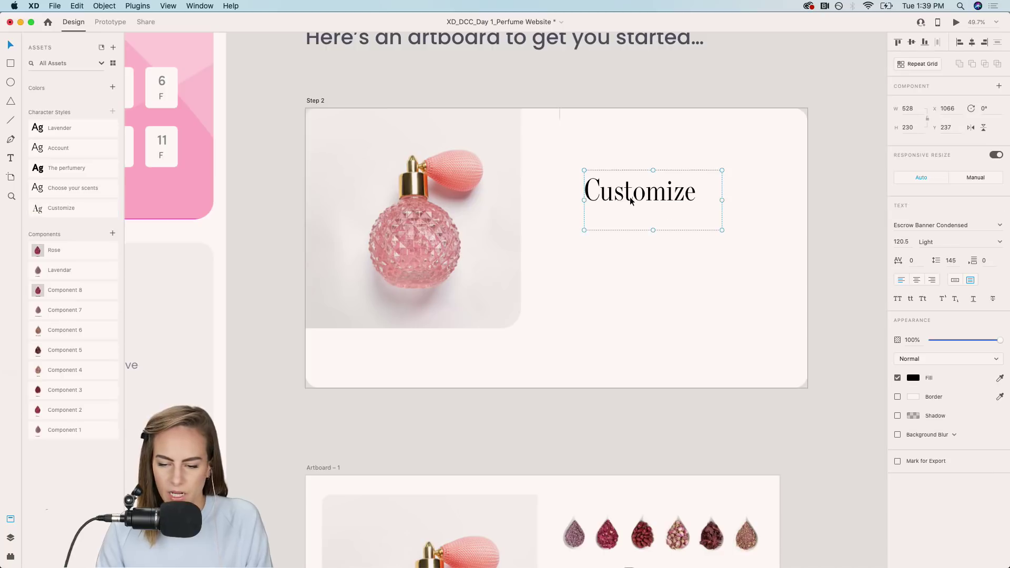
pyautogui.click(956, 280)
# Shift the heading to X 972, place a copy directly beneath it and change the copy to "Step 2: Choose your scents".
pyautogui.moveTo(653, 198); pyautogui.dragTo(630, 234)
pyautogui.doubleClick(630, 232)
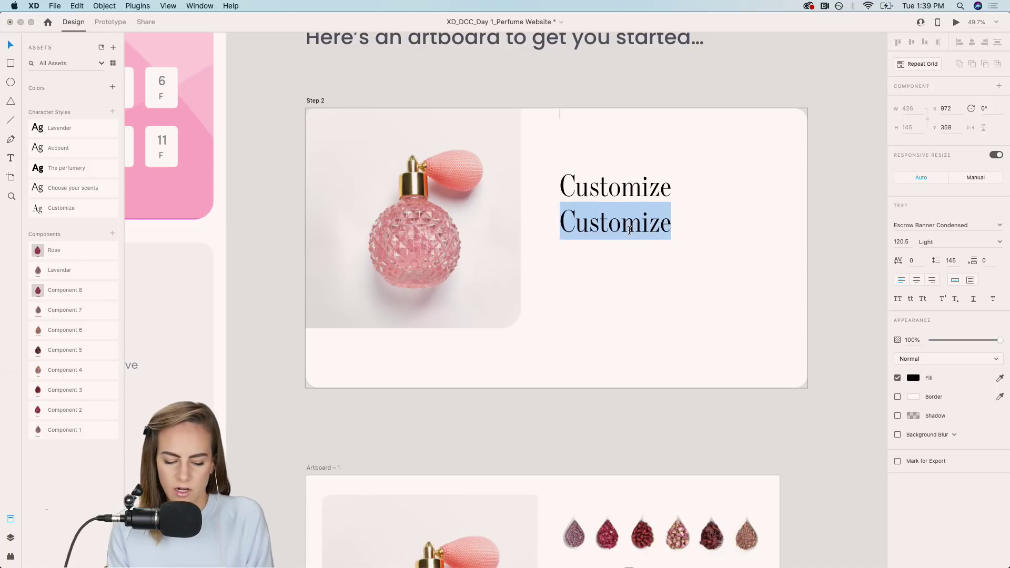
pyautogui.write('Step 2')
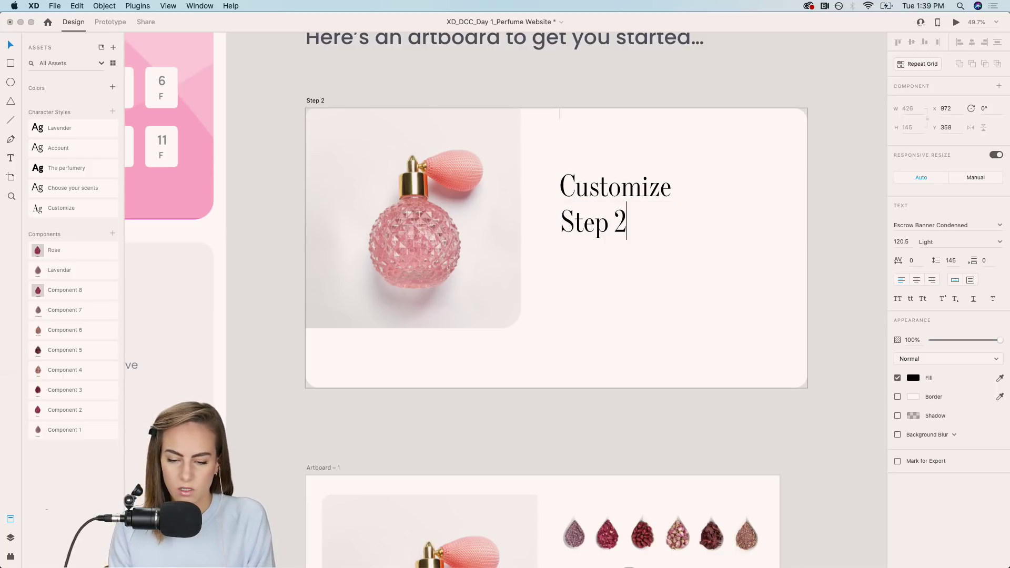
pyautogui.write(': Choose ')
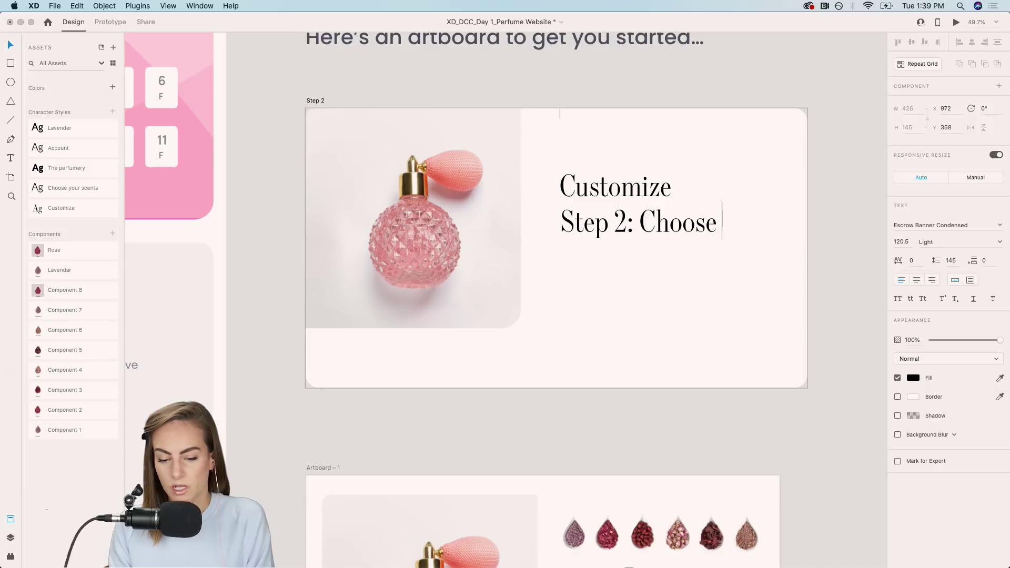
pyautogui.write('your scent')
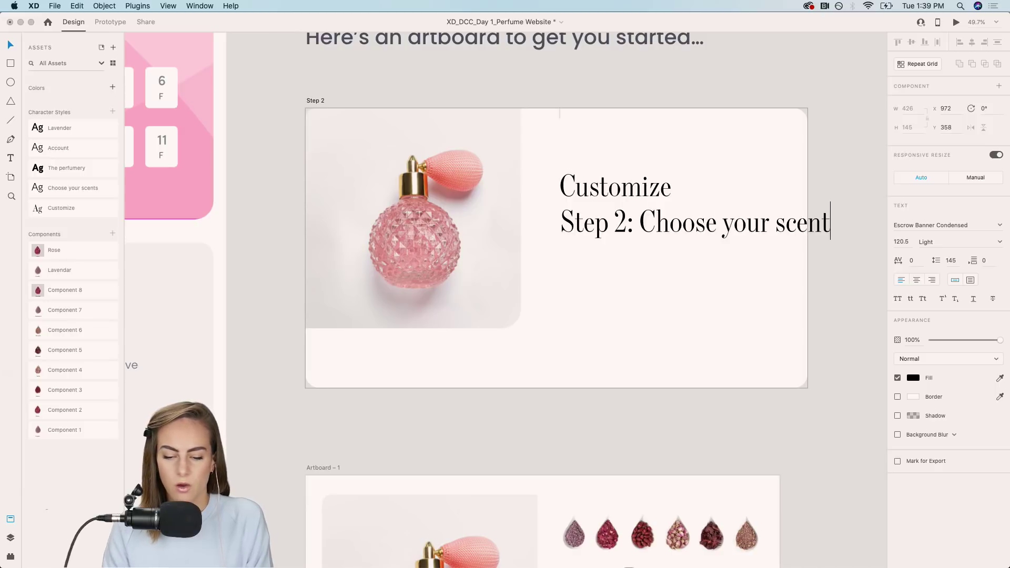
pyautogui.press('Escape')
pyautogui.doubleClick(828, 224)
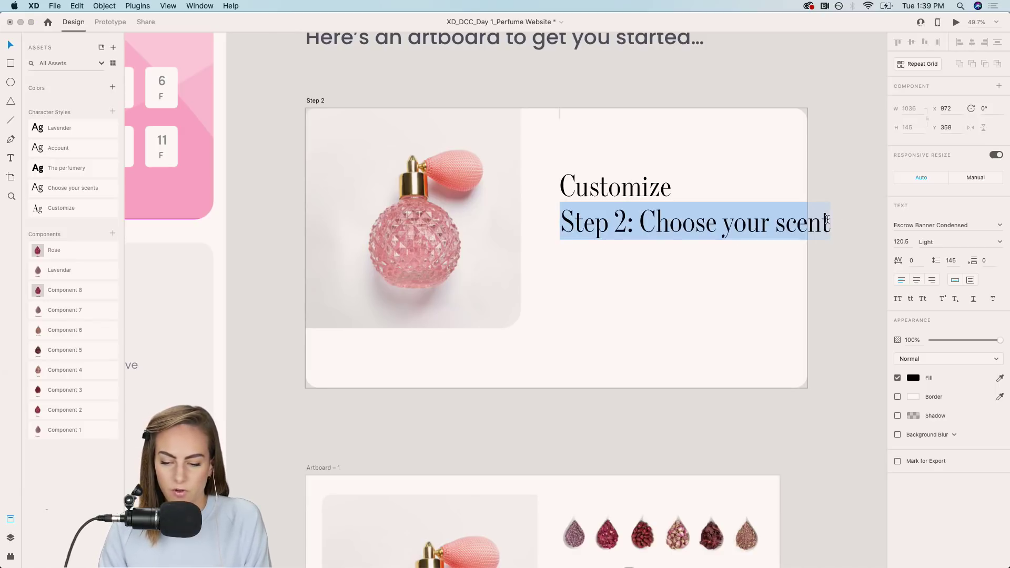
pyautogui.press('Right')
pyautogui.write('s')
pyautogui.press('Escape')
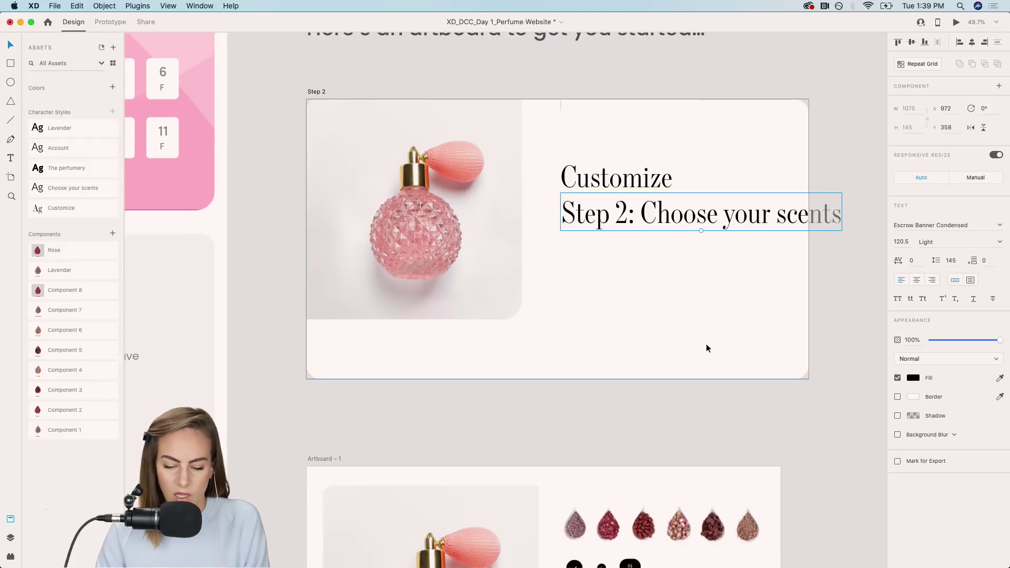
# Apply the Choose your scents character style to the Step 2 line and move it up close under the heading, at about Y 383.
pyautogui.scroll(-10, 707, 343)
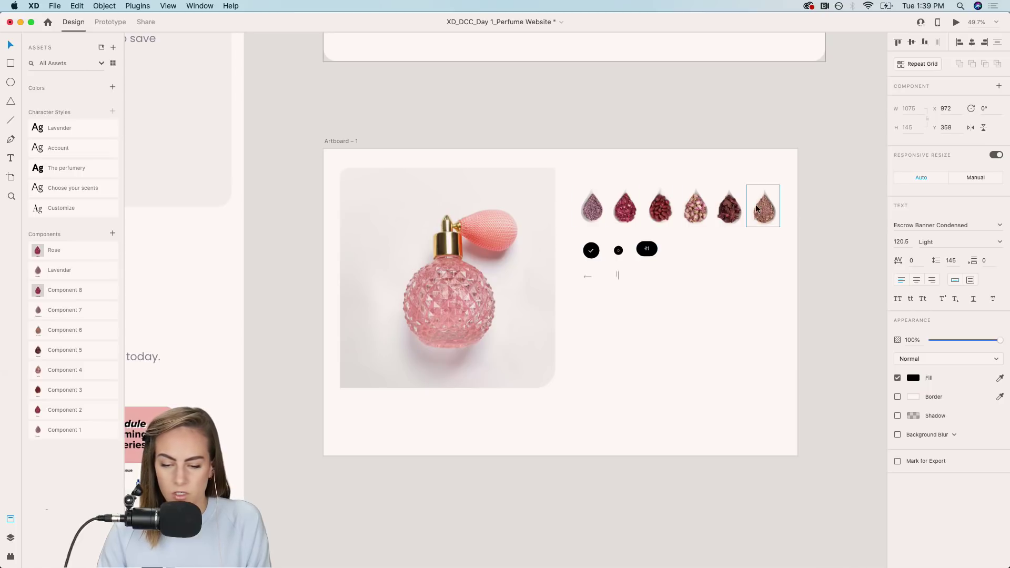
pyautogui.scroll(10, 687, 210)
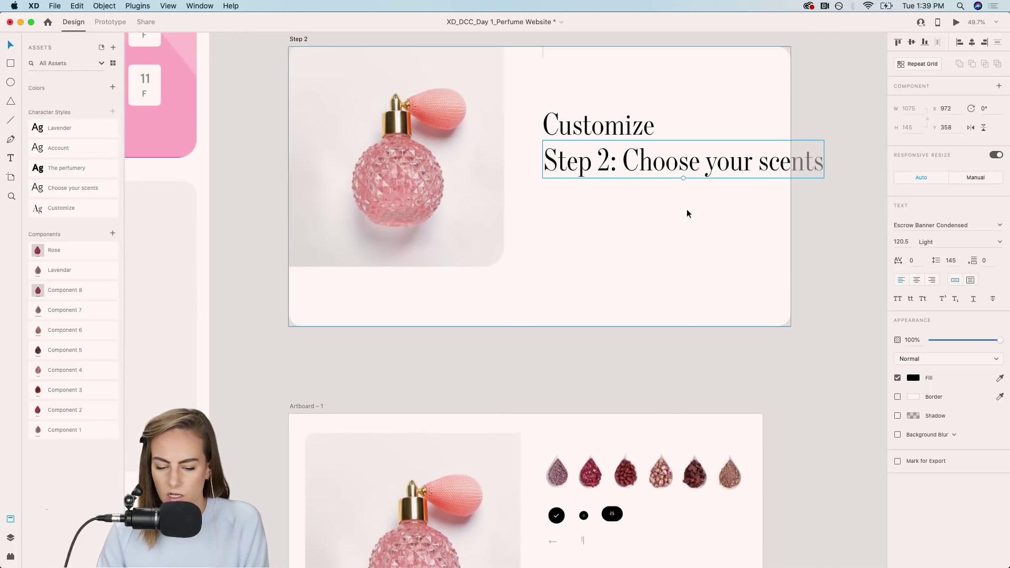
pyautogui.scroll(2, 687, 210)
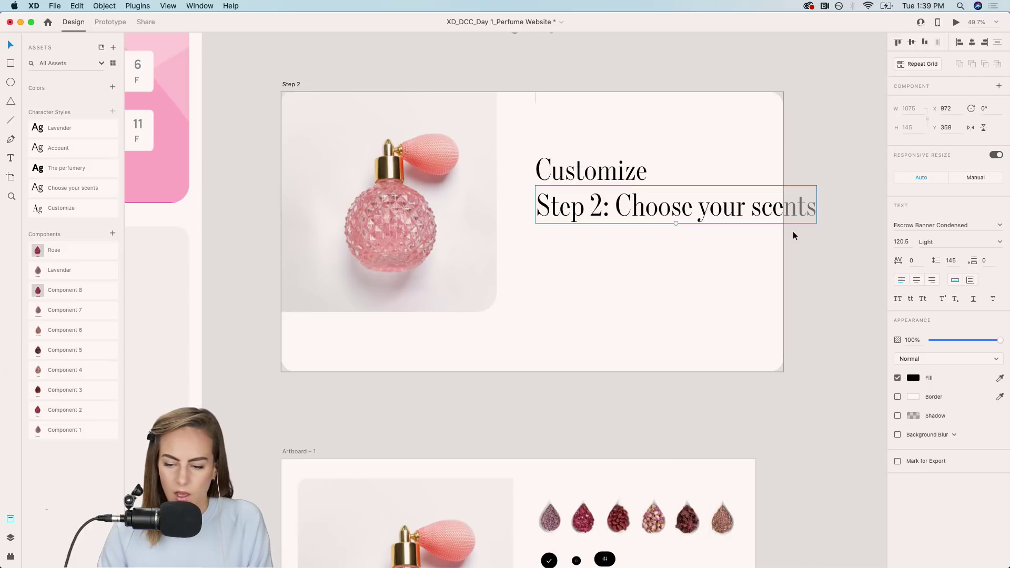
pyautogui.click(58, 189)
pyautogui.scroll(1, 551, 210)
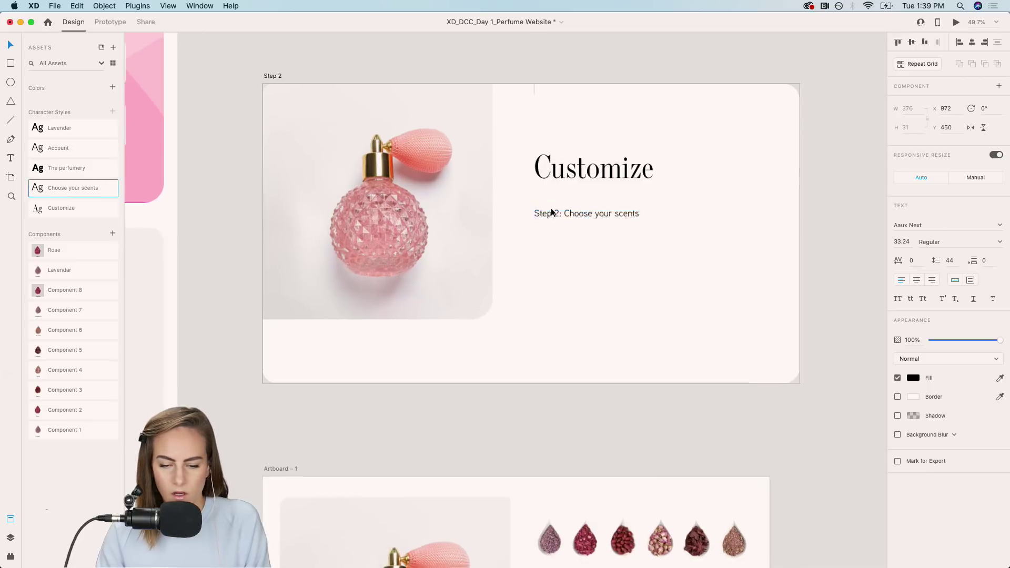
pyautogui.scroll(3, 551, 207)
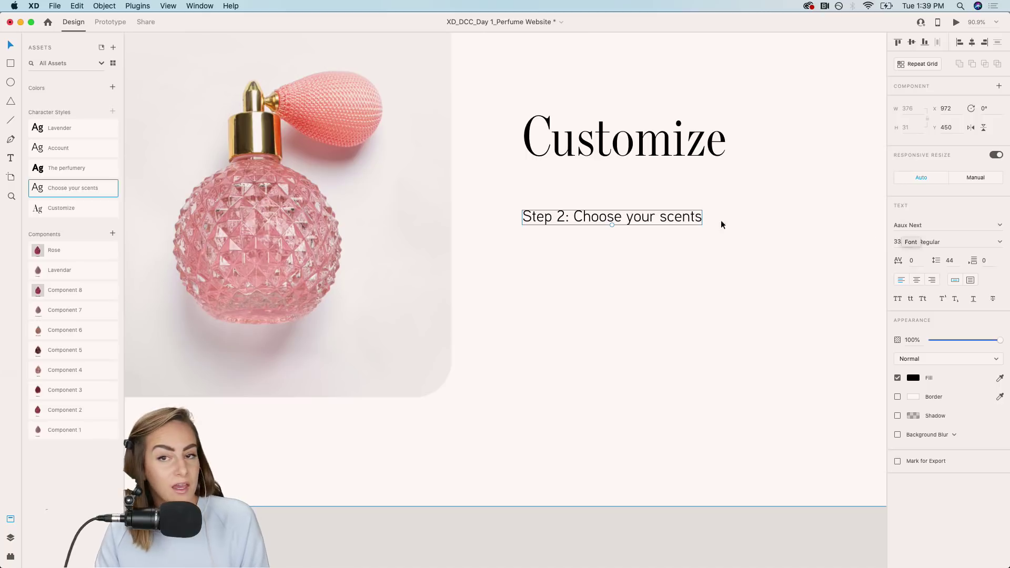
pyautogui.moveTo(604, 217); pyautogui.dragTo(604, 186)
# Copy the "Step 2: Choose your scents" line into the space below the perfume image and change its text to "Step 1".
pyautogui.hscroll(-5, 602, 188)
pyautogui.scroll(-3, 602, 187)
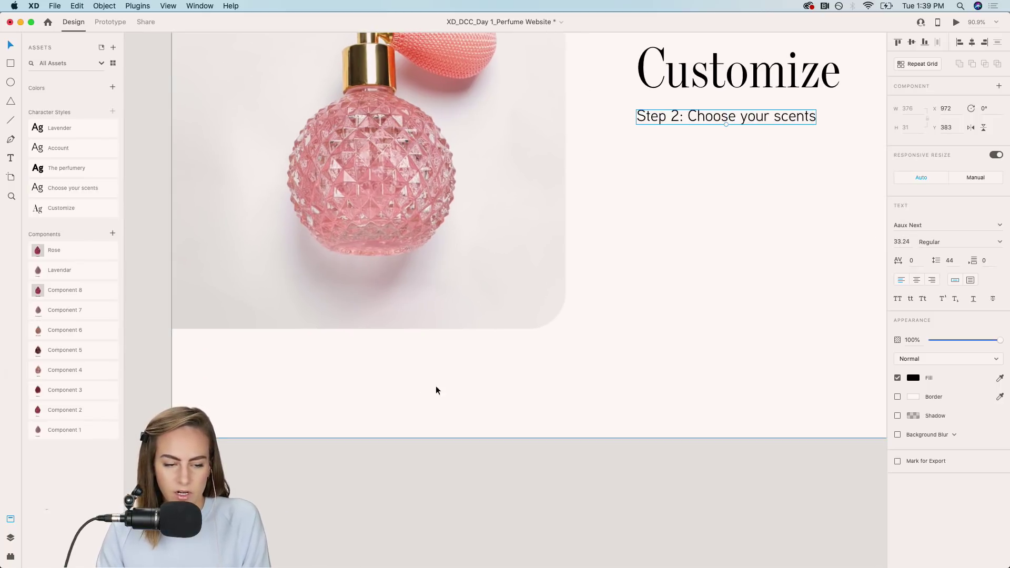
pyautogui.moveTo(682, 117); pyautogui.dragTo(282, 377)
pyautogui.doubleClick(281, 375)
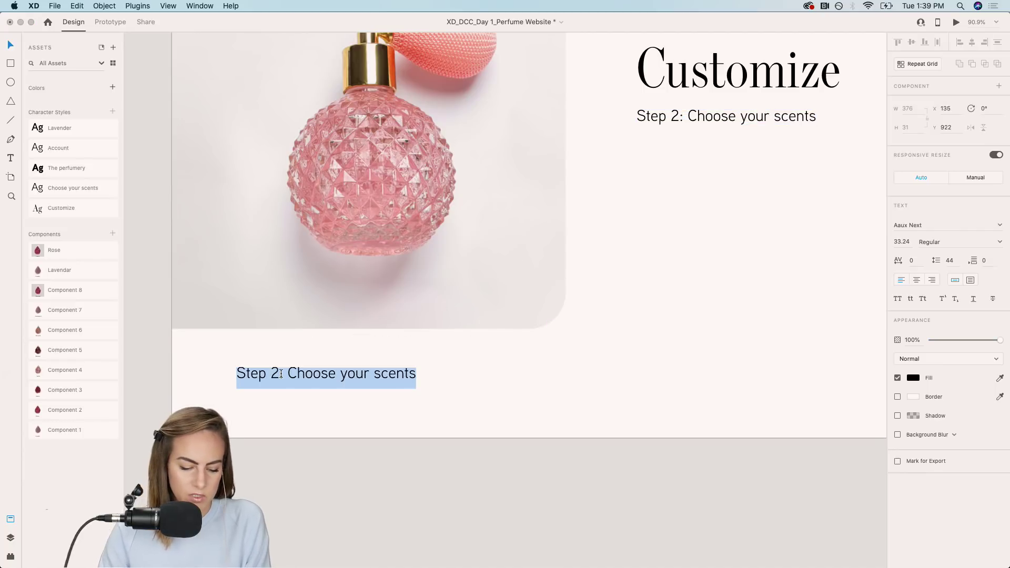
pyautogui.click(281, 375)
pyautogui.moveTo(280, 374); pyautogui.dragTo(539, 385)
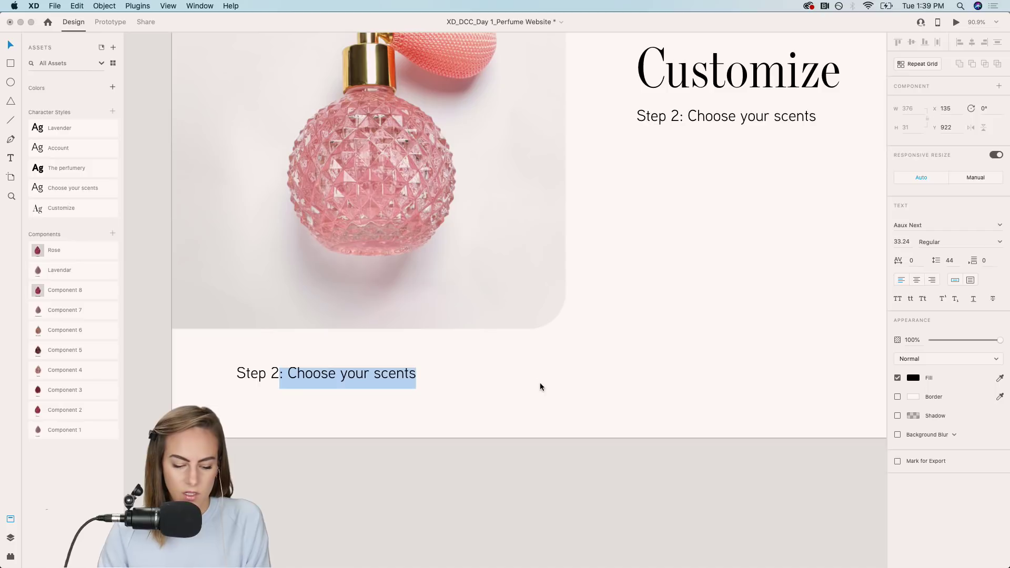
pyautogui.press('BackSpace')
pyautogui.press('BackSpace')
pyautogui.press('Escape')
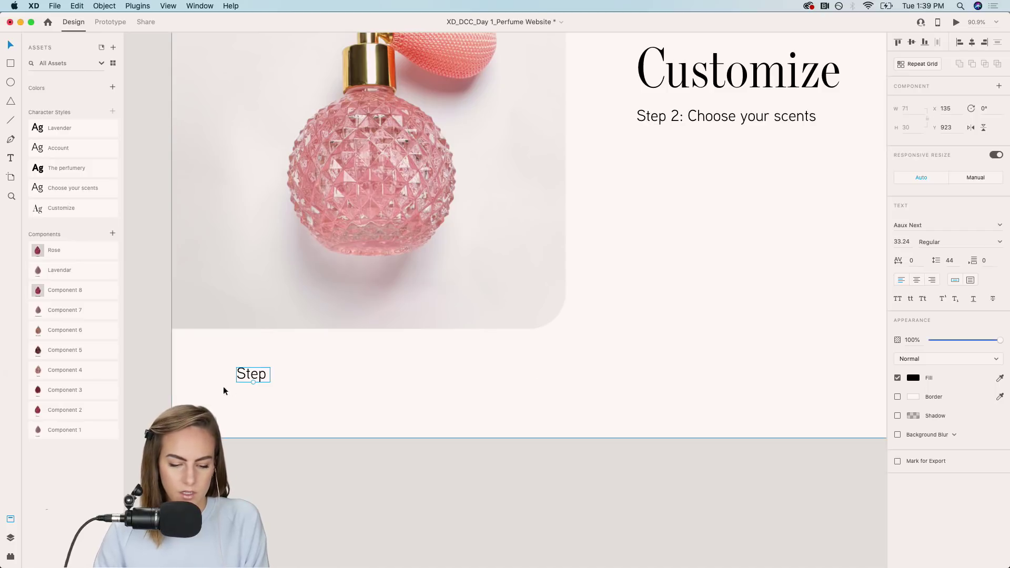
pyautogui.doubleClick(257, 377)
pyautogui.press('Right')
pyautogui.write('1')
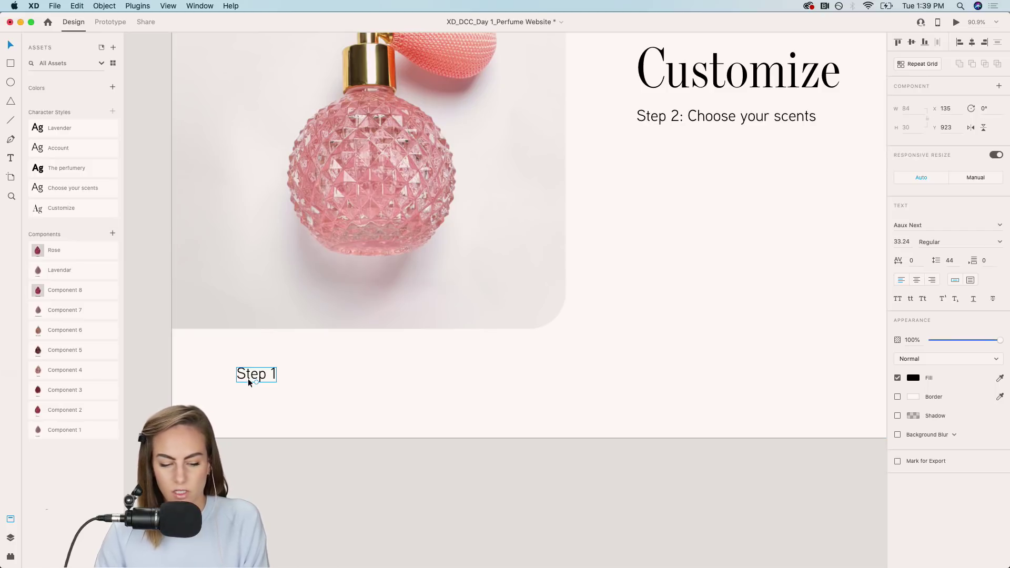
# Move the Step 1 label to about X 57, and add a copy beneath it reading "Choose your bottle".
pyautogui.moveTo(250, 383); pyautogui.dragTo(206, 397)
pyautogui.press('super+d')
pyautogui.doubleClick(207, 397)
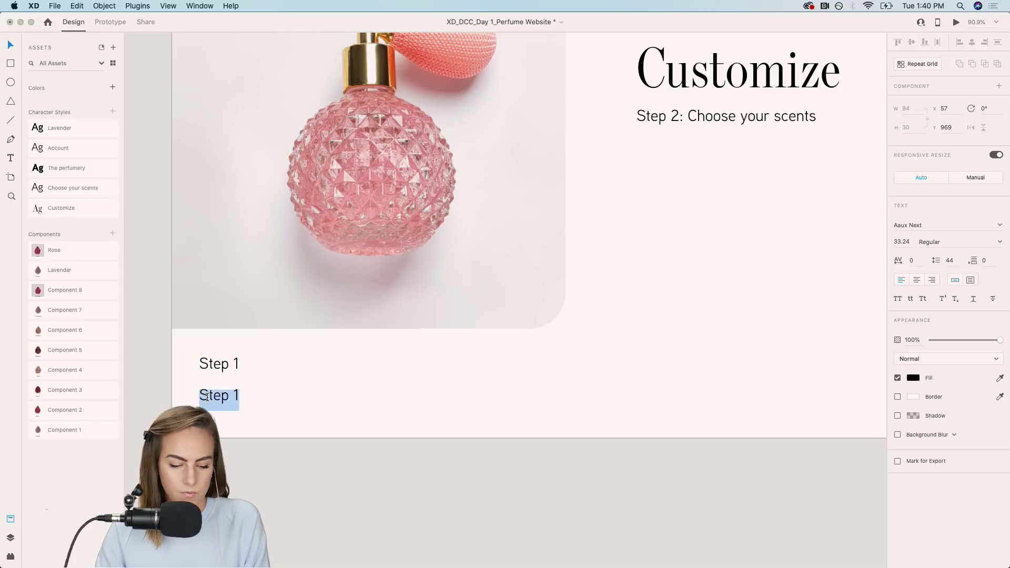
pyautogui.write('Choose your bottle')
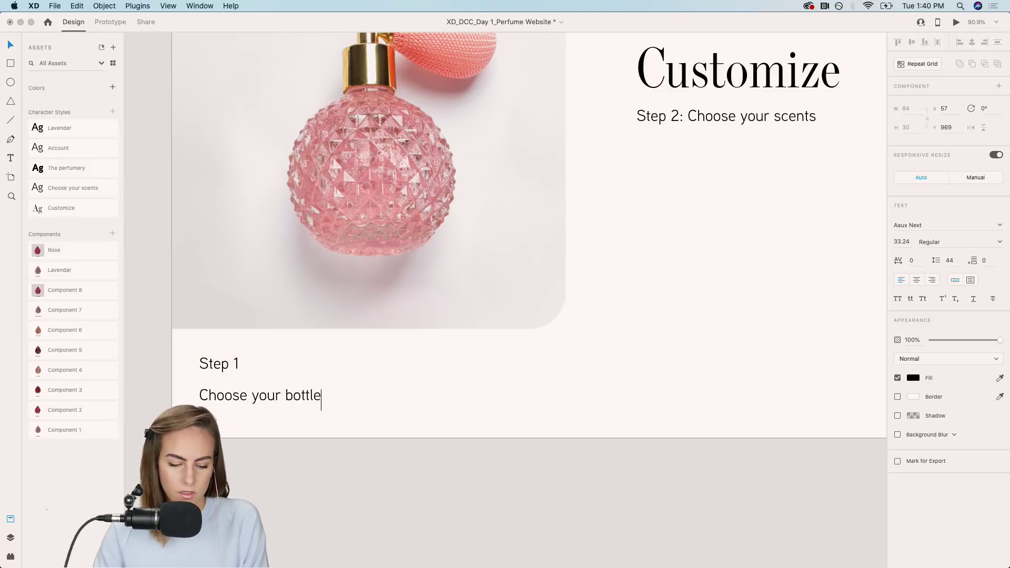
pyautogui.press('Escape')
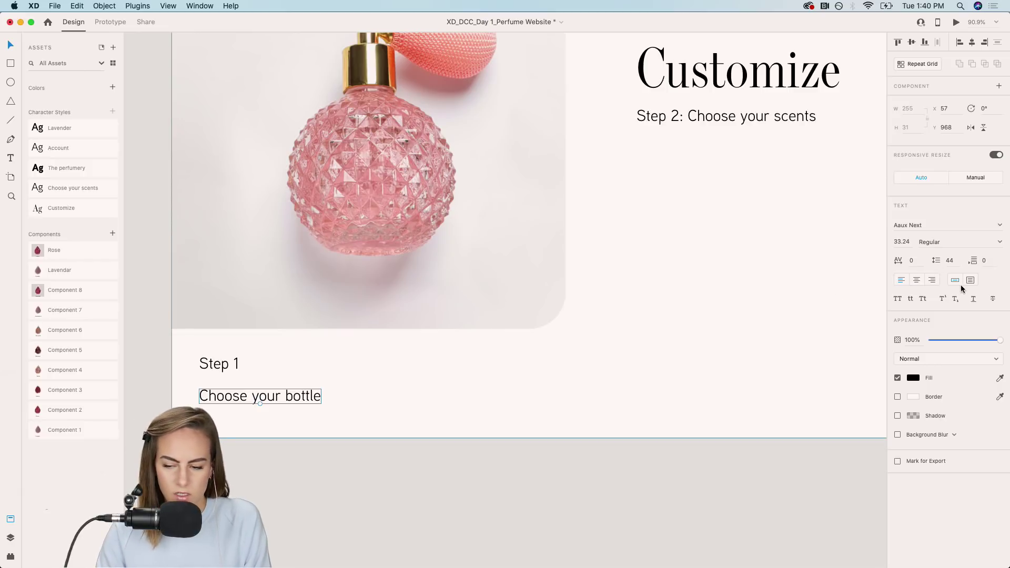
# Reduce the font size of the "Choose your bottle" text to 26.24.
pyautogui.click(897, 242)
pyautogui.press('Down')
pyautogui.press('Down')
pyautogui.press('Down')
pyautogui.press('Down')
pyautogui.press('Down')
pyautogui.press('Down')
pyautogui.press('Down')
pyautogui.press('Down')
pyautogui.press('Down')
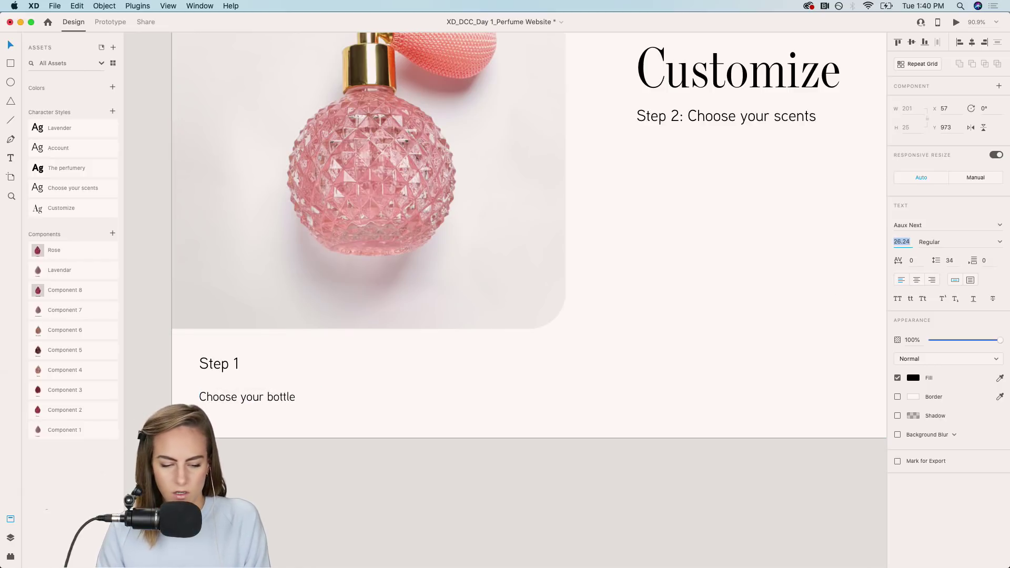
# Group the Step 1 label with its "Choose your bottle" caption and duplicate the group beside it at about X 287.
pyautogui.moveTo(213, 364); pyautogui.dragTo(322, 376)
pyautogui.keyDown('shift'); pyautogui.click(215, 398); pyautogui.keyUp('shift')
pyautogui.press('super+g')
pyautogui.press('super+d')
# Change the duplicated label's text to "Step 2" and its caption to "Choose your scents".
pyautogui.doubleClick(325, 379)
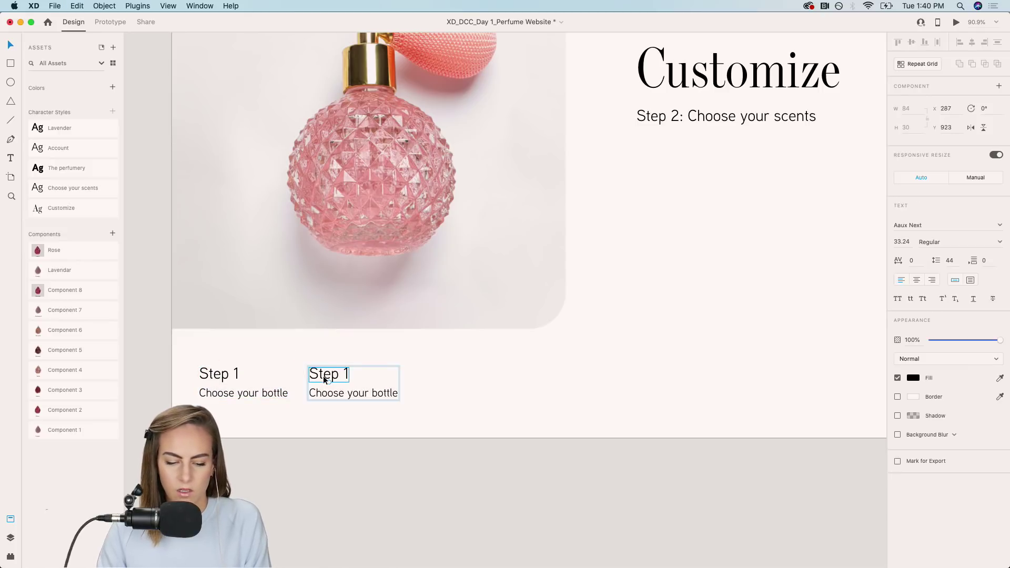
pyautogui.doubleClick(345, 379)
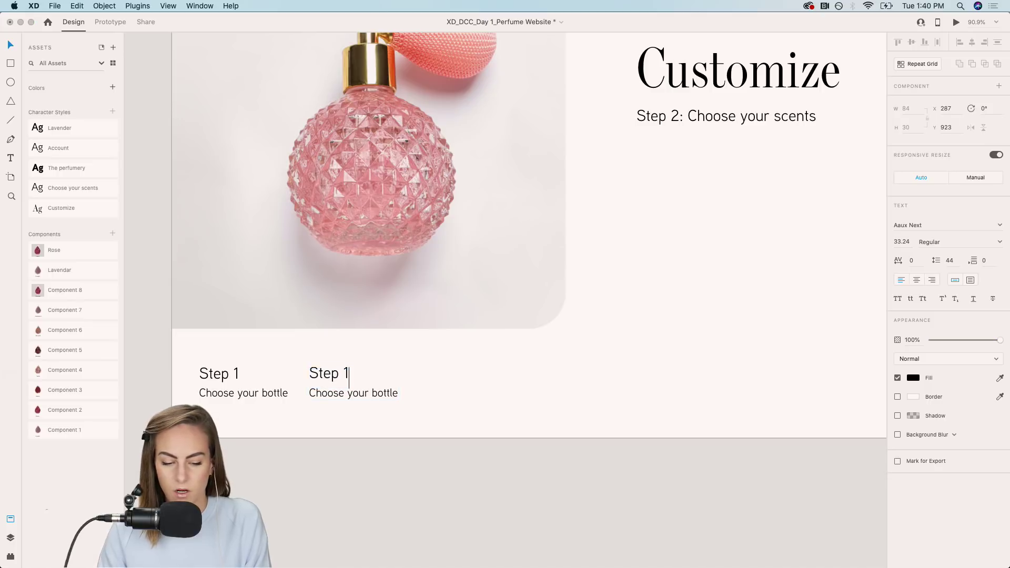
pyautogui.write('2')
pyautogui.press('Escape')
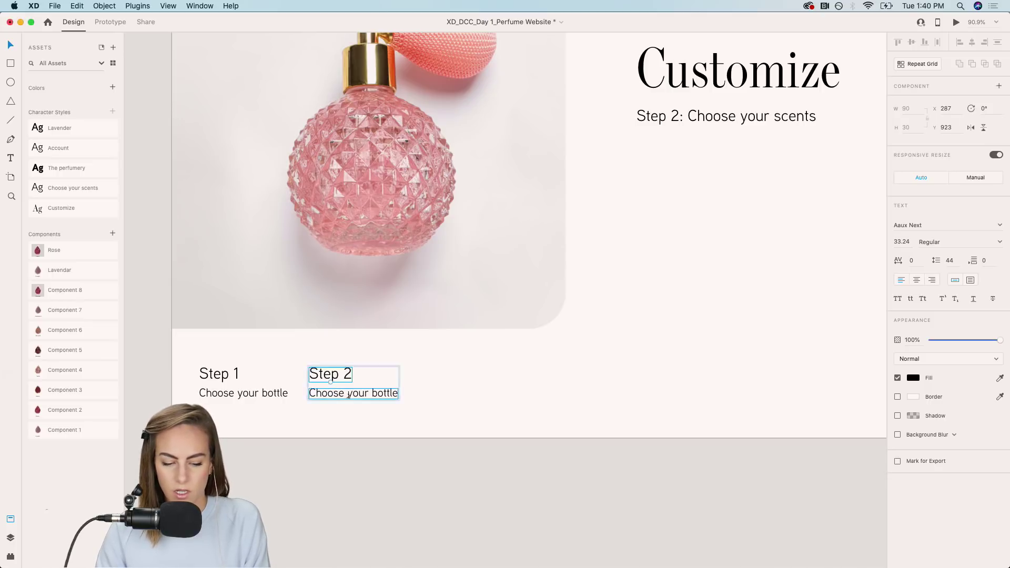
pyautogui.doubleClick(378, 394)
pyautogui.doubleClick(373, 393)
pyautogui.write('scents')
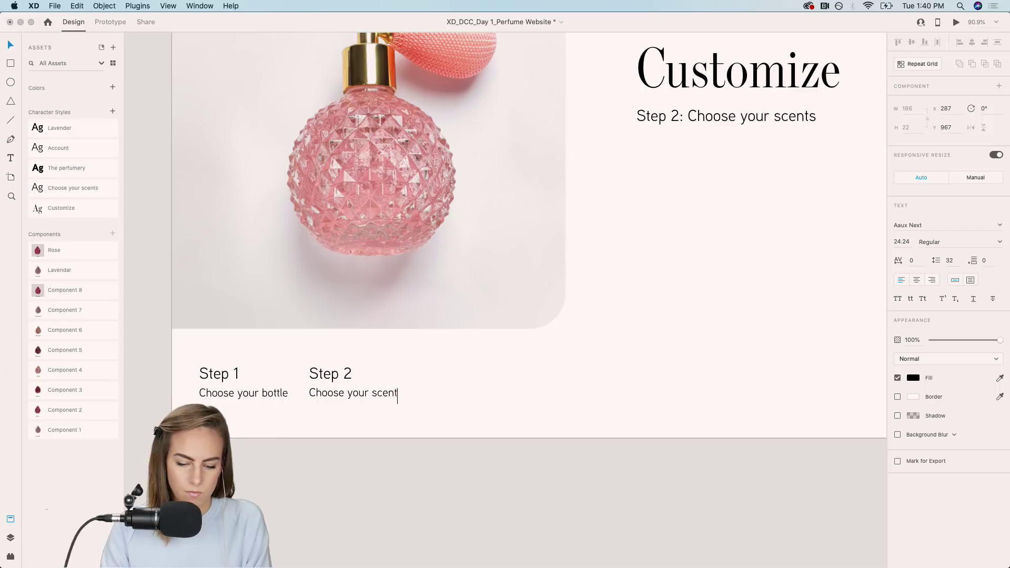
pyautogui.press('Escape')
pyautogui.click(466, 378)
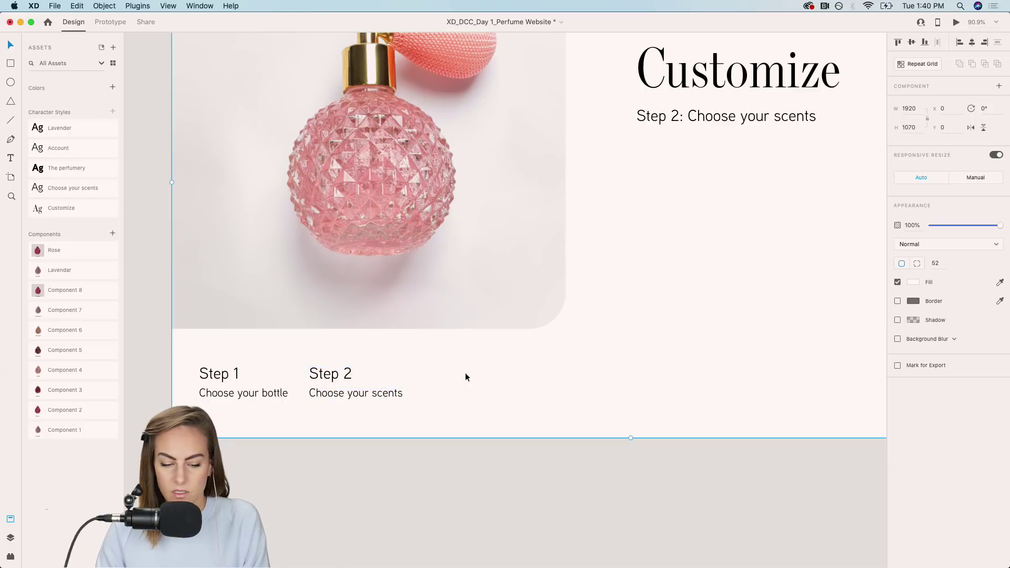
# Set both text lines of the Step 2 label group beneath the image to SemiBold.
pyautogui.click(315, 380)
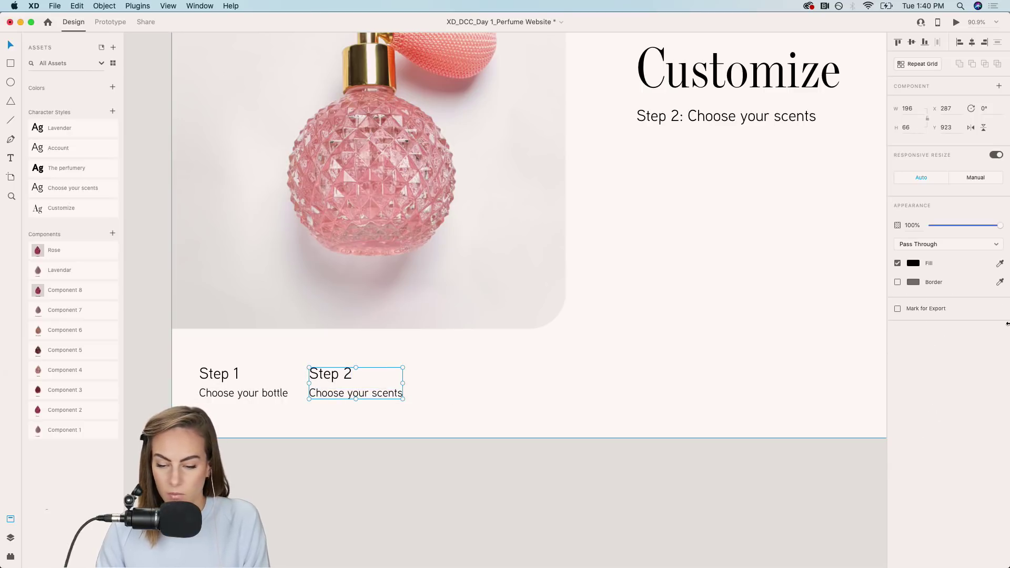
pyautogui.doubleClick(326, 377)
pyautogui.click(1000, 242)
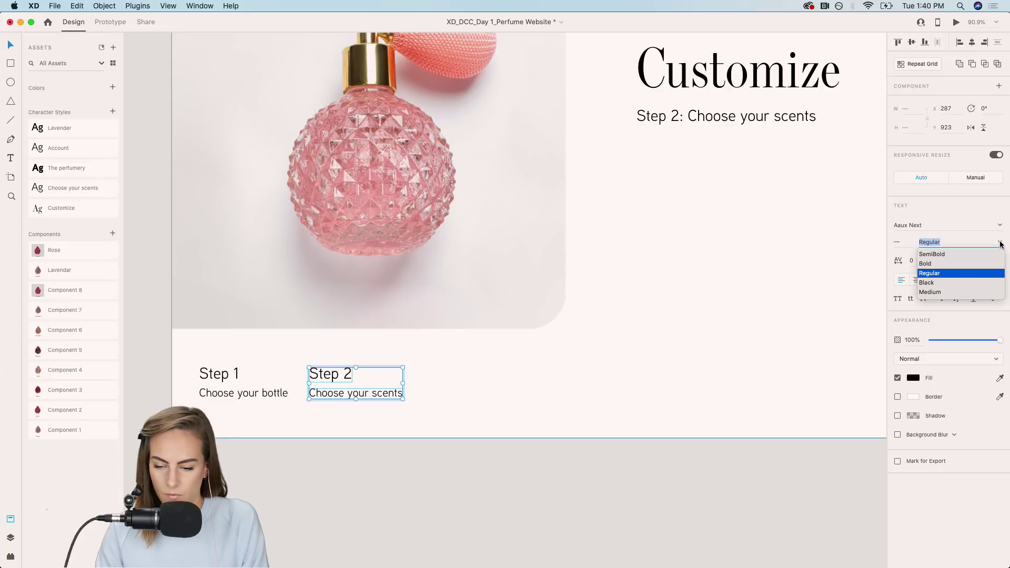
pyautogui.click(930, 254)
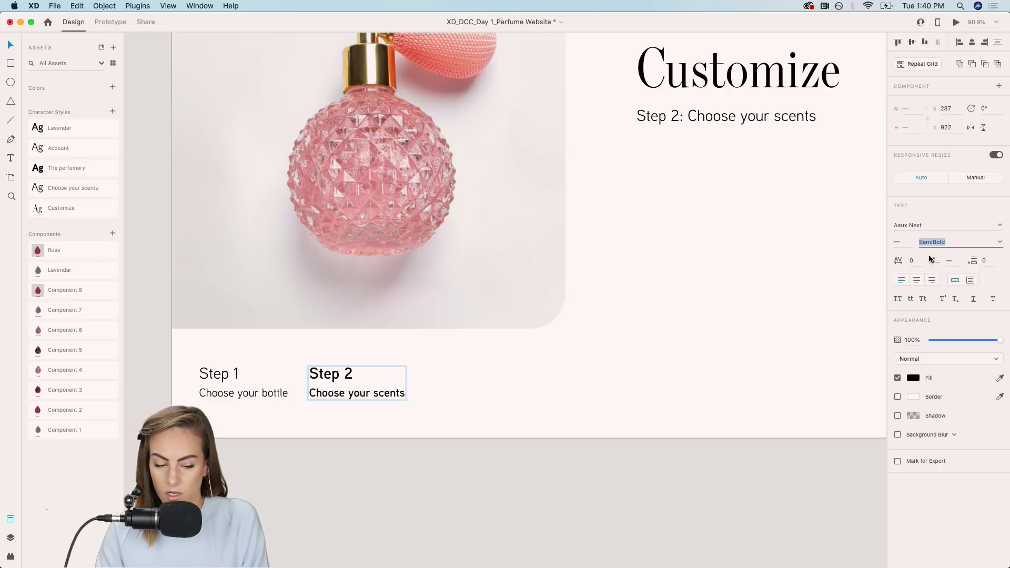
pyautogui.click(643, 370)
# Shift the Step 2 label group slightly right, place a copy of the Step 1 group at about X 557, and renumber it "Step 3".
pyautogui.moveTo(358, 393); pyautogui.dragTo(368, 392)
pyautogui.moveTo(272, 398); pyautogui.dragTo(511, 399)
pyautogui.doubleClick(453, 382)
pyautogui.doubleClick(477, 374)
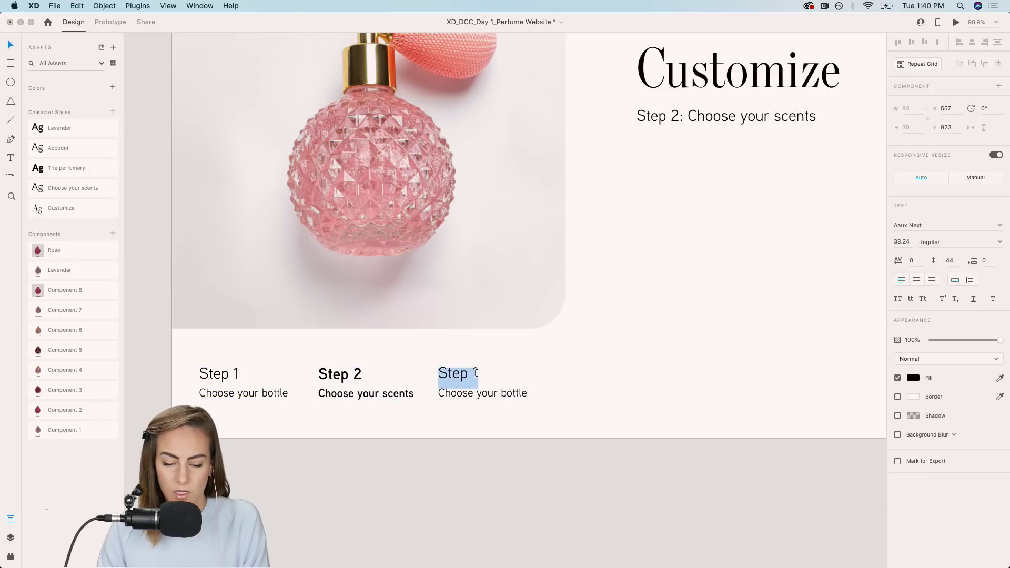
pyautogui.press('Right')
pyautogui.press('BackSpace')
pyautogui.write('3')
# Replace the caption under Step 3 with "Review and Checkout".
pyautogui.doubleClick(461, 394)
pyautogui.write('C')
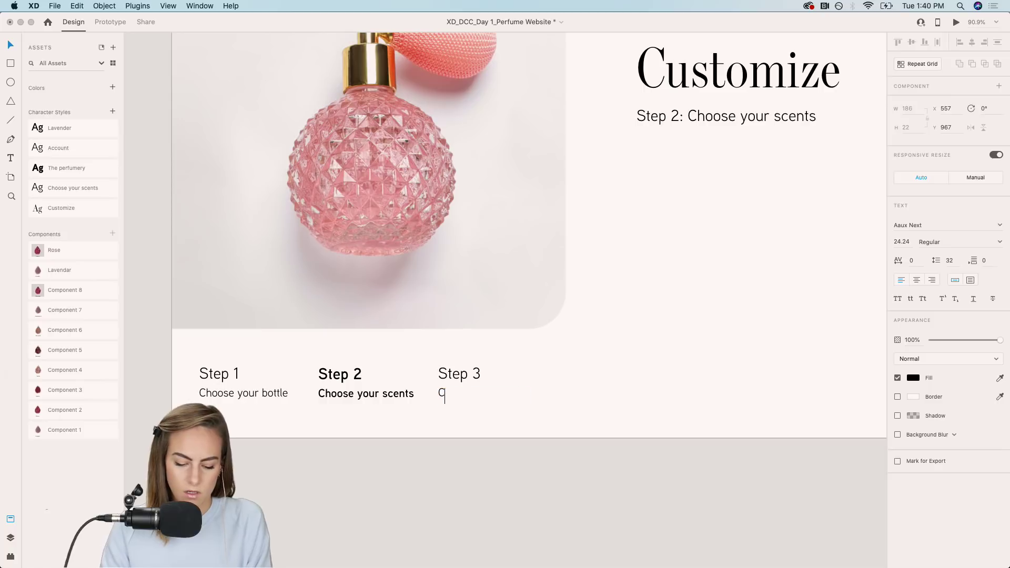
pyautogui.write('heReview and')
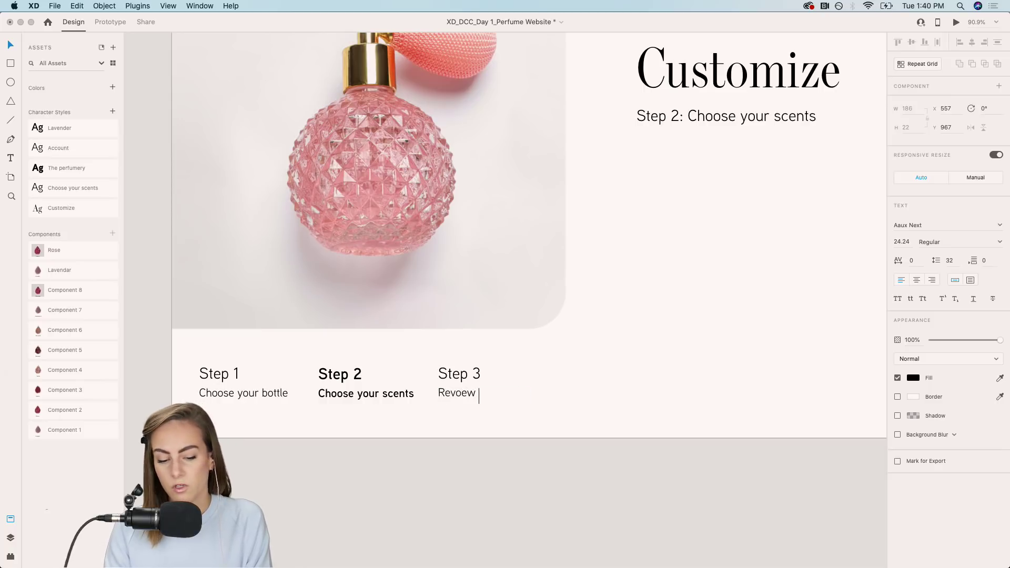
pyautogui.write(' Checkout')
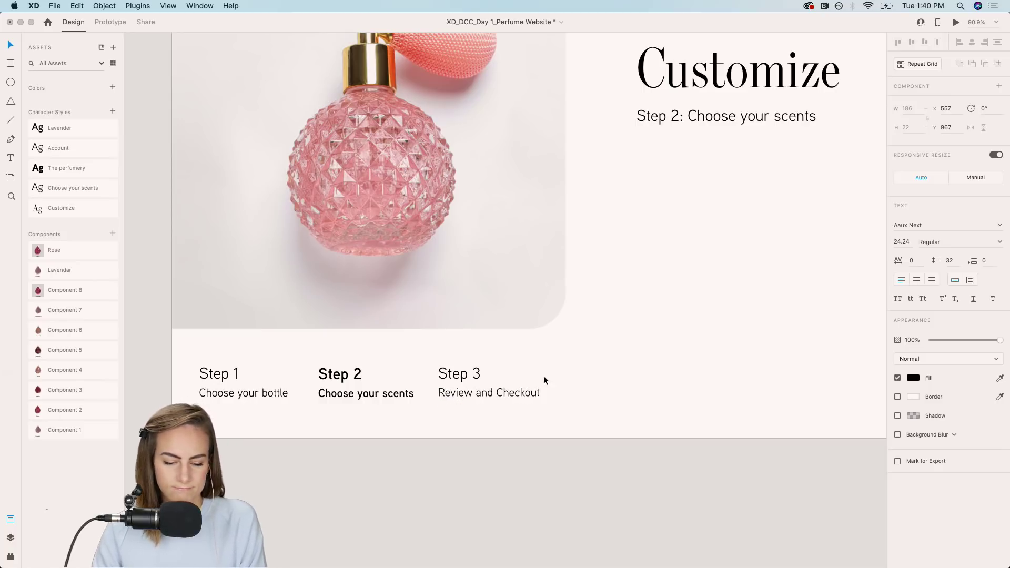
pyautogui.press('Escape')
# Scale the three step labels down slightly, group them, and shift the group a little to the right beneath the perfume image.
pyautogui.scroll(-4, 570, 375)
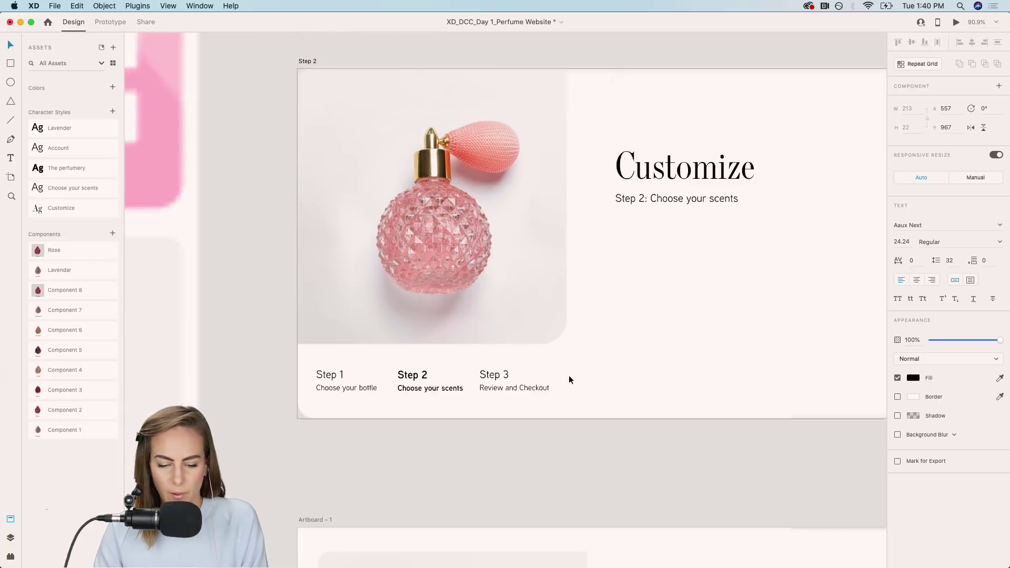
pyautogui.moveTo(526, 457); pyautogui.dragTo(318, 372)
pyautogui.keyDown('shift'); pyautogui.click(430, 389); pyautogui.keyUp('shift')
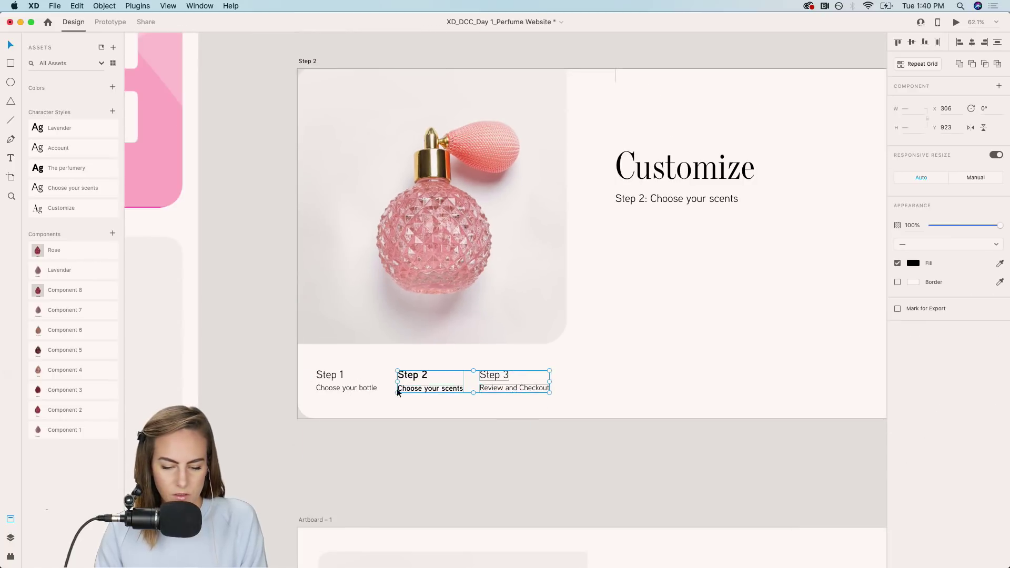
pyautogui.keyDown('shift'); pyautogui.click(327, 388); pyautogui.keyUp('shift')
pyautogui.moveTo(549, 393); pyautogui.dragTo(530, 395)
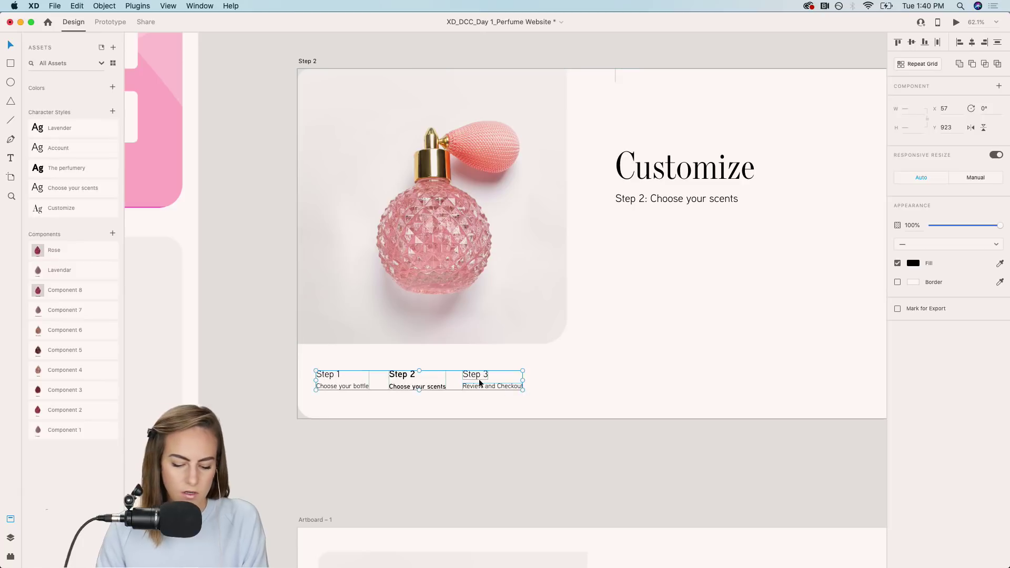
pyautogui.press('super+g')
pyautogui.moveTo(403, 375); pyautogui.dragTo(412, 376)
pyautogui.click(454, 475)
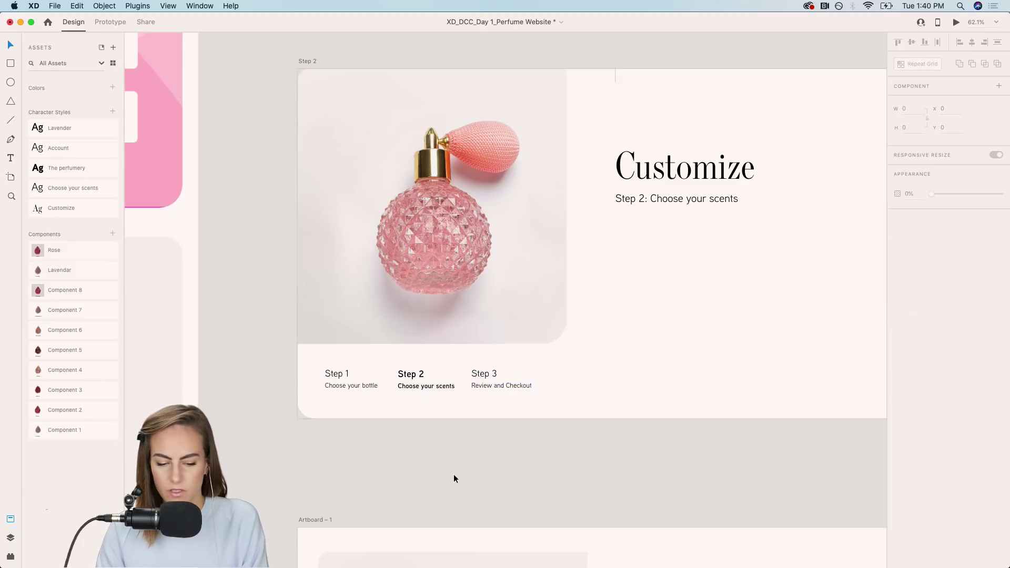
# Copy the black "0" circle from Artboard – 1 into the upper right of the Step 2 artboard, at about X 1681, Y 54.
pyautogui.hscroll(5, 454, 475)
pyautogui.scroll(1, 453, 475)
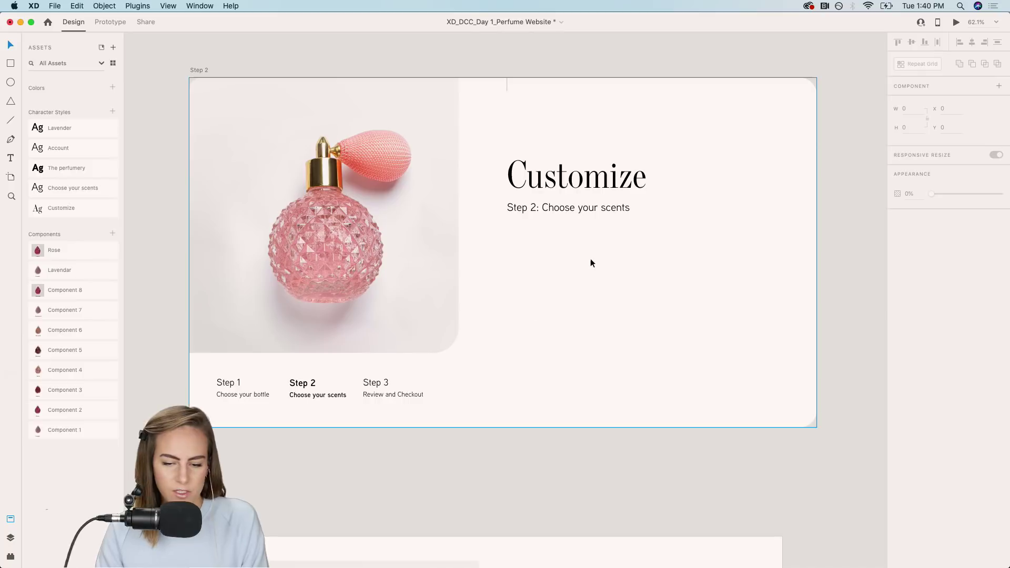
pyautogui.scroll(-2, 798, 78)
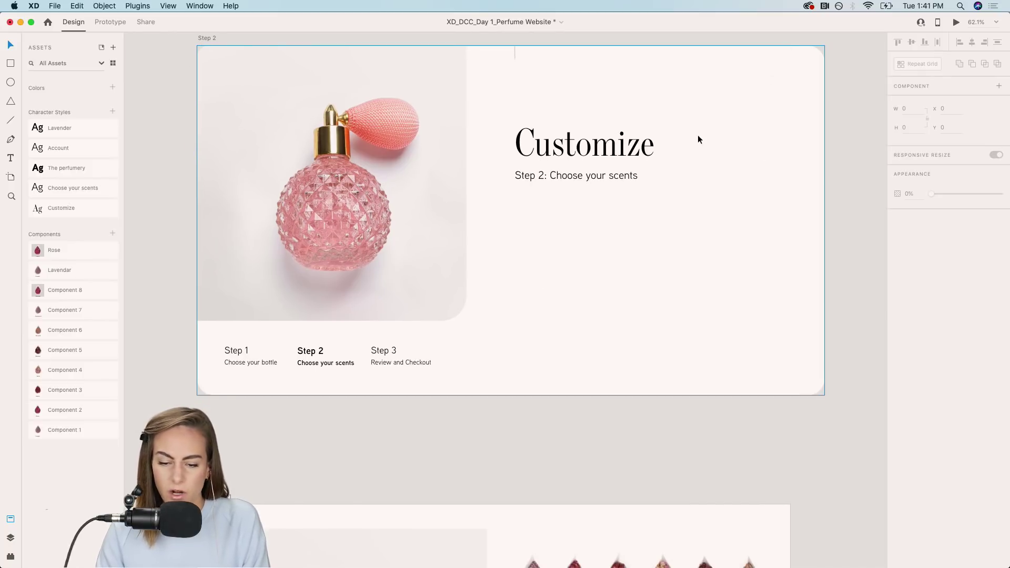
pyautogui.scroll(-8, 599, 192)
pyautogui.scroll(5, 627, 343)
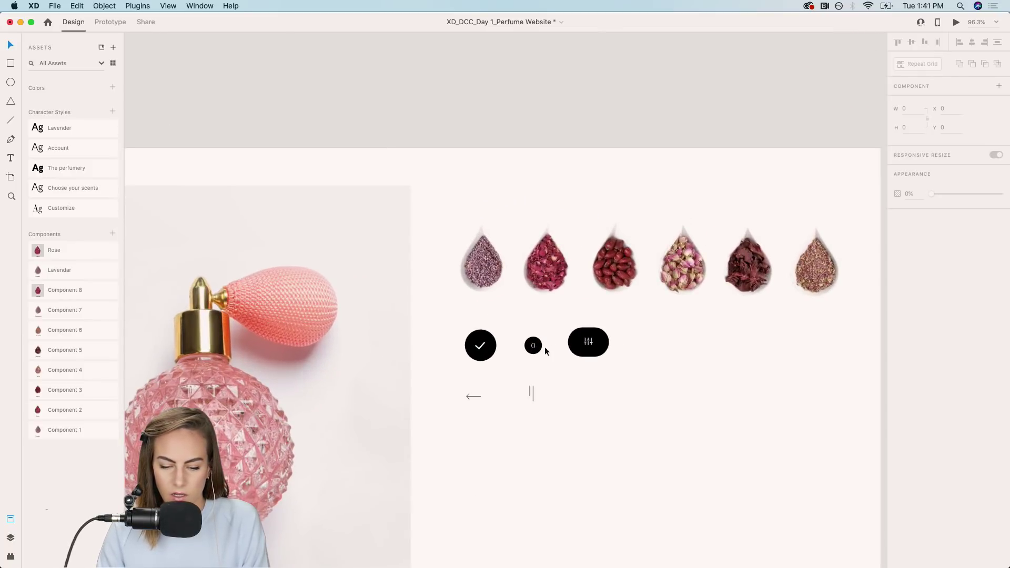
pyautogui.click(534, 350)
pyautogui.scroll(10, 533, 349)
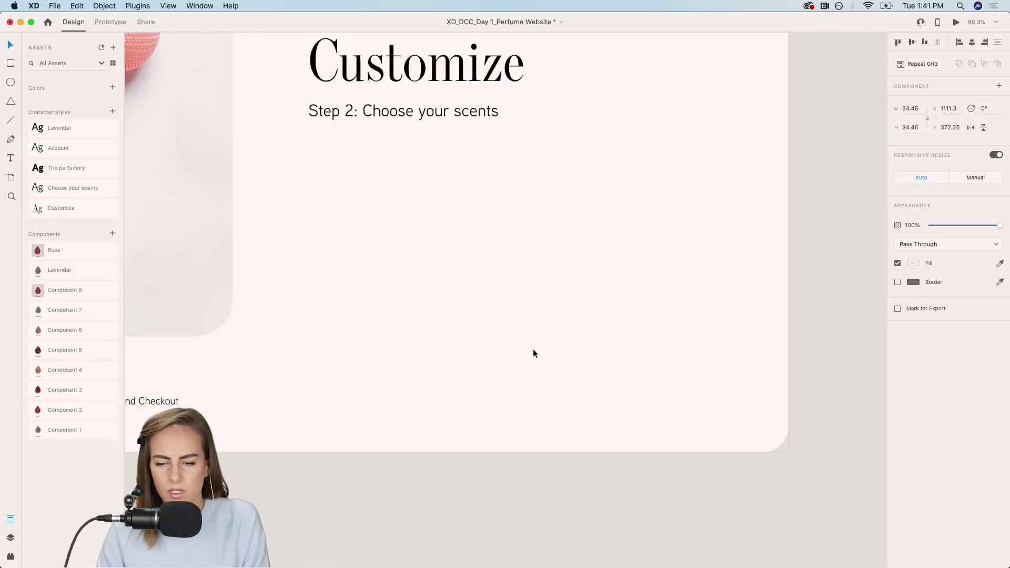
pyautogui.click(598, 195)
pyautogui.press('cmd+v')
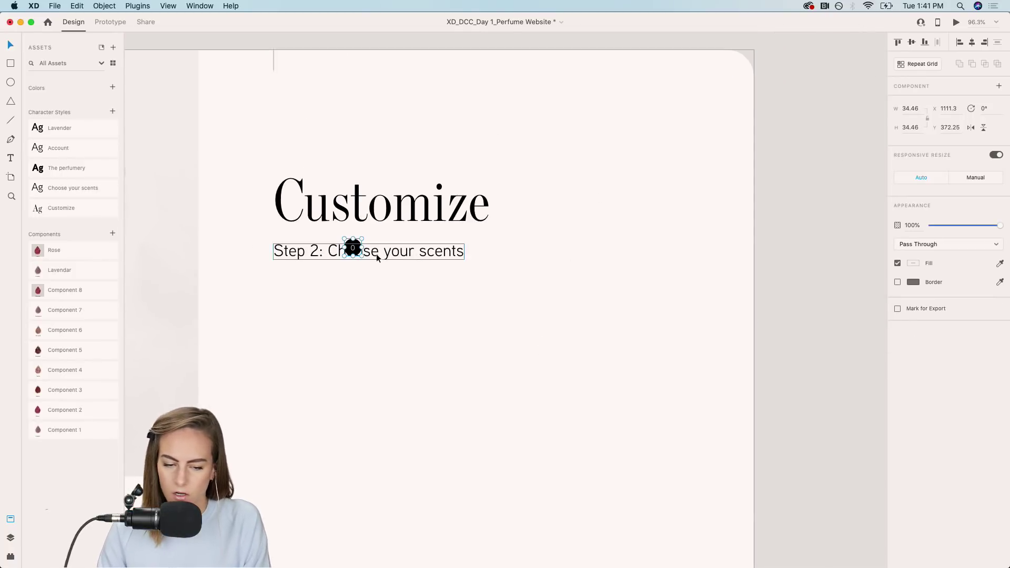
pyautogui.moveTo(351, 246); pyautogui.dragTo(647, 82)
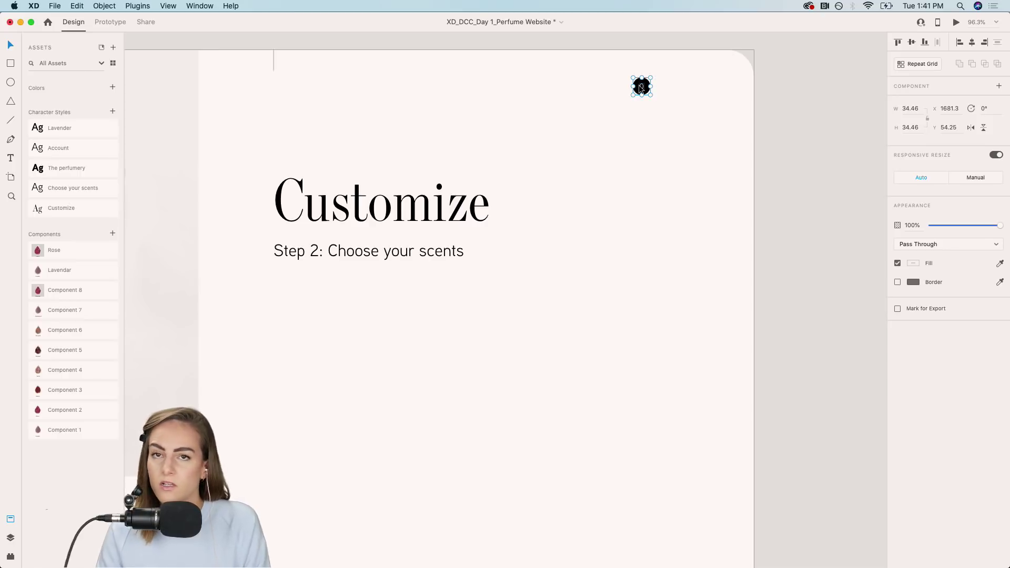
# Copy the "Step 2: Choose your scents" line, change it to "Account" at size 15.01, and place it beside the "0" circle at X 1742, Y 65.
pyautogui.click(302, 257)
pyautogui.moveTo(302, 257); pyautogui.dragTo(633, 194)
pyautogui.doubleClick(633, 189)
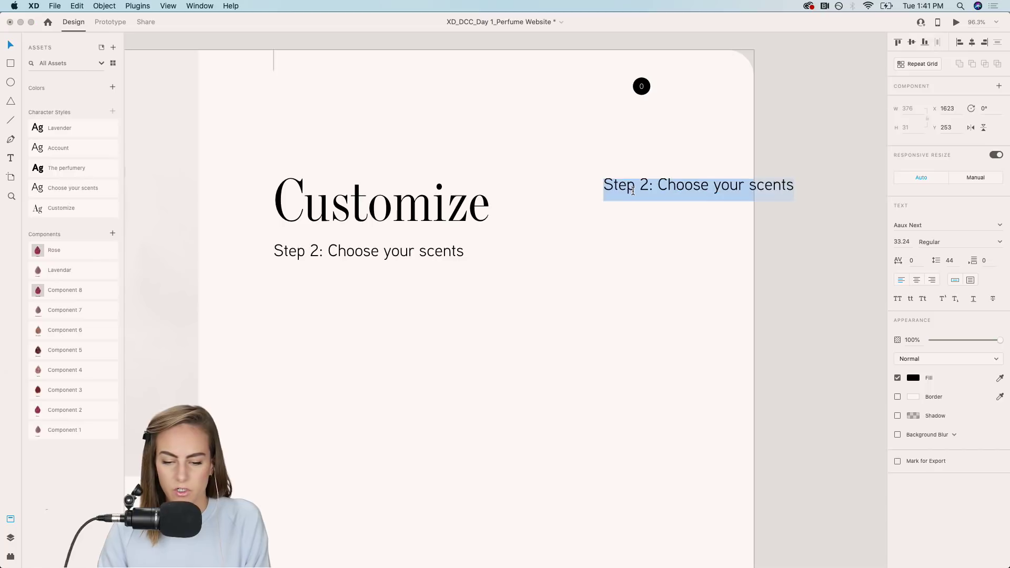
pyautogui.write('Account')
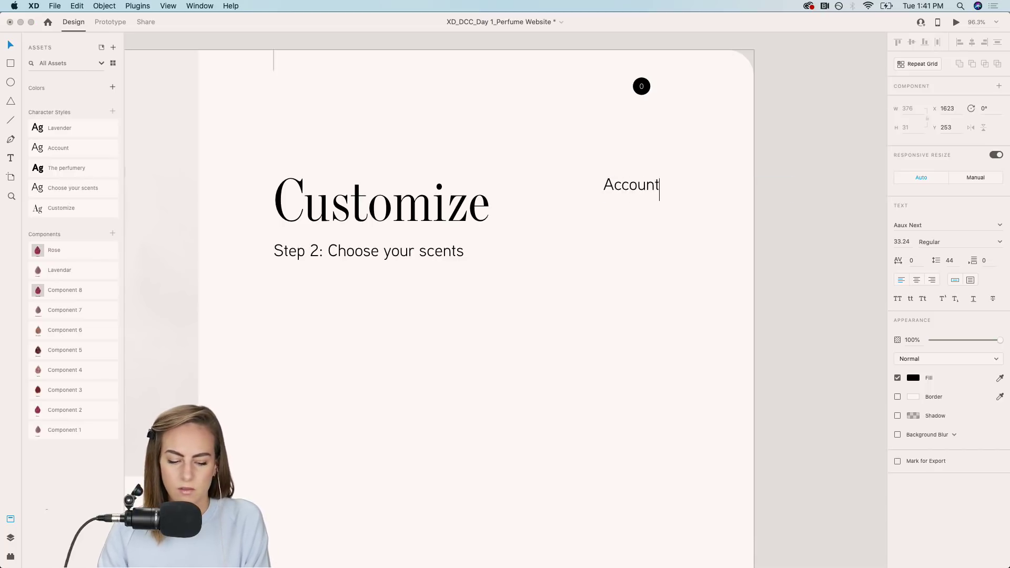
pyautogui.press('Escape')
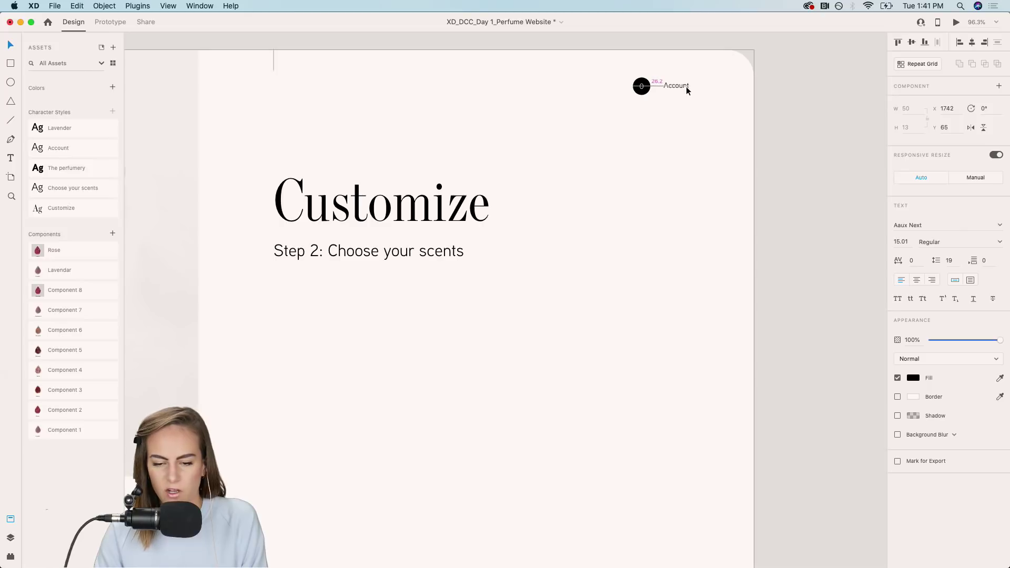
pyautogui.press('Escape')
pyautogui.click(798, 171)
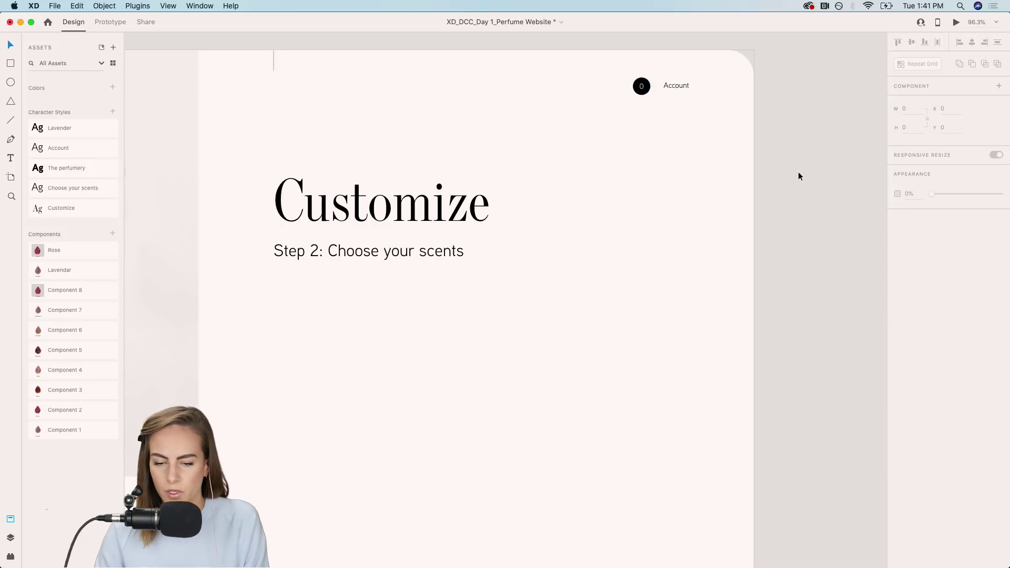
# Copy the two-line icon from Artboard – 1 to about X 1850, Y 64 on the Step 2 artboard, and shift the "0" circle and Account to about X 1695.
pyautogui.scroll(-8, 798, 171)
pyautogui.hscroll(-3, 798, 171)
pyautogui.scroll(-7, 439, 349)
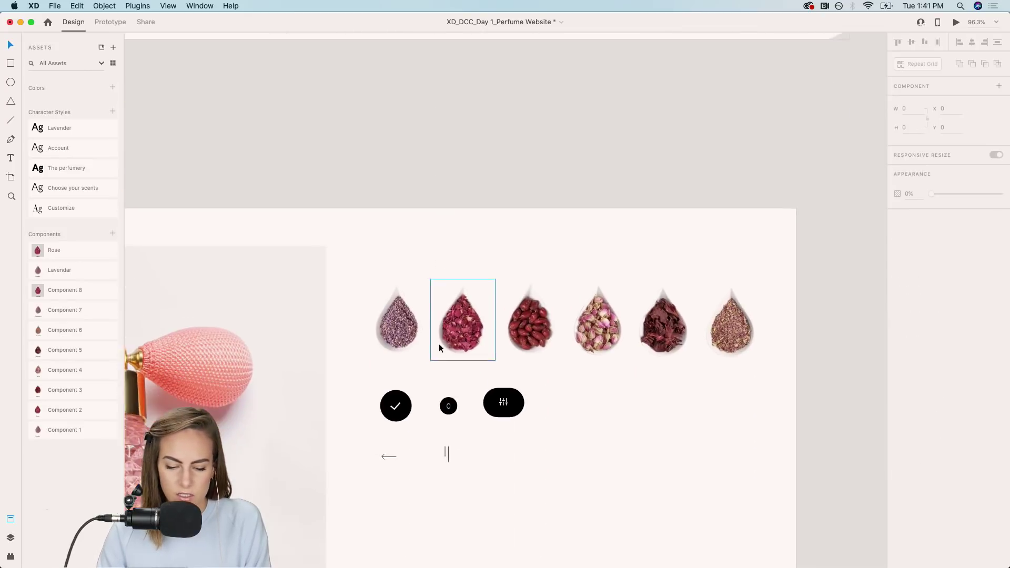
pyautogui.click(450, 446)
pyautogui.scroll(10, 450, 443)
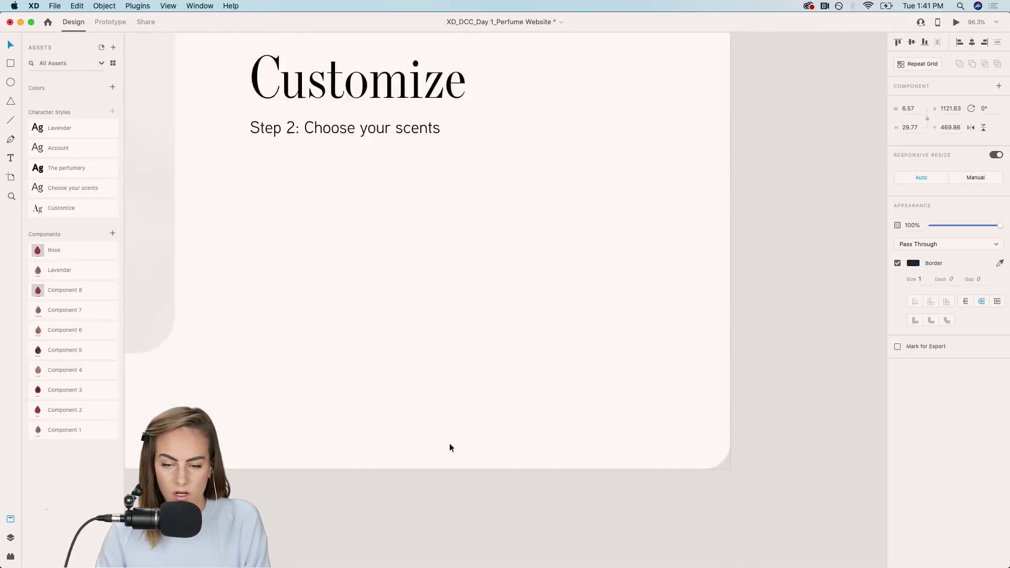
pyautogui.press('super+v')
pyautogui.click(336, 345)
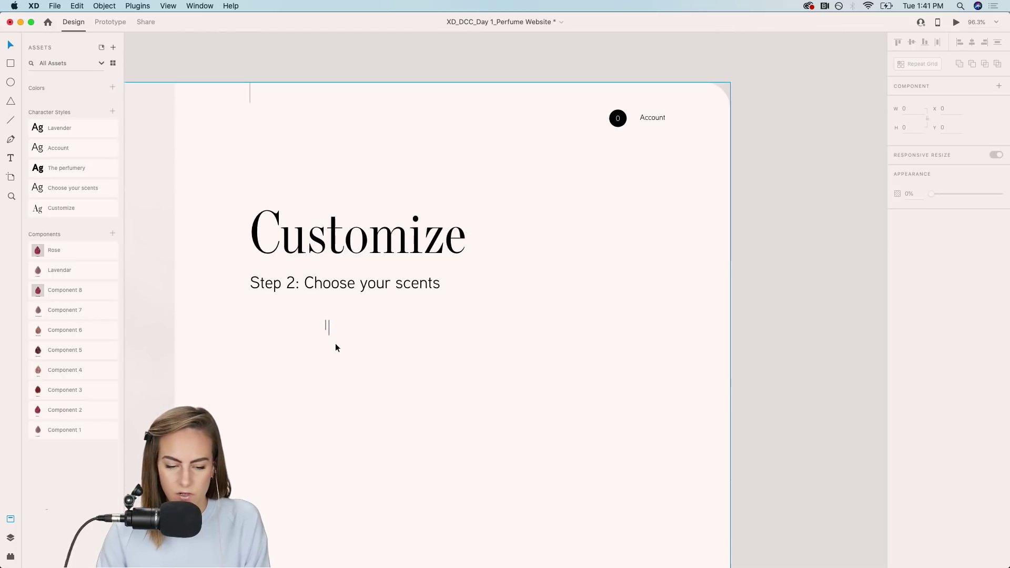
pyautogui.moveTo(327, 327); pyautogui.dragTo(699, 129)
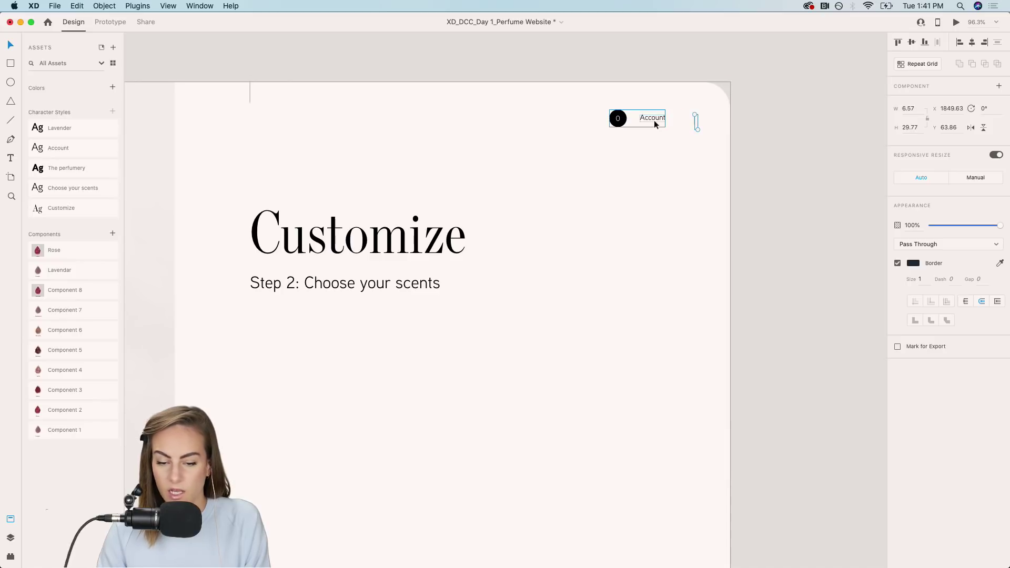
pyautogui.moveTo(655, 120); pyautogui.dragTo(661, 118)
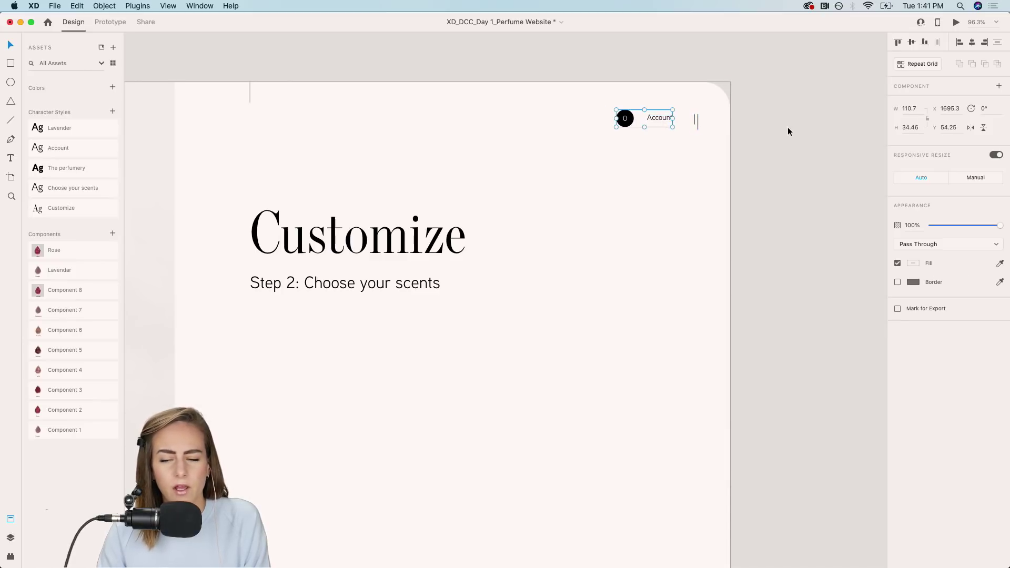
pyautogui.click(788, 131)
# Copy the back arrow from Artboard – 1 to above the Customize heading on the Step 2 artboard, at about X 972, Y 180.
pyautogui.scroll(-3, 621, 283)
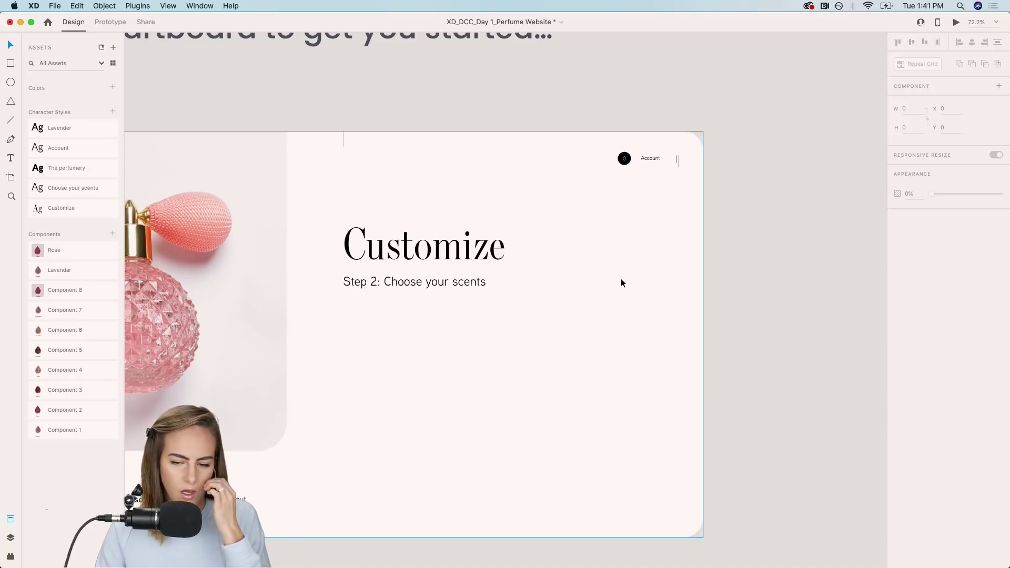
pyautogui.scroll(-3, 621, 280)
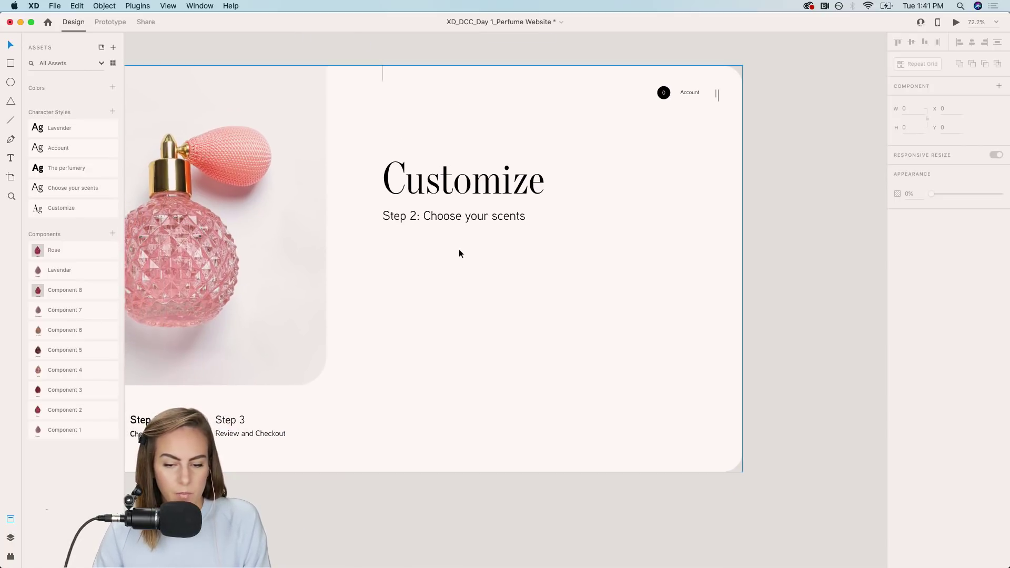
pyautogui.scroll(-15, 459, 249)
pyautogui.click(435, 380)
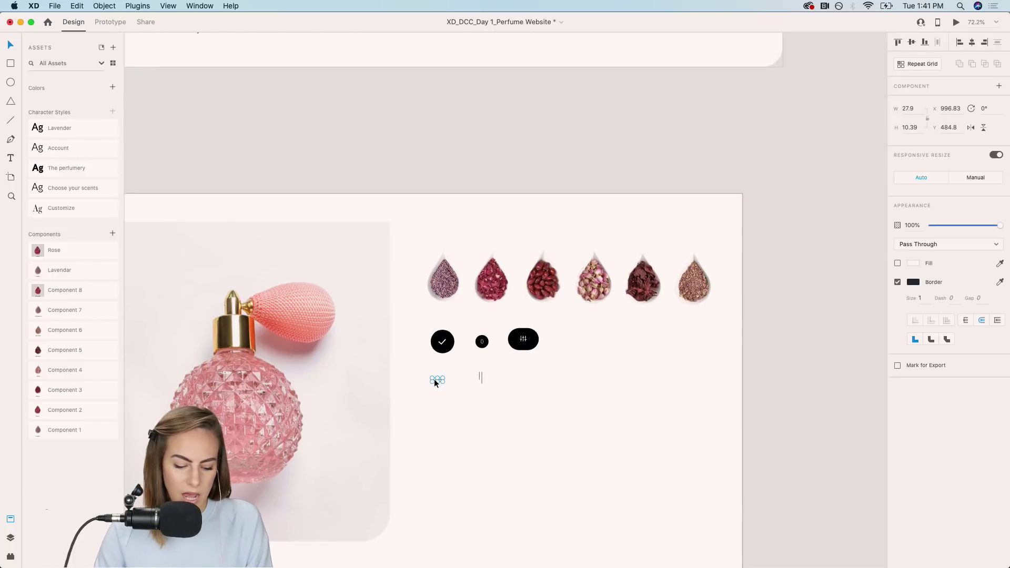
pyautogui.scroll(15, 434, 380)
pyautogui.scroll(5, 435, 380)
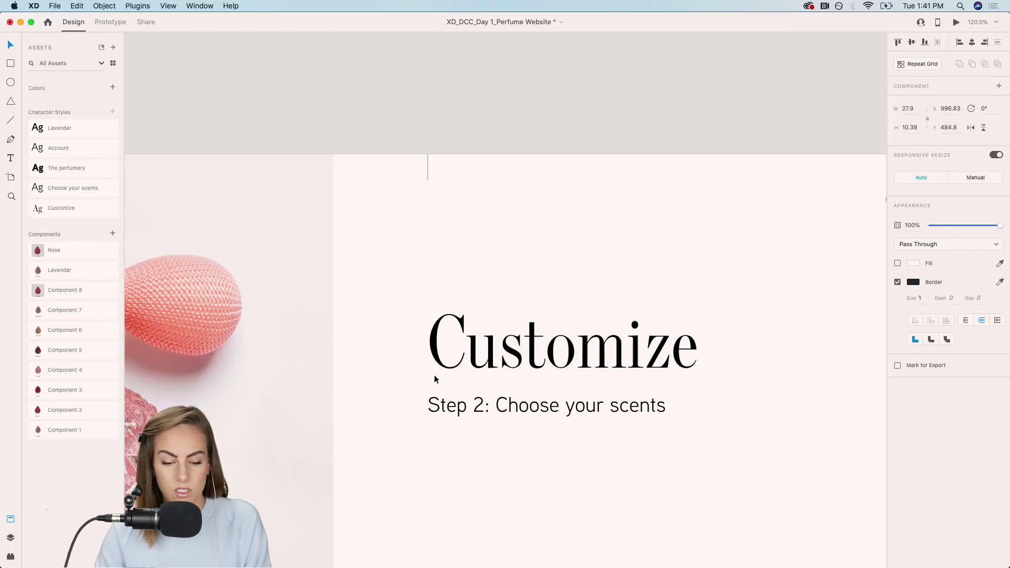
pyautogui.press('Escape')
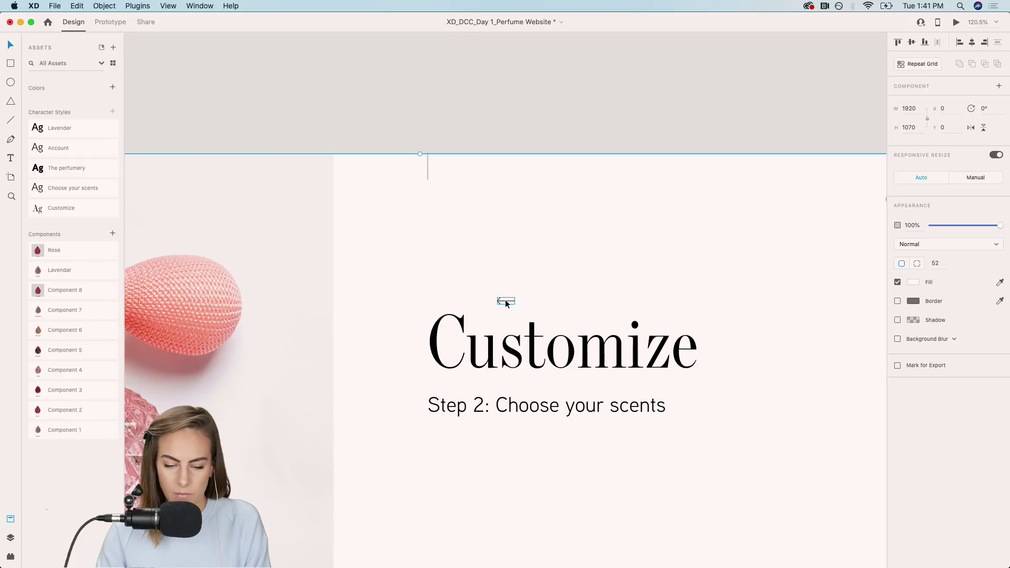
pyautogui.moveTo(510, 305); pyautogui.dragTo(438, 275)
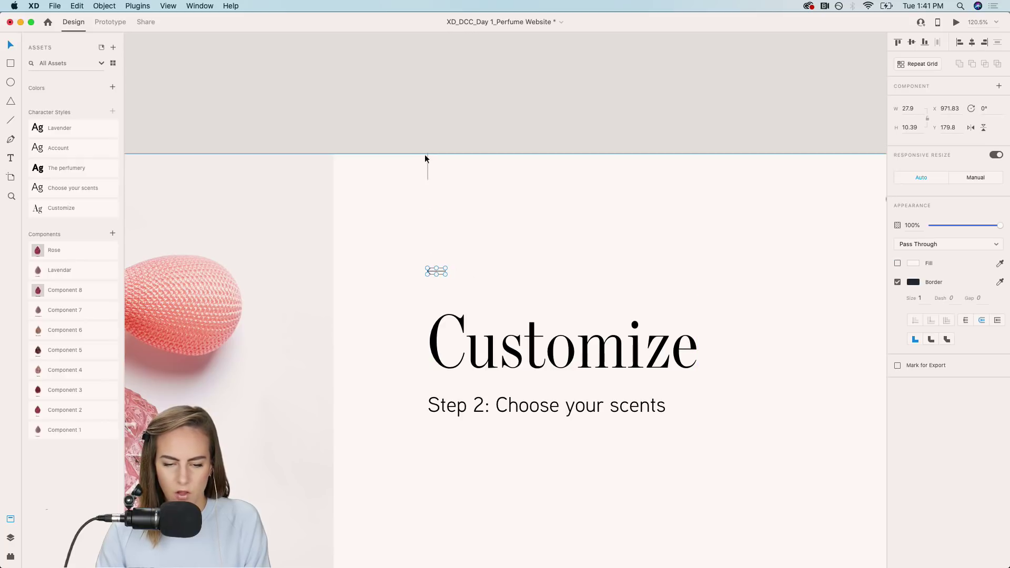
pyautogui.scroll(-5, 427, 337)
pyautogui.scroll(-4, 427, 333)
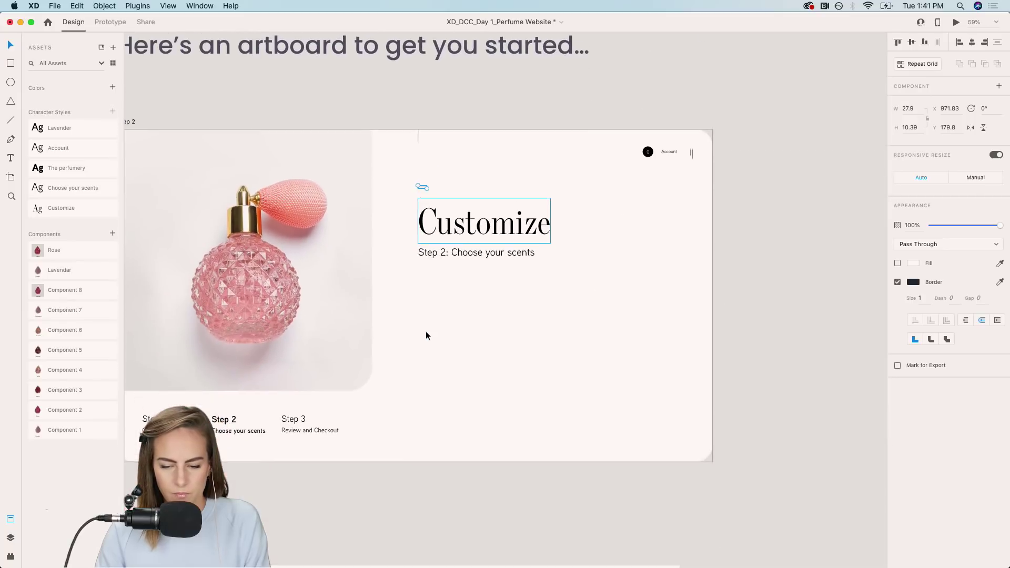
pyautogui.click(774, 253)
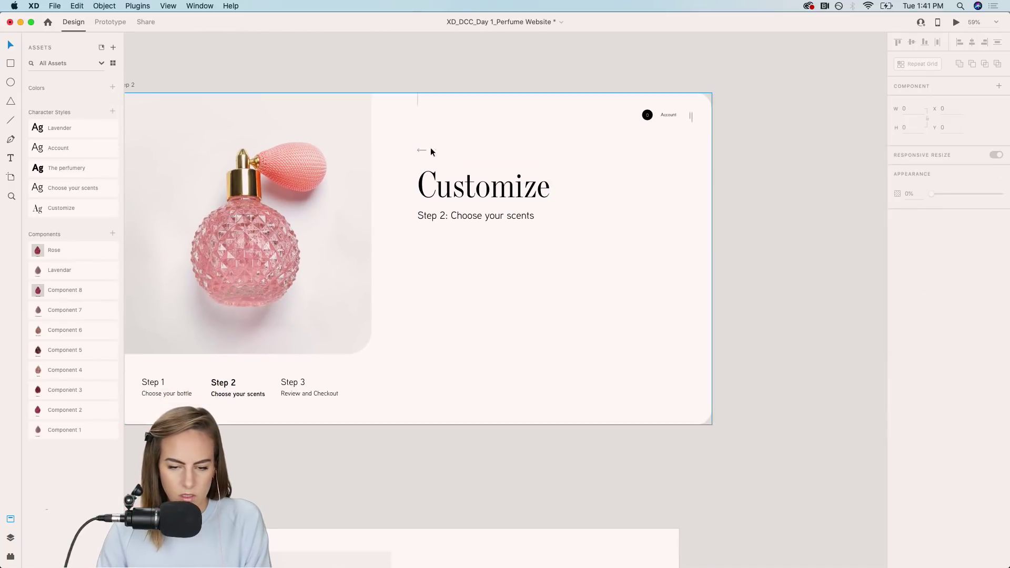
# Duplicate the short vertical line at the Step 2 artboard's upper edge and place the copy near the lower right corner, at about X 1856, Y 1000.
pyautogui.click(417, 100)
pyautogui.press('super+c')
pyautogui.press('super+v')
pyautogui.moveTo(417, 101); pyautogui.dragTo(694, 421)
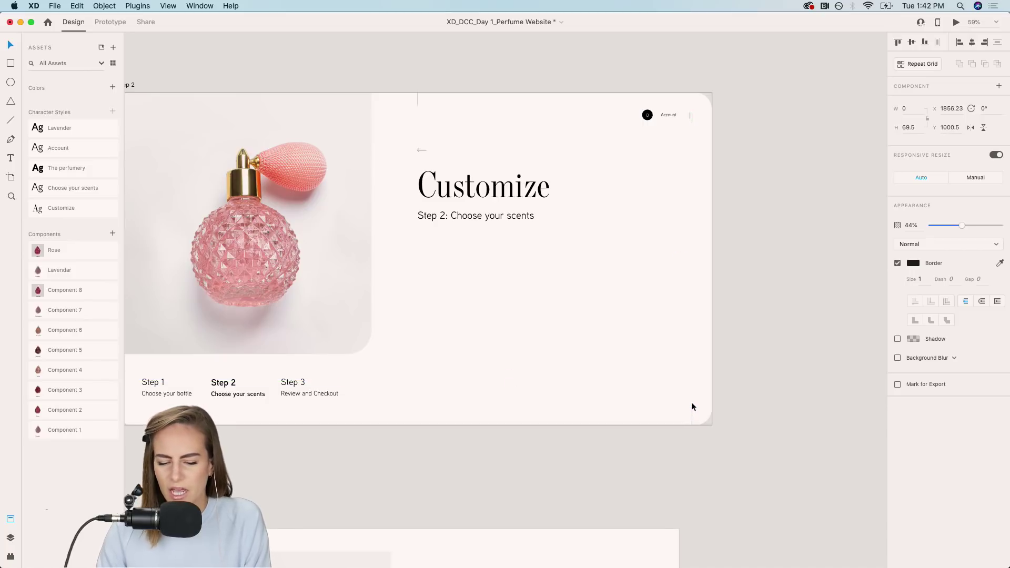
pyautogui.click(778, 382)
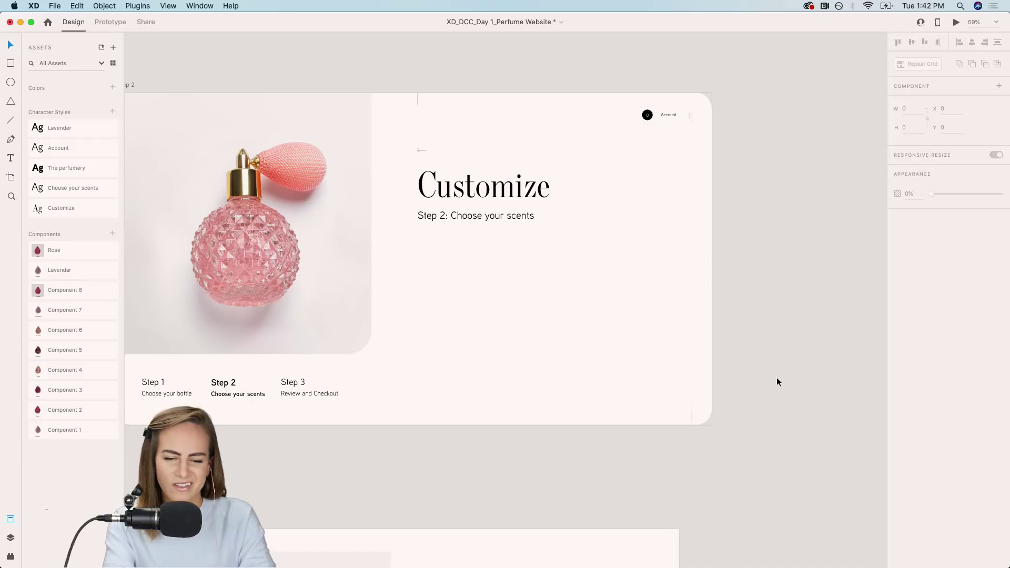
# Switch to Chrome, return to the Adobe Stock page "Flowers for aromatherapy" and copy its image.
pyautogui.scroll(-3, 778, 381)
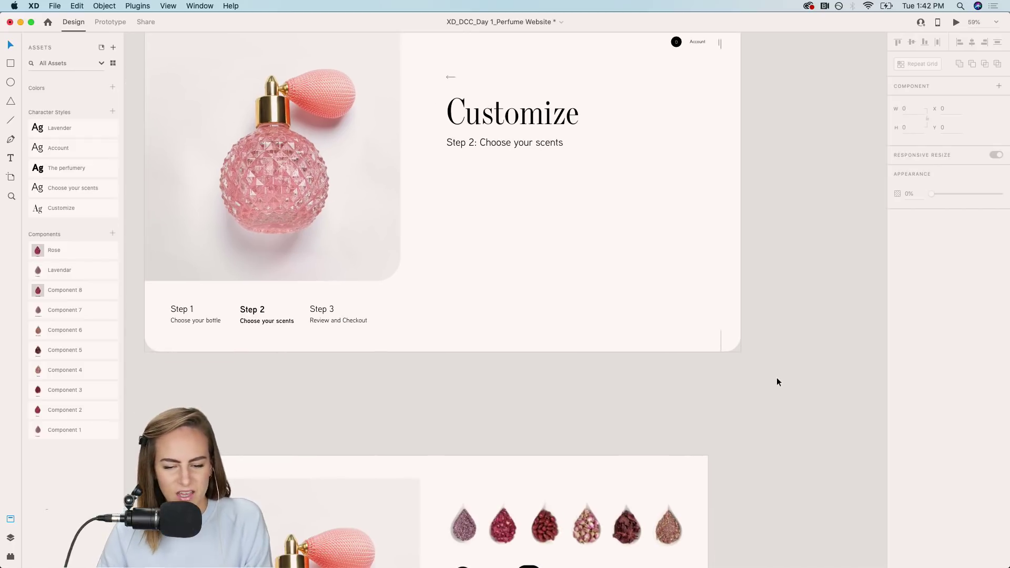
pyautogui.scroll(-3, 589, 448)
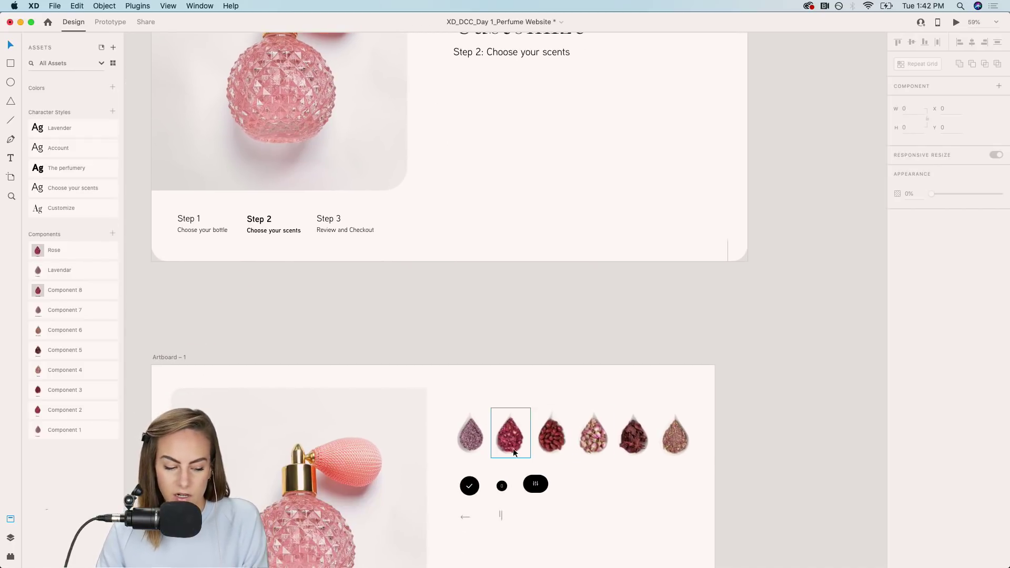
pyautogui.scroll(5, 452, 405)
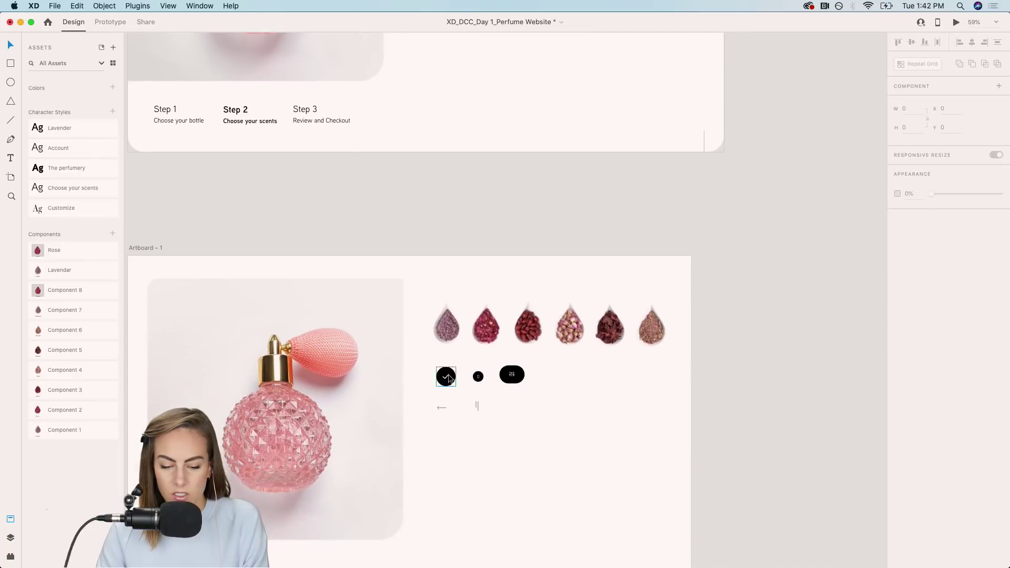
pyautogui.scroll(3, 449, 374)
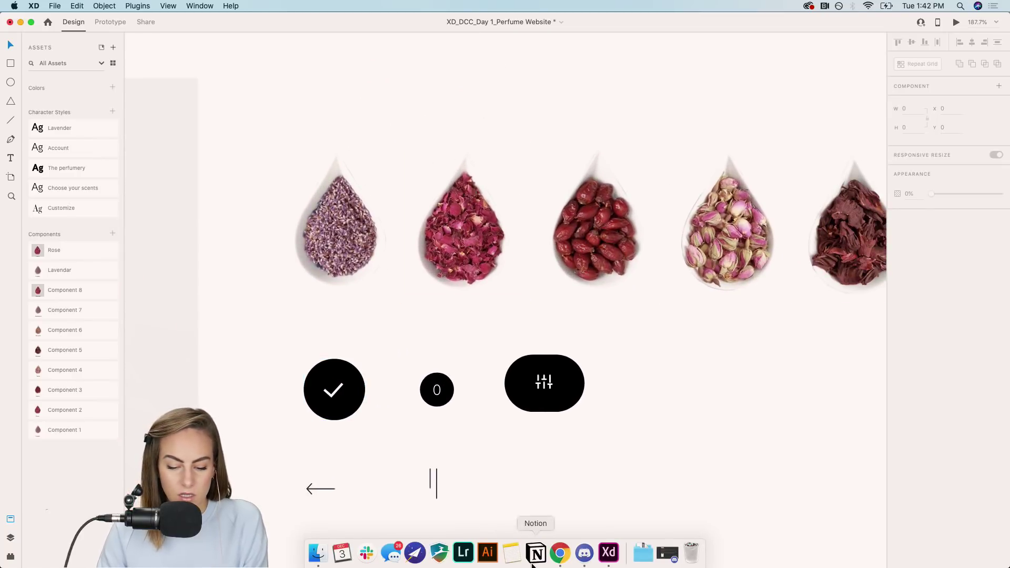
pyautogui.click(560, 553)
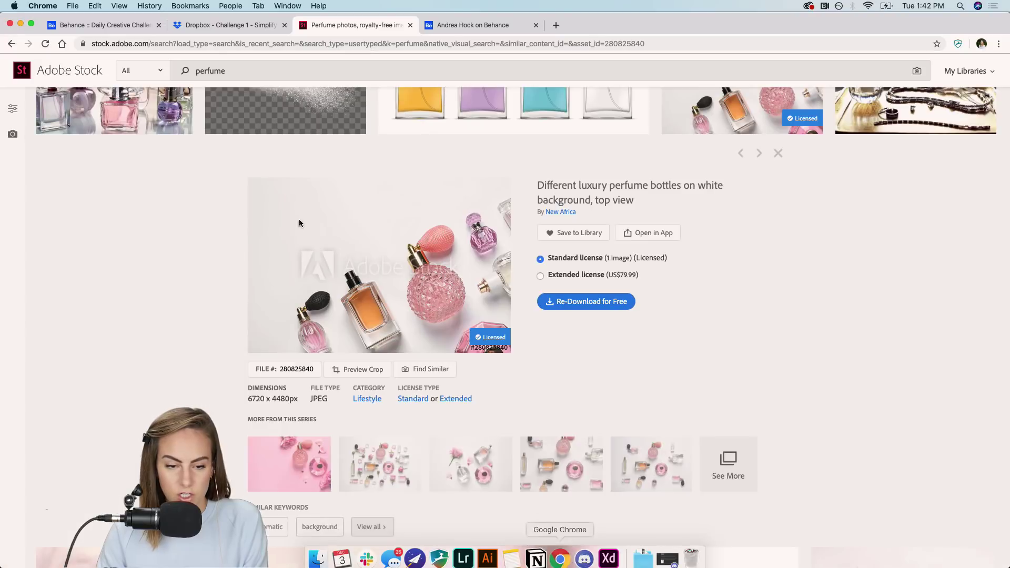
pyautogui.click(12, 44)
pyautogui.click(11, 45)
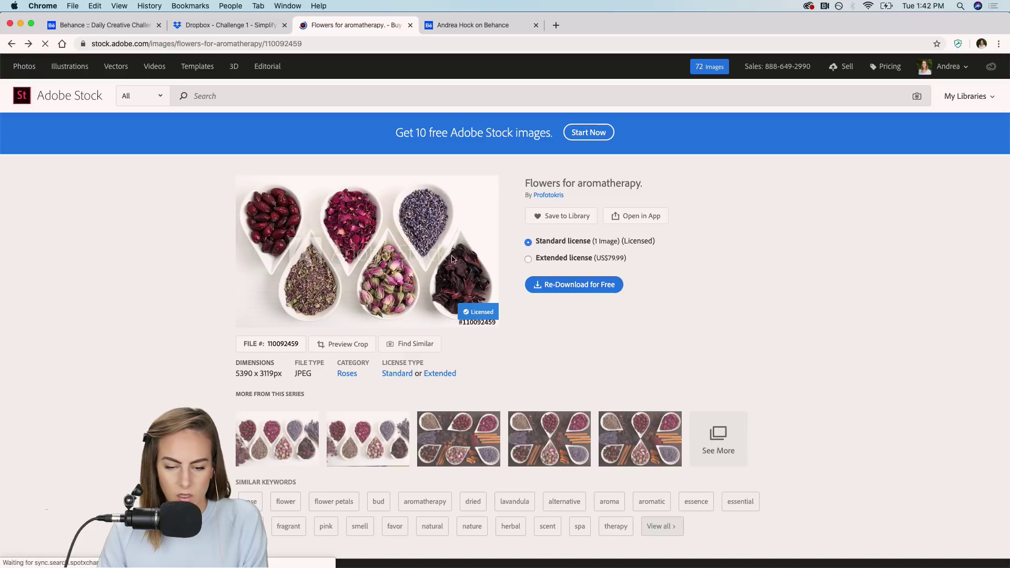
pyautogui.rightClick(408, 288)
pyautogui.click(442, 313)
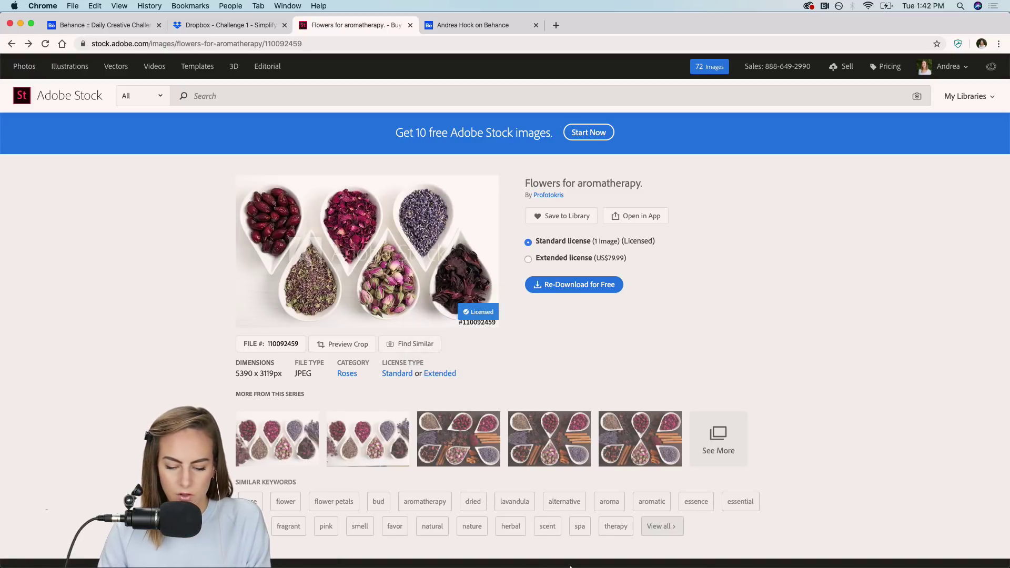
# Switch back to XD, paste the flower photo below the scent drops on Artboard – 1, compare it with them, and delete it.
pyautogui.click(605, 550)
pyautogui.press('super+0')
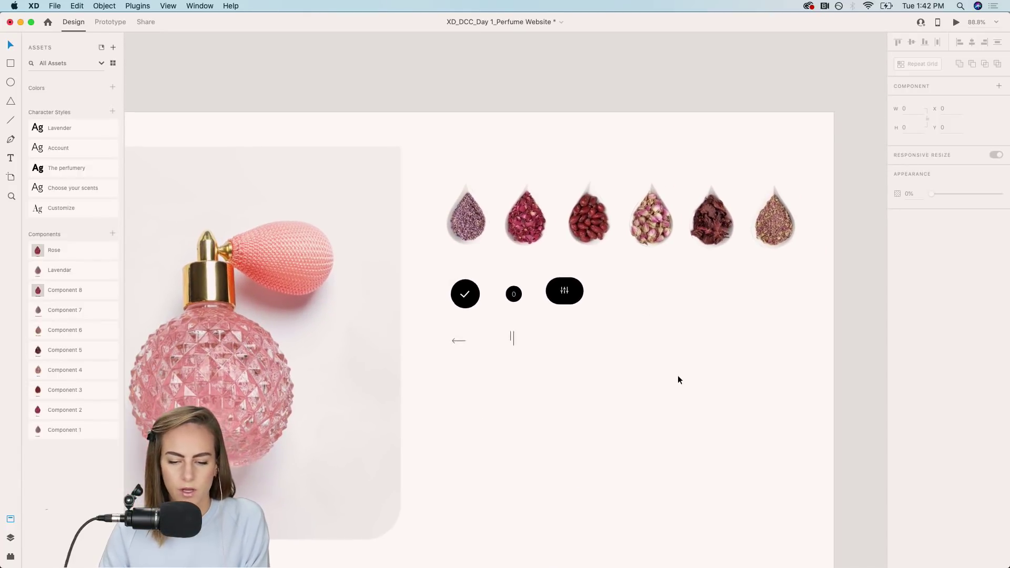
pyautogui.press('super+v')
pyautogui.moveTo(525, 306); pyautogui.dragTo(570, 330)
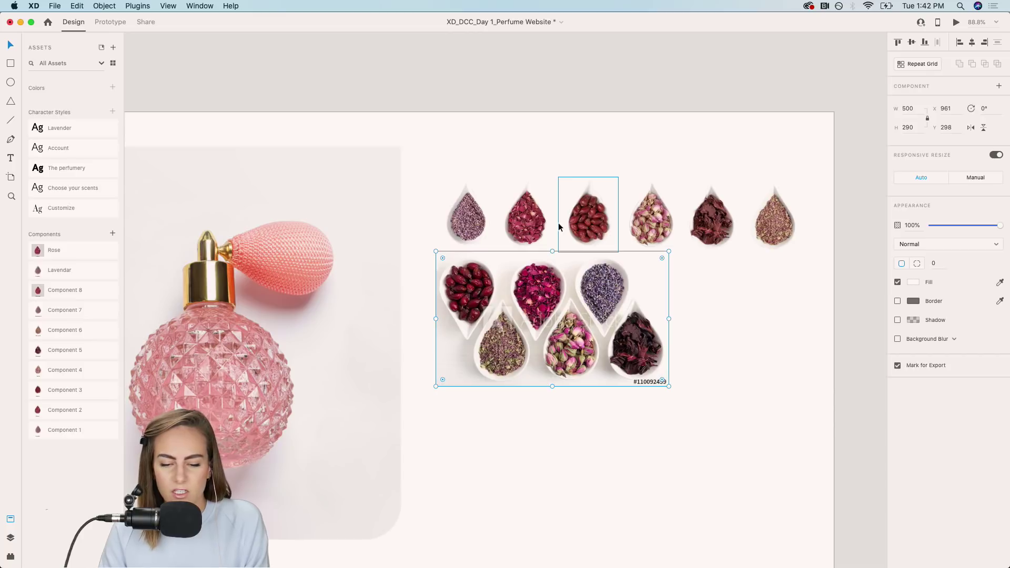
pyautogui.scroll(5, 558, 223)
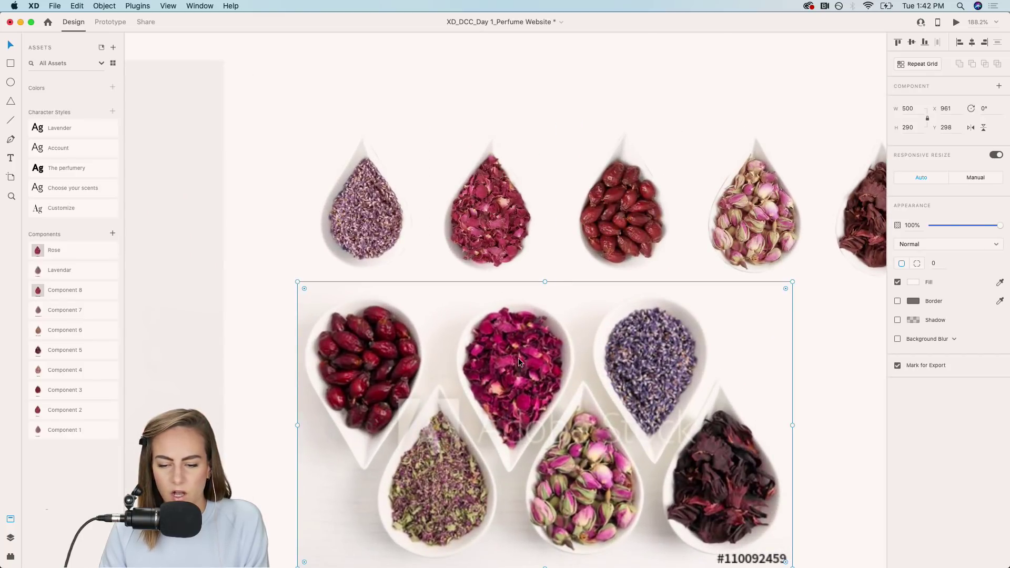
pyautogui.scroll(-5, 519, 357)
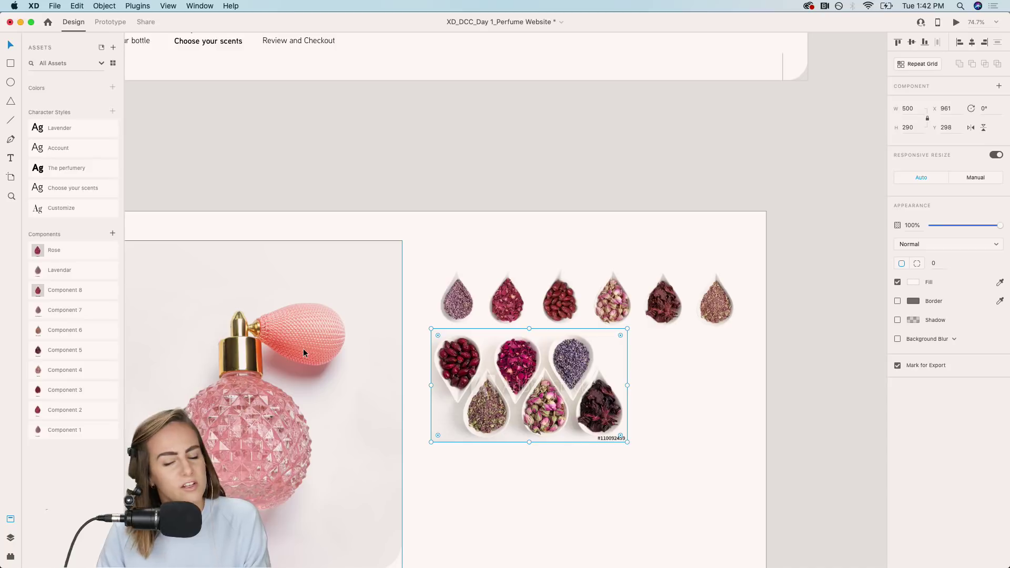
pyautogui.press('Delete')
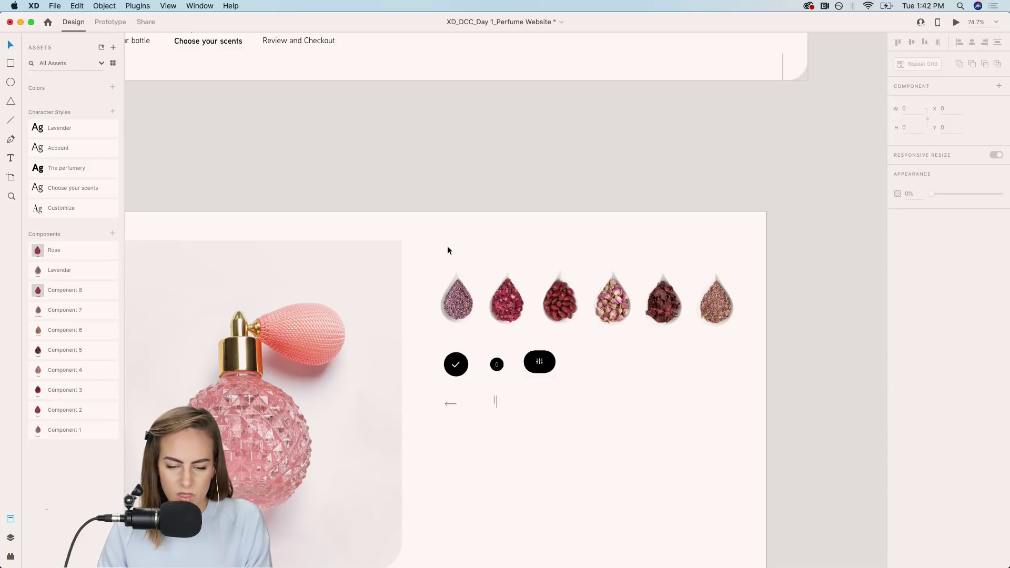
# Copy the six scent drops from Artboard – 1 to X 949, Y 486 beneath the Step 2 subtitle, and scale up the row to about 153 wide per drop.
pyautogui.moveTo(447, 251); pyautogui.dragTo(728, 294)
pyautogui.scroll(10, 728, 294)
pyautogui.click(614, 297)
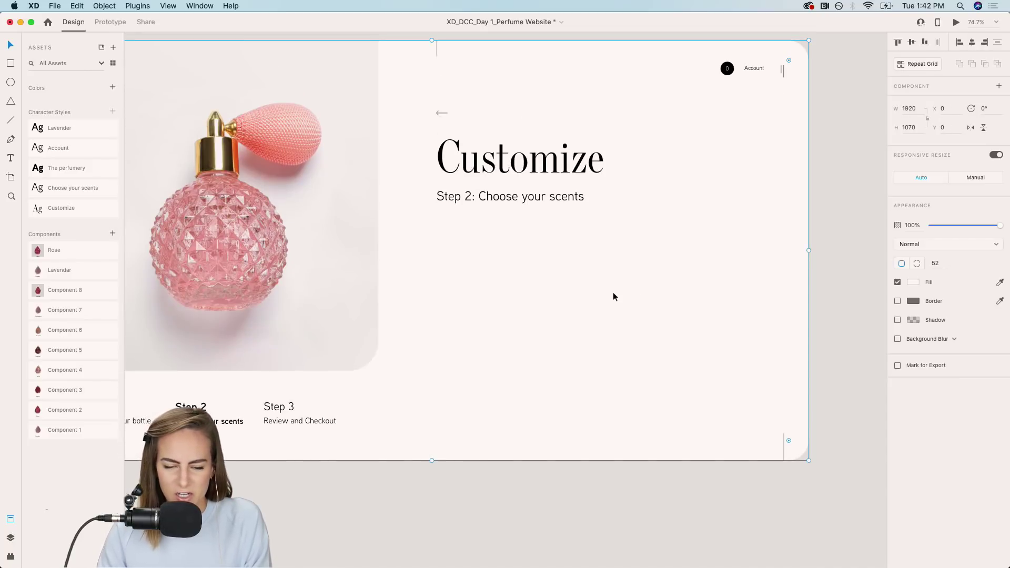
pyautogui.press('super+v')
pyautogui.moveTo(499, 120); pyautogui.dragTo(499, 256)
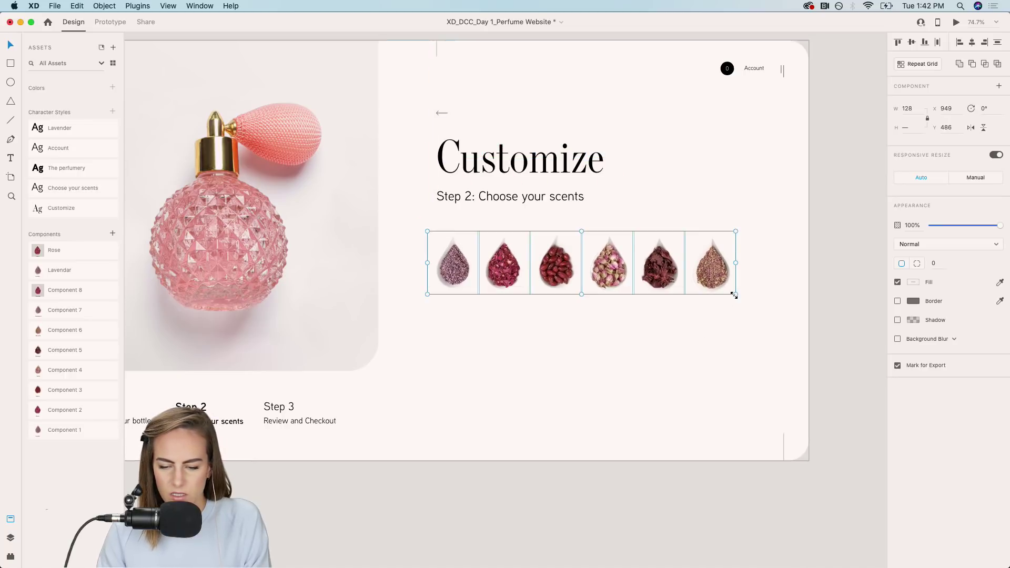
pyautogui.moveTo(735, 295); pyautogui.dragTo(794, 307)
pyautogui.click(778, 337)
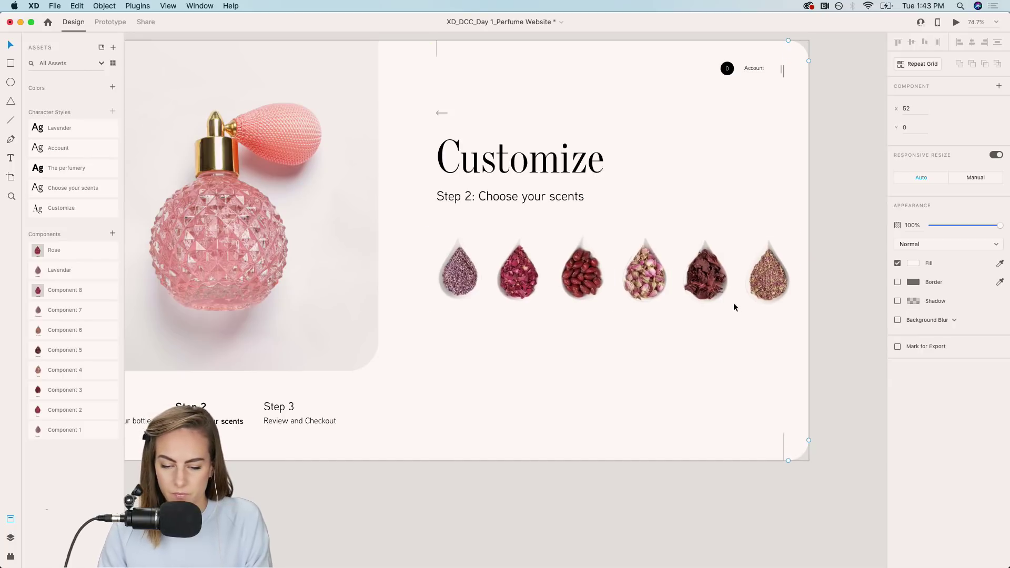
# Lock the Step 2 background rectangle, Rectangle 1792.
pyautogui.click(755, 153)
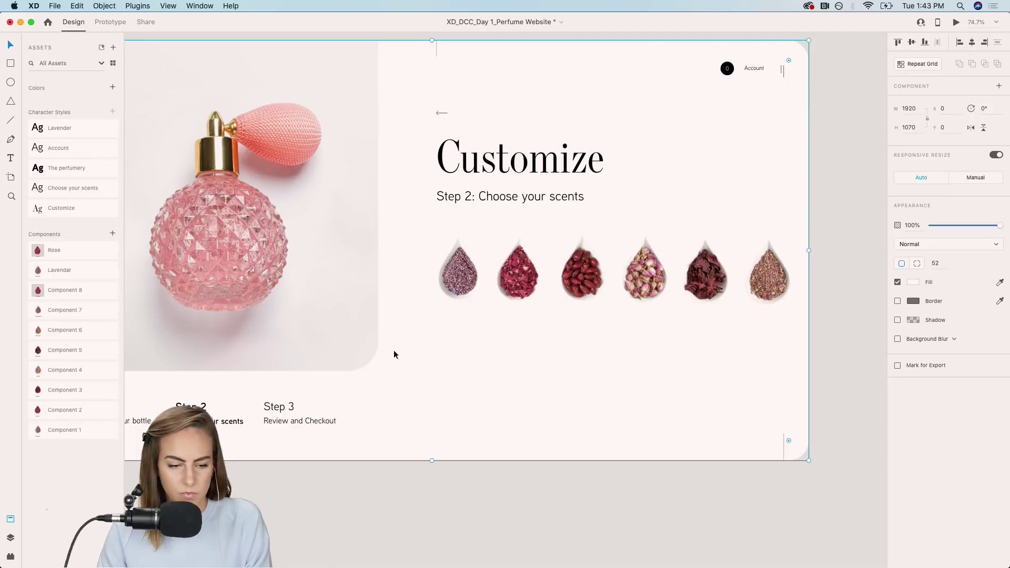
pyautogui.click(11, 539)
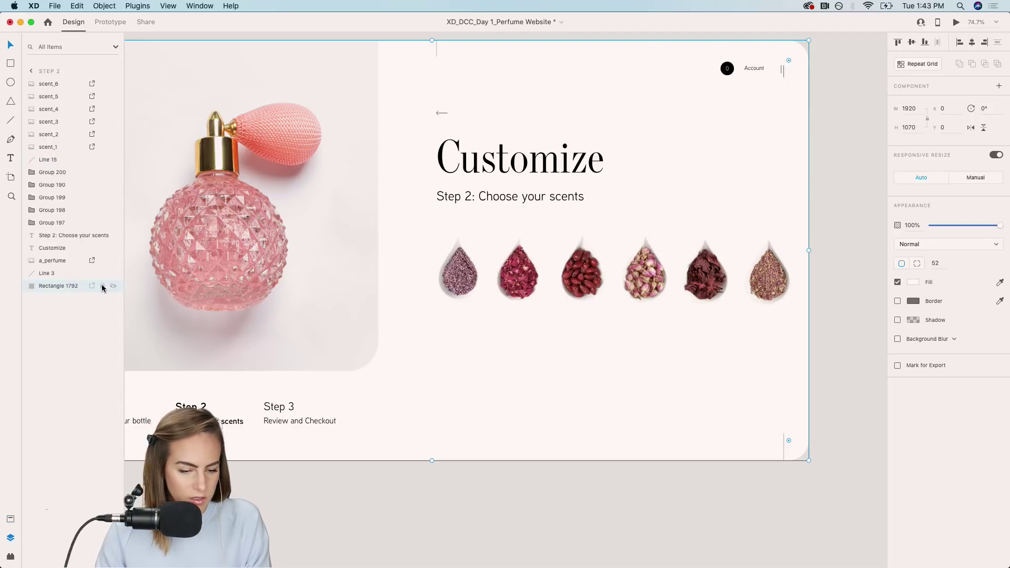
pyautogui.click(103, 285)
# Move the last two scent drops, scent_5 and scent_6, into a second row beneath the first two.
pyautogui.moveTo(799, 345); pyautogui.dragTo(704, 230)
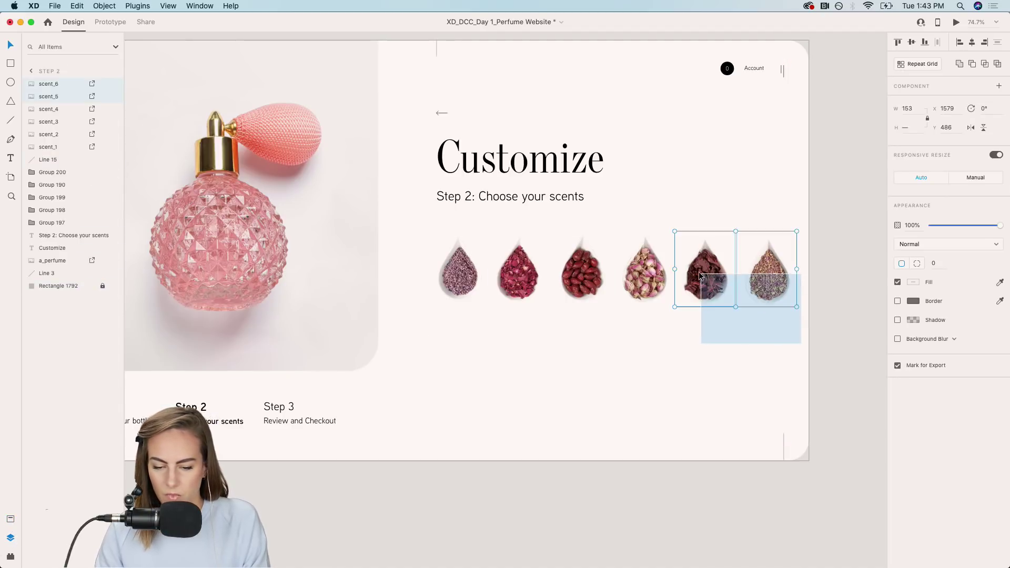
pyautogui.moveTo(708, 271); pyautogui.dragTo(453, 362)
pyautogui.click(707, 345)
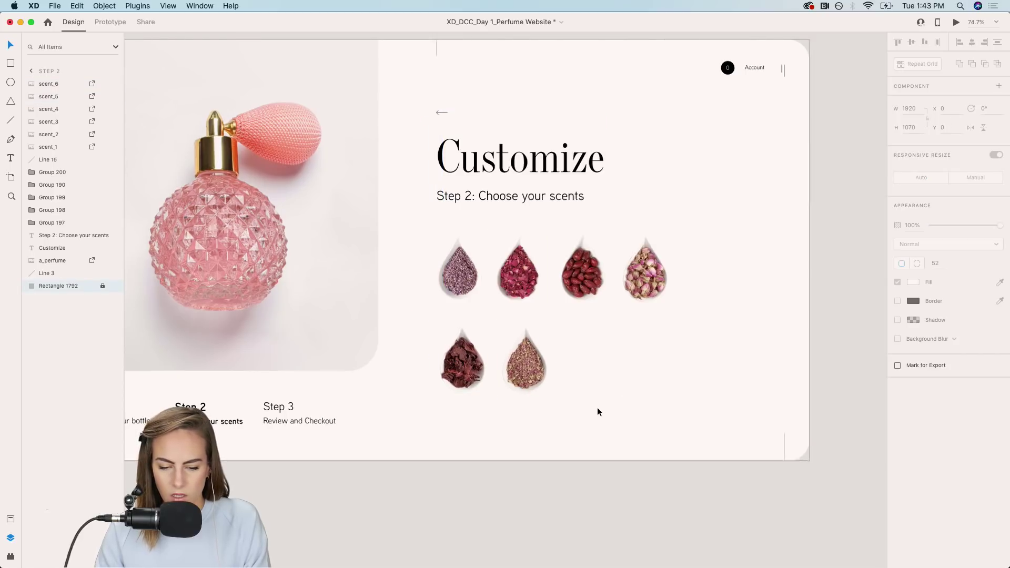
# Spread scent_2, scent_3 and scent_4 to the right with wider, even gaps, placing scent_3 at X 1348, Y 486.
pyautogui.scroll(3, 597, 407)
pyautogui.moveTo(712, 274); pyautogui.dragTo(495, 215)
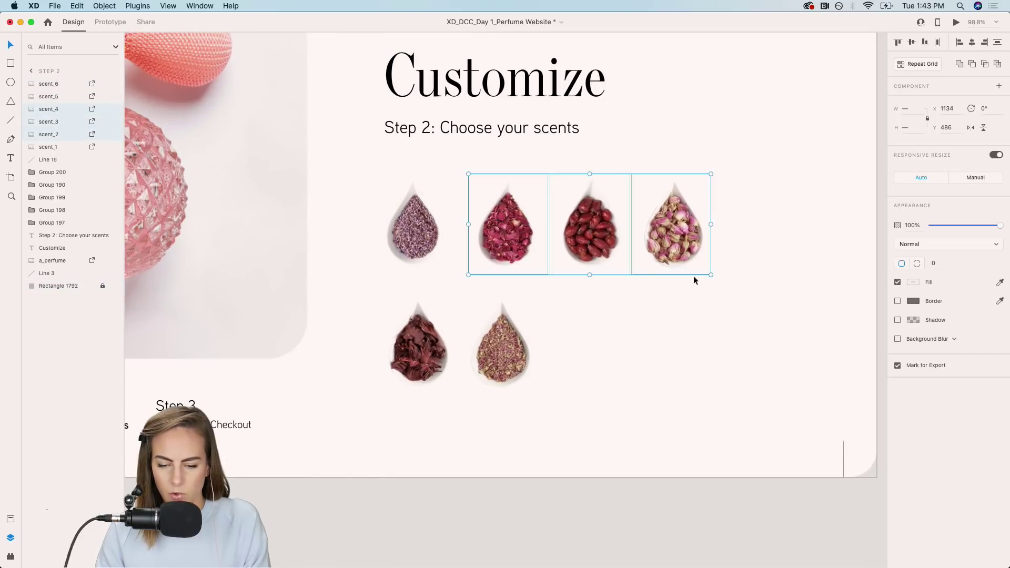
pyautogui.moveTo(716, 299); pyautogui.dragTo(608, 224)
pyautogui.moveTo(608, 224); pyautogui.dragTo(636, 226)
pyautogui.click(675, 257)
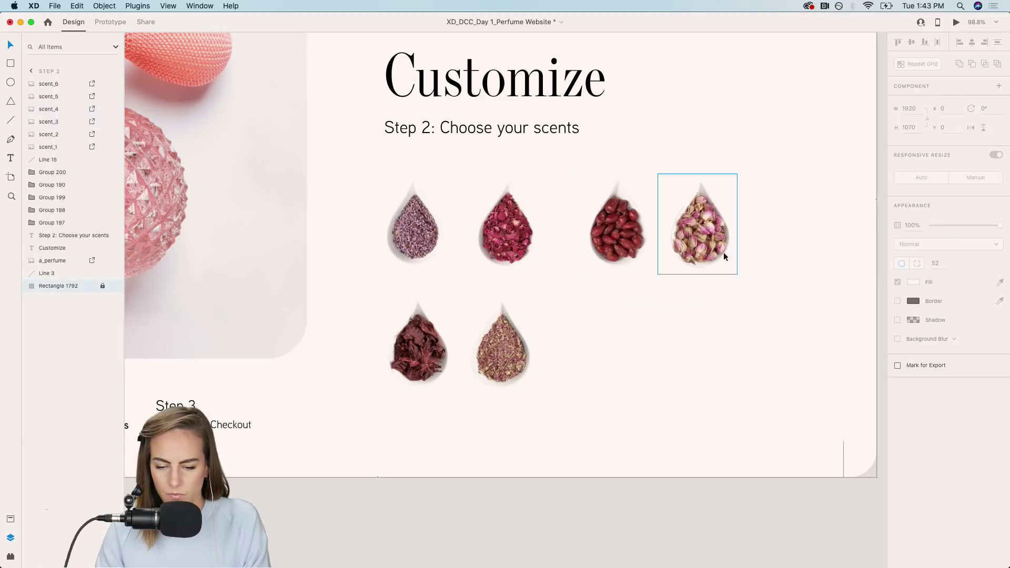
pyautogui.moveTo(724, 251); pyautogui.dragTo(745, 242)
pyautogui.moveTo(526, 247); pyautogui.dragTo(533, 242)
pyautogui.moveTo(624, 242); pyautogui.dragTo(626, 241)
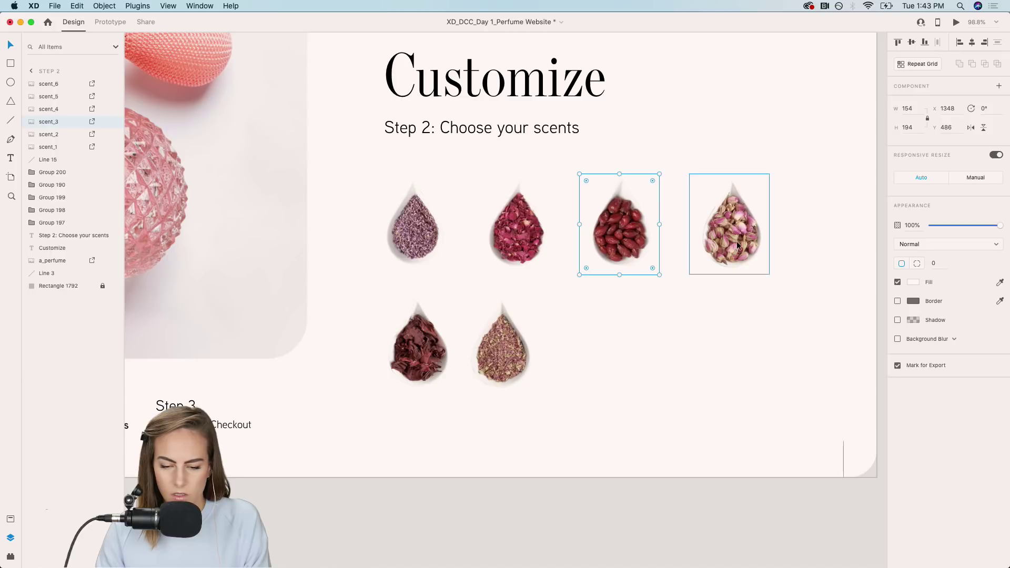
pyautogui.click(726, 369)
# Line up scent_5 and scent_6 beneath scent_1 and scent_2, and shift both down to X 949, Y 746.
pyautogui.moveTo(502, 342); pyautogui.dragTo(518, 342)
pyautogui.click(424, 357)
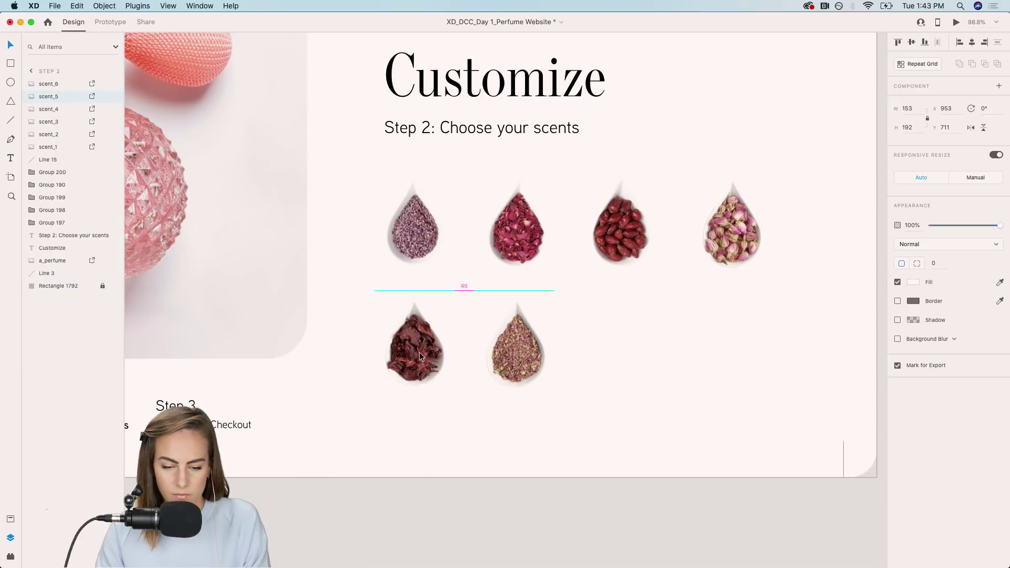
pyautogui.moveTo(541, 422); pyautogui.dragTo(371, 287)
pyautogui.moveTo(408, 353); pyautogui.dragTo(401, 371)
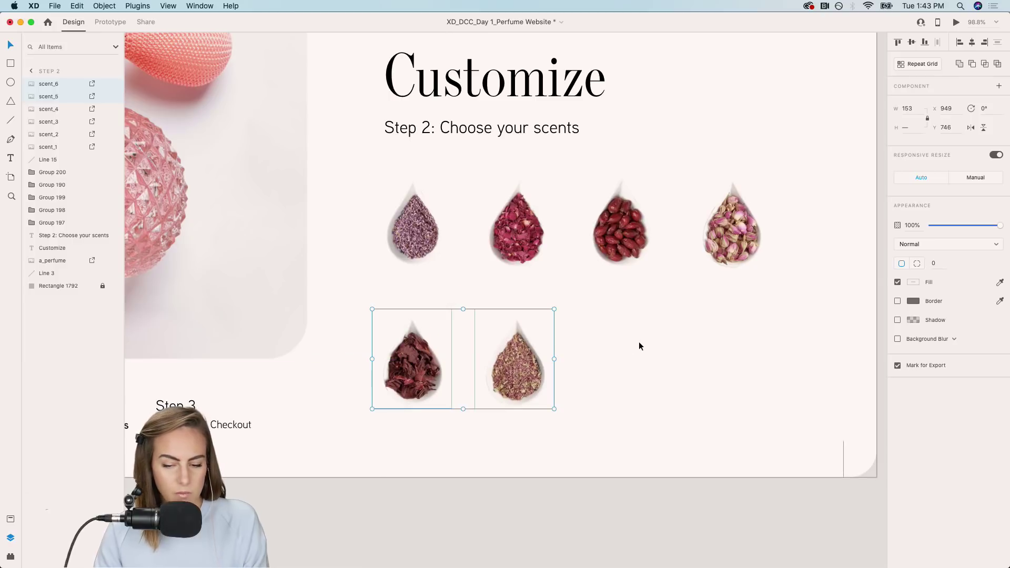
pyautogui.click(641, 341)
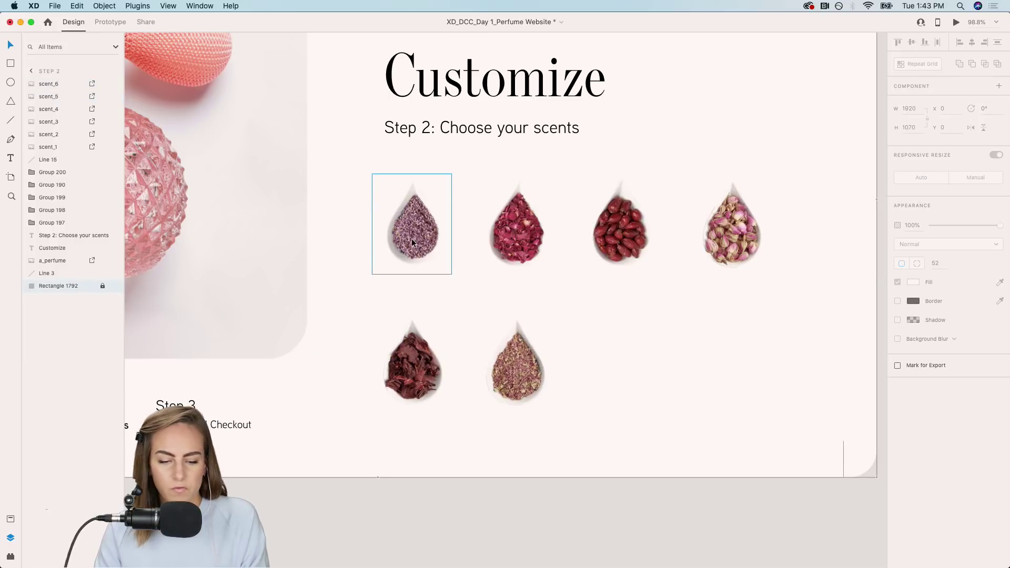
# Add a text label reading Lavender in the empty space of the second scent row and set it to auto width.
pyautogui.click(10, 519)
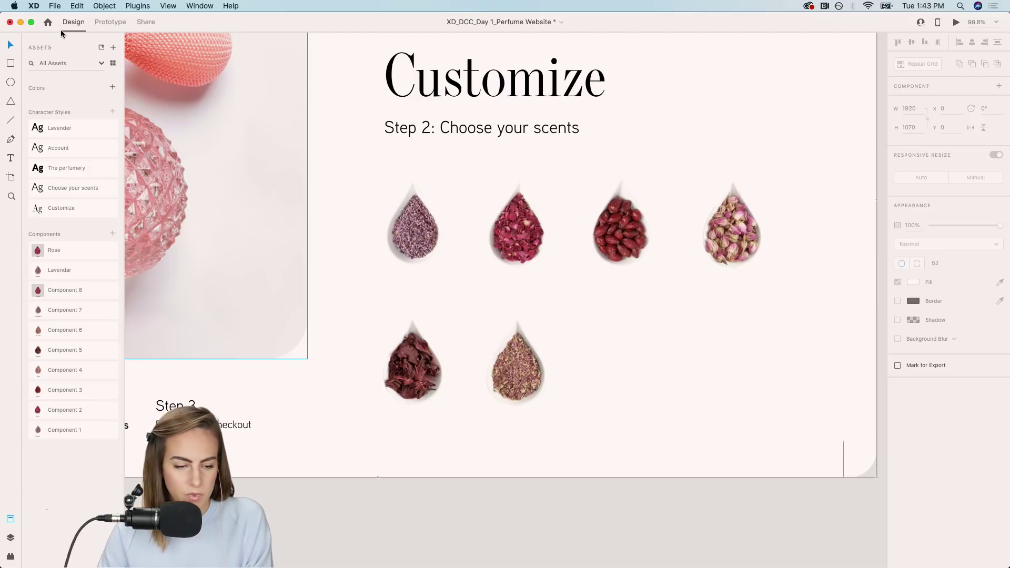
pyautogui.click(11, 158)
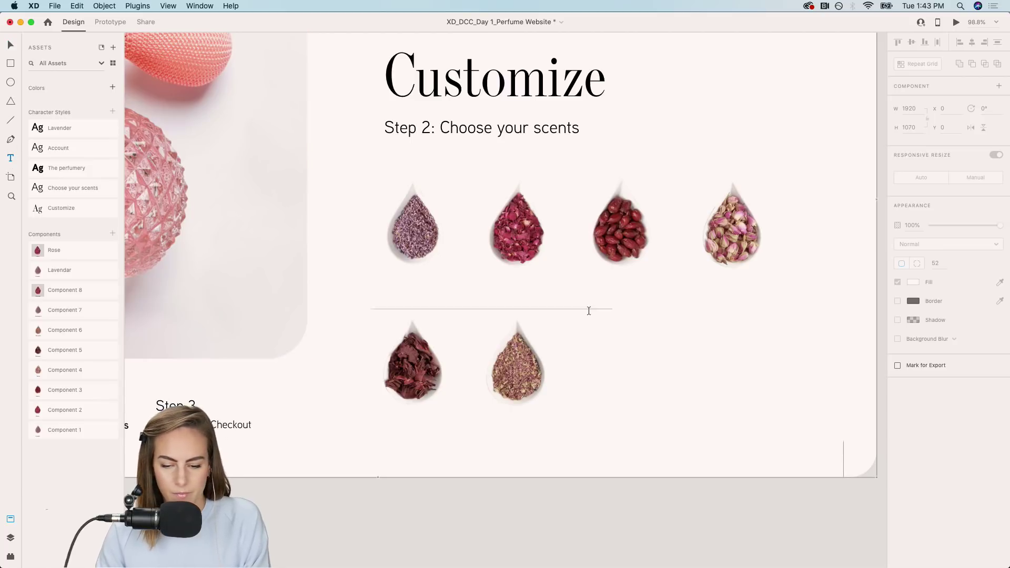
pyautogui.moveTo(580, 317); pyautogui.dragTo(670, 351)
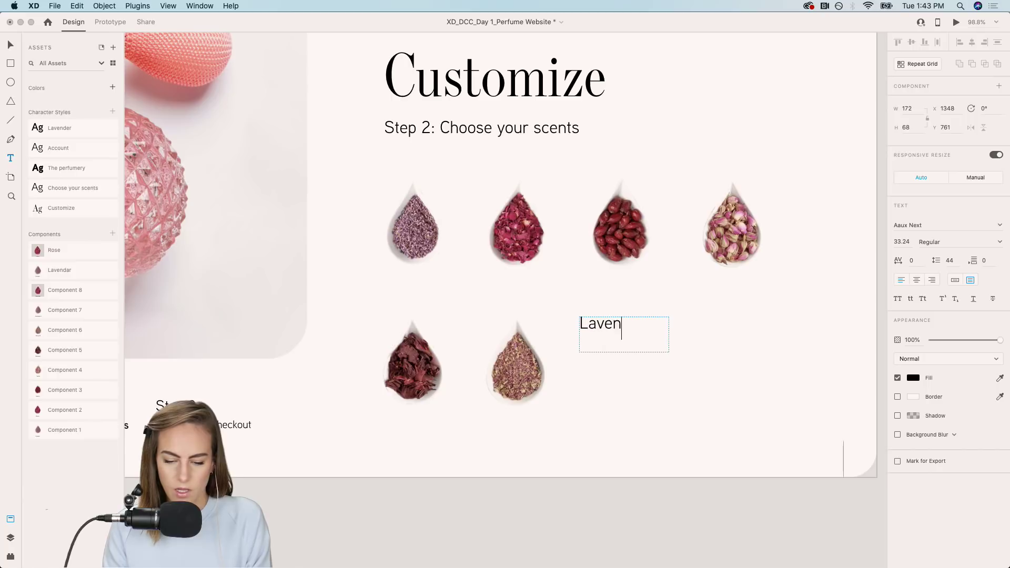
pyautogui.press('Escape')
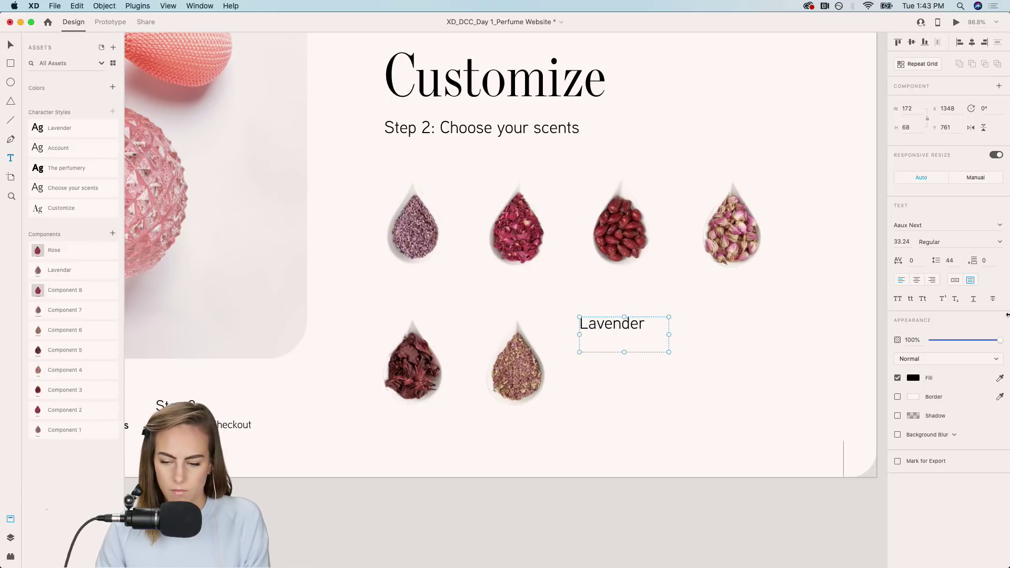
pyautogui.click(955, 280)
# Place the Lavender label centred beneath the first scent drop, with centre-aligned text and the Lavender character style.
pyautogui.press('v')
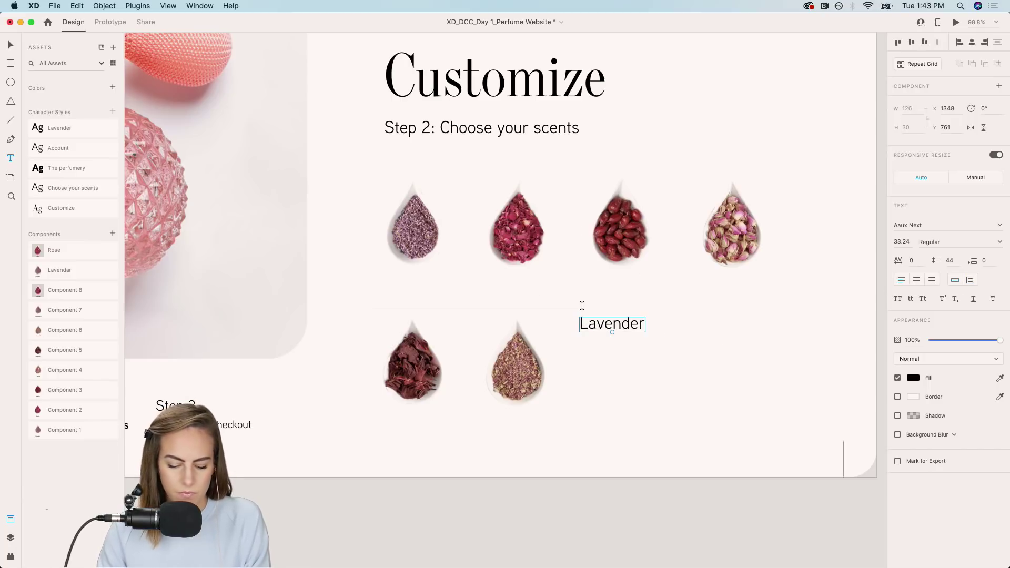
pyautogui.moveTo(591, 327); pyautogui.dragTo(389, 296)
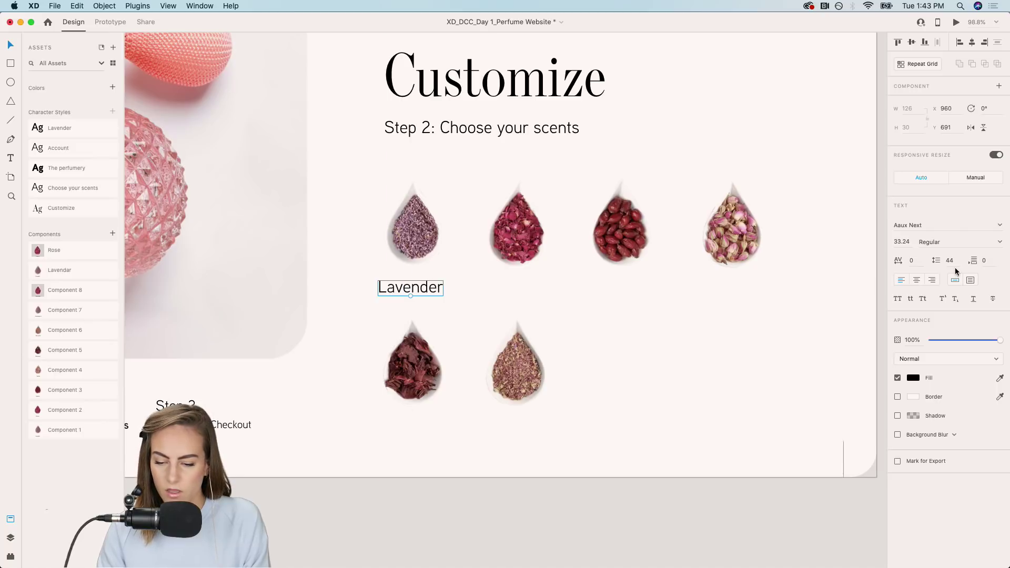
pyautogui.click(916, 283)
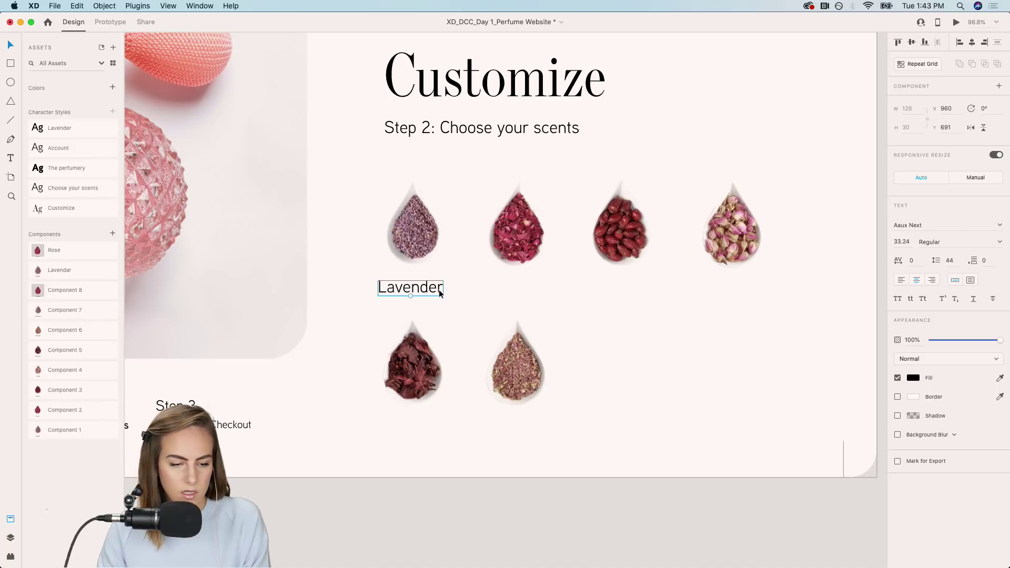
pyautogui.click(86, 130)
pyautogui.moveTo(426, 293); pyautogui.dragTo(430, 289)
# Group the first scent drop with its Lavender label and turn the group into a component.
pyautogui.keyDown('shift'); pyautogui.click(421, 238); pyautogui.keyUp('shift')
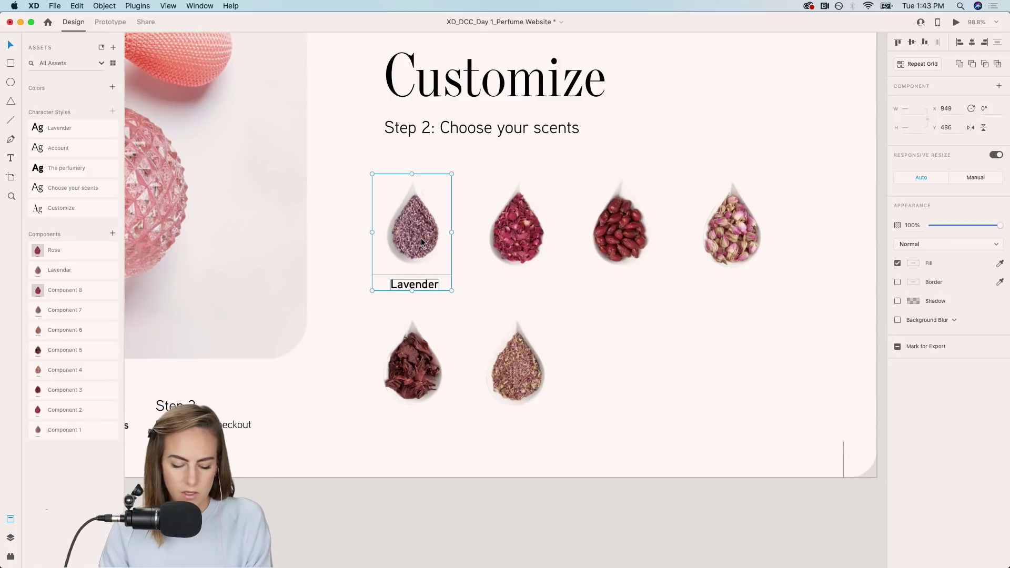
pyautogui.press('super+g')
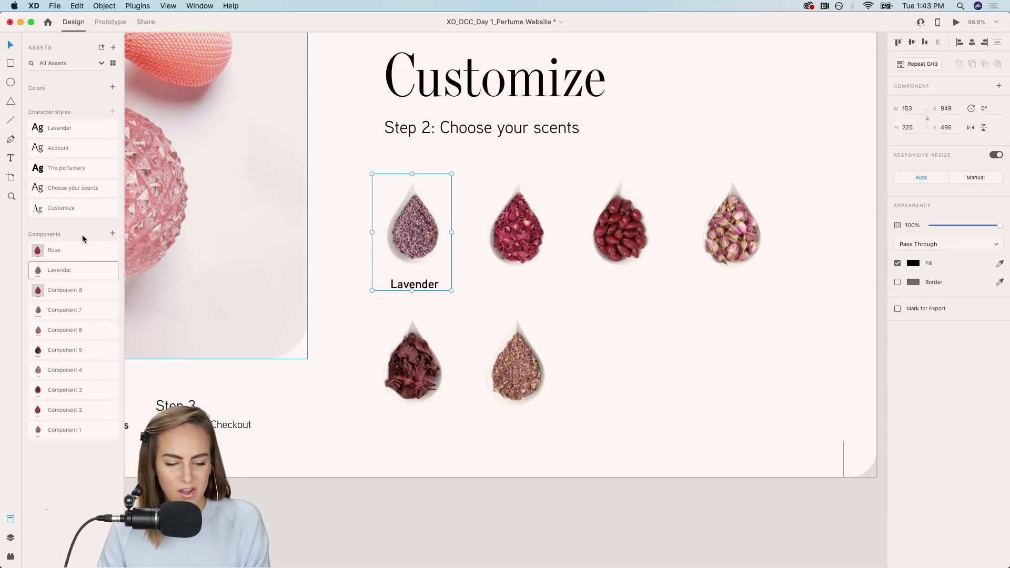
pyautogui.click(113, 235)
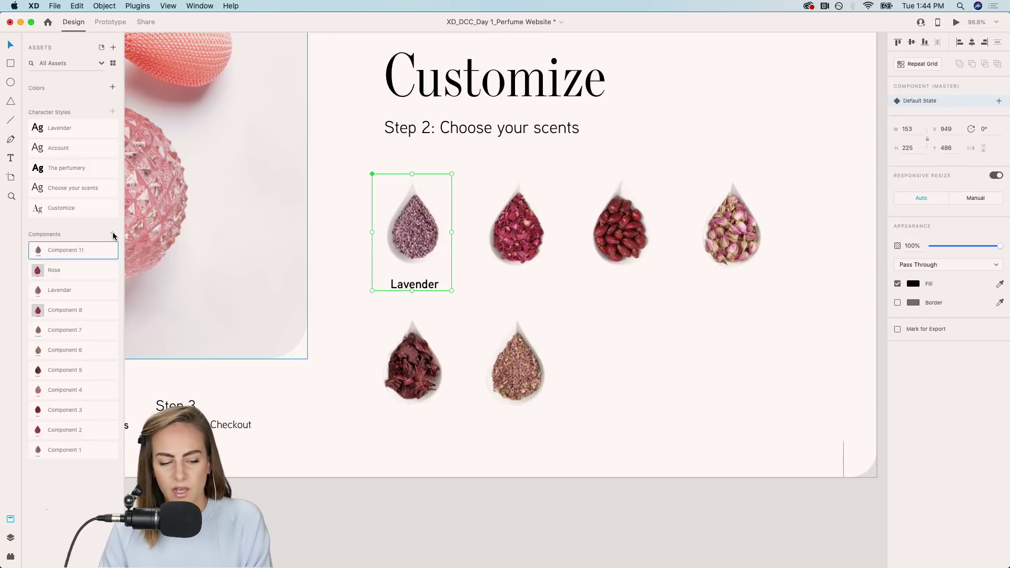
# Rename the newly created drop component as Lavender in the document assets.
pyautogui.doubleClick(72, 251)
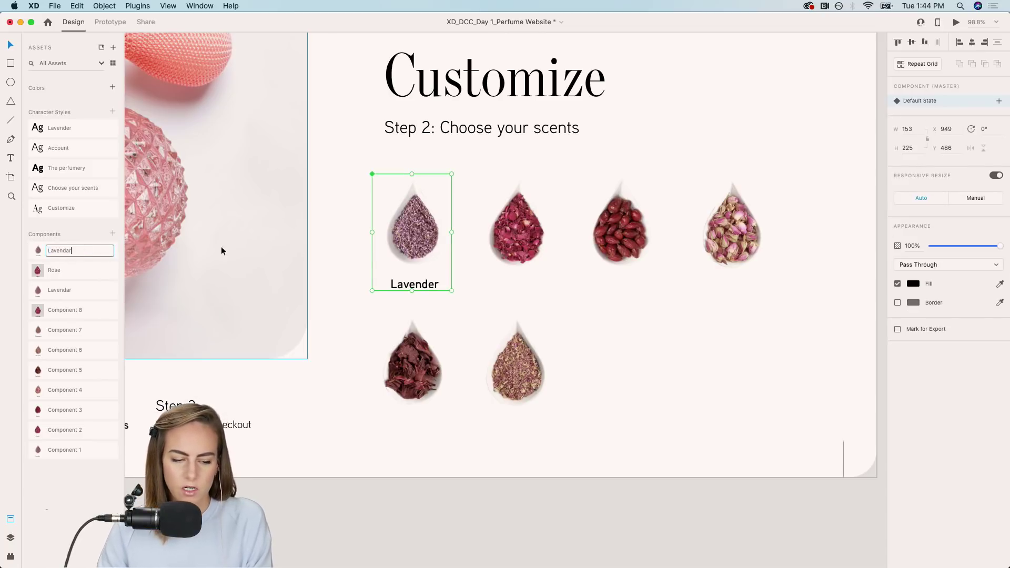
pyautogui.write('Lavendar')
pyautogui.press('BackSpace')
pyautogui.press('BackSpace')
pyautogui.write('er')
pyautogui.click(349, 299)
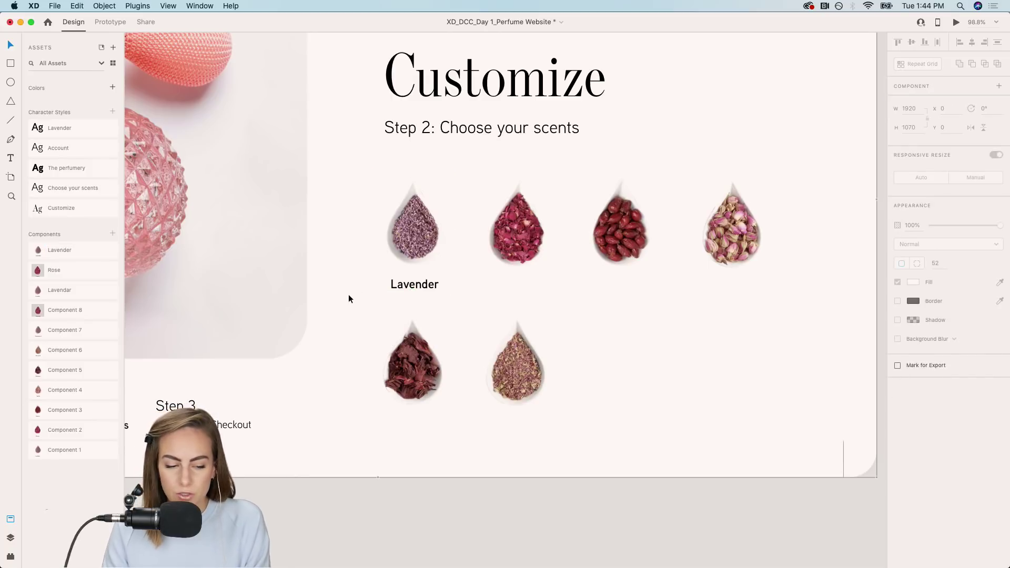
# Duplicate the Lavender component into the free area of the second row at about X 1433, Y 671.
pyautogui.click(401, 242)
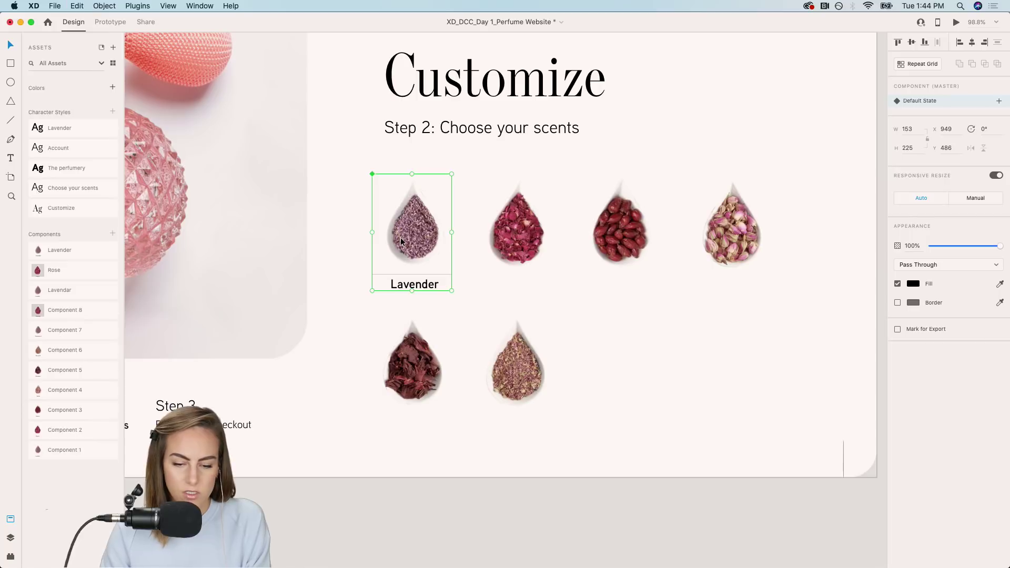
pyautogui.hscroll(3, 401, 242)
pyautogui.press('super+c')
pyautogui.moveTo(365, 214); pyautogui.dragTo(602, 312)
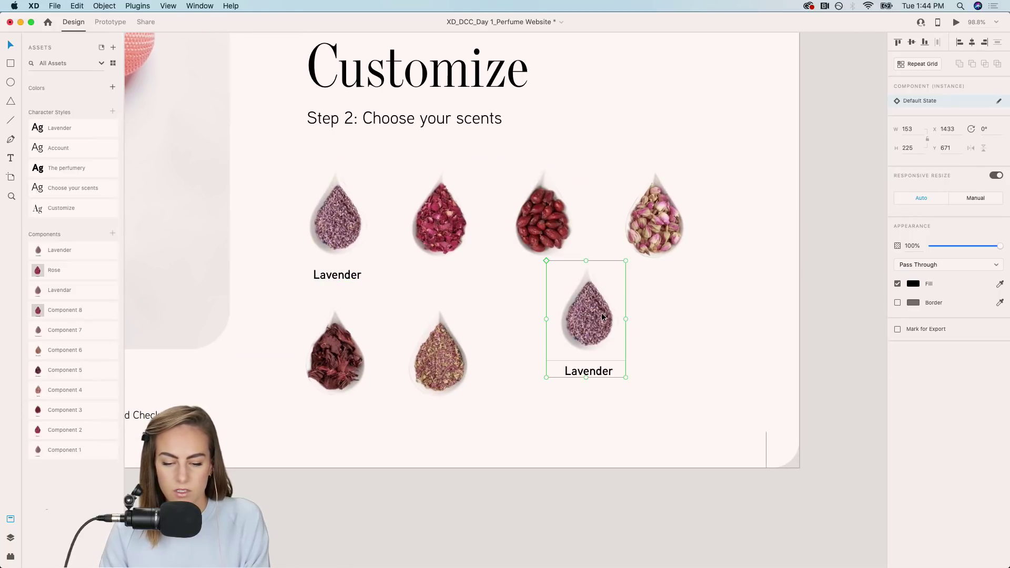
# Try changing the label inside the master Lavender component to Rose, and undo the edit.
pyautogui.doubleClick(350, 280)
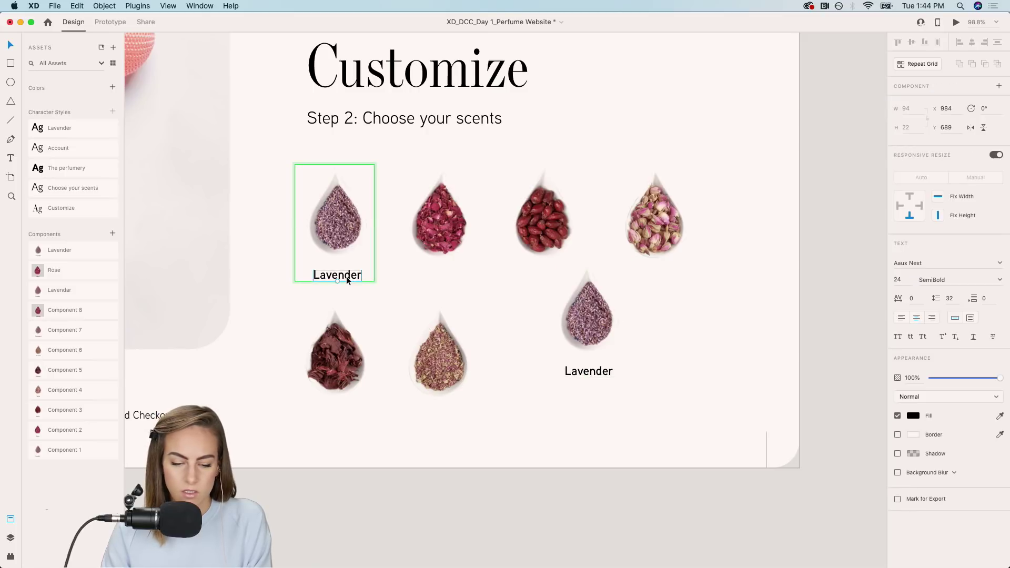
pyautogui.press('super+a')
pyautogui.write('R')
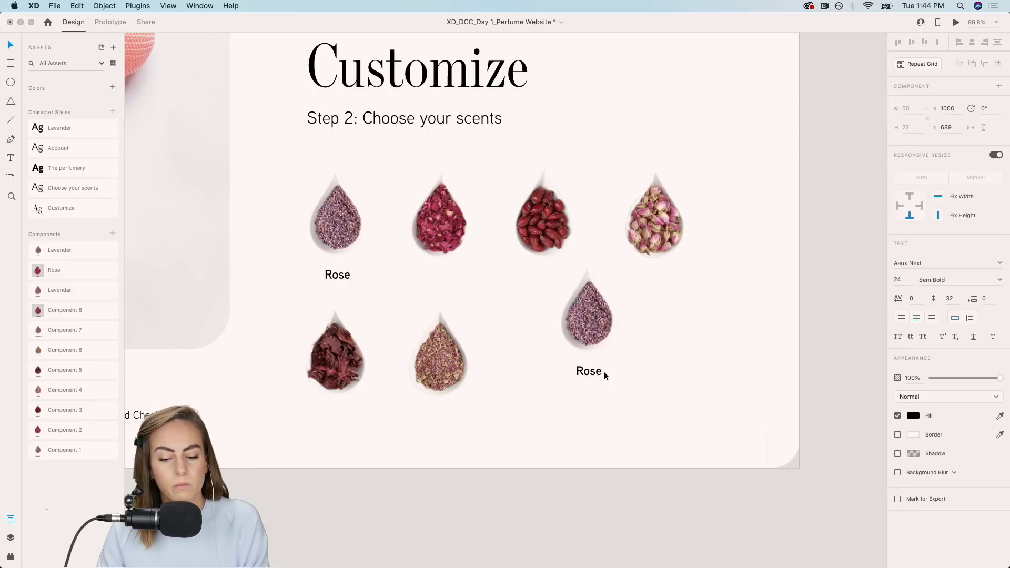
pyautogui.press('super+z')
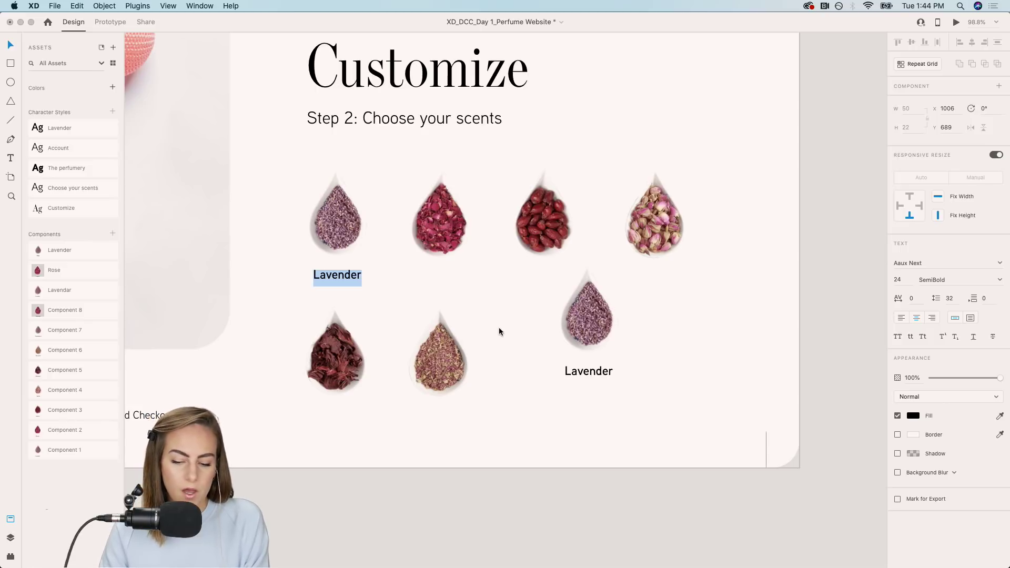
pyautogui.press('Escape')
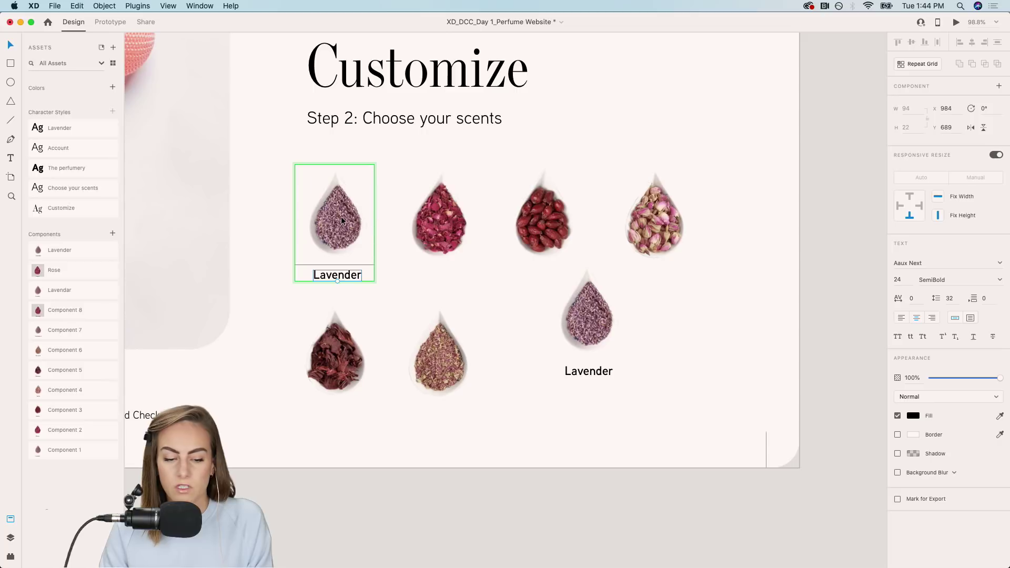
# Compare the master Lavender component with its duplicate instance and delete the duplicate.
pyautogui.click(460, 298)
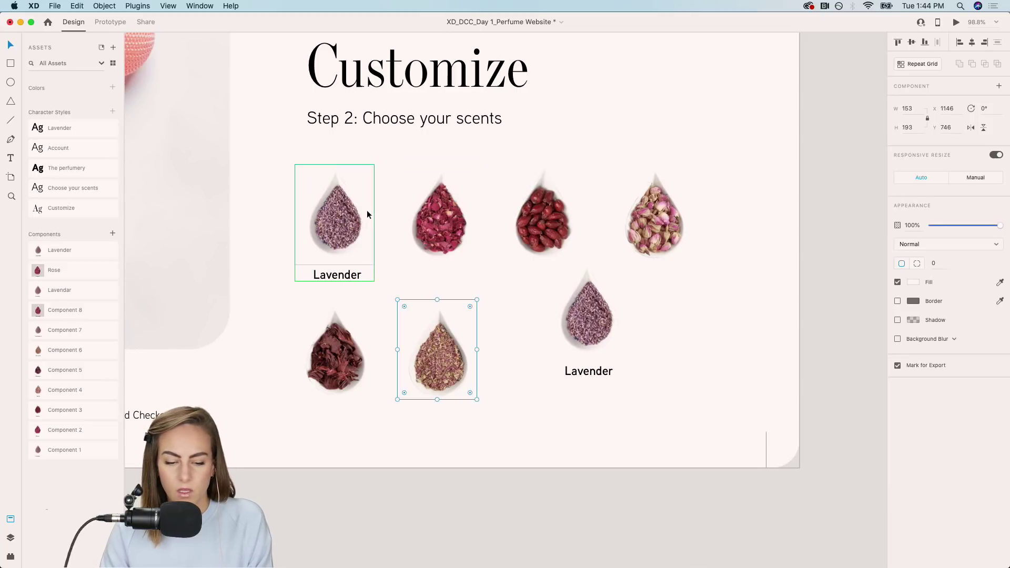
pyautogui.click(352, 207)
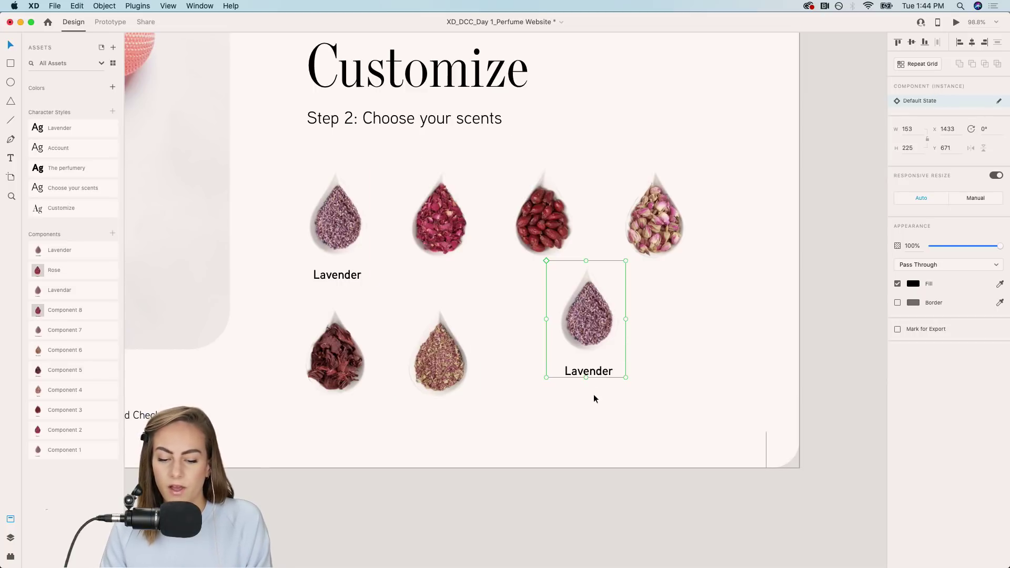
pyautogui.click(332, 218)
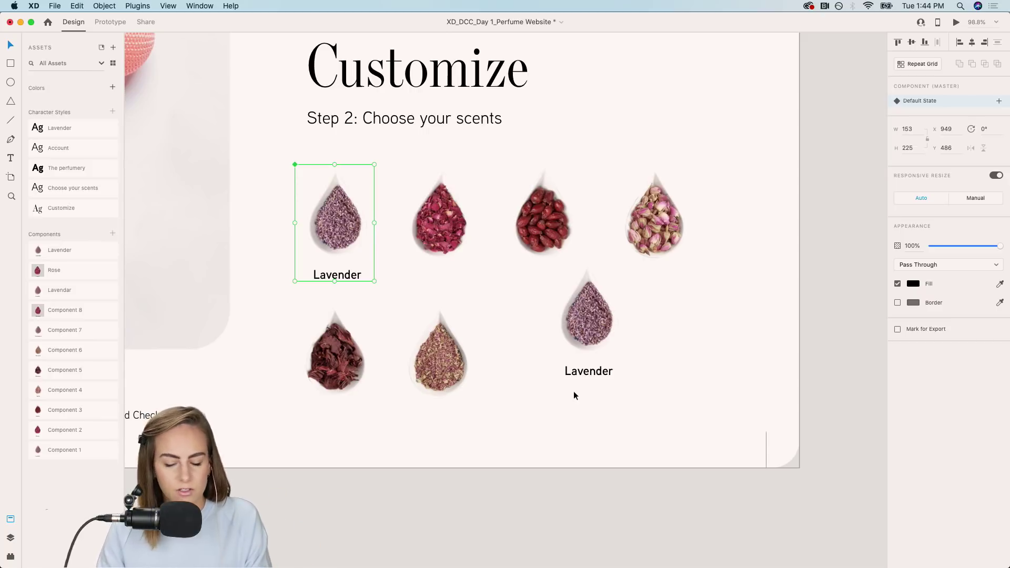
pyautogui.click(602, 337)
pyautogui.press('Delete')
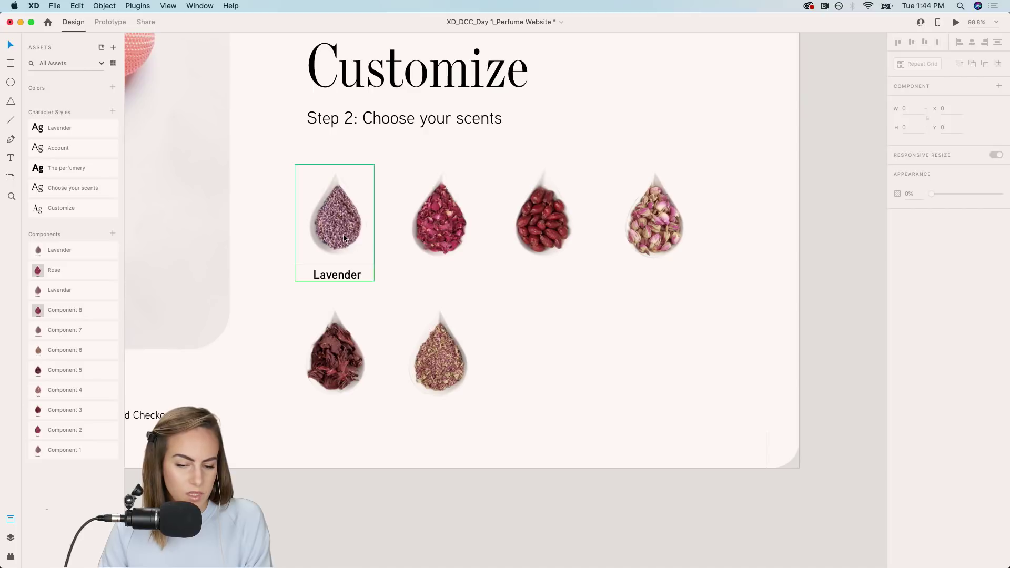
# Copy the round black checkmark icon from the artboard holding the six drops and spare icons.
pyautogui.scroll(-15, 343, 236)
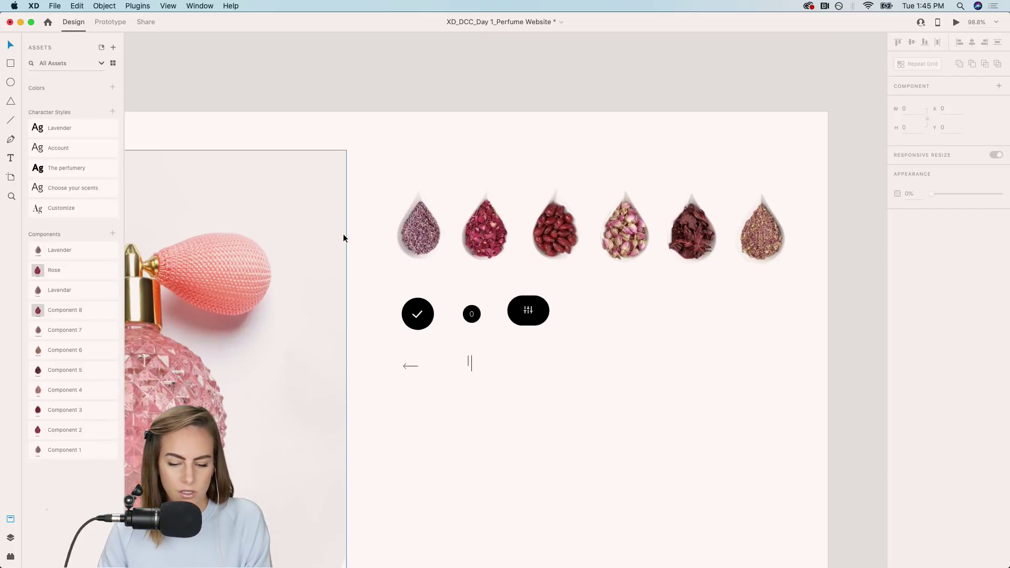
pyautogui.click(420, 267)
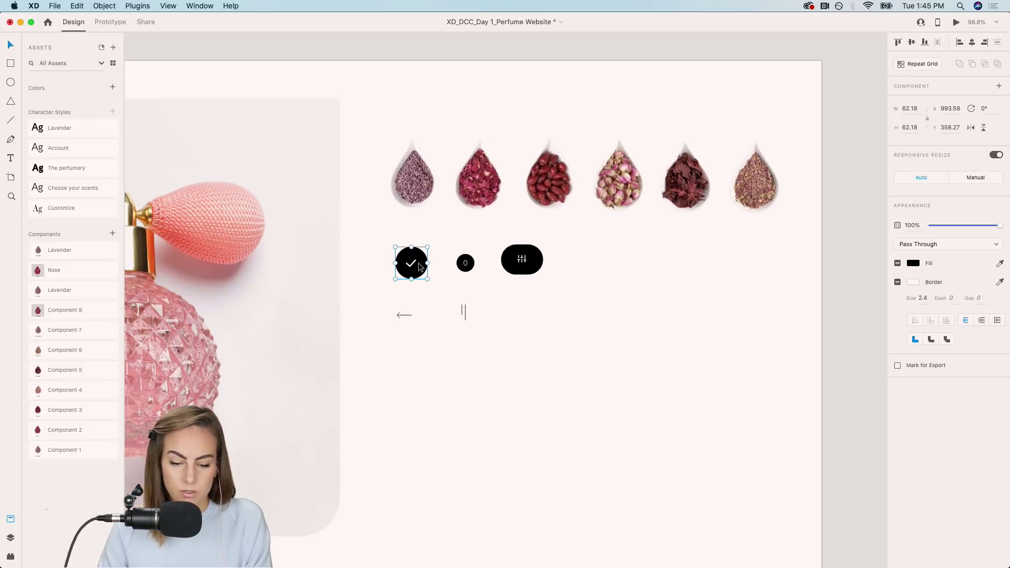
pyautogui.scroll(10, 420, 267)
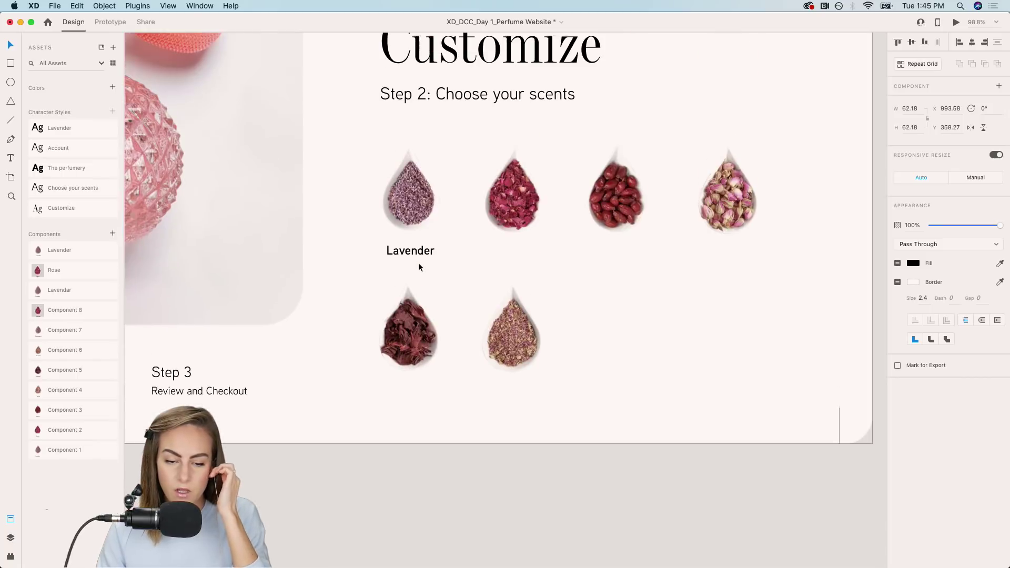
# Add a new state named Pressed to the master Lavender component on the Step 2 artboard.
pyautogui.scroll(3, 420, 267)
pyautogui.click(399, 189)
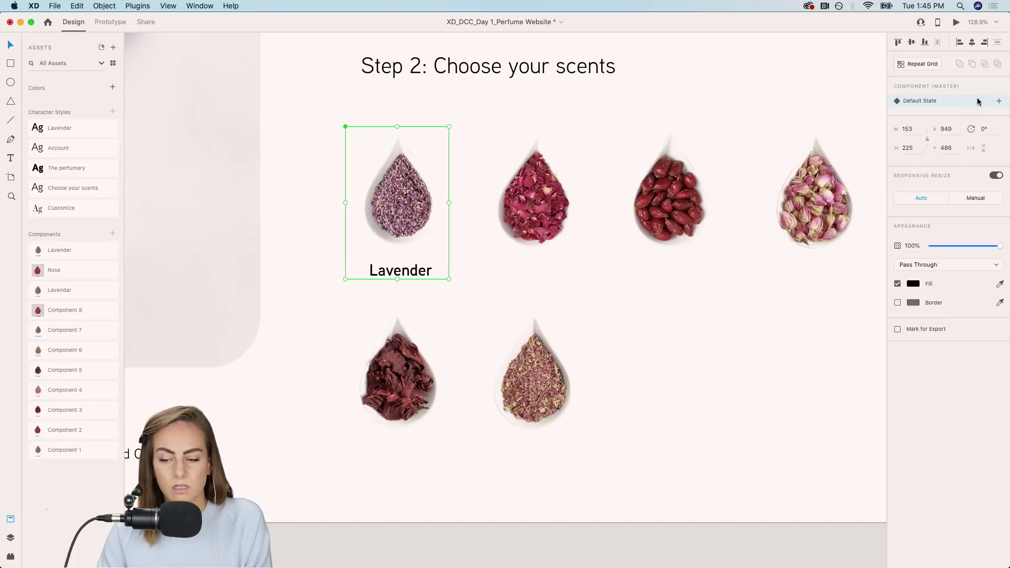
pyautogui.click(1000, 101)
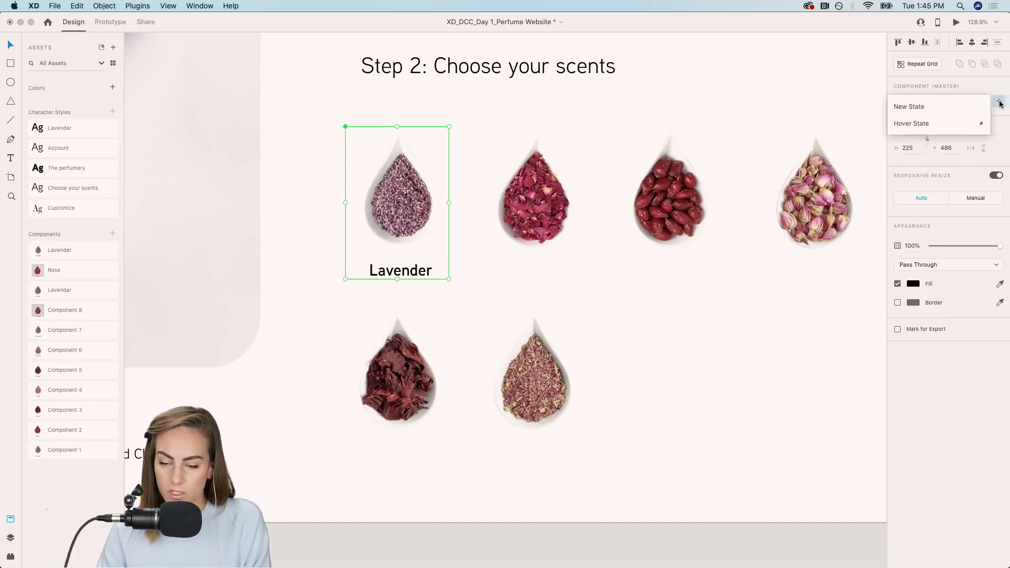
pyautogui.click(934, 106)
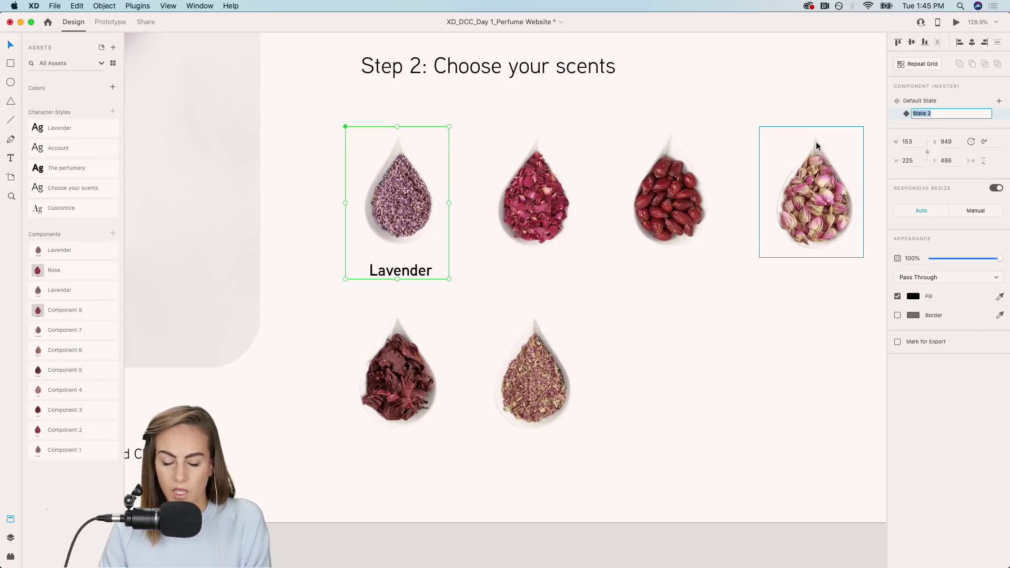
pyautogui.write('Pressed')
pyautogui.press('Return')
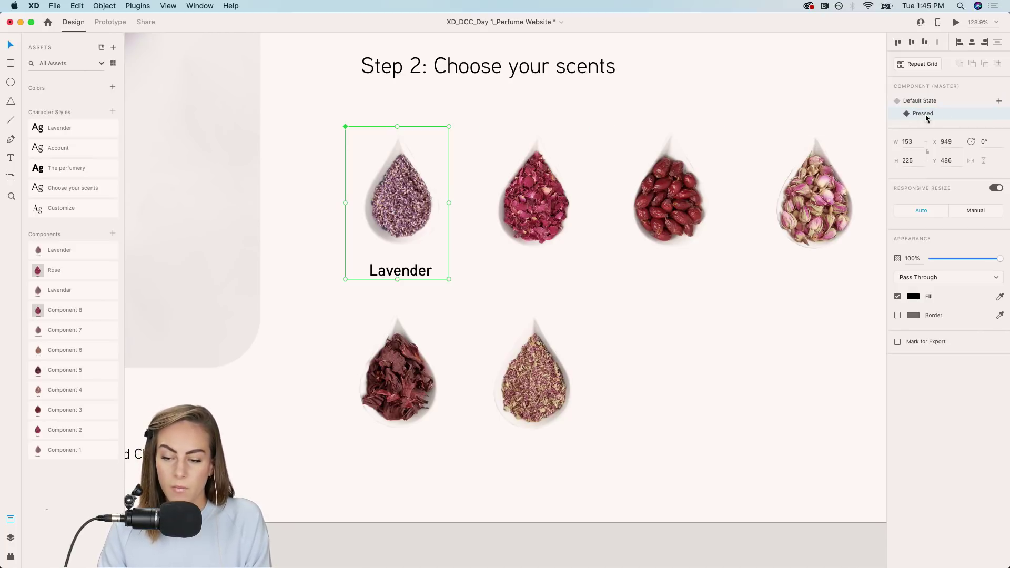
# Paste the checkmark icon into the Pressed state and place it over the drop's upper right at X 1039.58, Y 520.27.
pyautogui.doubleClick(399, 188)
pyautogui.press('super+v')
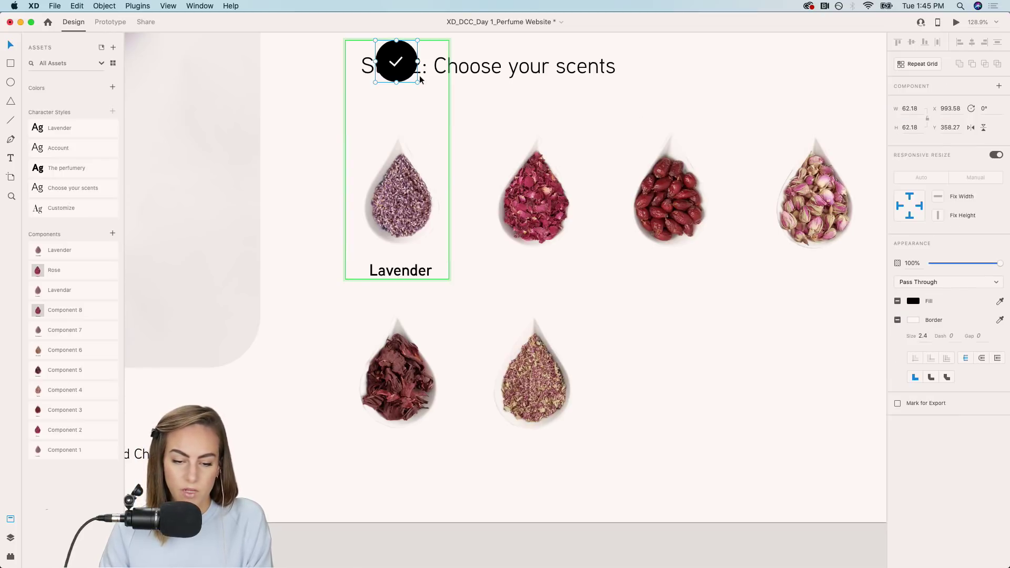
pyautogui.moveTo(396, 56); pyautogui.dragTo(430, 166)
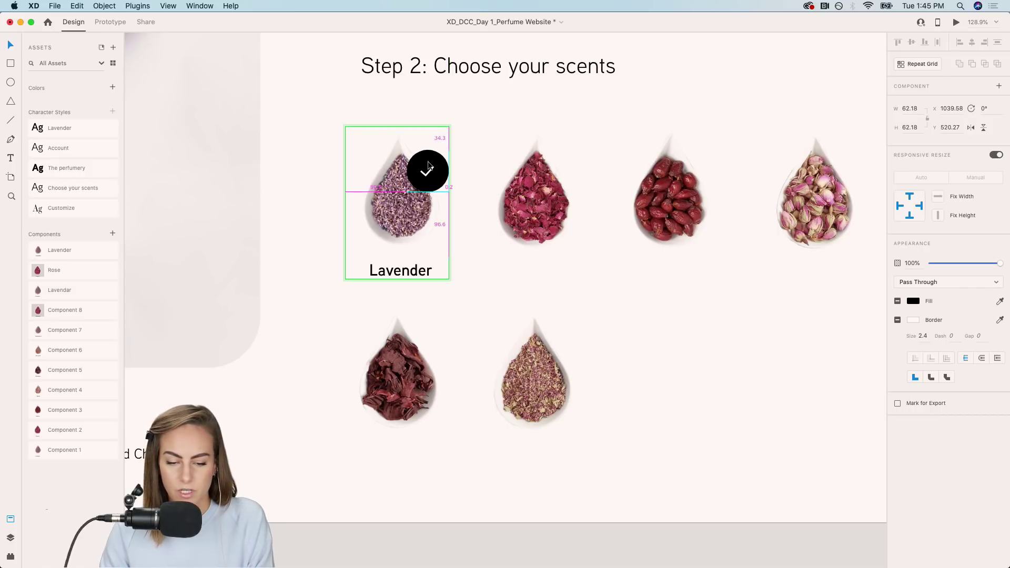
pyautogui.click(584, 112)
pyautogui.click(399, 233)
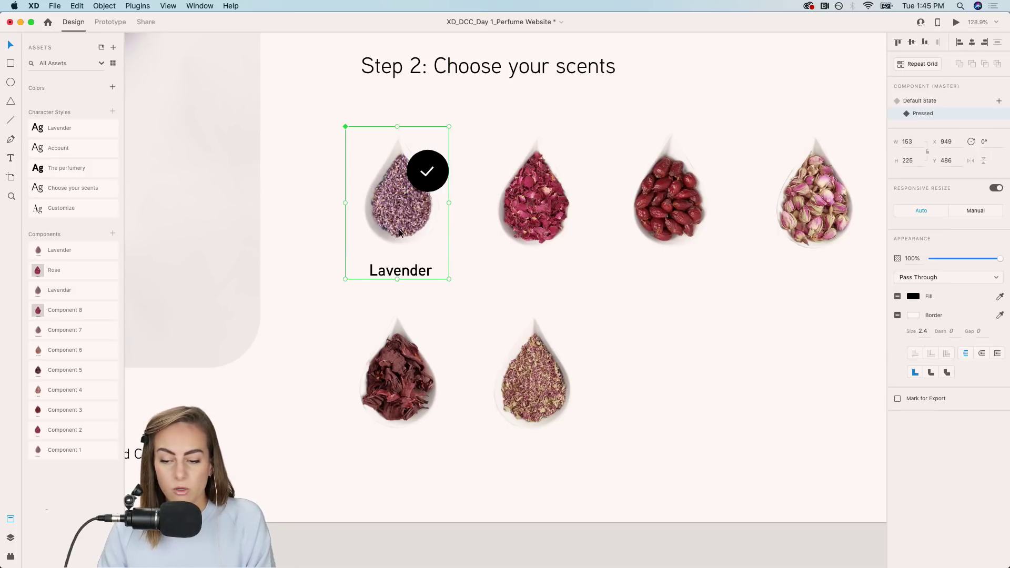
# Compare the Lavender component's Default State with its Pressed state on the canvas.
pyautogui.click(925, 101)
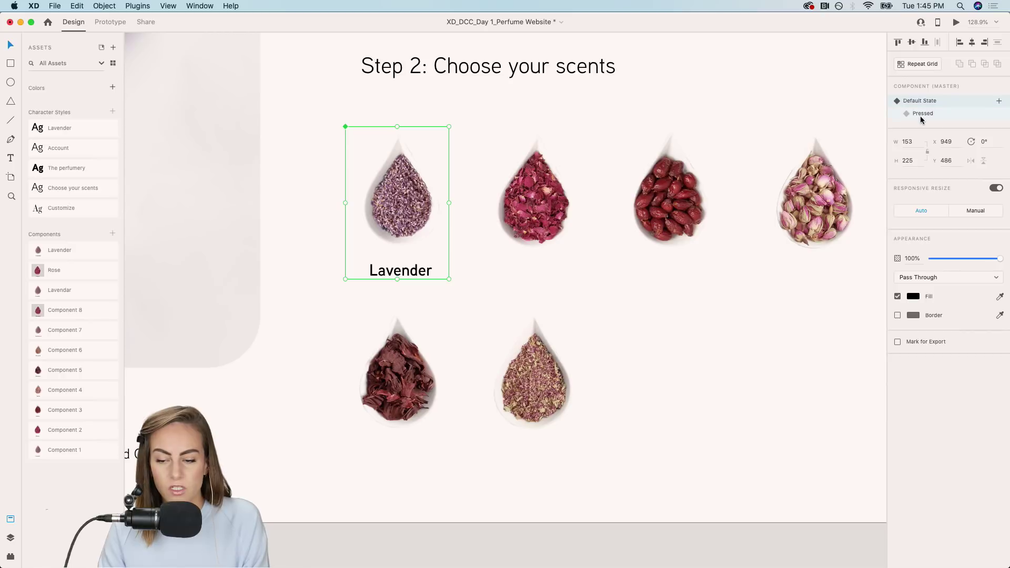
pyautogui.click(921, 115)
pyautogui.click(926, 101)
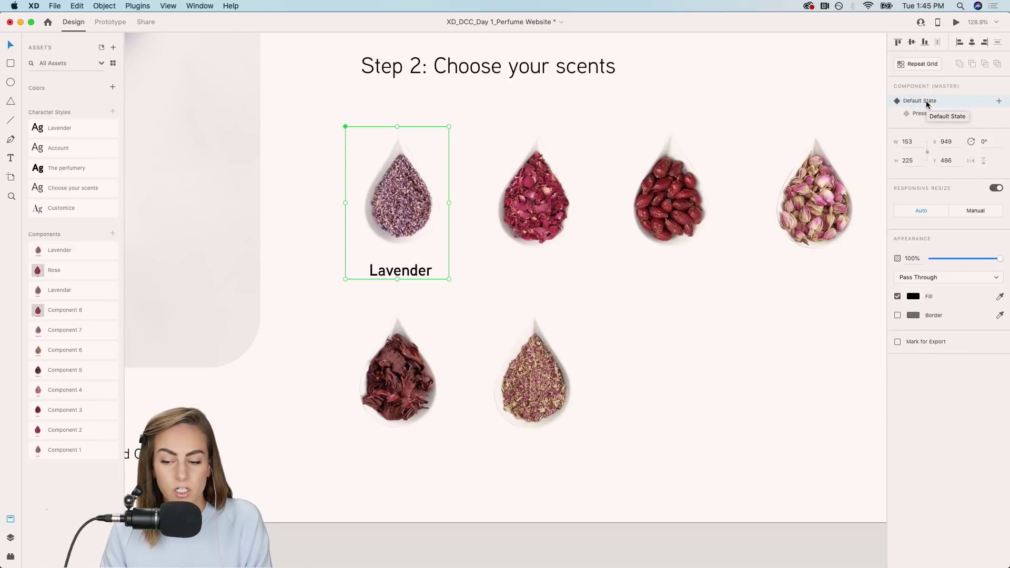
pyautogui.click(925, 114)
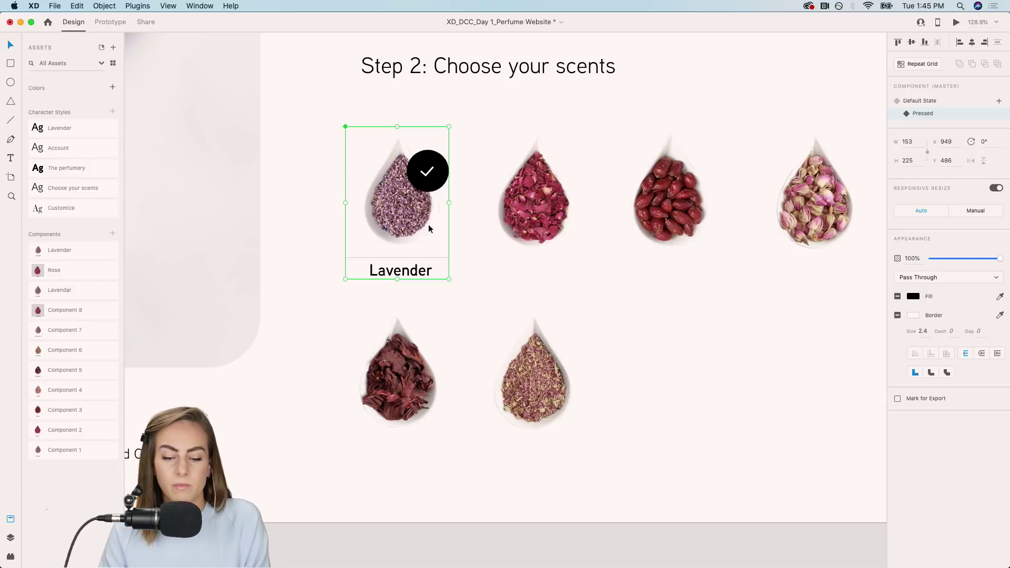
# Add a Hover State to the Lavender component, based on its Pressed state.
pyautogui.click(1000, 100)
pyautogui.click(932, 123)
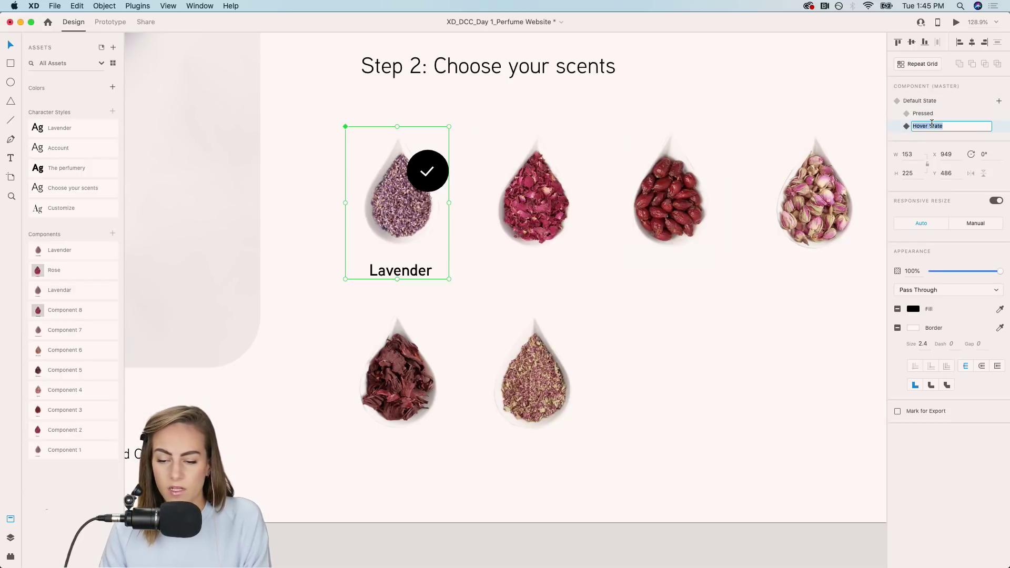
pyautogui.press('Return')
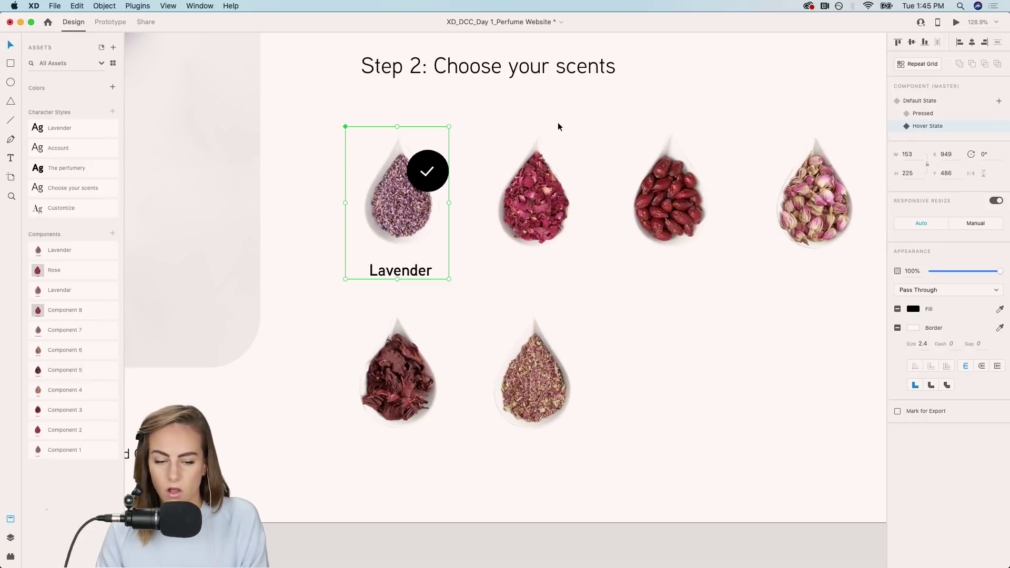
# In the Lavender Hover State, delete the checkmark badge and lower the lavender image's opacity to about 45%.
pyautogui.doubleClick(425, 170)
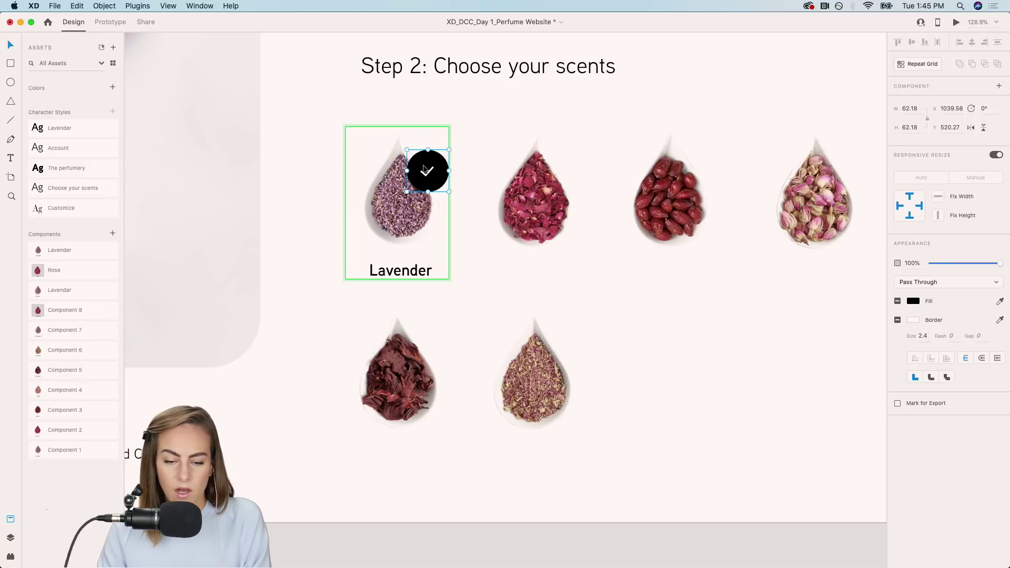
pyautogui.press('Delete')
pyautogui.click(407, 190)
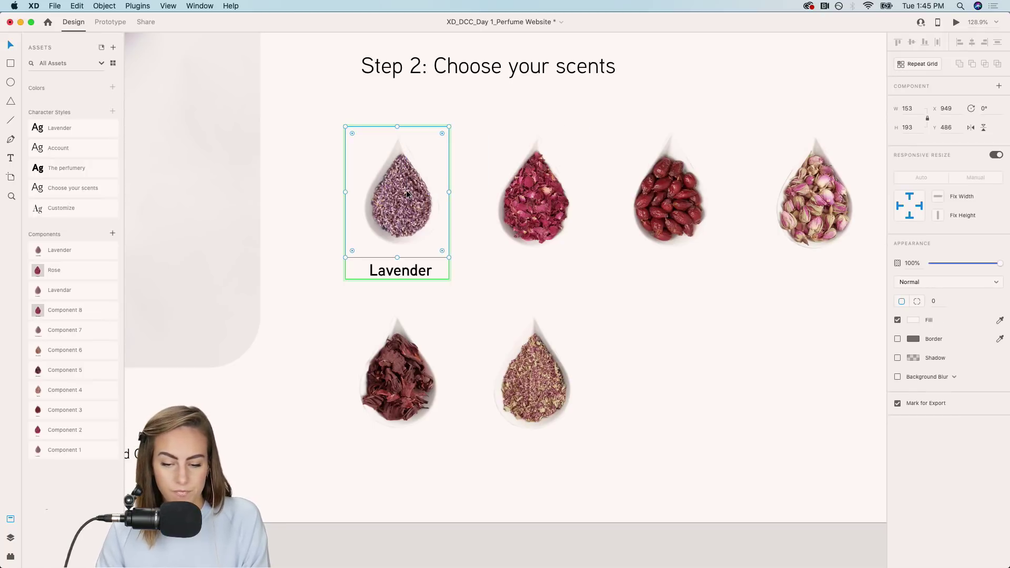
pyautogui.moveTo(1005, 263); pyautogui.dragTo(962, 268)
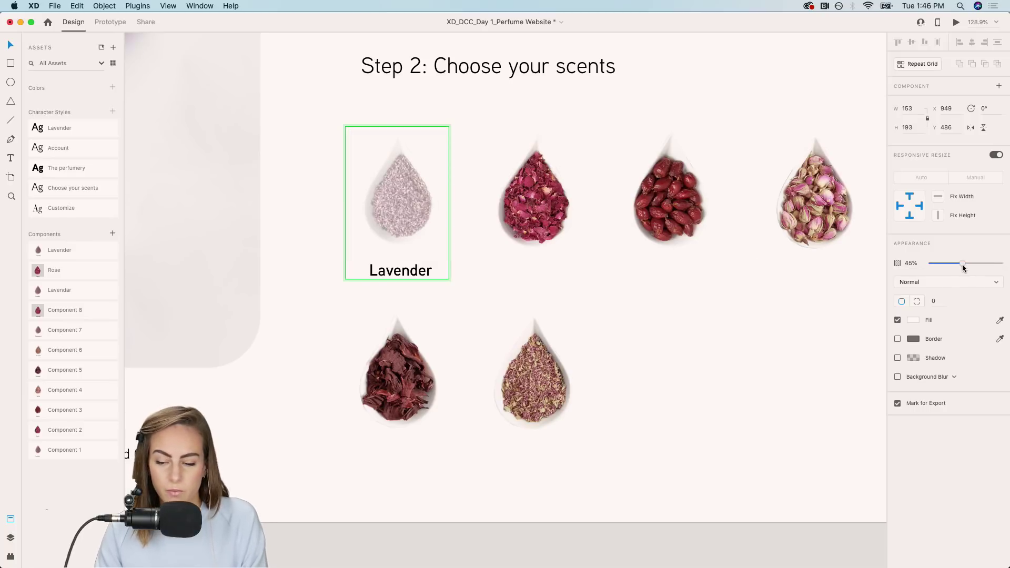
pyautogui.moveTo(963, 268); pyautogui.dragTo(964, 268)
pyautogui.click(708, 314)
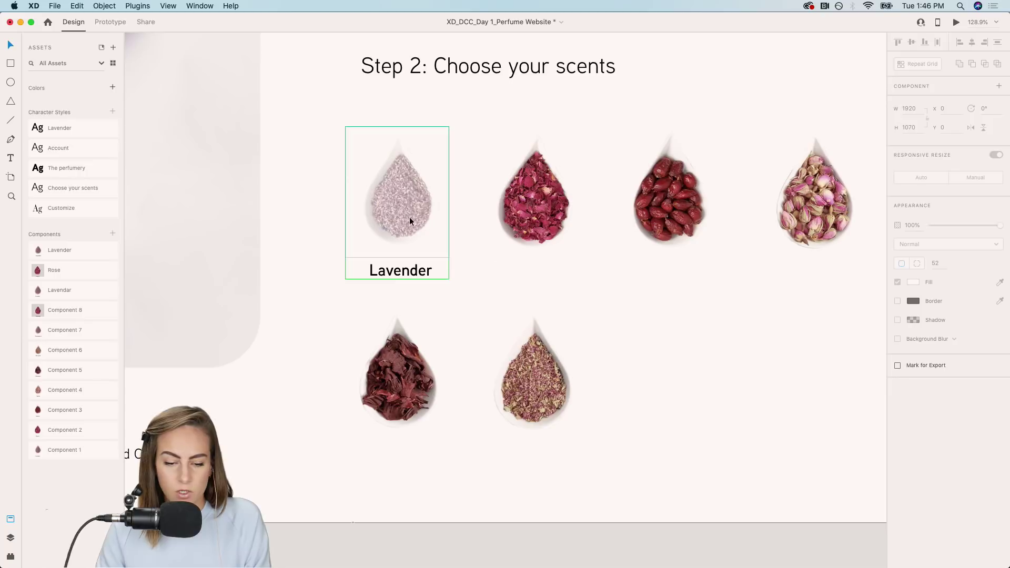
# Review the Lavender component's Default, Hover and Pressed states in turn, ending on the Default State.
pyautogui.click(410, 218)
pyautogui.click(935, 101)
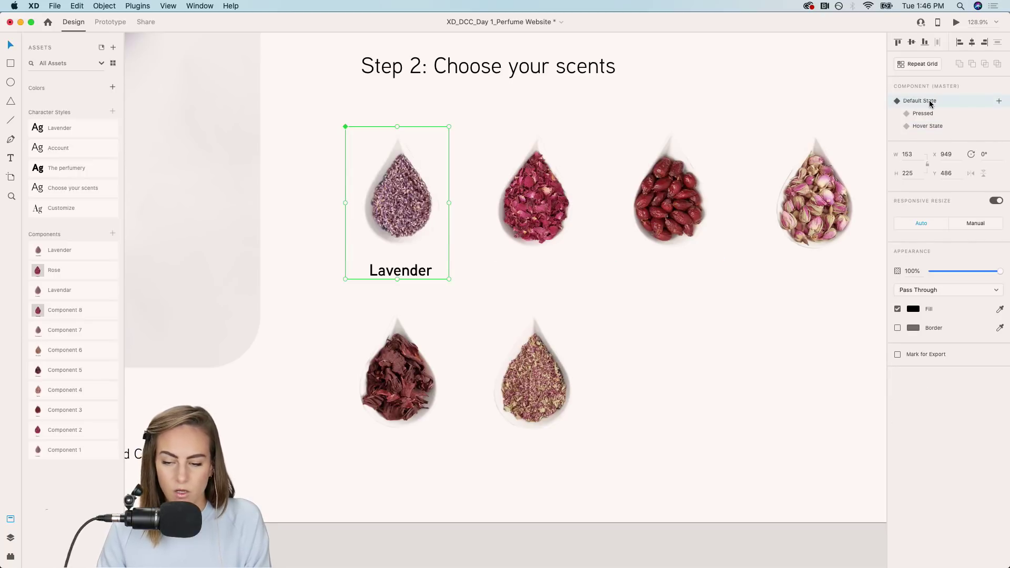
pyautogui.click(925, 129)
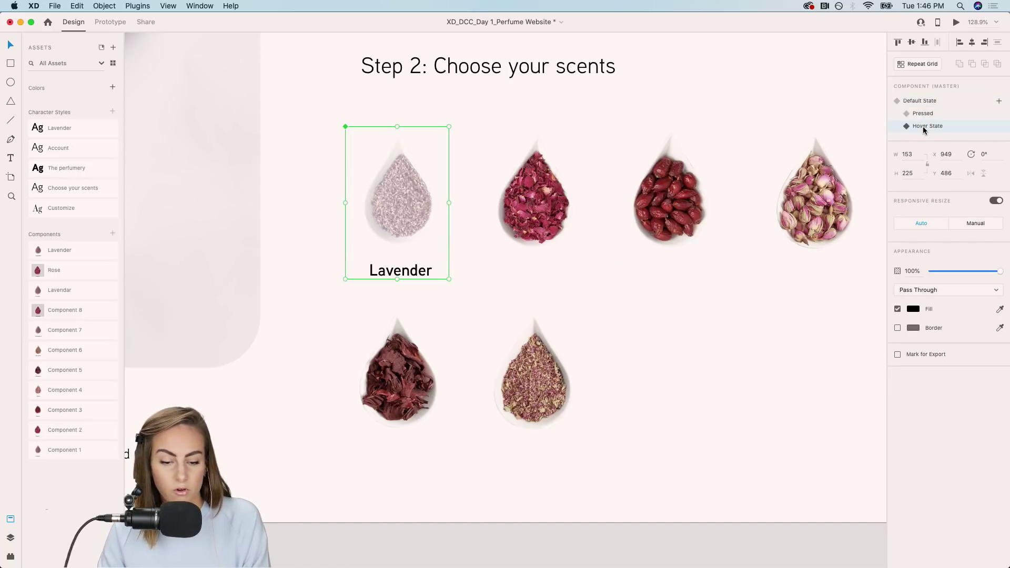
pyautogui.click(924, 113)
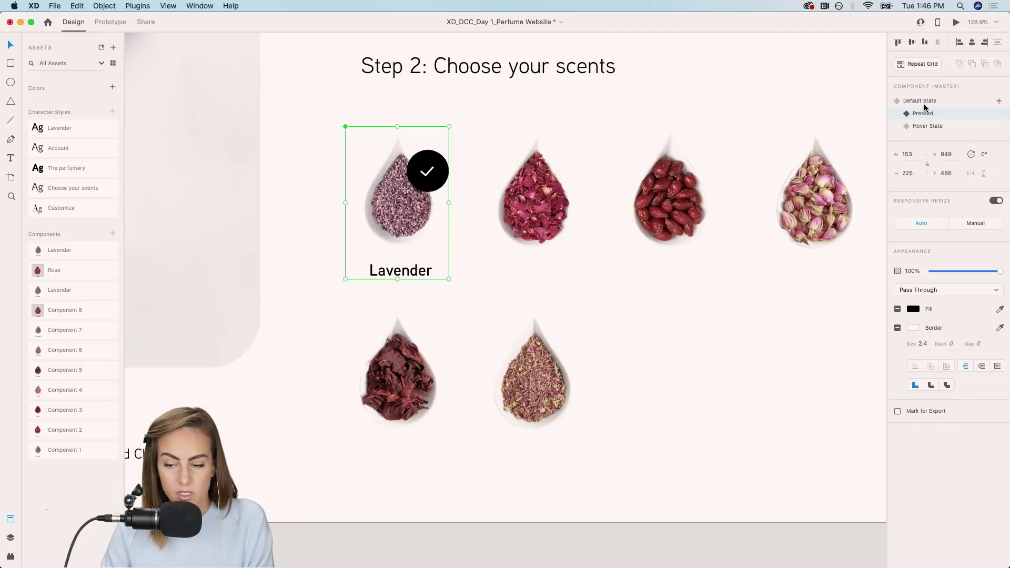
pyautogui.click(920, 102)
# Preview the Step 2 artboard, test the hover effect on the Lavender scent, and close the preview.
pyautogui.scroll(-5, 621, 146)
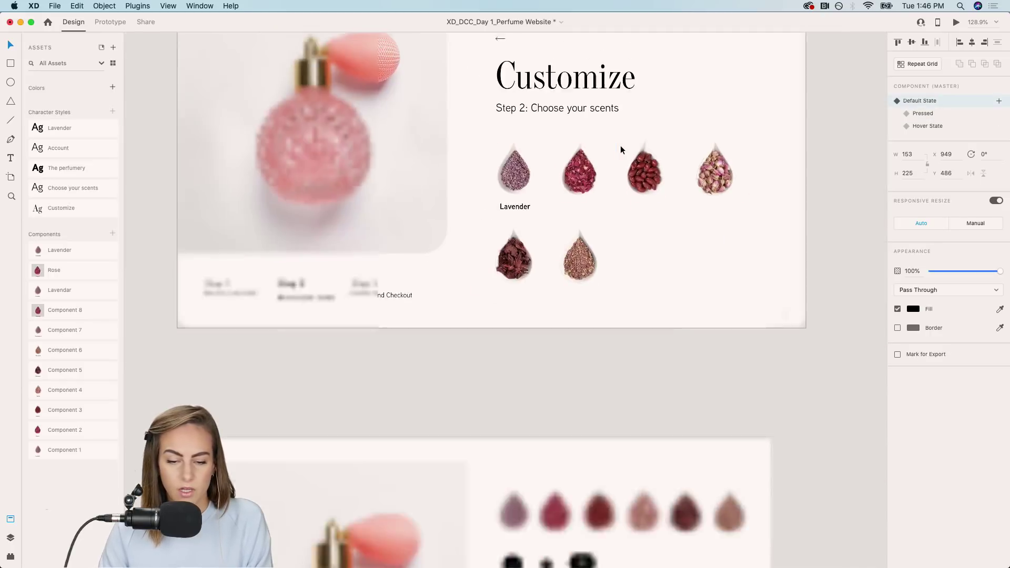
pyautogui.click(269, 80)
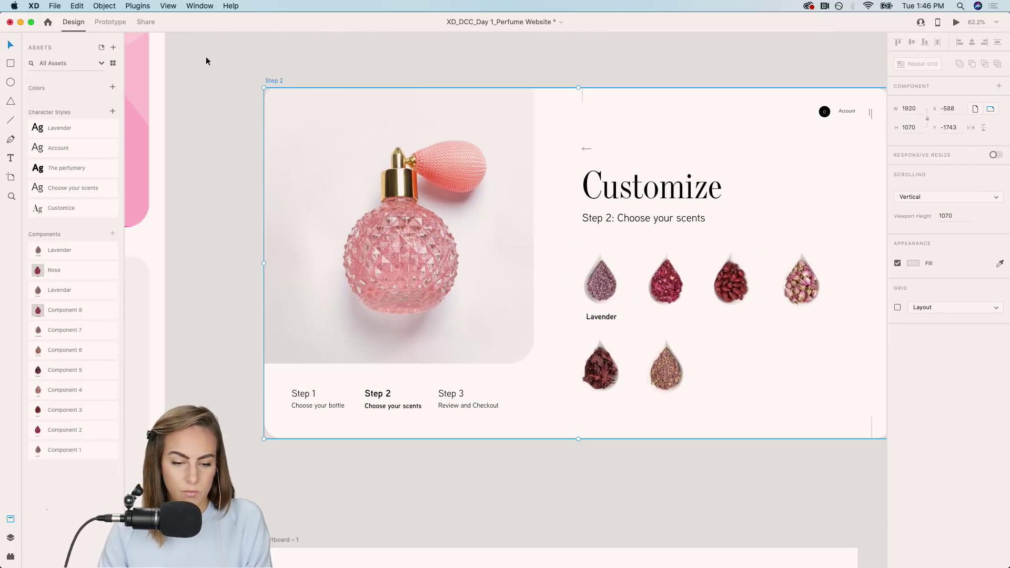
pyautogui.click(117, 24)
pyautogui.click(956, 22)
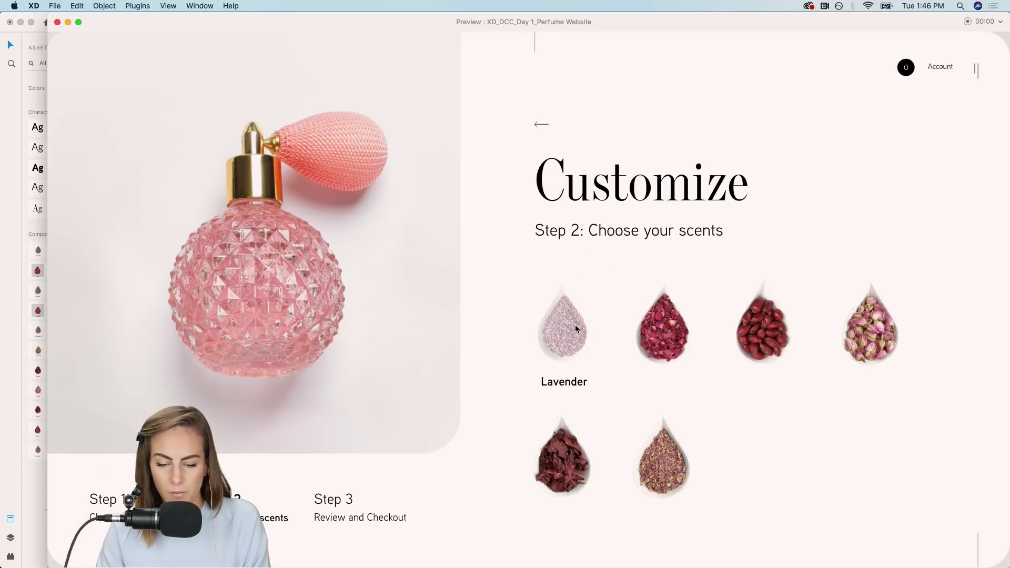
pyautogui.click(57, 23)
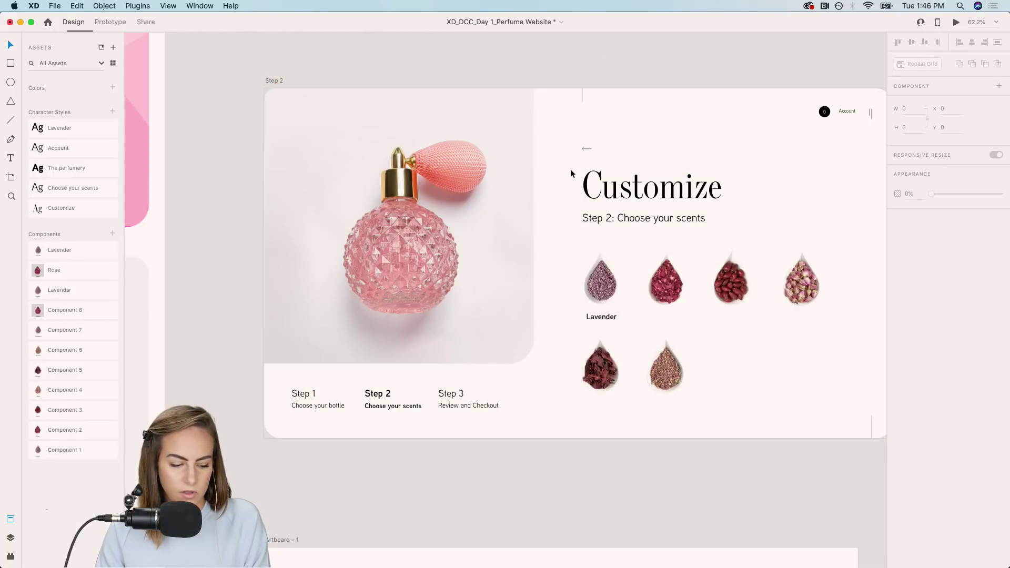
# Duplicate the Lavender label beneath the second scent drop and change the copy's text to "Rose".
pyautogui.scroll(5, 861, 360)
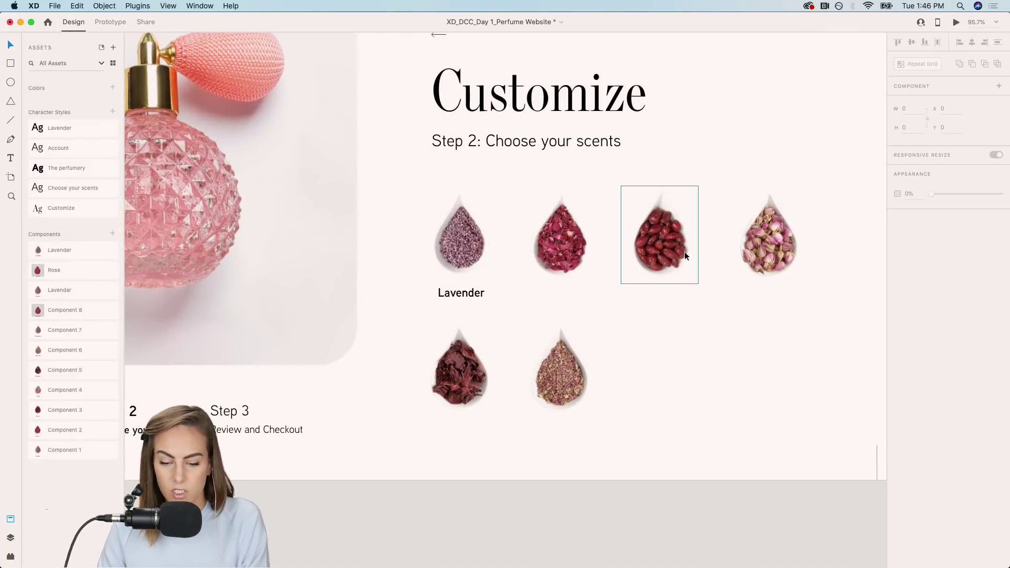
pyautogui.doubleClick(476, 294)
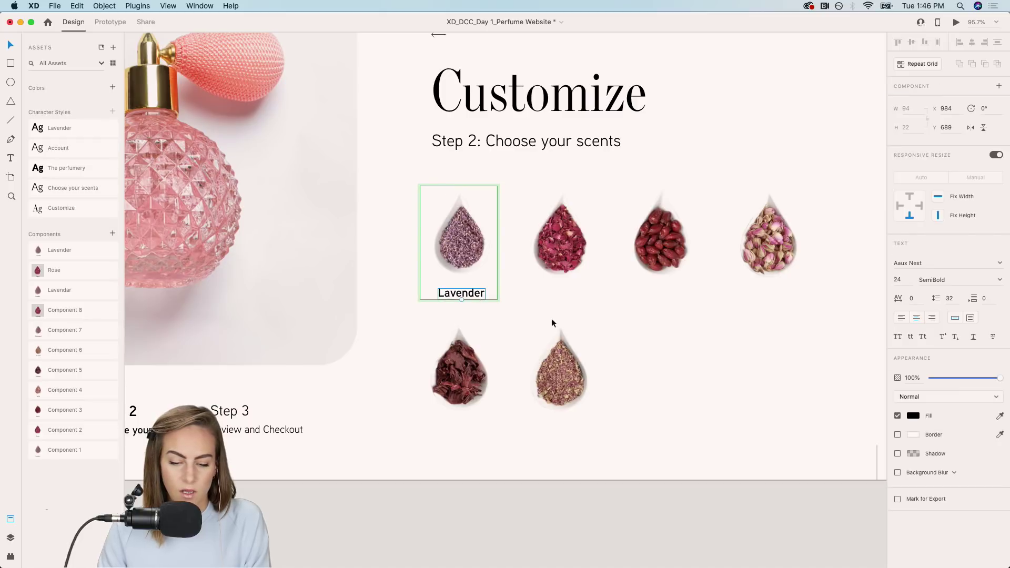
pyautogui.hscroll(3, 552, 323)
pyautogui.scroll(-1, 552, 323)
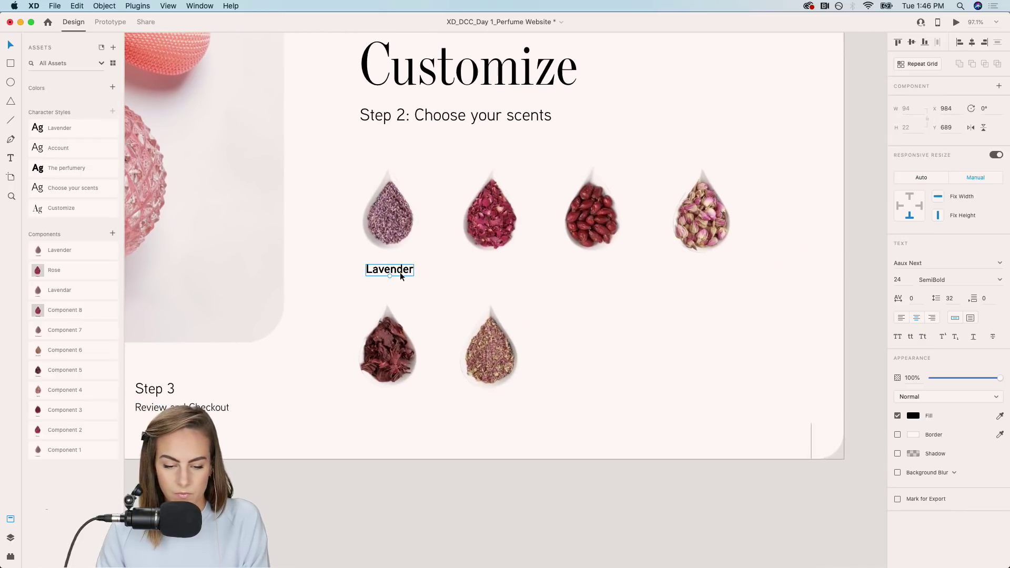
pyautogui.moveTo(401, 276); pyautogui.dragTo(501, 271)
pyautogui.doubleClick(501, 271)
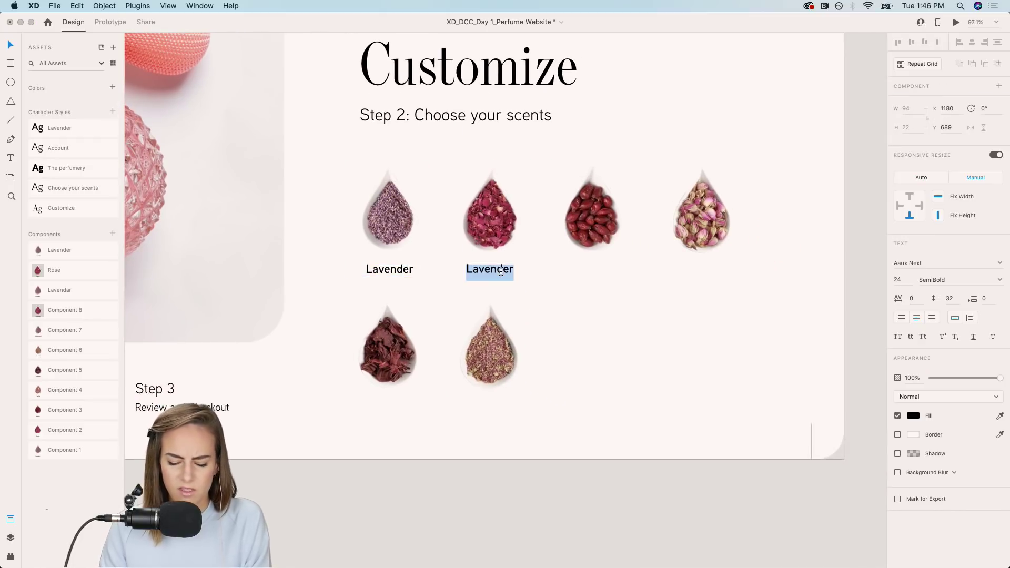
pyautogui.write('Rose')
# Duplicate the Rose label beneath the third scent drop and change the copy's text to "Bergamot".
pyautogui.scroll(5, 516, 265)
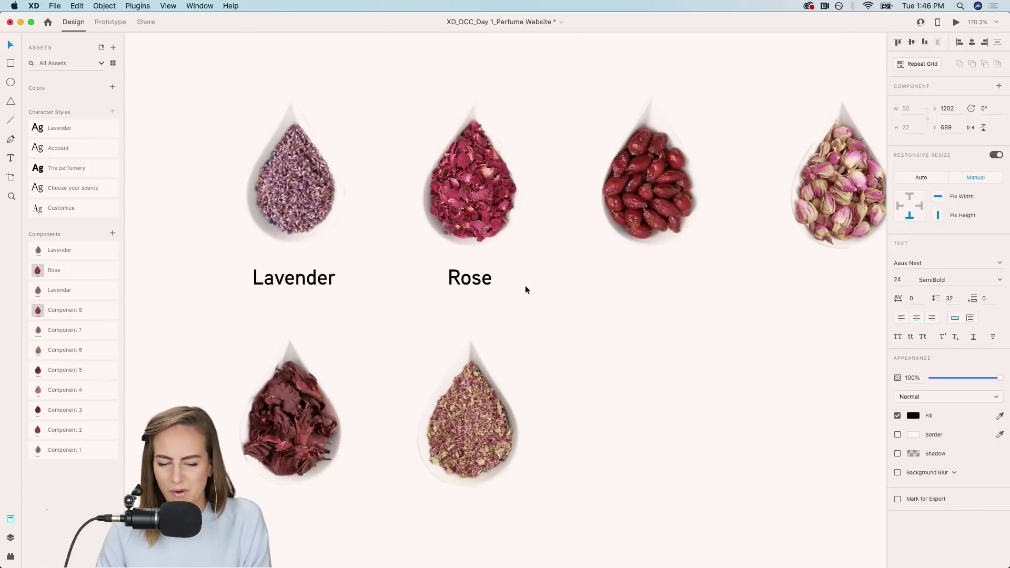
pyautogui.click(489, 276)
pyautogui.press('super+c')
pyautogui.moveTo(463, 280); pyautogui.dragTo(642, 282)
pyautogui.doubleClick(643, 285)
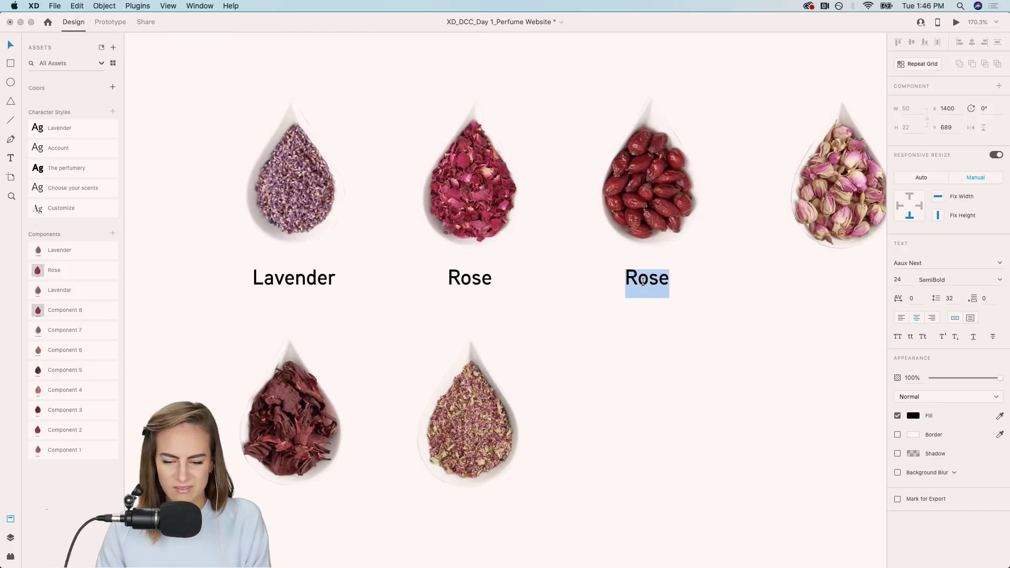
pyautogui.write('Bergamot')
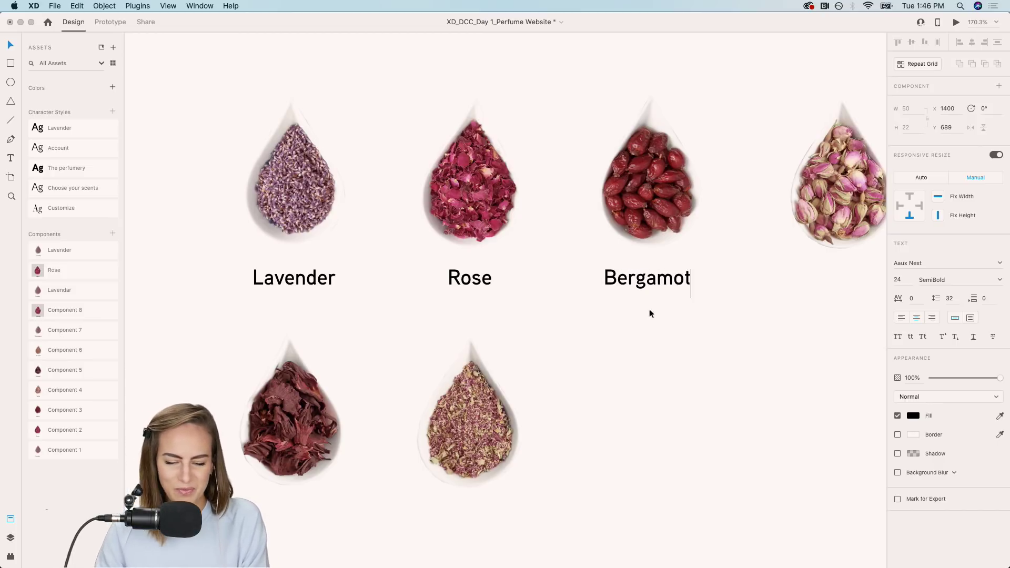
pyautogui.press('Escape')
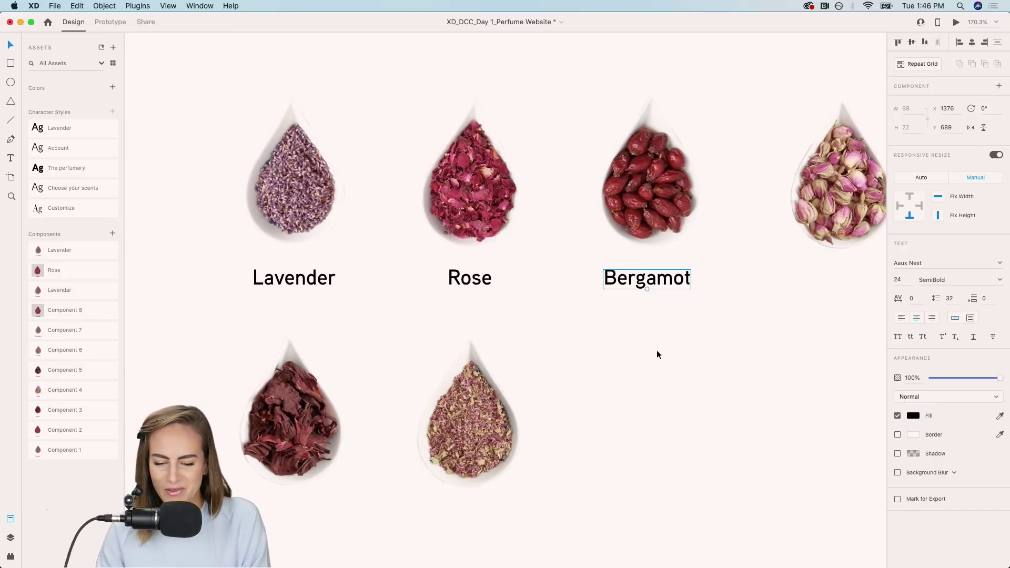
# Duplicate the Bergamot label beneath the fourth scent drop, the one with pink buds.
pyautogui.hscroll(5, 657, 349)
pyautogui.moveTo(446, 277); pyautogui.dragTo(628, 272)
pyautogui.doubleClick(625, 269)
pyautogui.press('Escape')
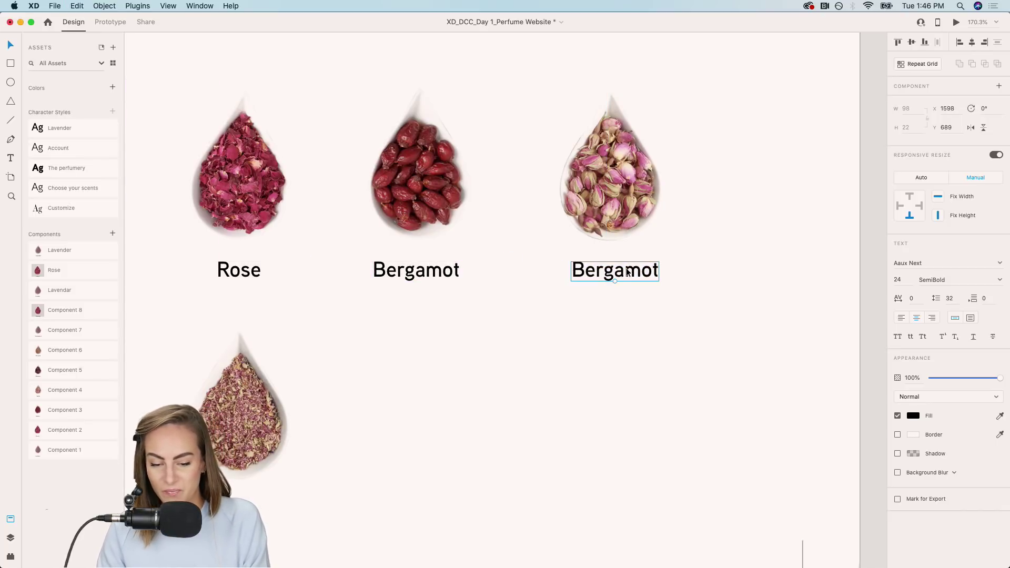
# Change the text of the label beneath the fourth scent drop to "Rose".
pyautogui.doubleClick(628, 270)
pyautogui.write('Rose')
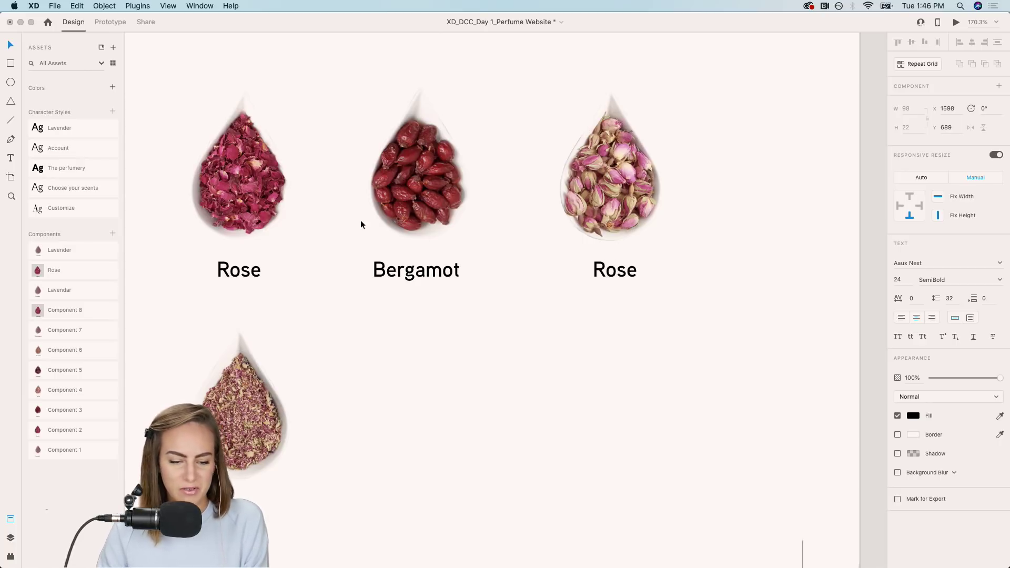
pyautogui.press('Escape')
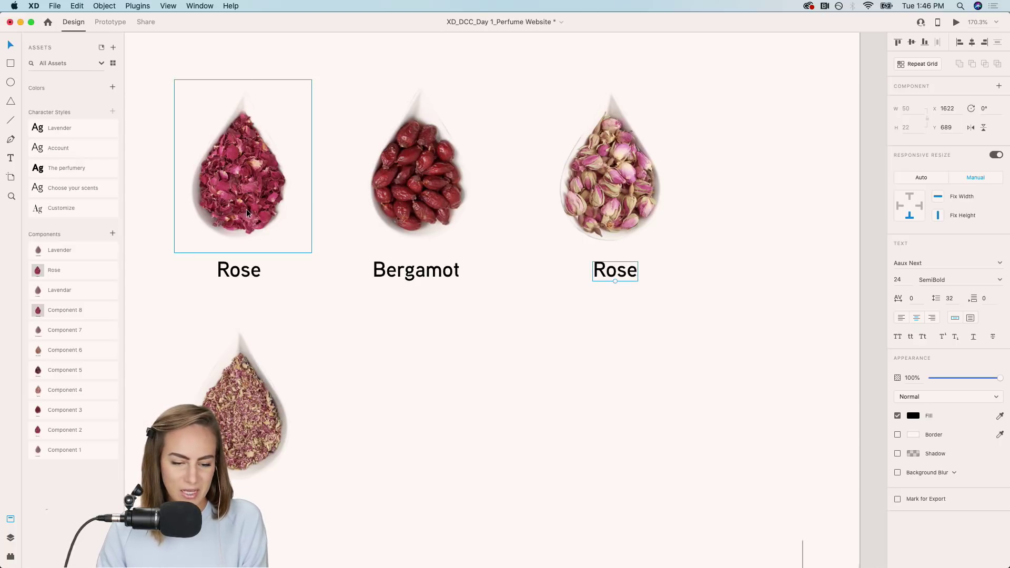
# Replace the text of the label beneath the pink bud drop with "Tulip".
pyautogui.doubleClick(621, 271)
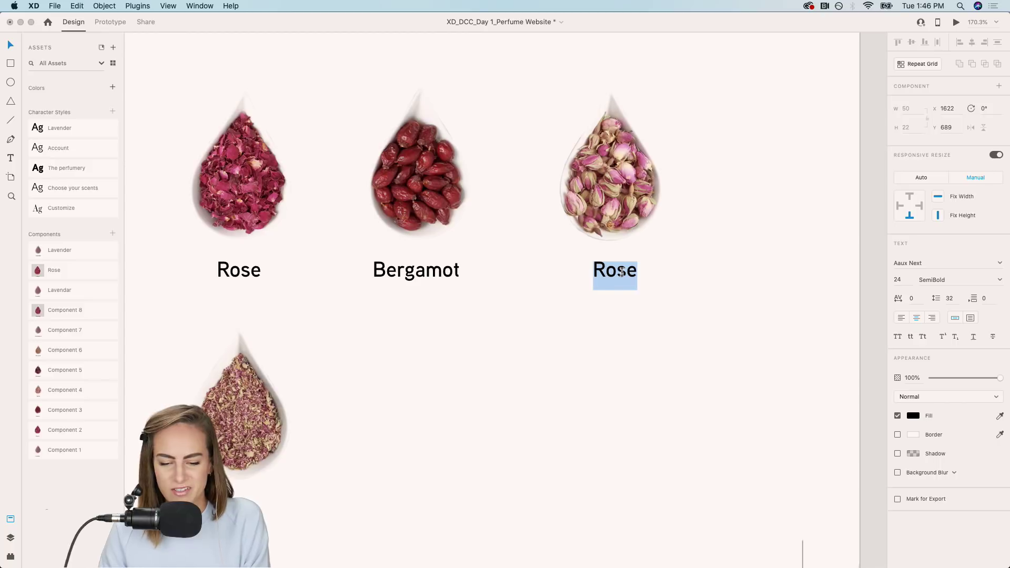
pyautogui.write('Tulip')
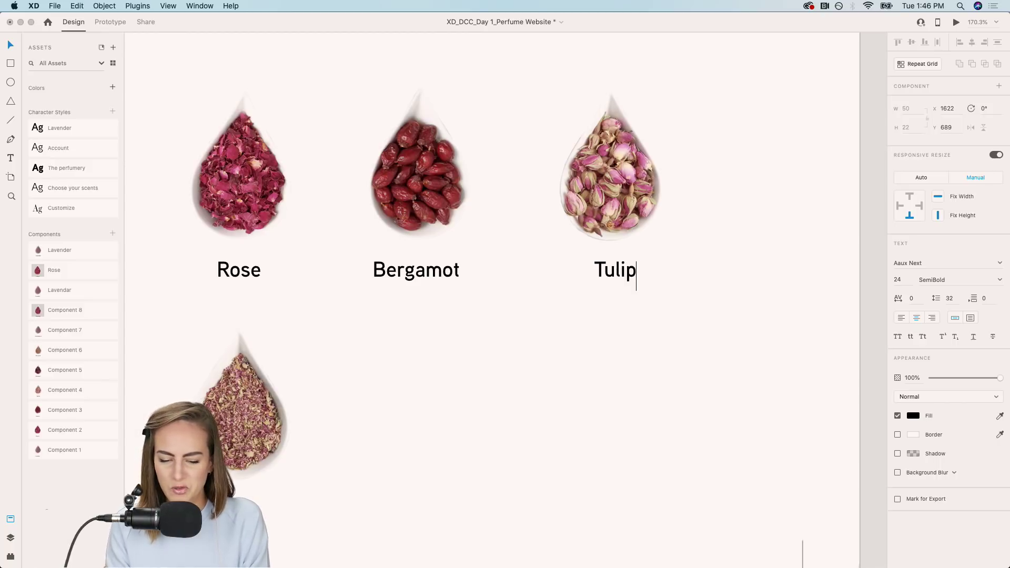
pyautogui.press('Escape')
# Duplicate the Rose and Bergamot labels together beneath the two scent drops in the second row.
pyautogui.scroll(-3, 577, 316)
pyautogui.hscroll(-5, 578, 317)
pyautogui.scroll(-3, 577, 317)
pyautogui.hscroll(-5, 577, 317)
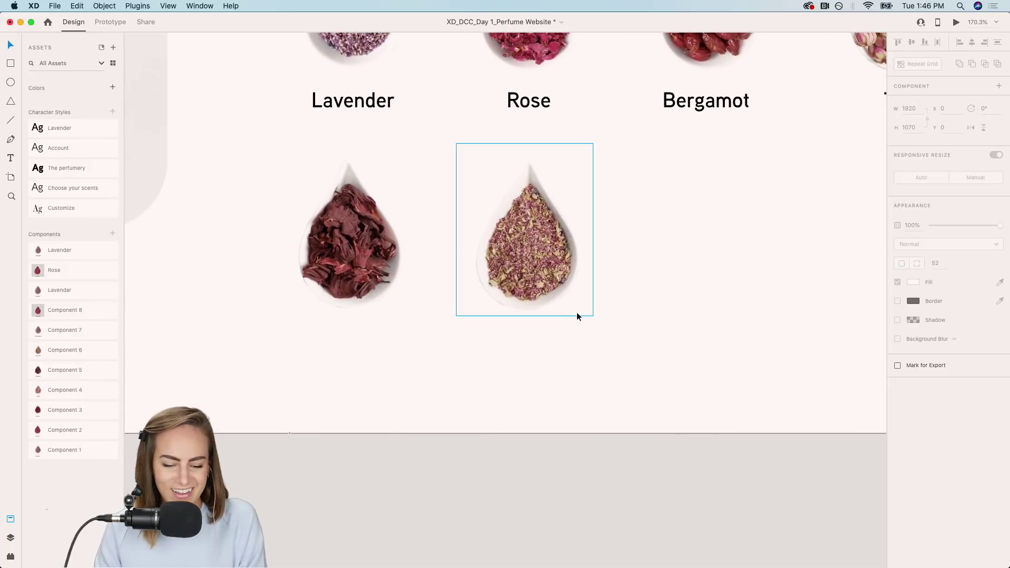
pyautogui.click(550, 103)
pyautogui.keyDown('shift'); pyautogui.click(690, 105); pyautogui.keyUp('shift')
pyautogui.moveTo(690, 104); pyautogui.dragTo(511, 344)
pyautogui.click(452, 387)
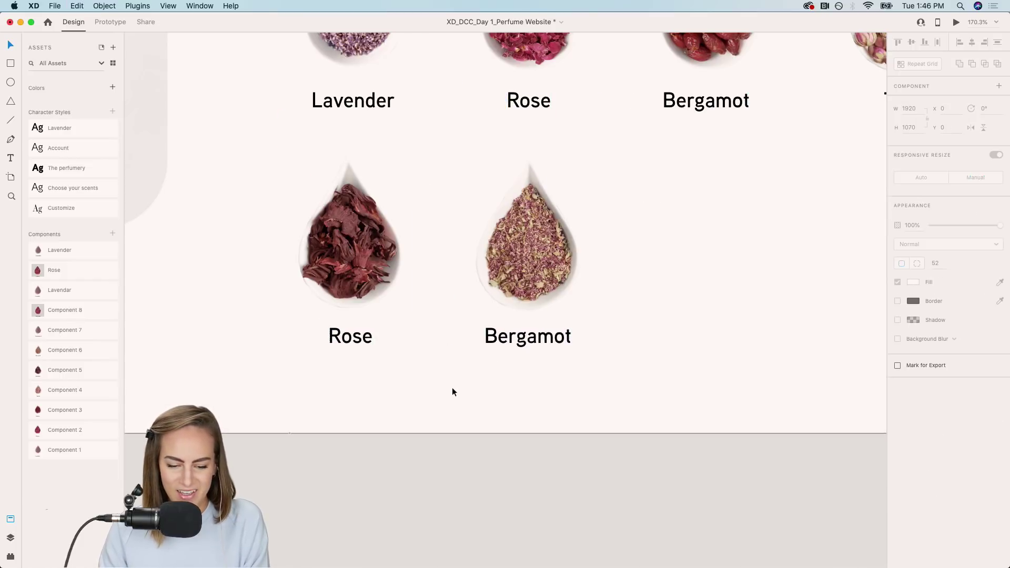
# Change the second-row labels to "Citrus" for the first drop and "Neroli" for the second.
pyautogui.doubleClick(335, 329)
pyautogui.write('Citrus')
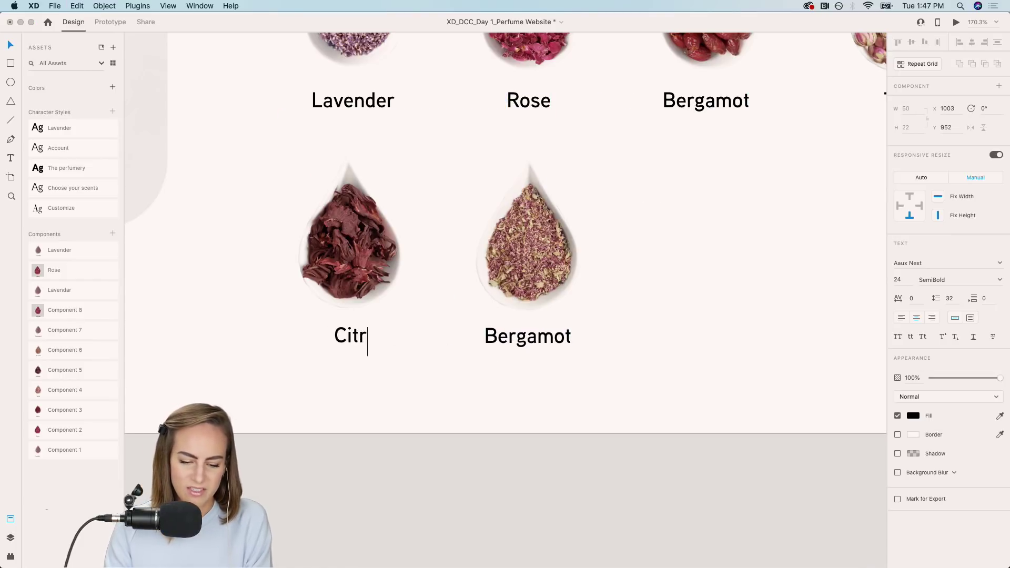
pyautogui.doubleClick(505, 342)
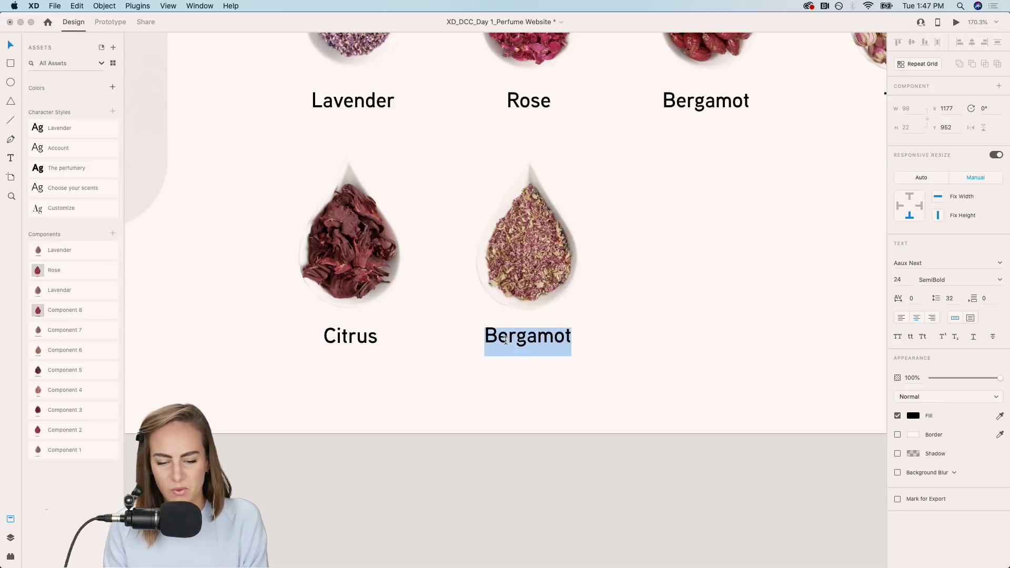
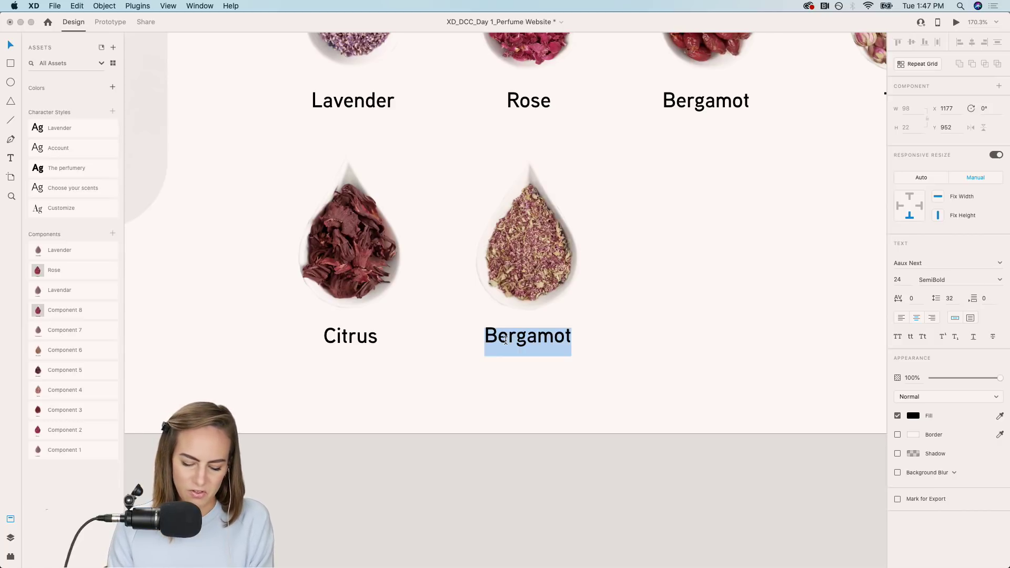
pyautogui.write('Neroli')
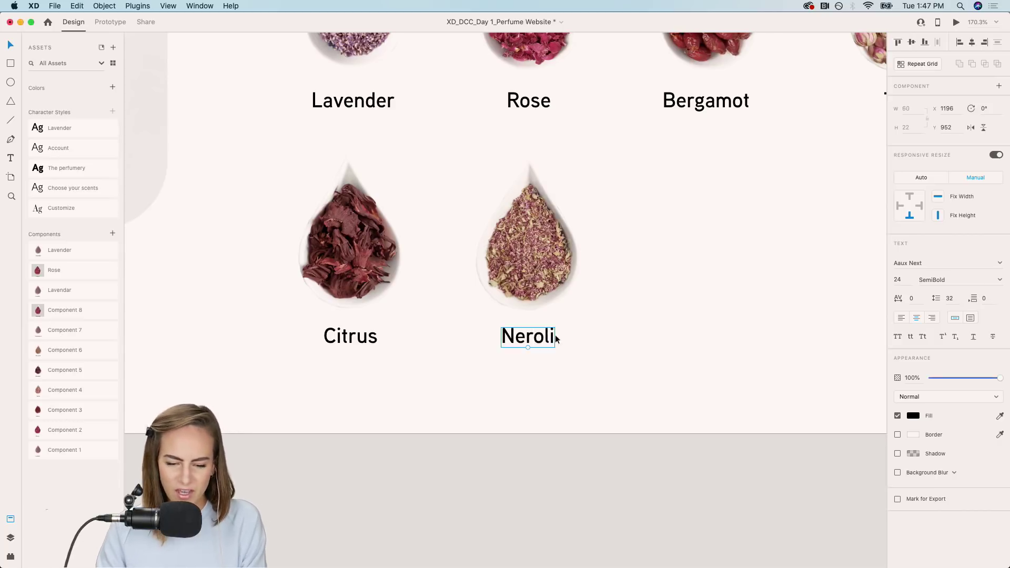
# Group the Rose drop with its label and turn the group into a component named "Rose".
pyautogui.click(636, 325)
pyautogui.scroll(-5, 636, 324)
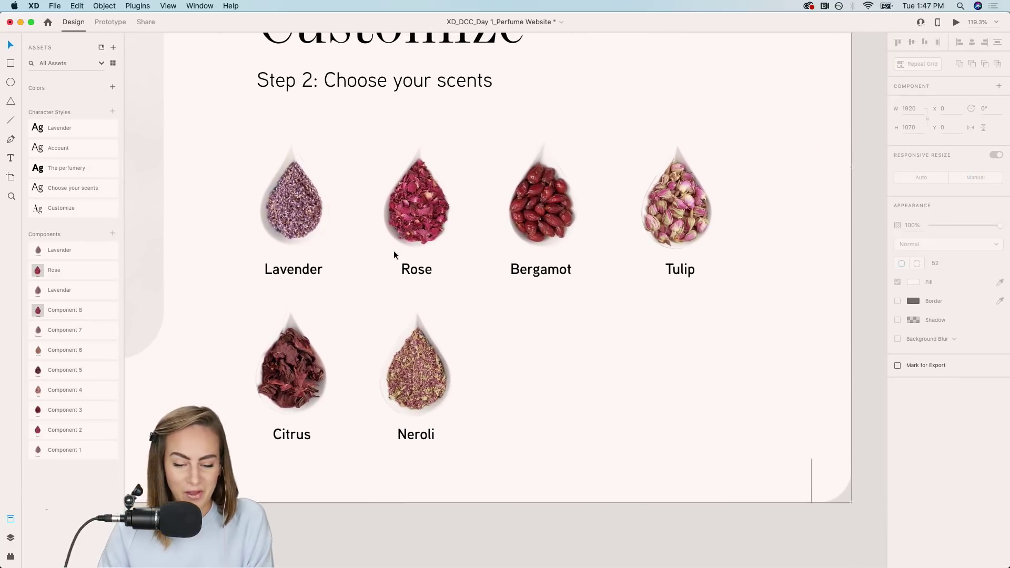
pyautogui.click(419, 267)
pyautogui.hscroll(-3, 430, 230)
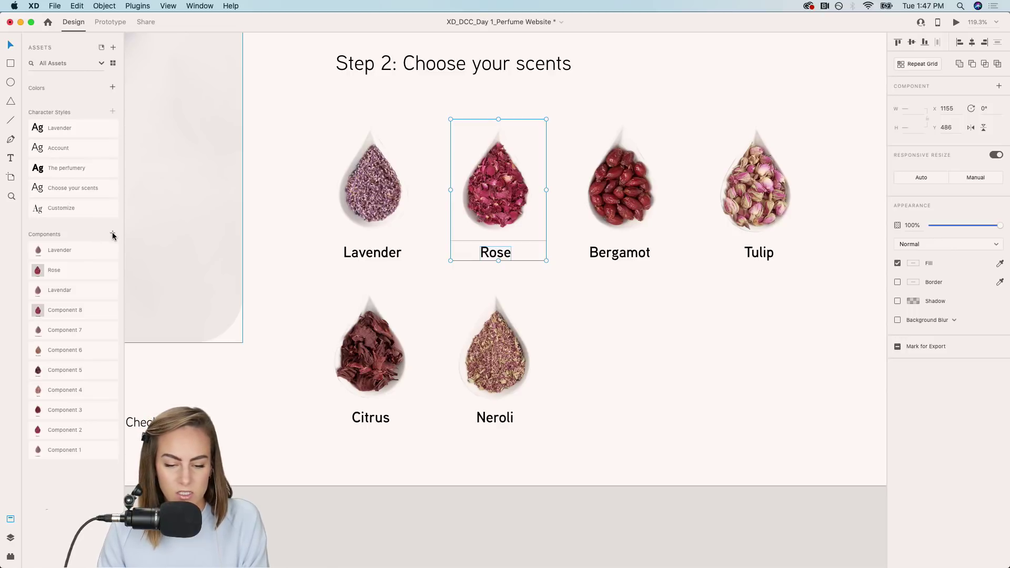
pyautogui.press('super+g')
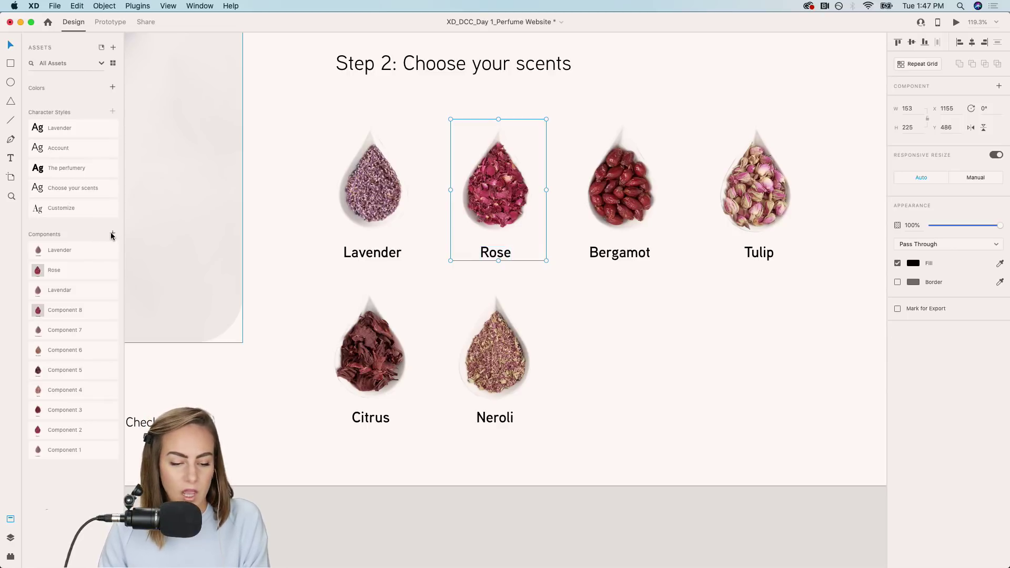
pyautogui.click(112, 234)
pyautogui.doubleClick(71, 251)
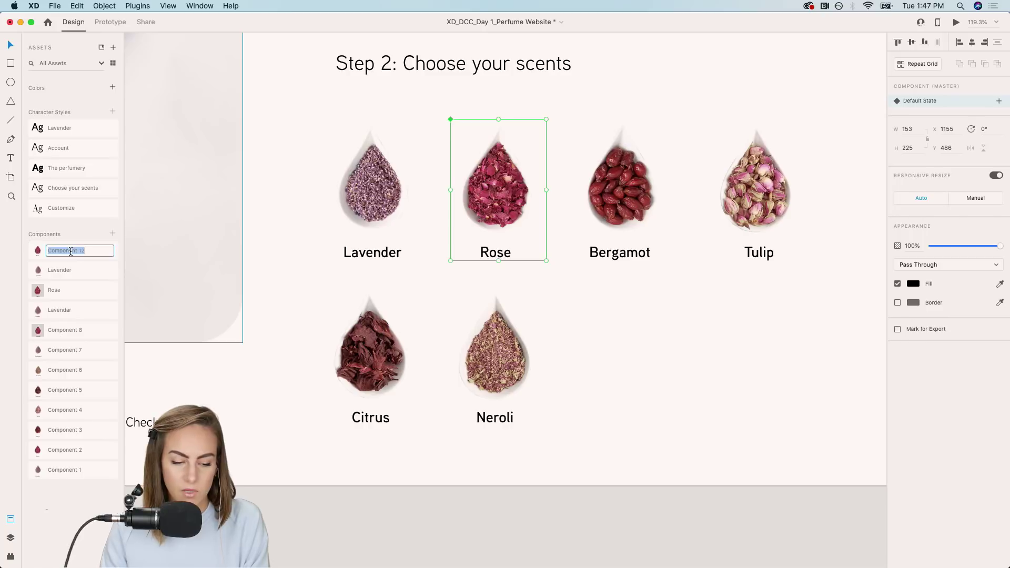
pyautogui.write('Rose')
pyautogui.press('Return')
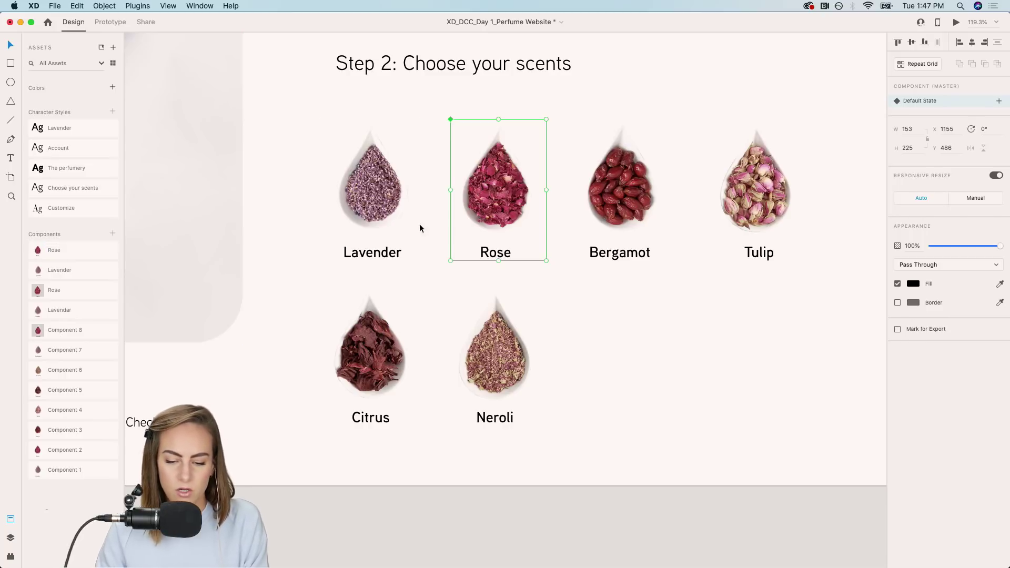
# Turn the Bergamot drop and its label into a component named "Bergamot".
pyautogui.click(610, 187)
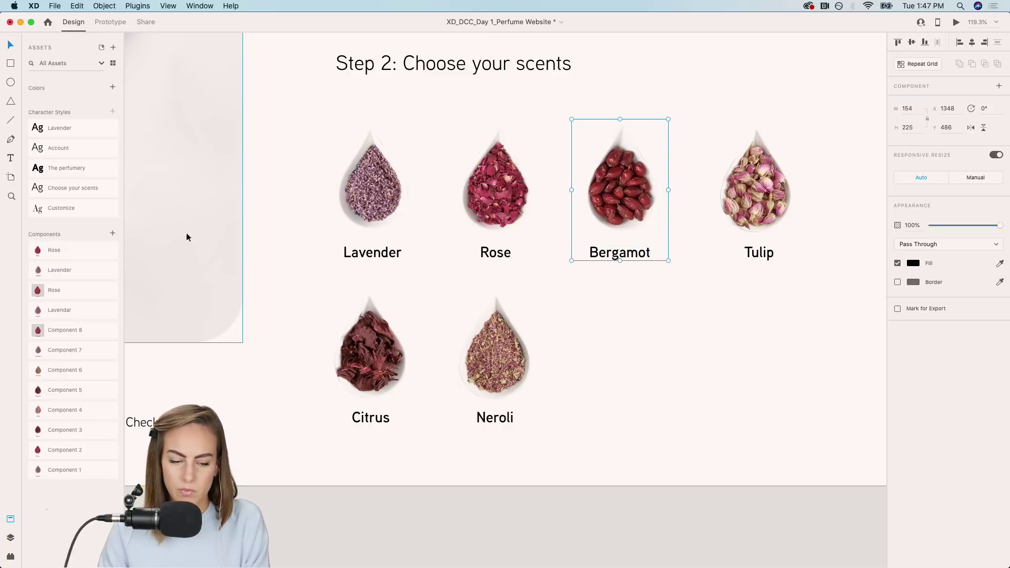
pyautogui.click(112, 234)
pyautogui.doubleClick(66, 250)
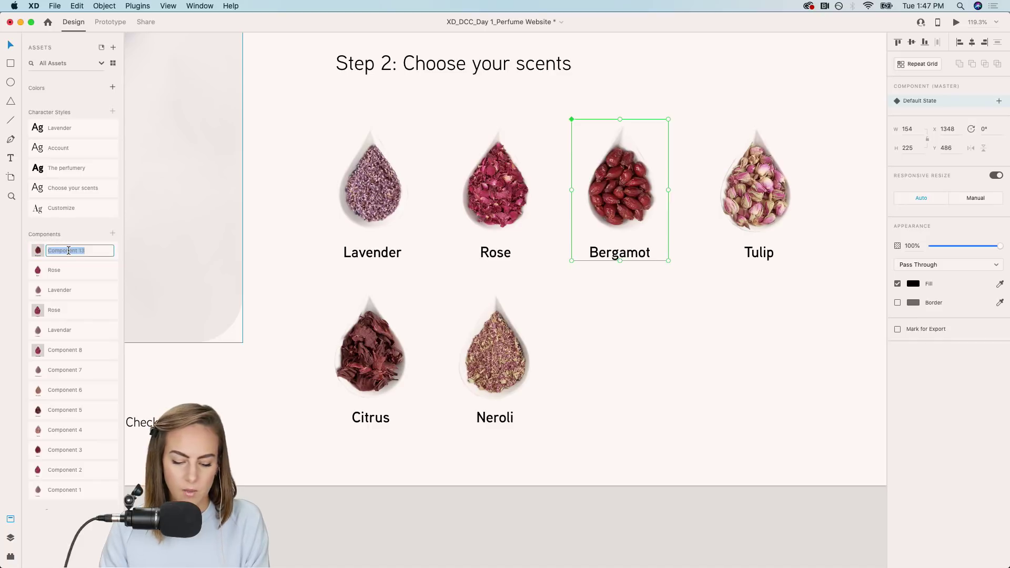
pyautogui.write('Bergm')
pyautogui.press('BackSpace')
pyautogui.write('amot')
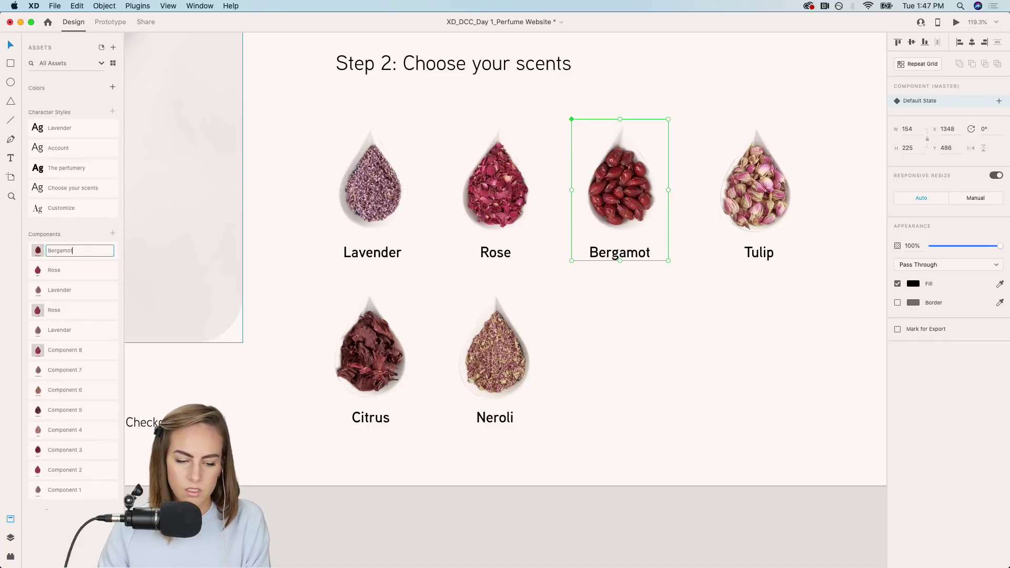
pyautogui.press('Return')
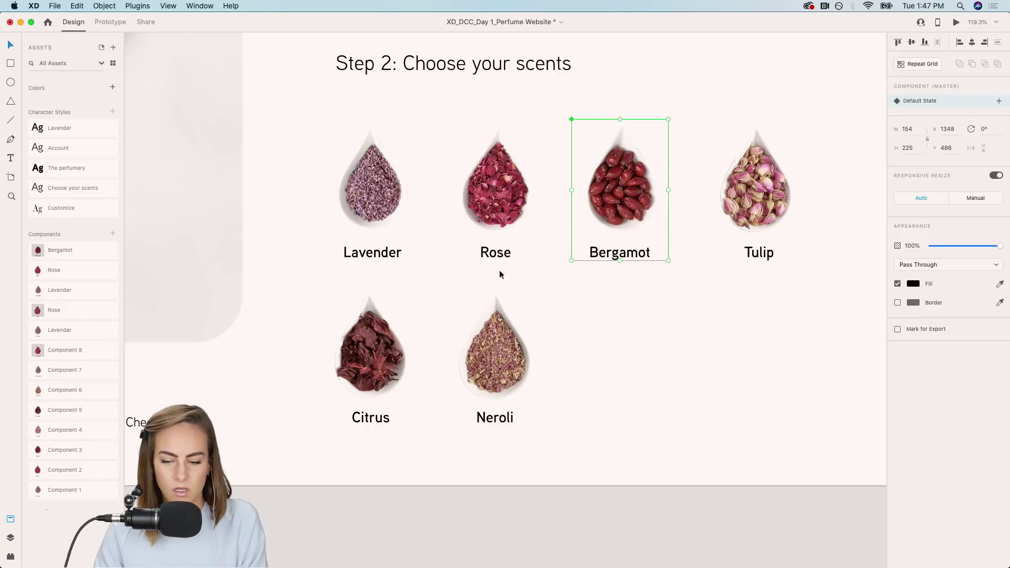
# Make a component named "Tulip" from the pink bud drop and its label.
pyautogui.click(760, 255)
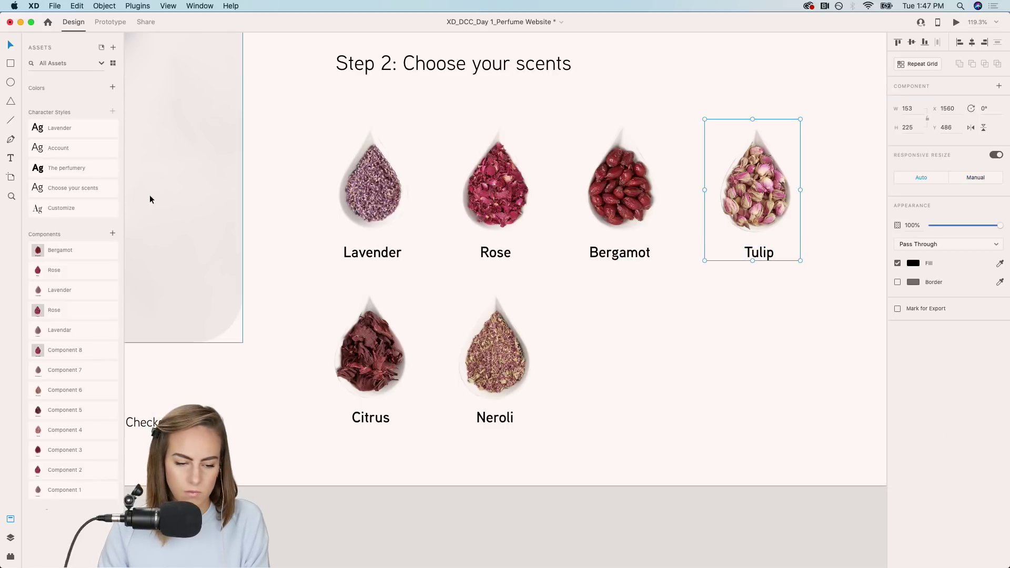
pyautogui.click(112, 233)
pyautogui.doubleClick(58, 251)
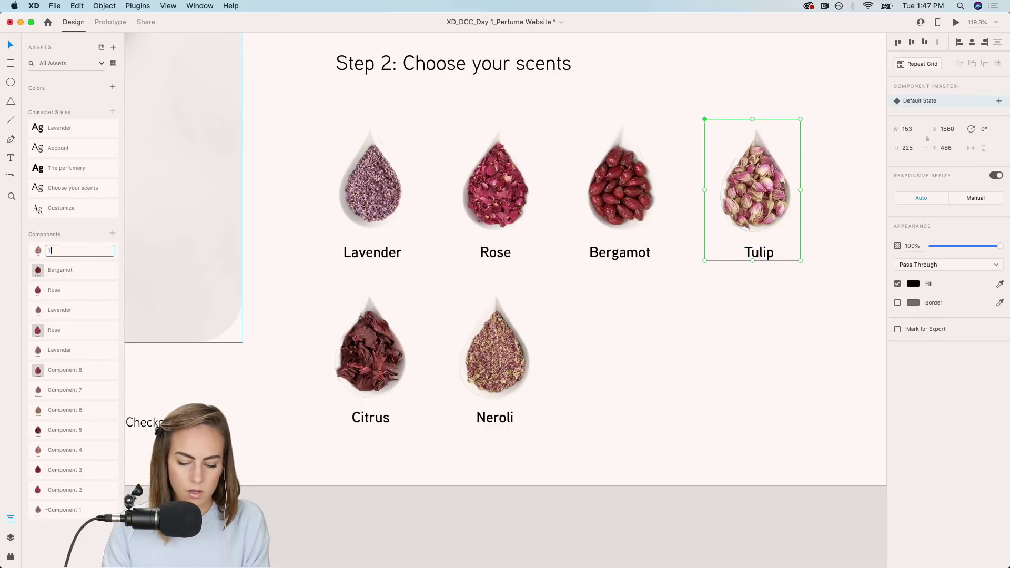
pyautogui.write('Tulip')
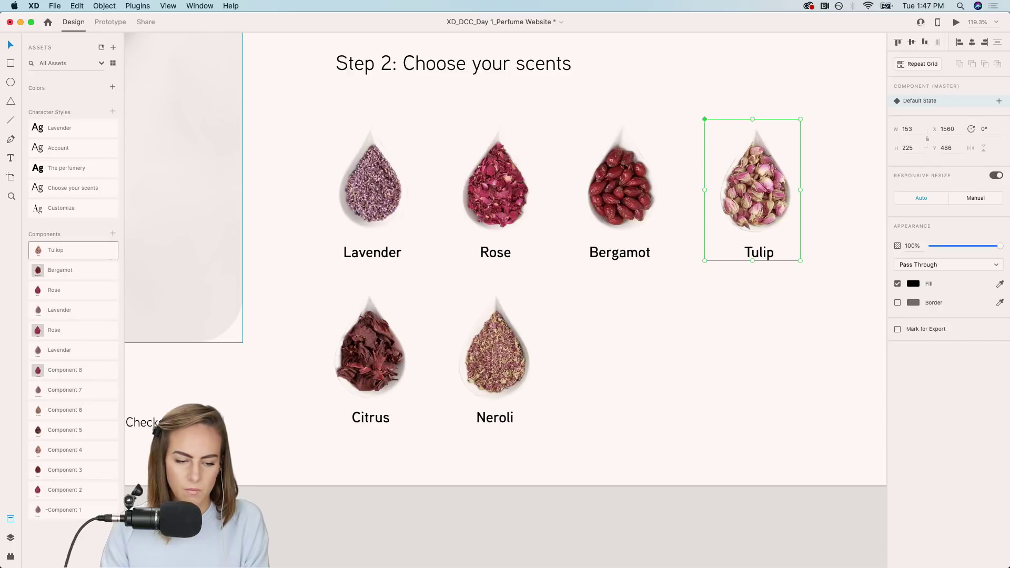
pyautogui.doubleClick(65, 250)
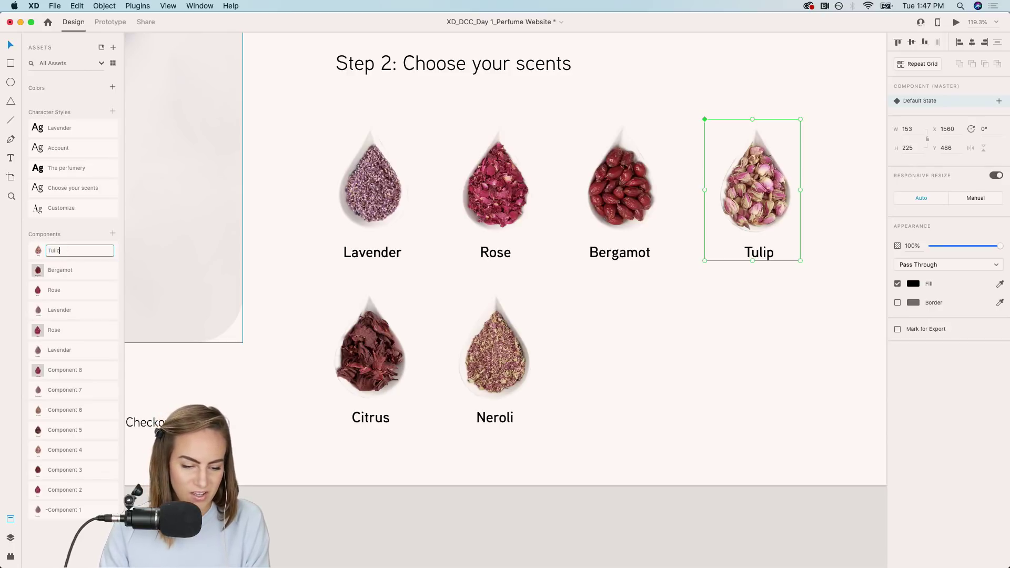
pyautogui.press('Return')
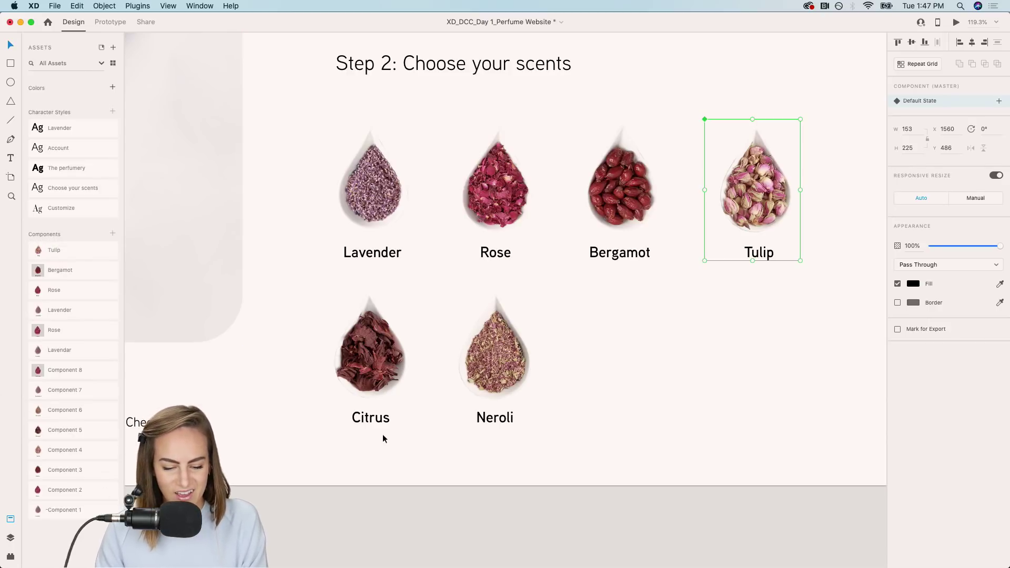
# Create a component named "Citrus" from the first drop and label in the second row.
pyautogui.click(378, 419)
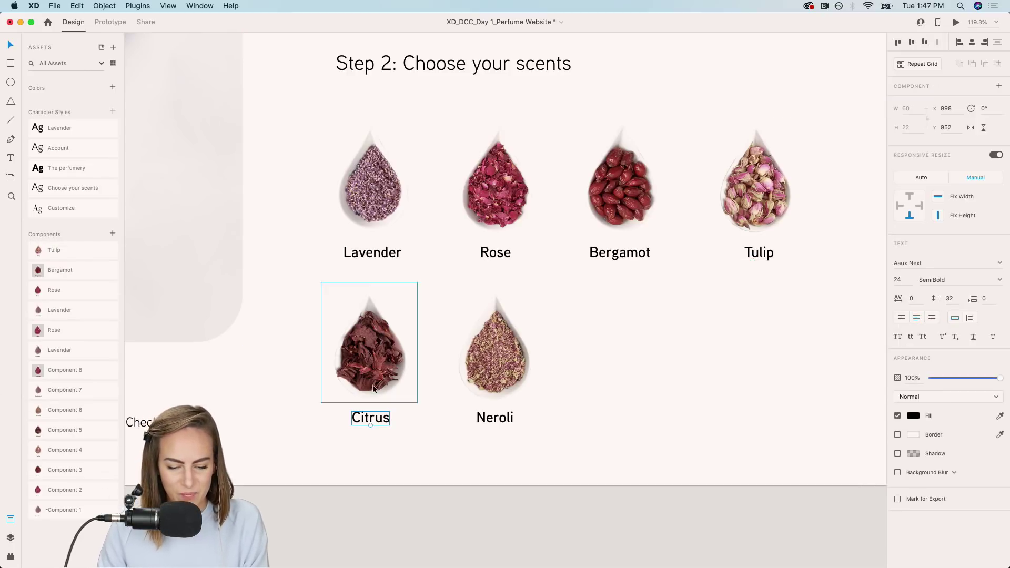
pyautogui.click(112, 234)
pyautogui.doubleClick(71, 250)
pyautogui.write('Citrus')
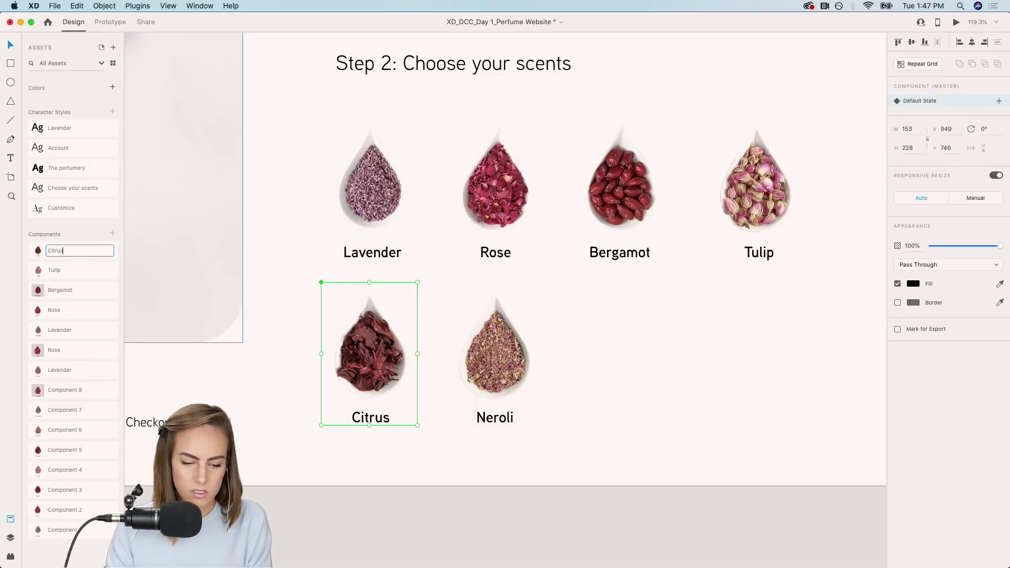
pyautogui.press('Return')
# Create a component named "Neroli" from the second drop and label in the second row.
pyautogui.click(478, 416)
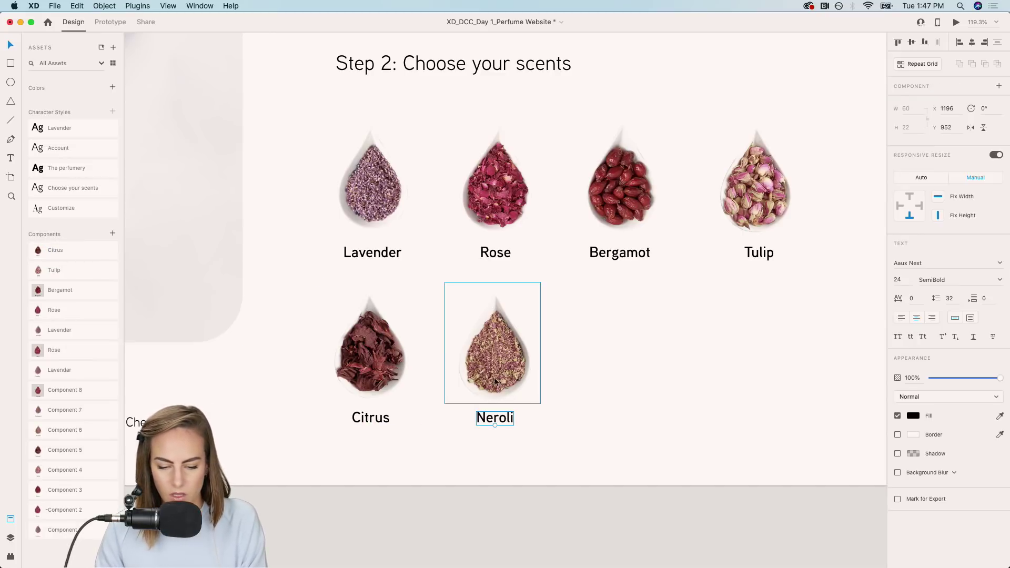
pyautogui.click(113, 233)
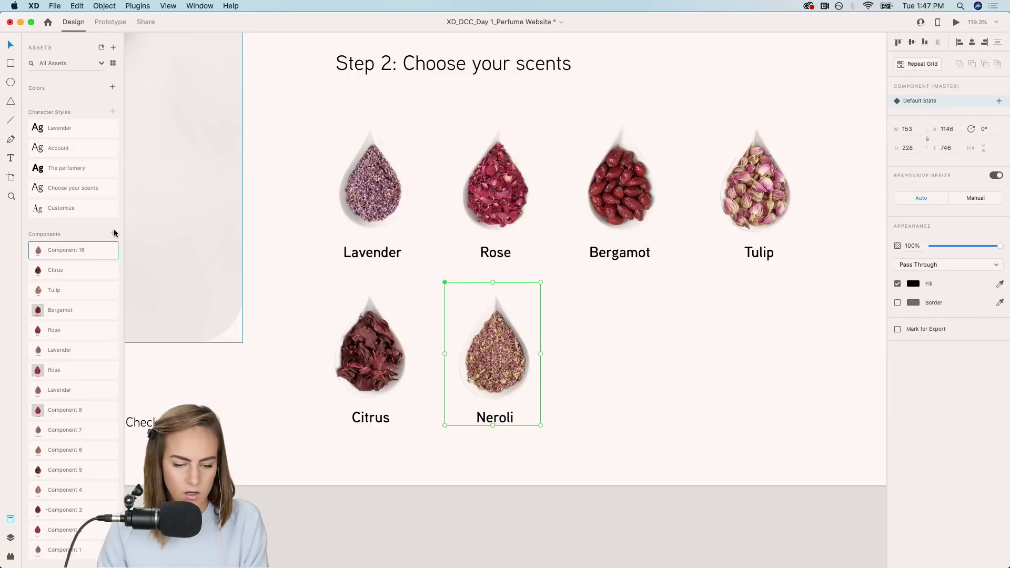
pyautogui.doubleClick(65, 251)
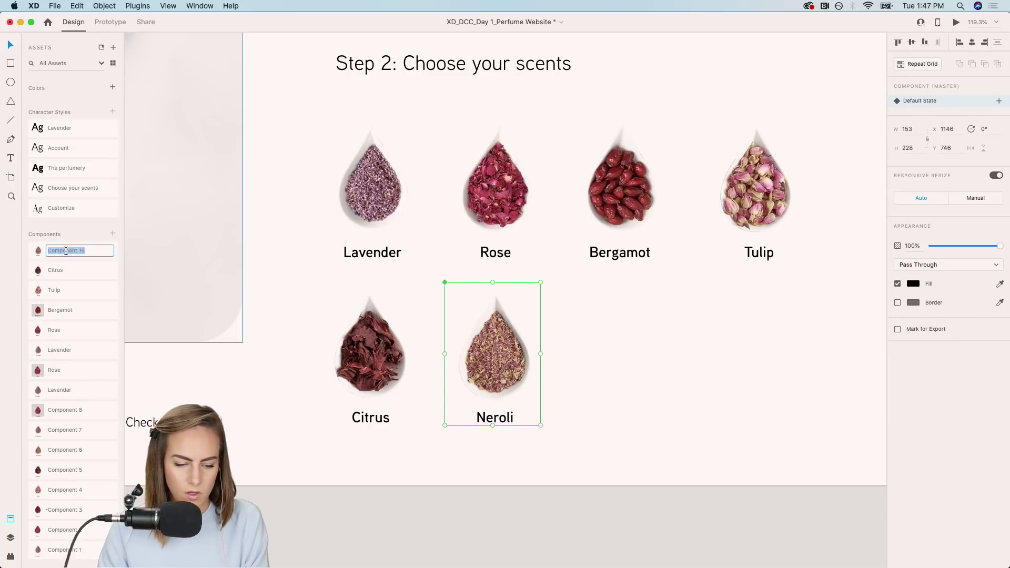
pyautogui.write('Ner')
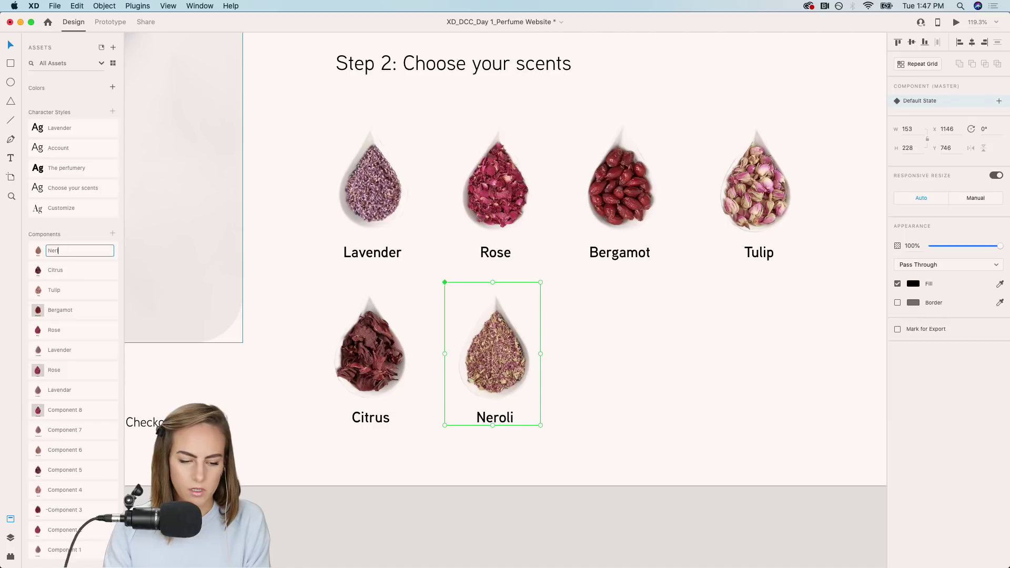
pyautogui.write('oli')
pyautogui.press('Return')
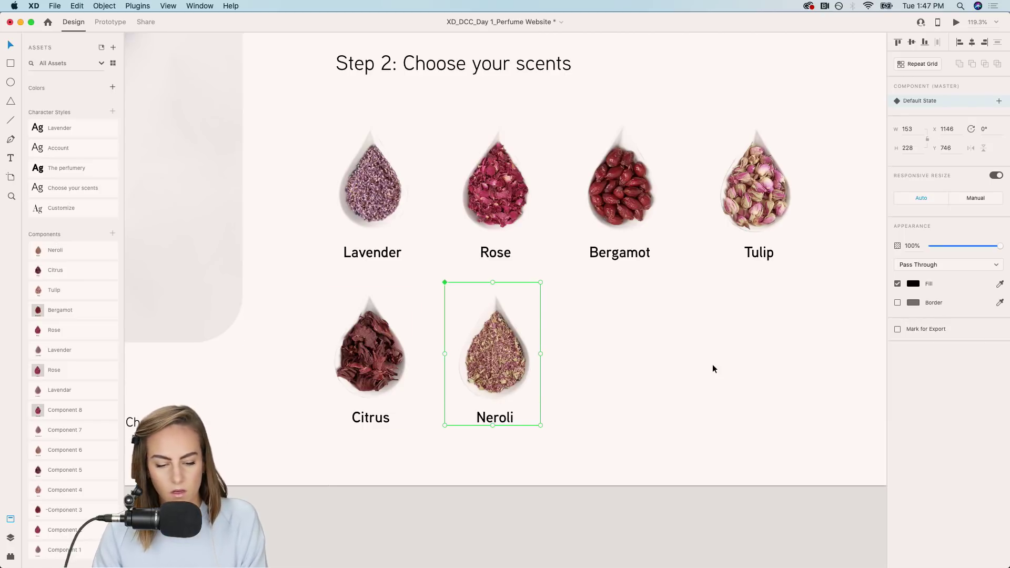
pyautogui.click(711, 368)
# Duplicate the Lavender and Rose components together into the two empty places of the second row, beside Neroli.
pyautogui.click(372, 189)
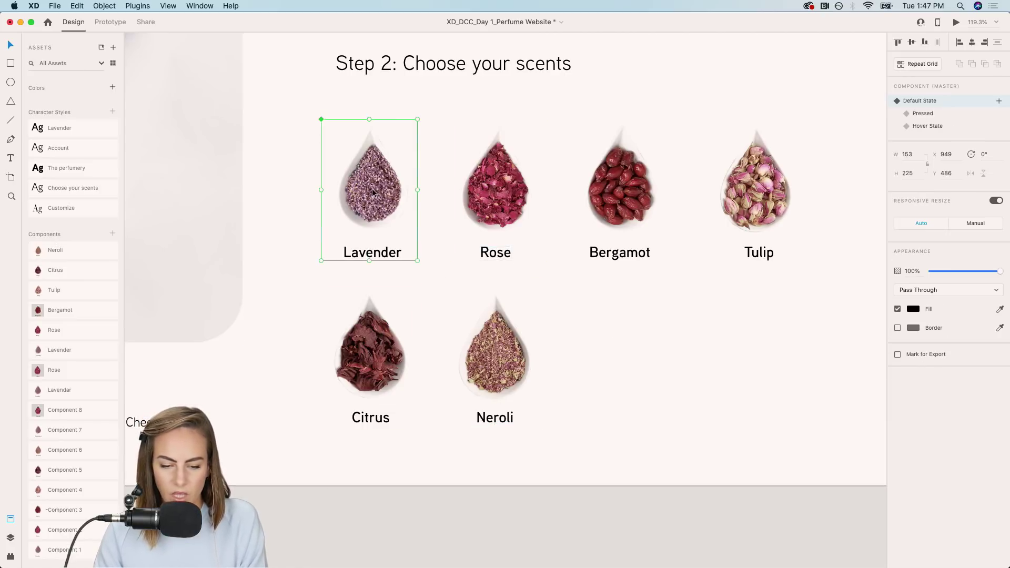
pyautogui.keyDown('shift'); pyautogui.click(540, 184); pyautogui.keyUp('shift')
pyautogui.moveTo(540, 185); pyautogui.dragTo(779, 358)
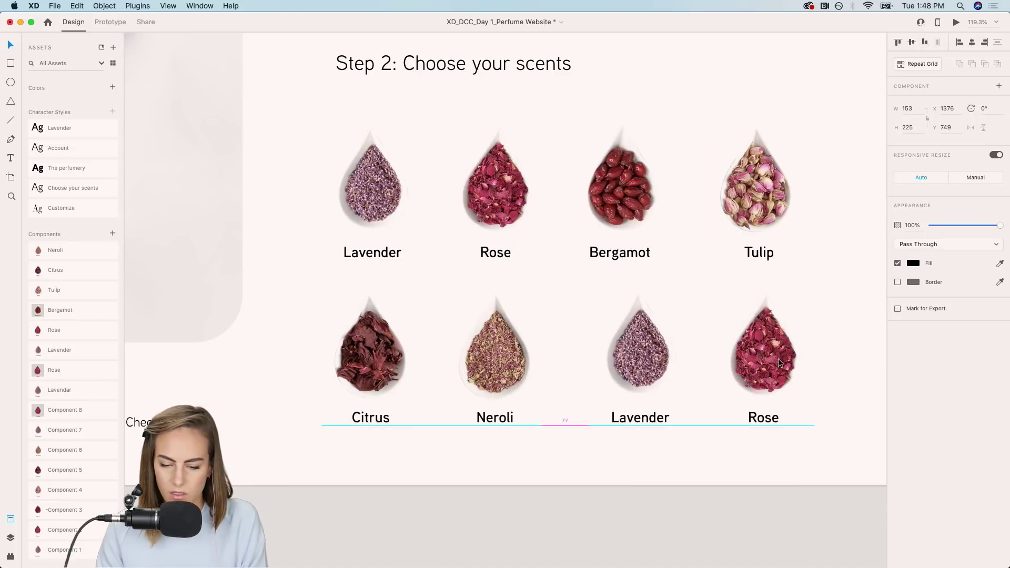
pyautogui.scroll(-3, 763, 358)
pyautogui.scroll(-3, 779, 343)
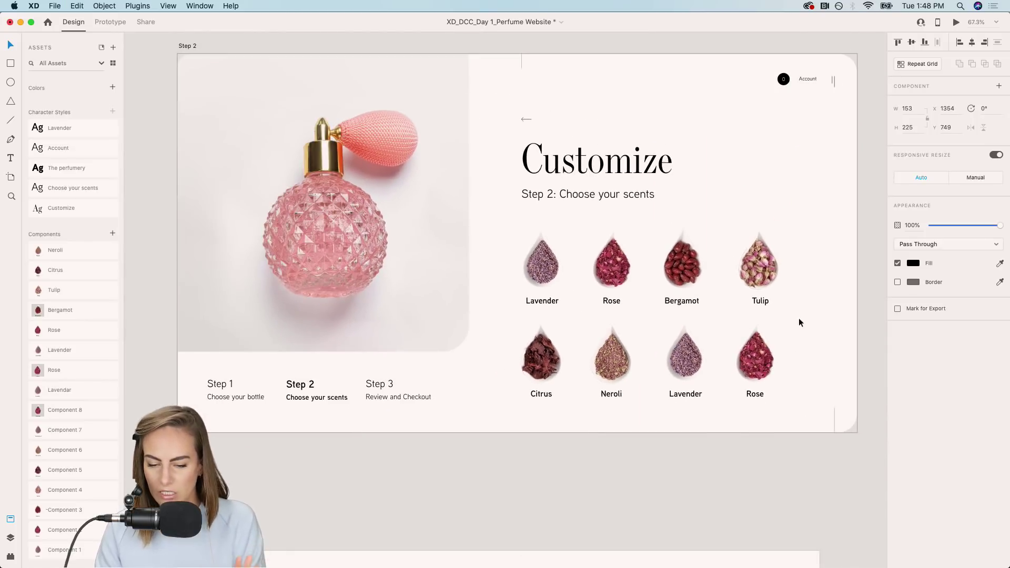
pyautogui.click(700, 517)
# Add a new state named "Pressed" to the Rose component in the first row.
pyautogui.scroll(5, 595, 261)
pyautogui.click(594, 261)
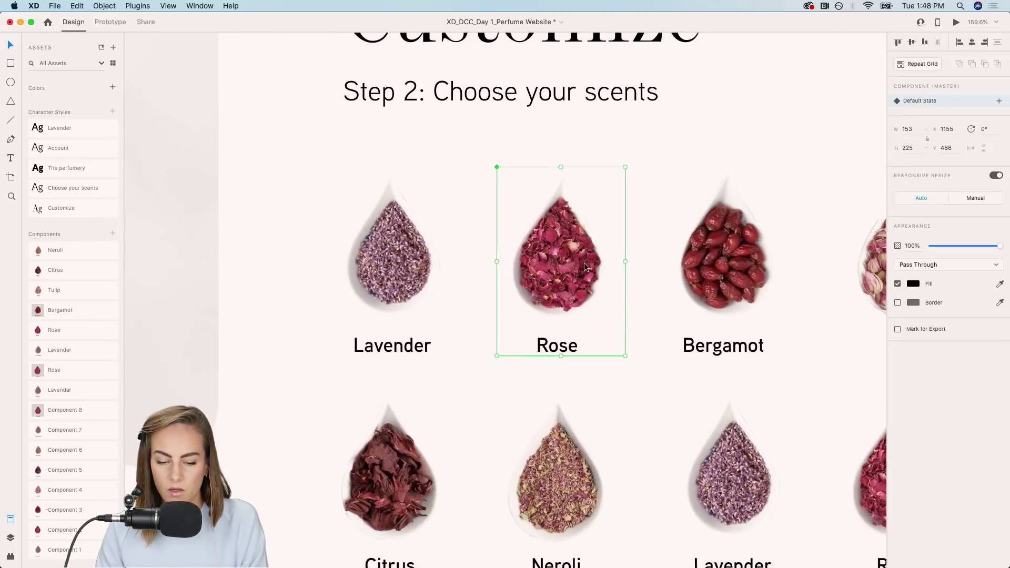
pyautogui.hscroll(3, 714, 198)
pyautogui.scroll(-2, 715, 198)
pyautogui.click(999, 103)
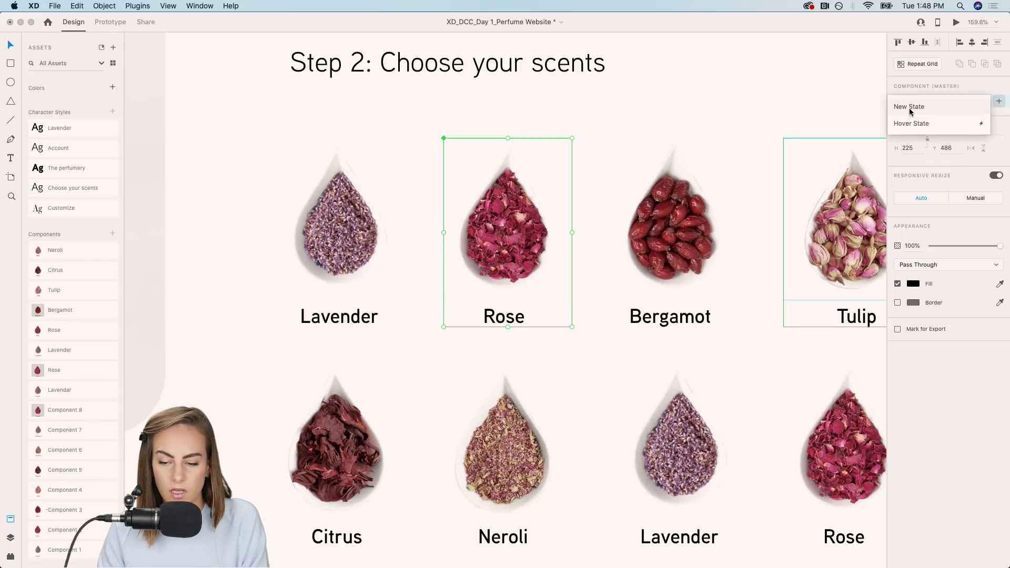
pyautogui.click(909, 112)
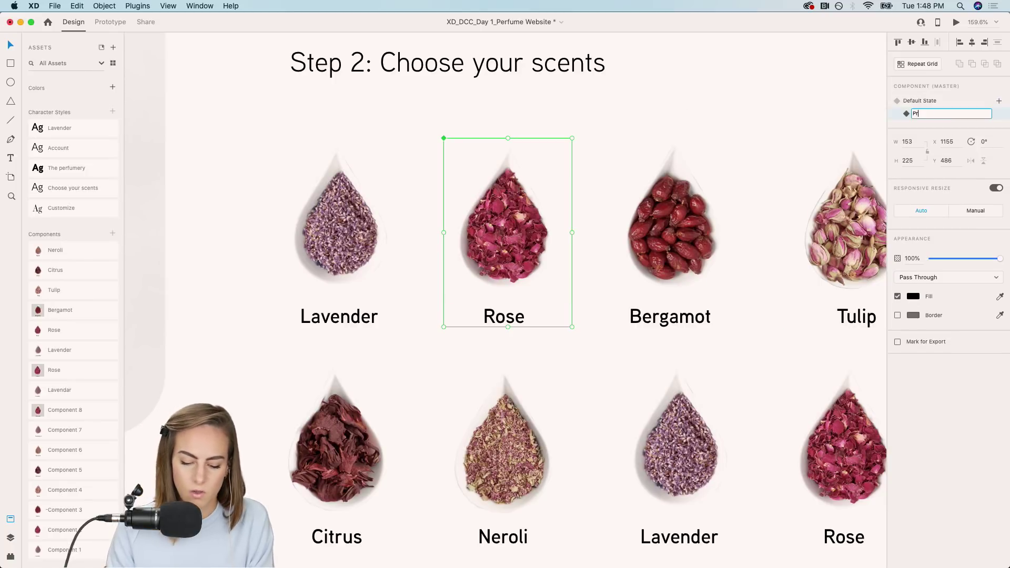
pyautogui.write('Pressed')
pyautogui.press('Return')
# Copy the black checkmark badge from the artboard below into Rose's Pressed state, overlapping the upper part of the drop.
pyautogui.click(497, 80)
pyautogui.scroll(-5, 497, 81)
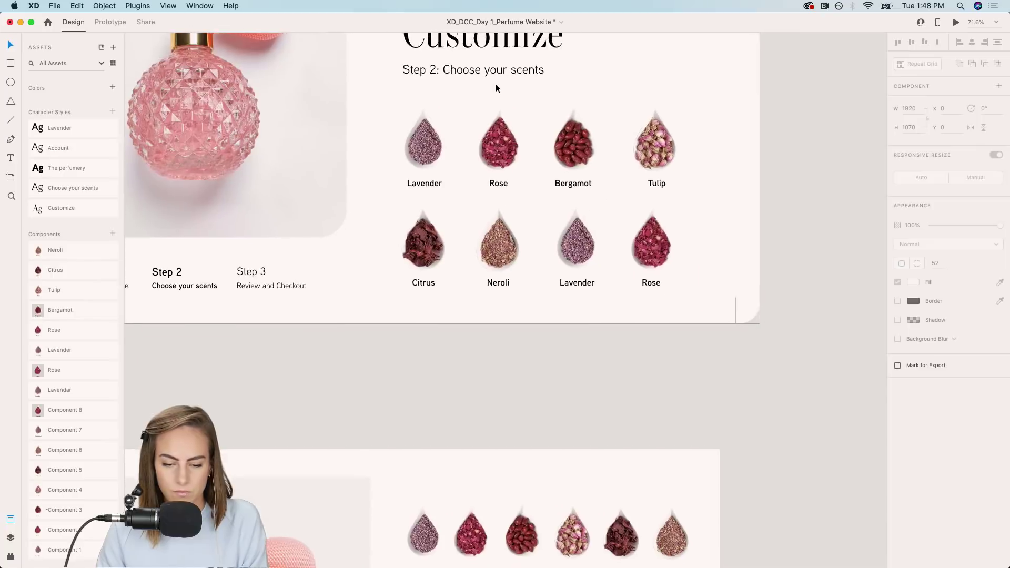
pyautogui.scroll(-5, 497, 298)
pyautogui.click(413, 335)
pyautogui.scroll(10, 418, 335)
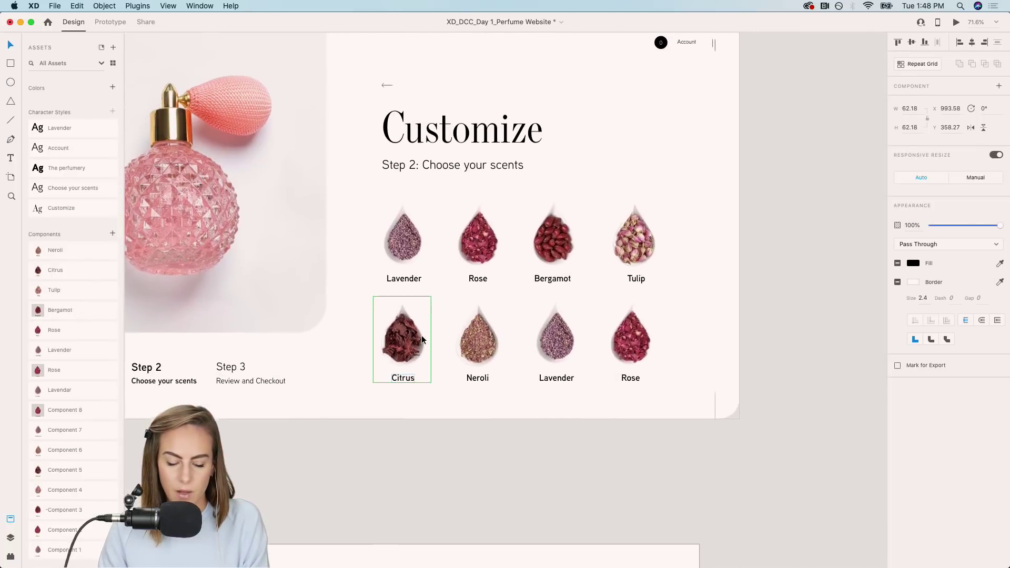
pyautogui.scroll(5, 484, 228)
pyautogui.scroll(-3, 482, 192)
pyautogui.click(489, 240)
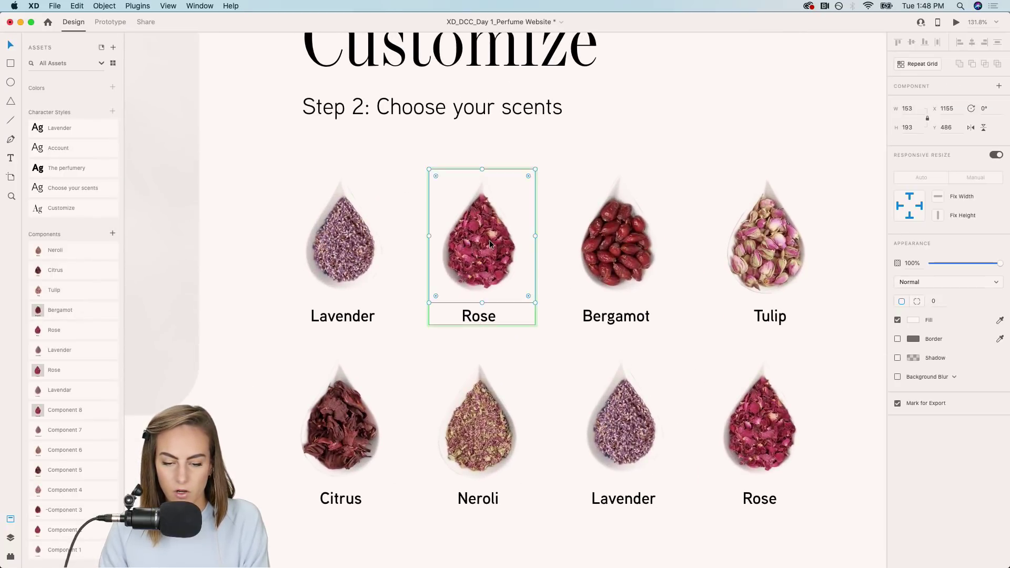
pyautogui.press('super+v')
pyautogui.moveTo(339, 105); pyautogui.dragTo(506, 215)
pyautogui.click(486, 273)
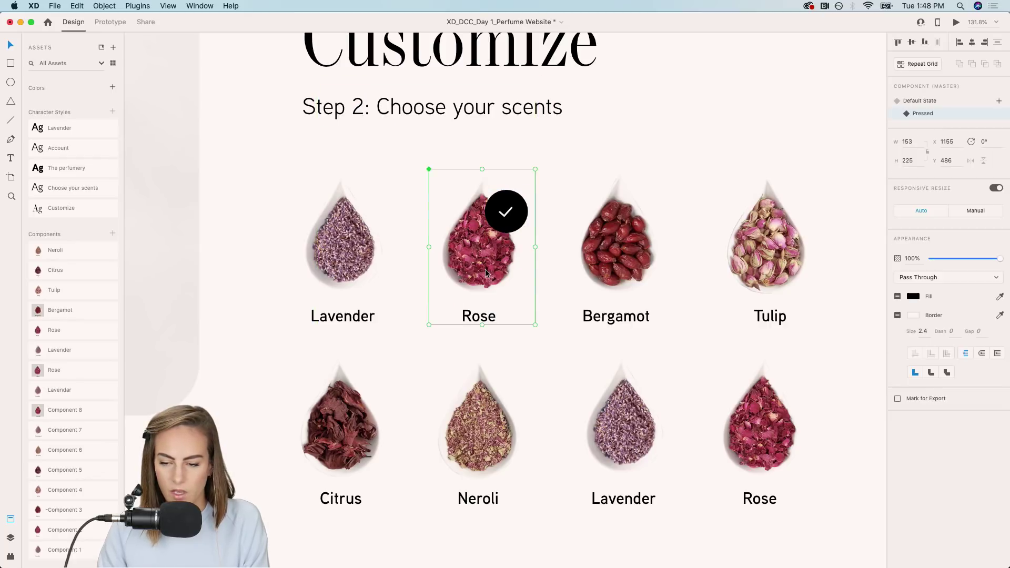
# Add a hover state with its default name to the Rose component and review its Default and Pressed states.
pyautogui.click(1000, 102)
pyautogui.click(929, 125)
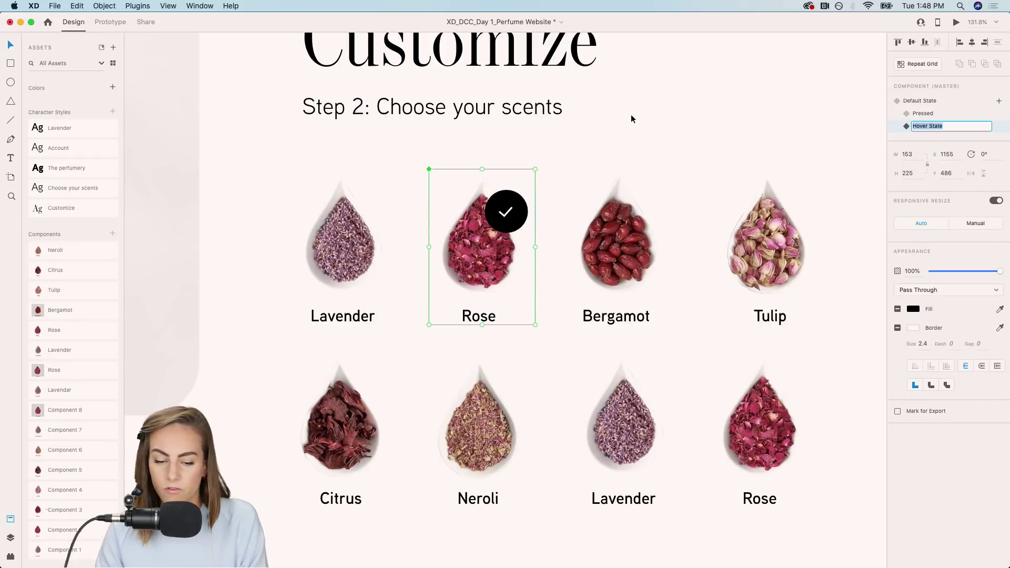
pyautogui.press('Return')
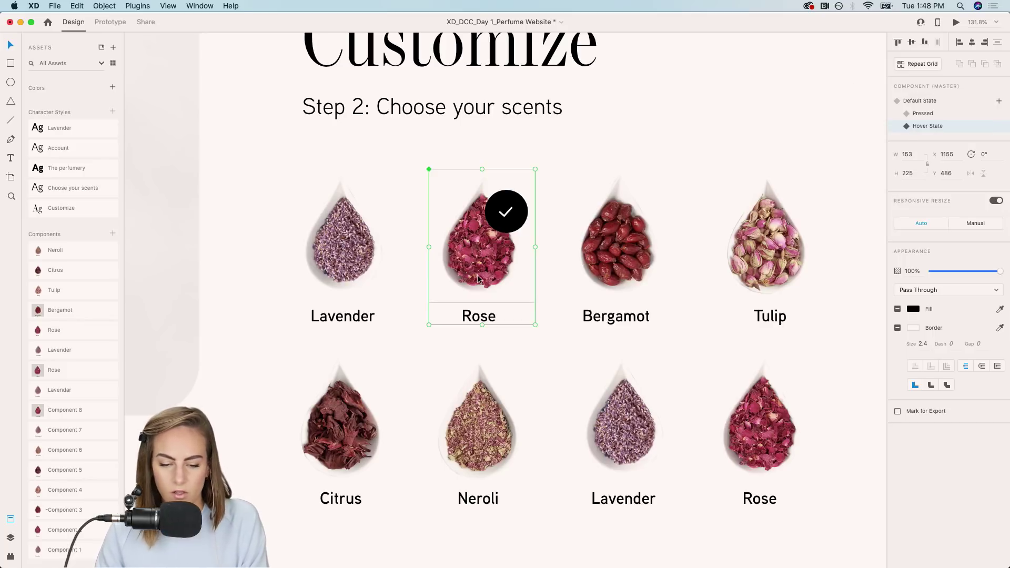
pyautogui.click(917, 101)
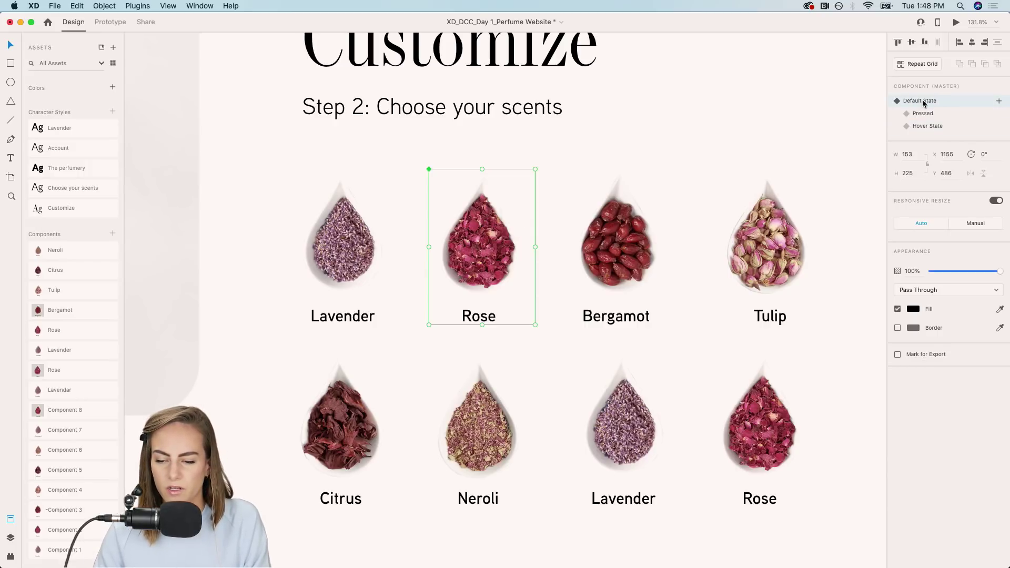
pyautogui.doubleClick(921, 114)
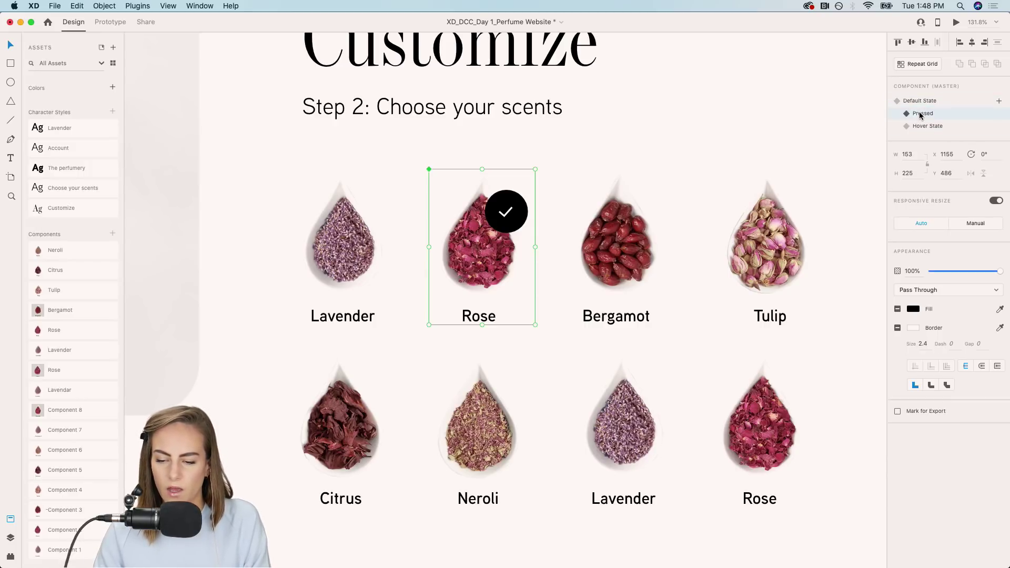
# Delete the black checkmark badge from the first-row Rose component's Hover State.
pyautogui.doubleClick(928, 127)
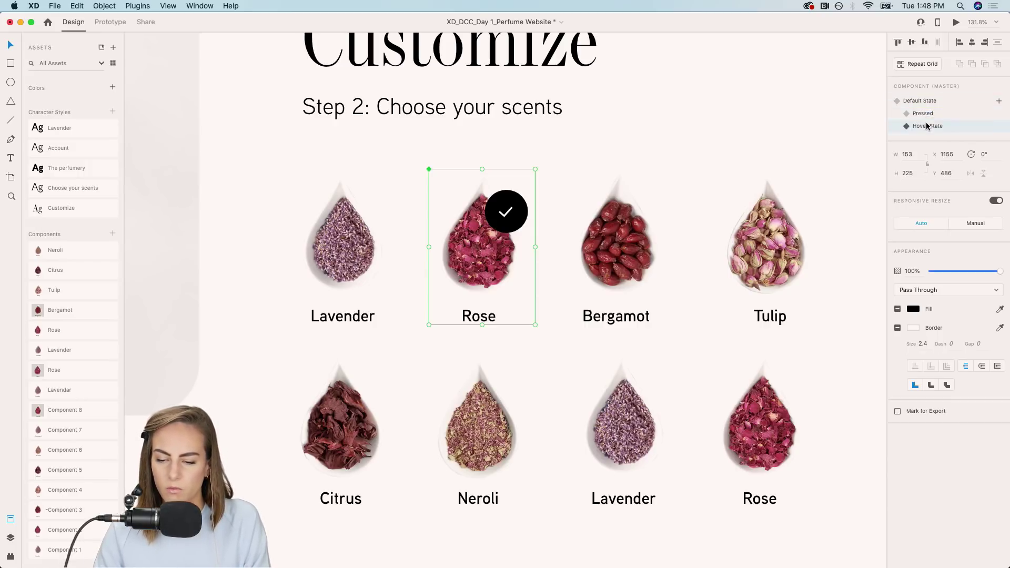
pyautogui.click(814, 150)
pyautogui.click(491, 272)
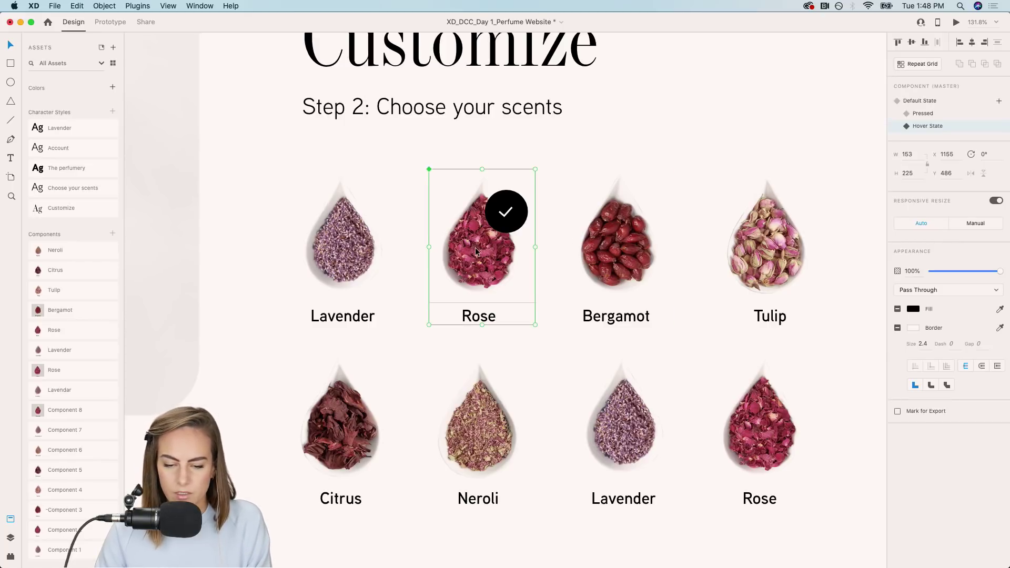
pyautogui.doubleClick(510, 200)
pyautogui.press('Delete')
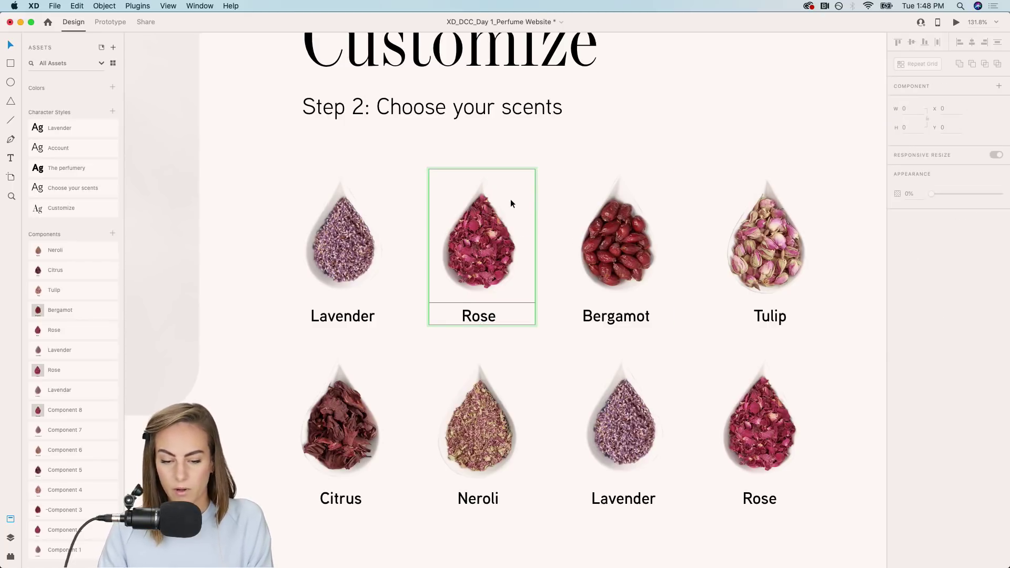
# Set the rose drop image's opacity to 50% in the Hover State, and return the Rose component to its Default State.
pyautogui.click(488, 223)
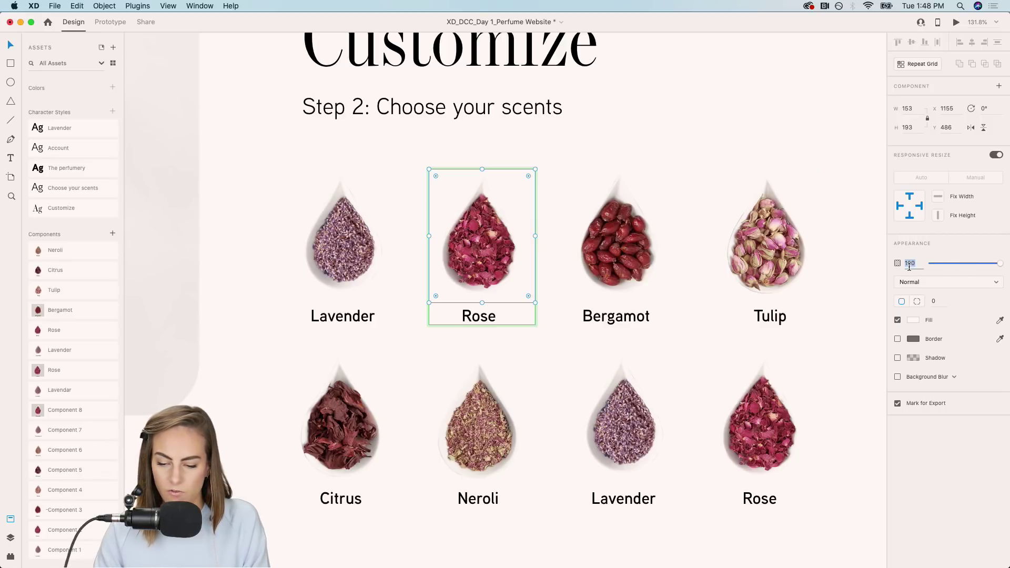
pyautogui.write('50')
pyautogui.press('Return')
pyautogui.press('Escape')
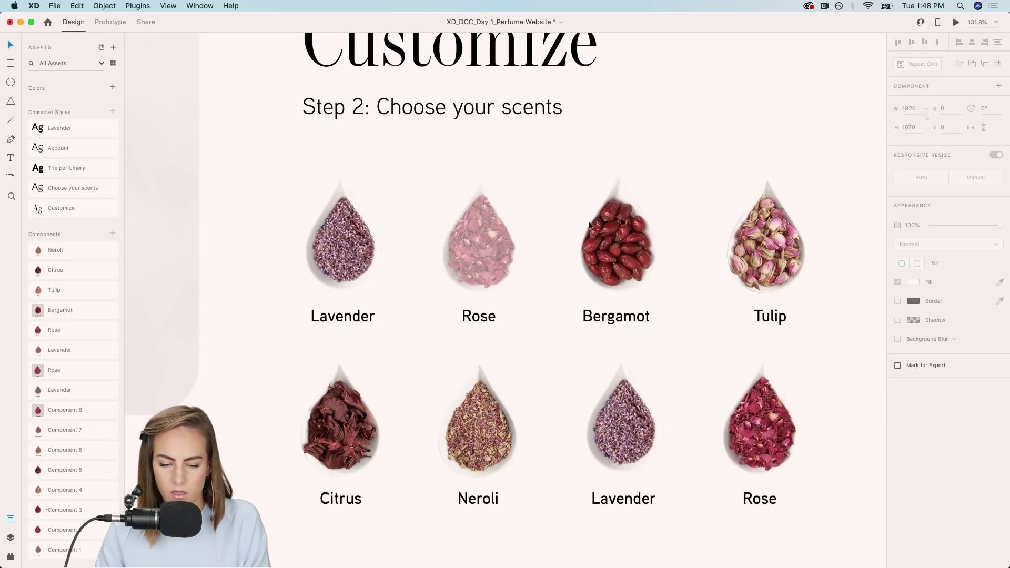
pyautogui.click(923, 102)
pyautogui.click(686, 115)
# Move Artboard – 1 farther down the canvas to leave a large gap below the Step 2 artboard.
pyautogui.scroll(-3, 687, 115)
pyautogui.hscroll(2, 686, 115)
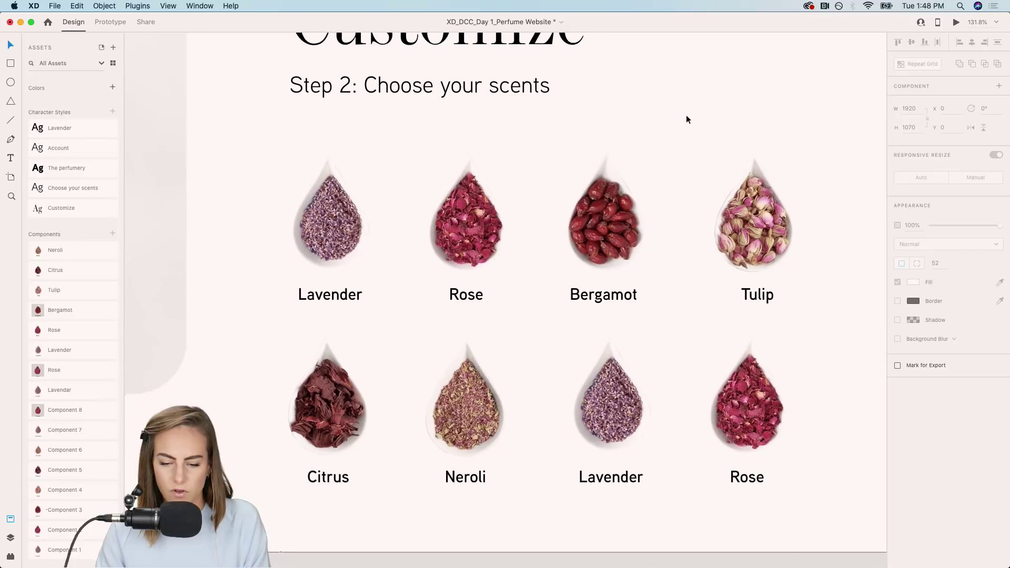
pyautogui.scroll(-6, 711, 342)
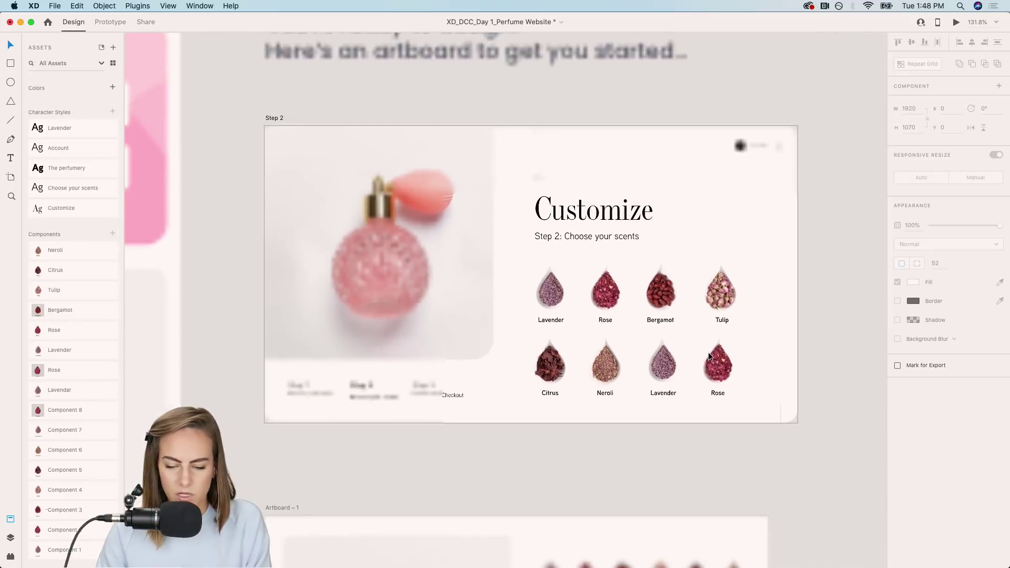
pyautogui.scroll(-3, 708, 352)
pyautogui.scroll(-2, 708, 352)
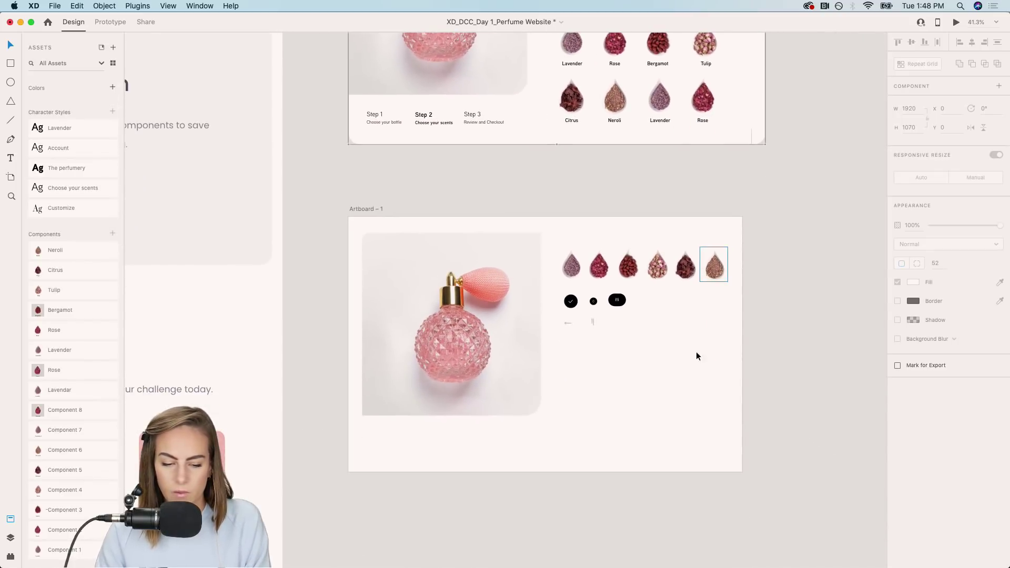
pyautogui.click(381, 210)
pyautogui.moveTo(368, 208); pyautogui.dragTo(375, 406)
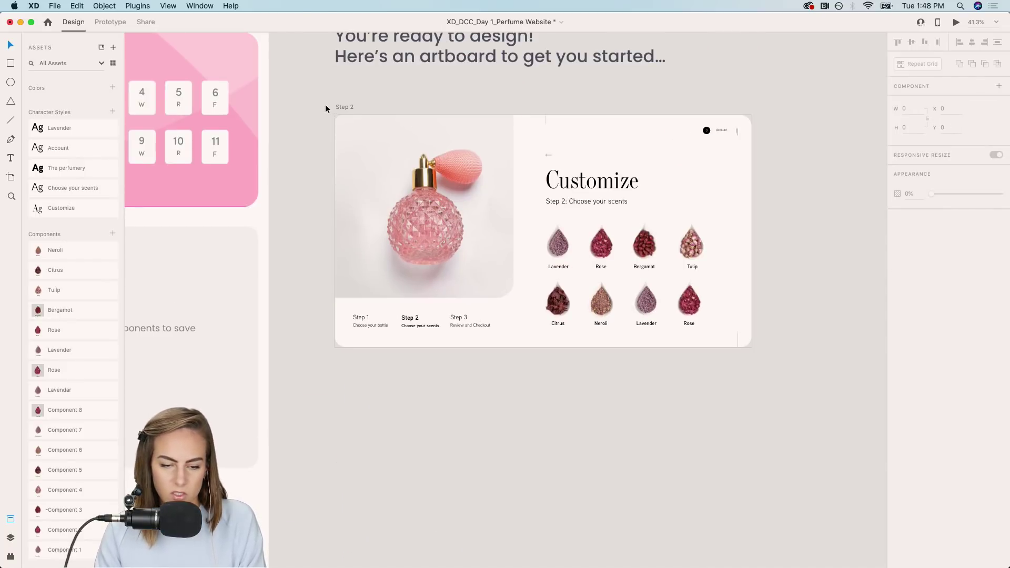
# Extend the Step 2 artboard downward to a height of about 2036, keeping its width.
pyautogui.click(344, 106)
pyautogui.scroll(-2, 535, 234)
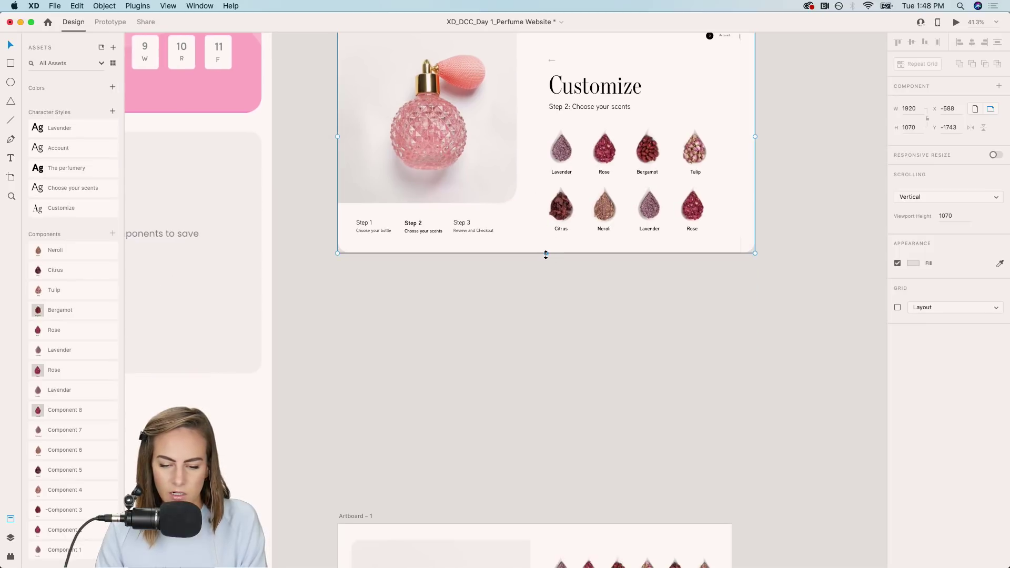
pyautogui.moveTo(547, 253); pyautogui.dragTo(566, 462)
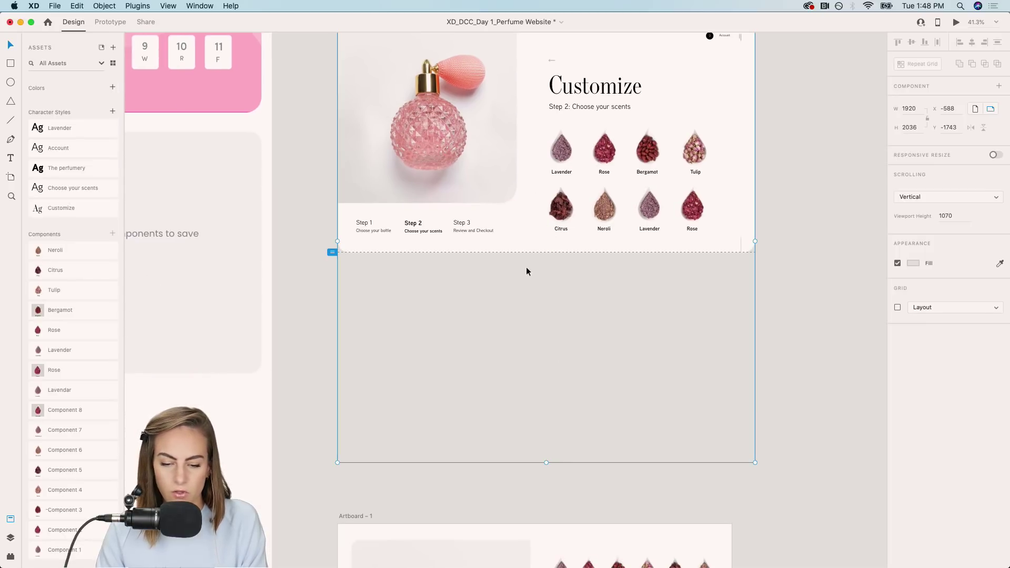
# Show the Step 2 artboard's layer list and check the locked background layer Rectangle 1792.
pyautogui.click(525, 217)
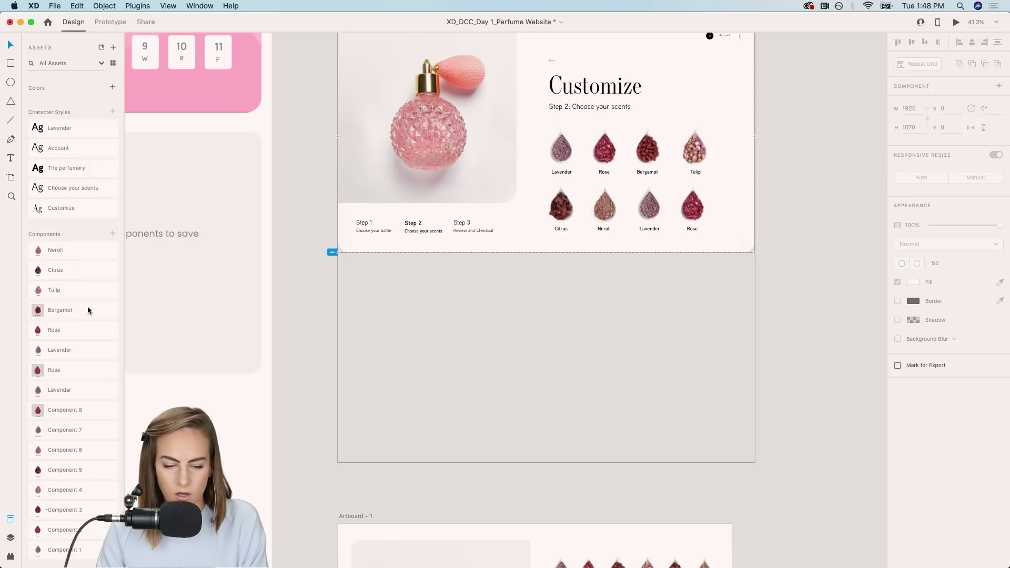
pyautogui.click(10, 538)
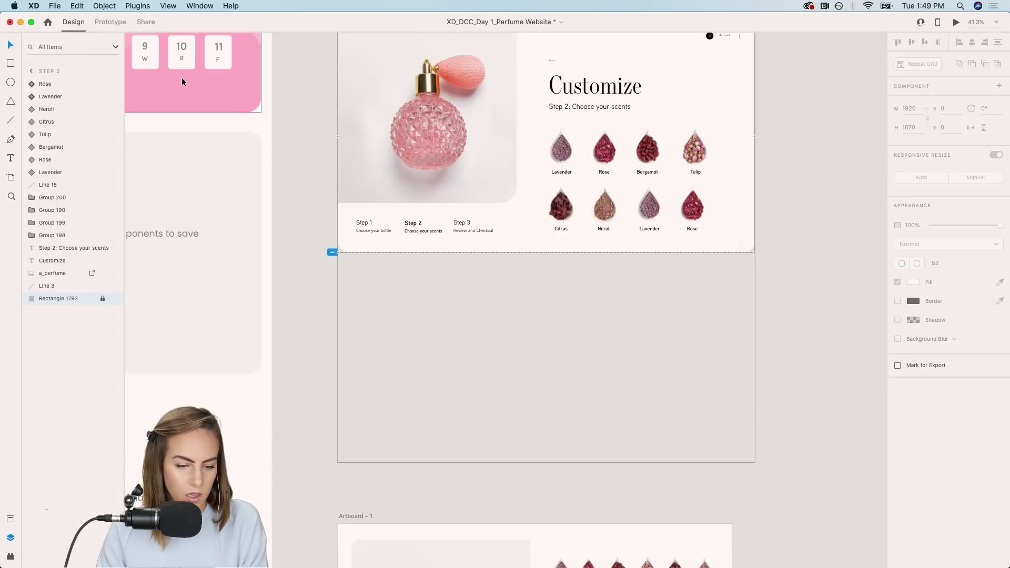
pyautogui.click(102, 298)
pyautogui.hscroll(3, 450, 274)
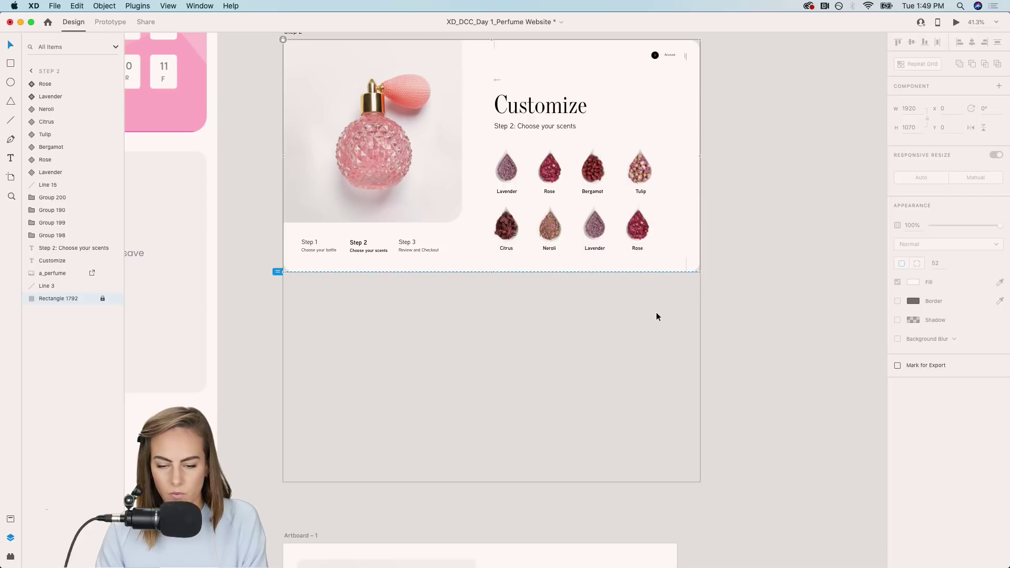
# Turn all eight scent components into one Repeat Grid and extend it down to the Step 2 artboard's lower edge.
pyautogui.moveTo(657, 317); pyautogui.dragTo(492, 176)
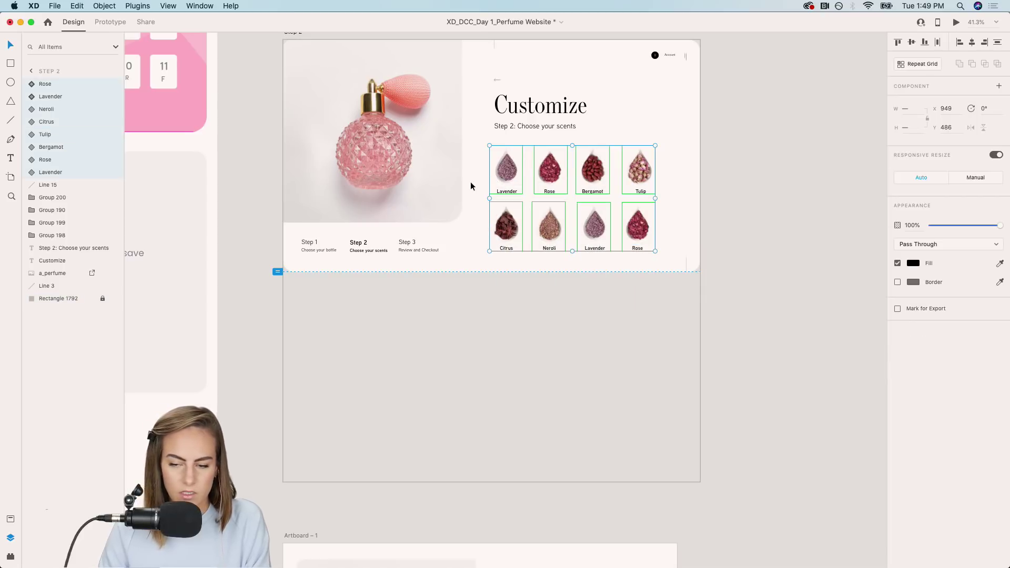
pyautogui.click(930, 64)
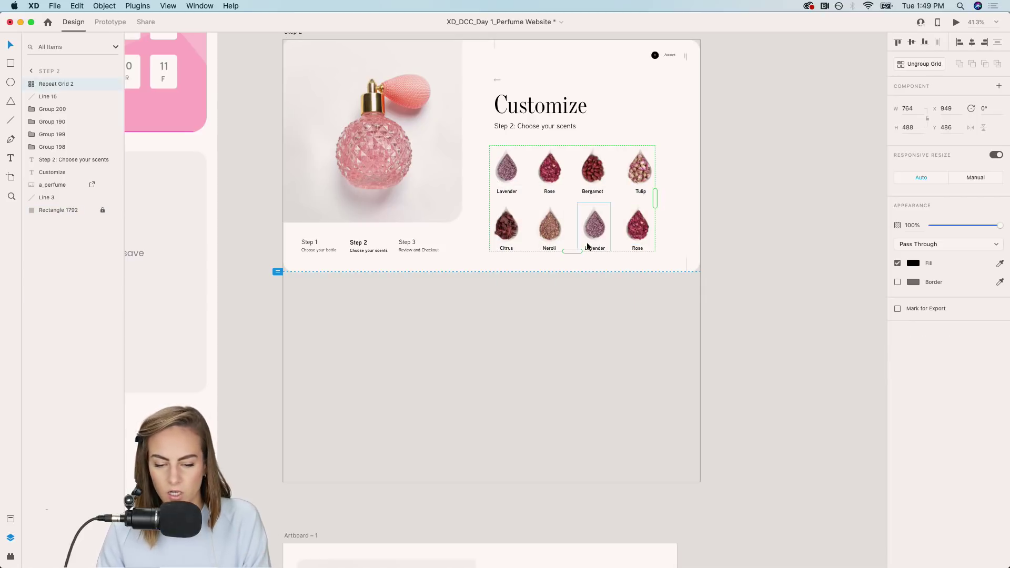
pyautogui.moveTo(572, 251); pyautogui.dragTo(600, 483)
pyautogui.click(772, 396)
# Preview the Step 2 artboard and examine how its contents move when the page scrolls, then close the preview.
pyautogui.scroll(5, 567, 207)
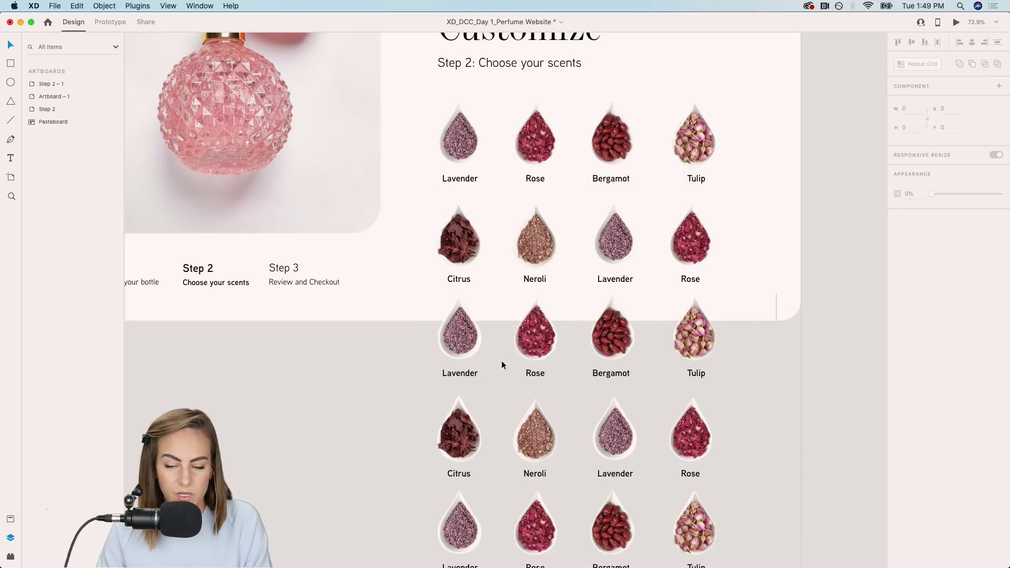
pyautogui.scroll(5, 501, 361)
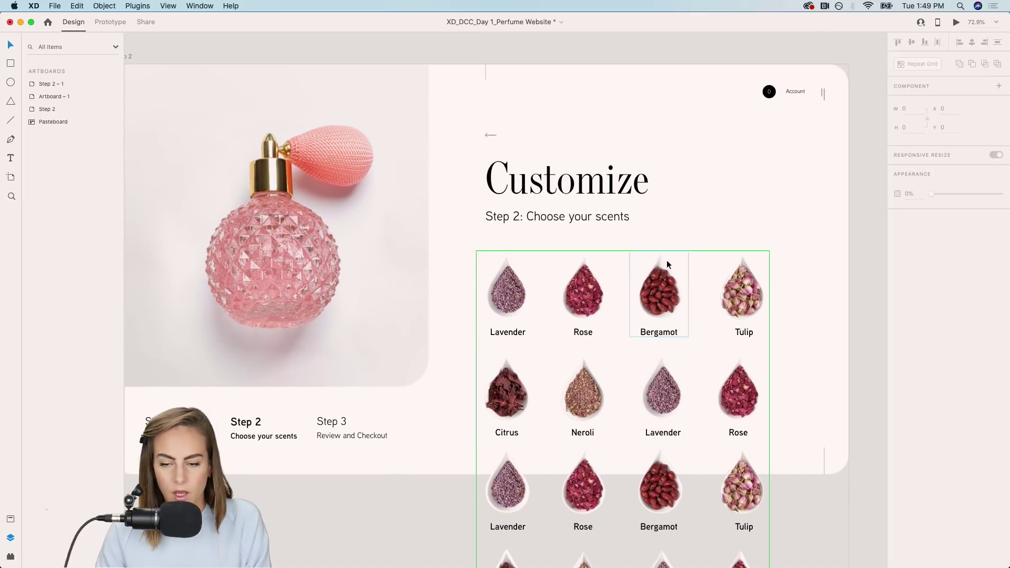
pyautogui.click(739, 218)
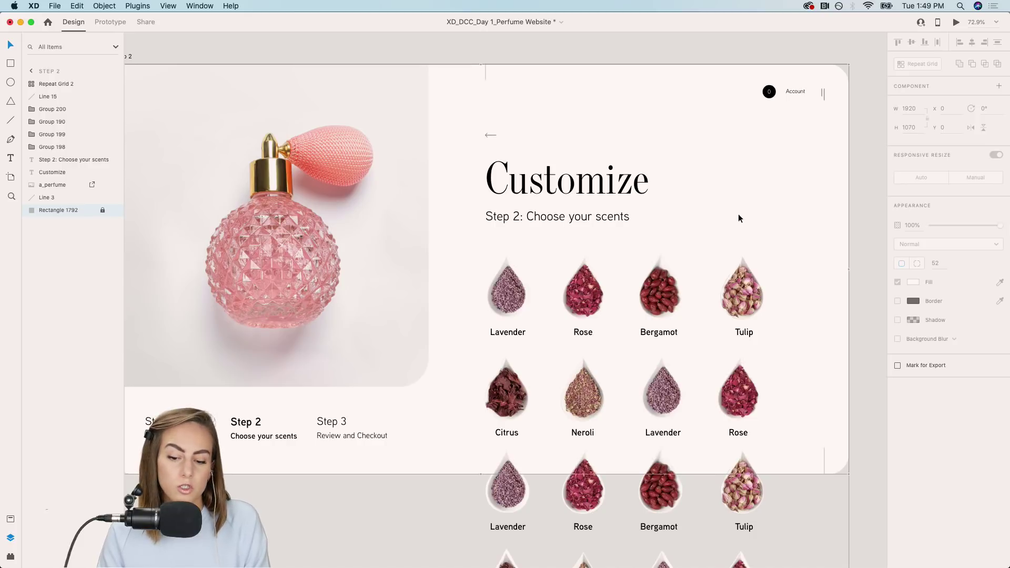
pyautogui.scroll(-2, 739, 218)
pyautogui.hscroll(-2, 739, 218)
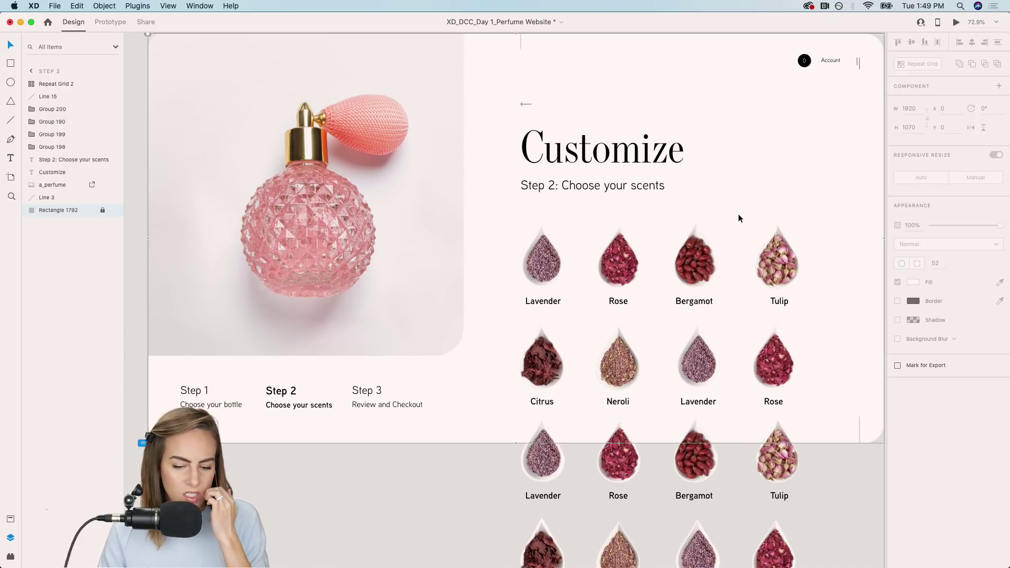
pyautogui.scroll(1, 739, 218)
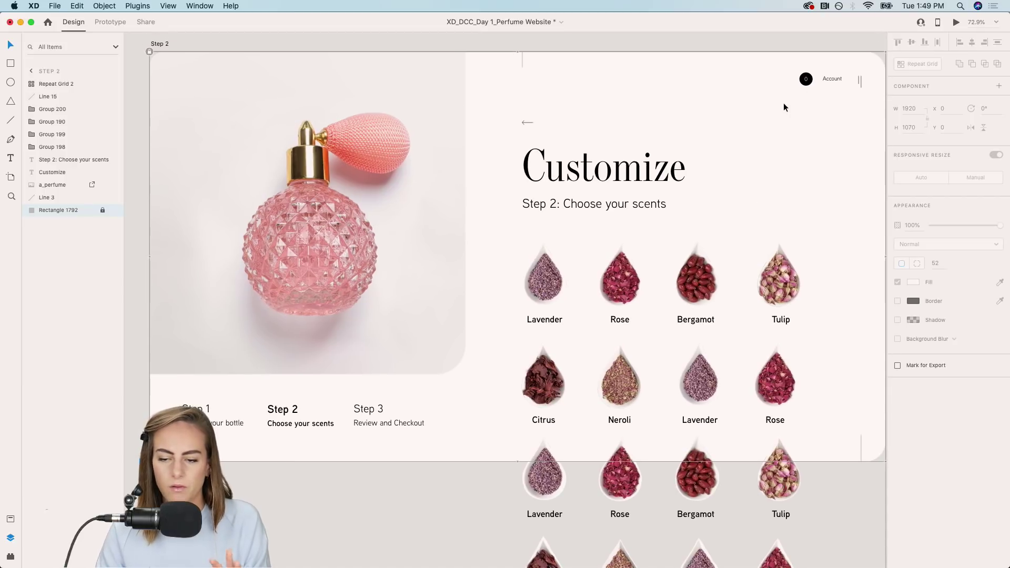
pyautogui.click(956, 23)
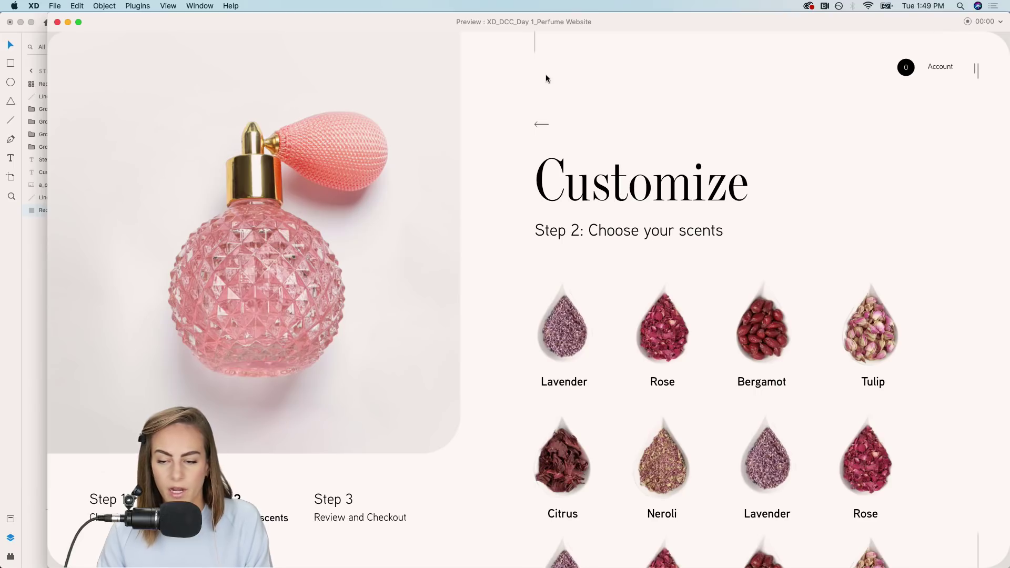
pyautogui.scroll(-10, 564, 325)
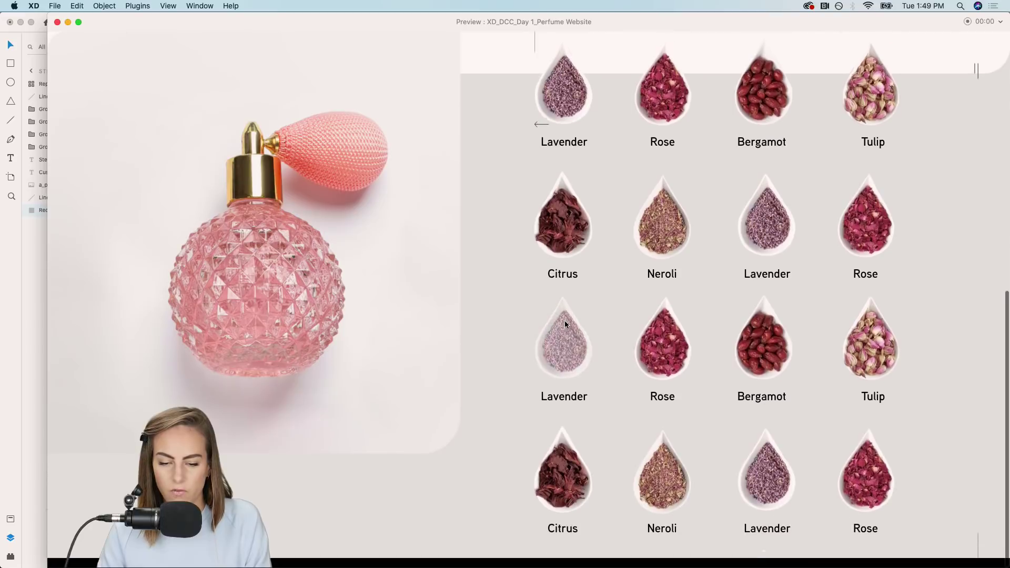
pyautogui.scroll(10, 565, 325)
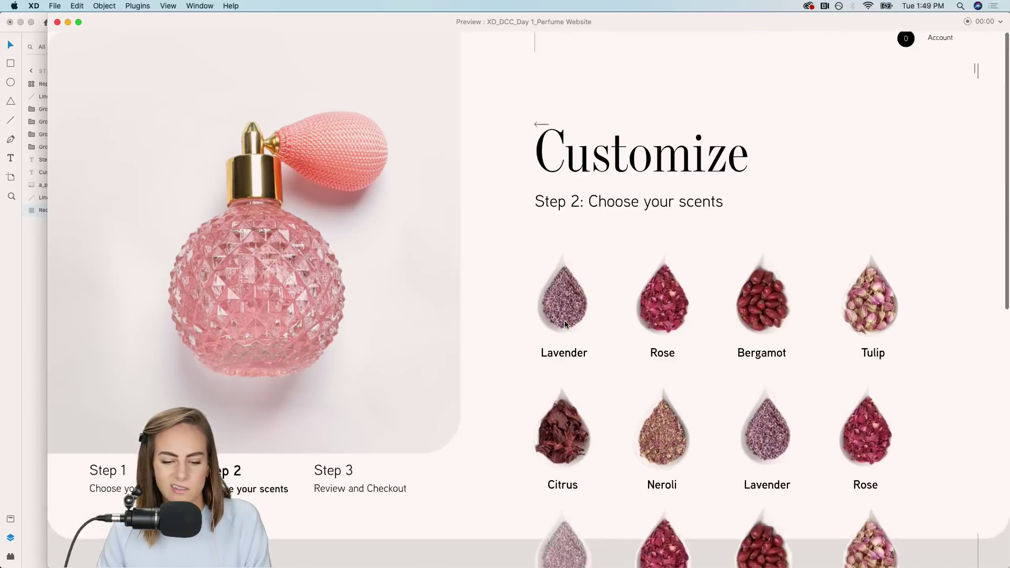
pyautogui.scroll(-10, 616, 356)
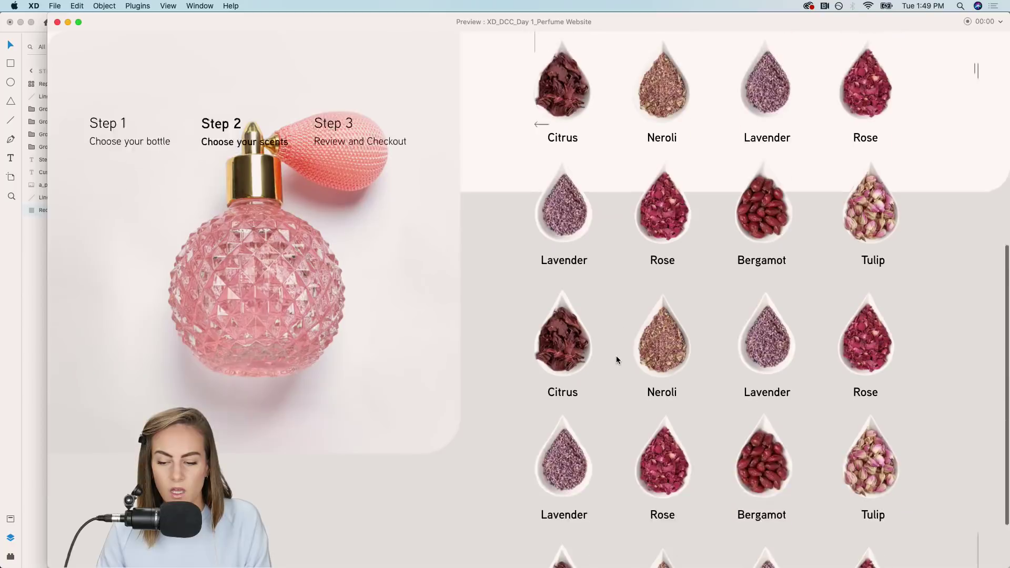
pyautogui.click(57, 22)
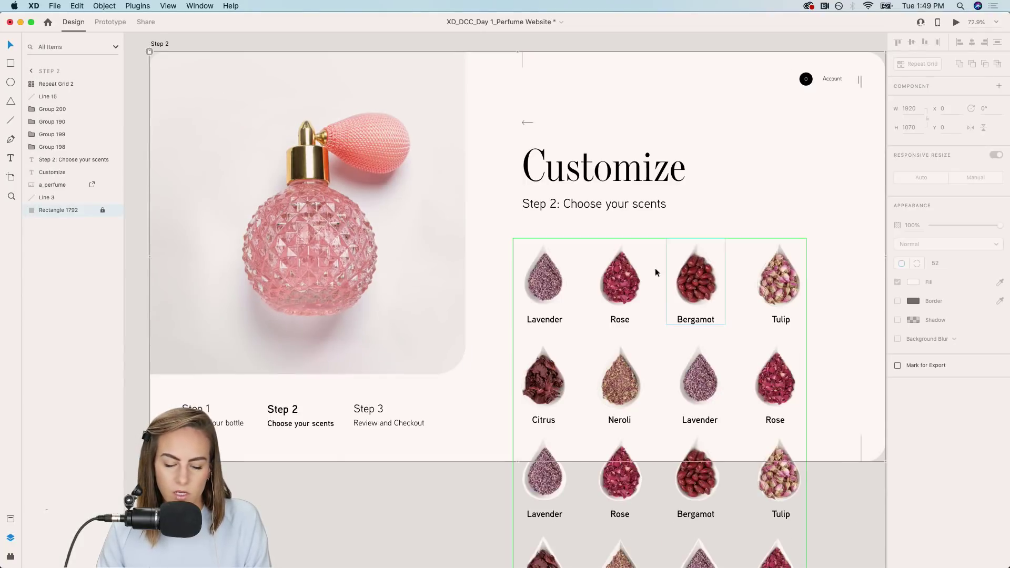
# Fix the position when scrolling of the Step 2 header texts, arrow, account and menu groups, perfume image, step navigation and decorative lines.
pyautogui.click(109, 22)
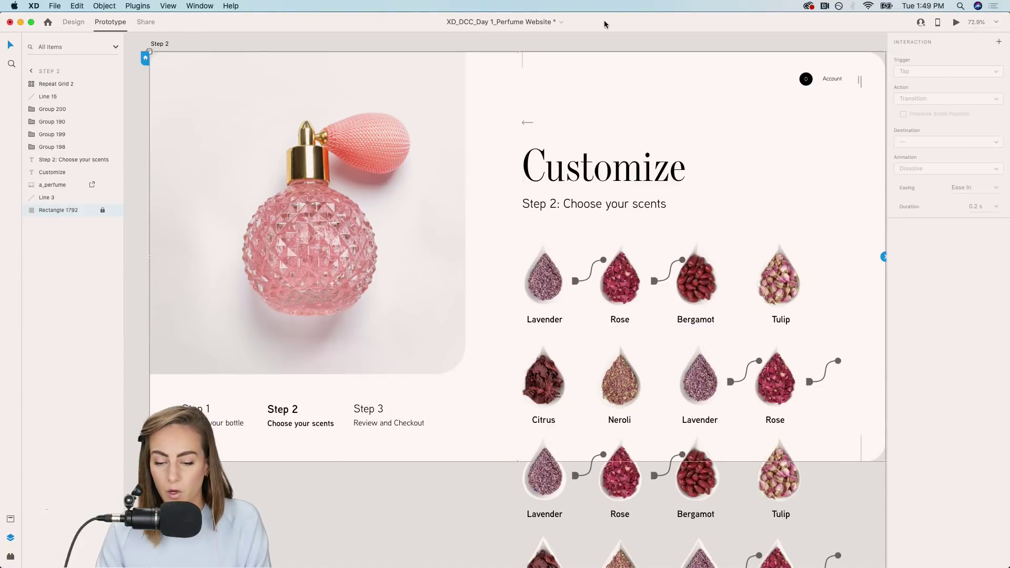
pyautogui.hscroll(3, 483, 205)
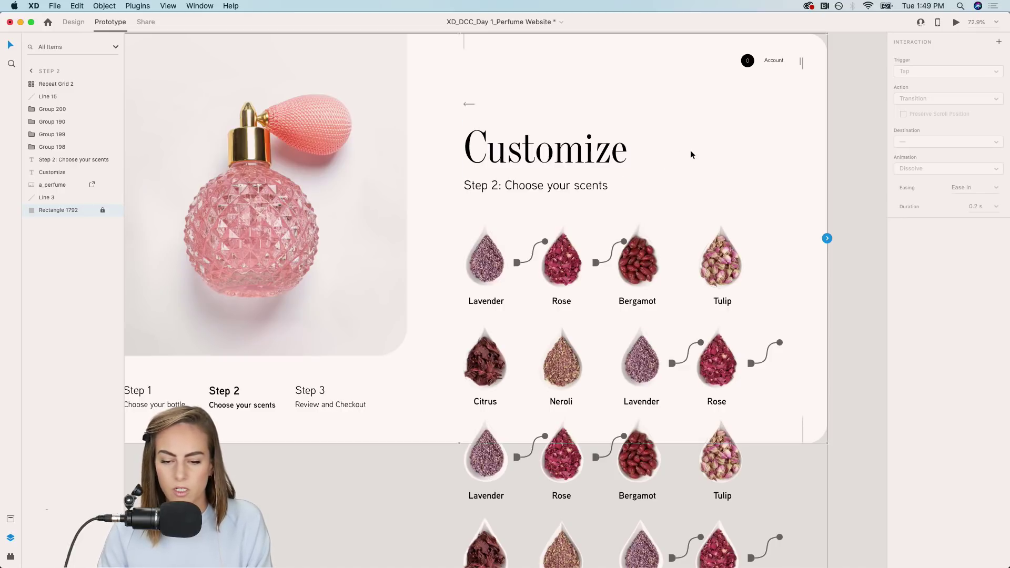
pyautogui.click(512, 141)
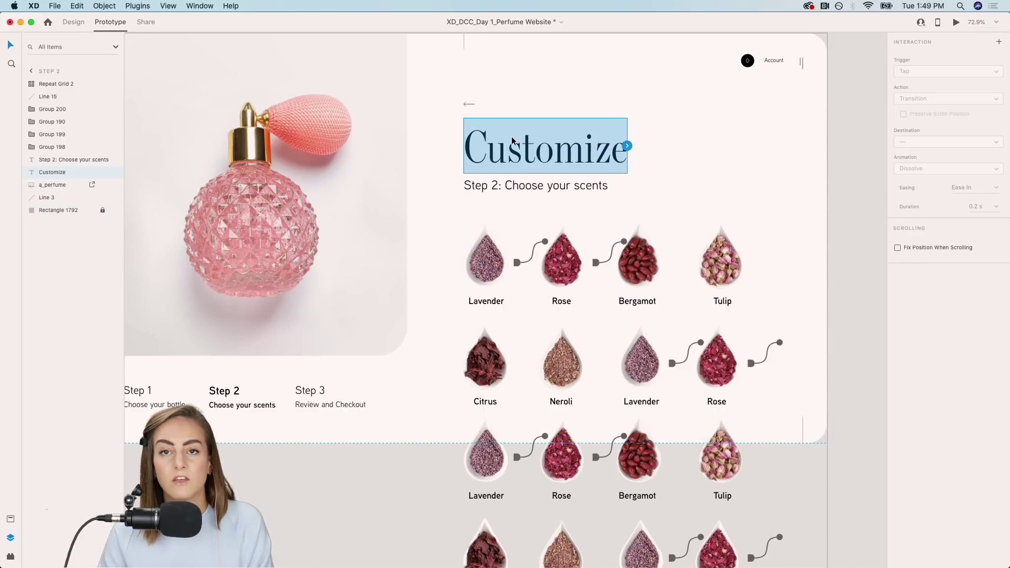
pyautogui.keyDown('shift'); pyautogui.click(464, 104); pyautogui.keyUp('shift')
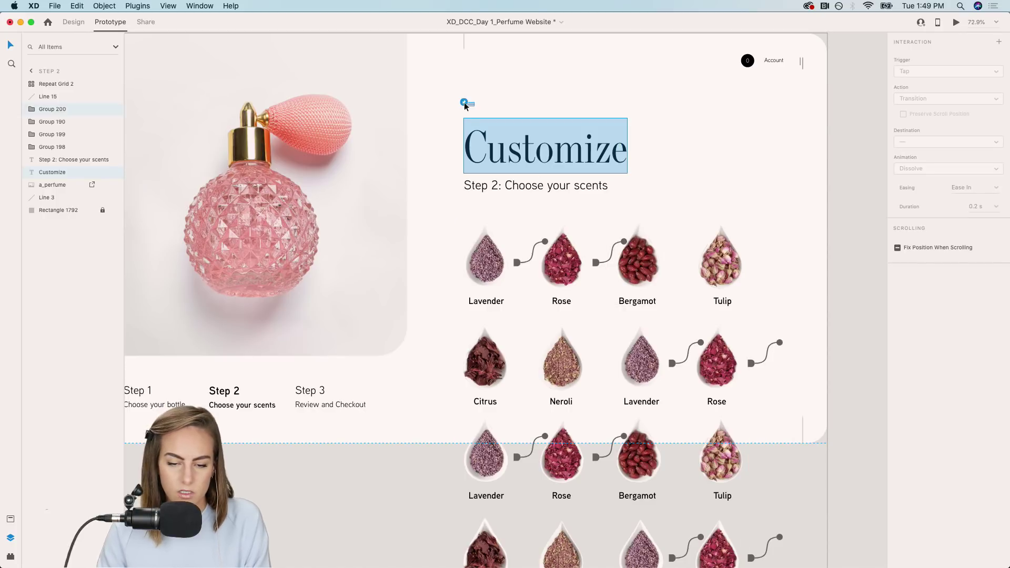
pyautogui.keyDown('shift'); pyautogui.click(464, 42); pyautogui.keyUp('shift')
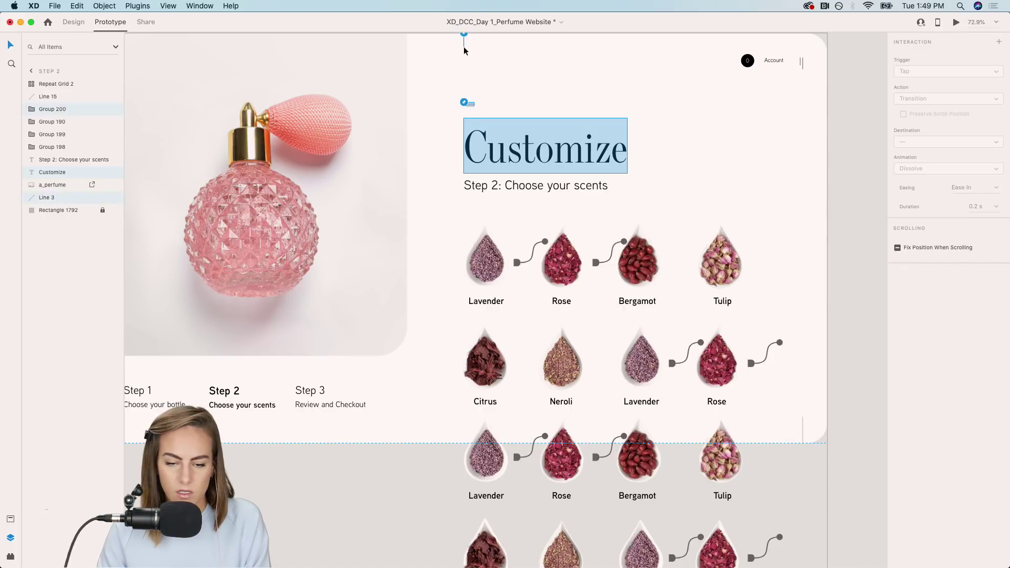
pyautogui.keyDown('shift'); pyautogui.click(750, 62); pyautogui.keyUp('shift')
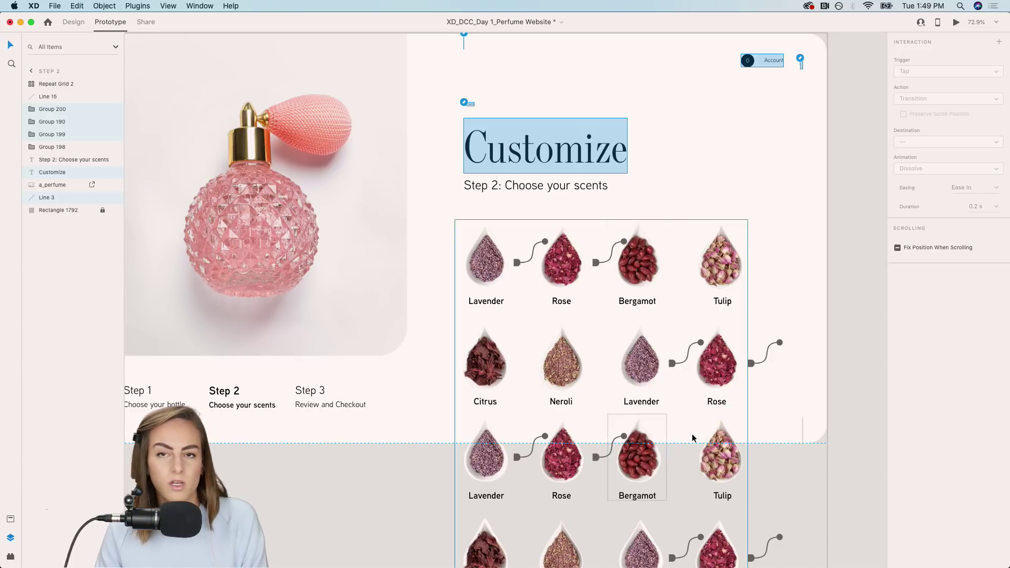
pyautogui.keyDown('shift'); pyautogui.click(566, 190); pyautogui.keyUp('shift')
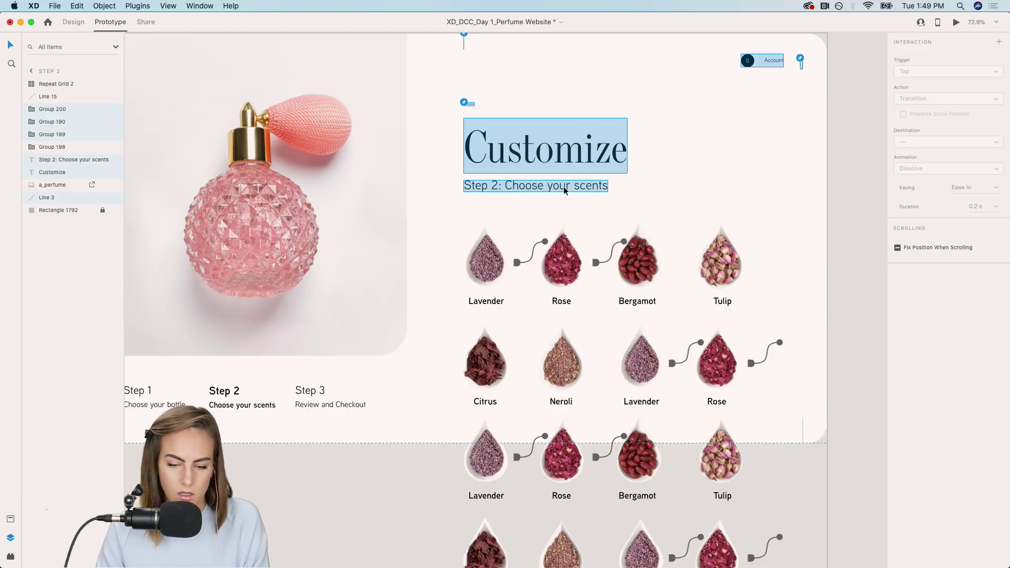
pyautogui.keyDown('shift'); pyautogui.click(337, 410); pyautogui.keyUp('shift')
pyautogui.keyDown('shift'); pyautogui.click(289, 230); pyautogui.keyUp('shift')
pyautogui.scroll(3, 289, 230)
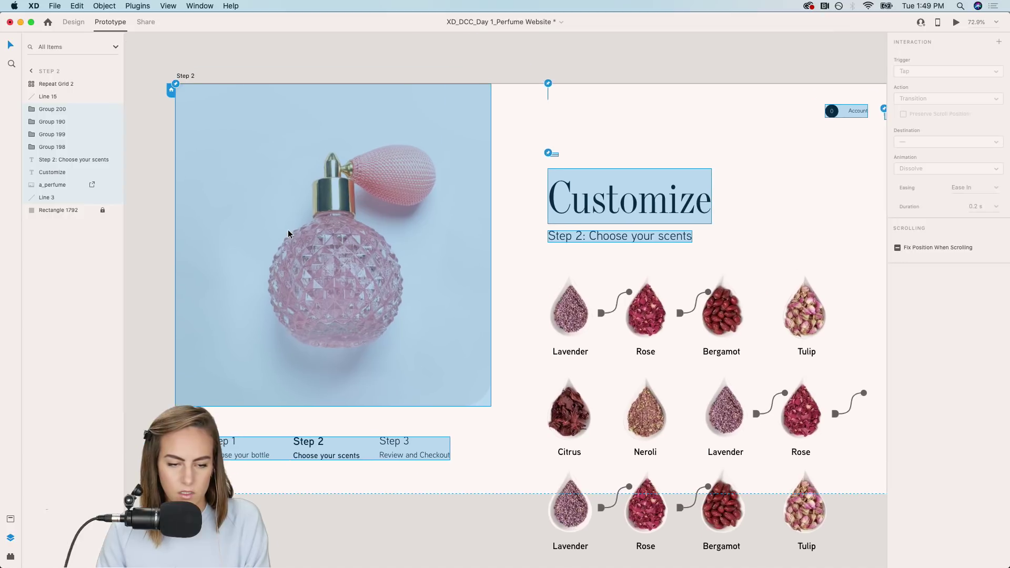
pyautogui.hscroll(3, 289, 230)
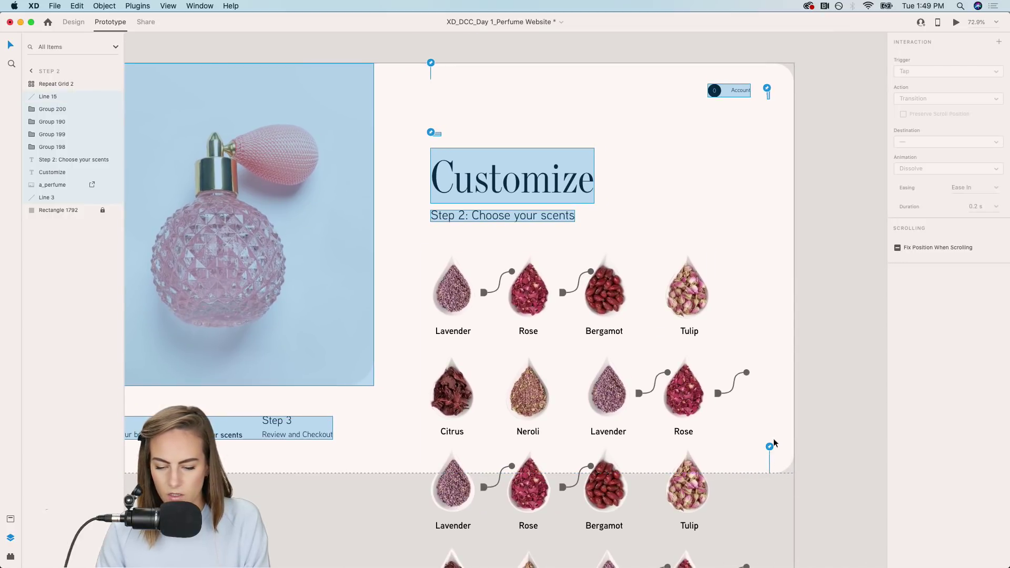
pyautogui.click(898, 249)
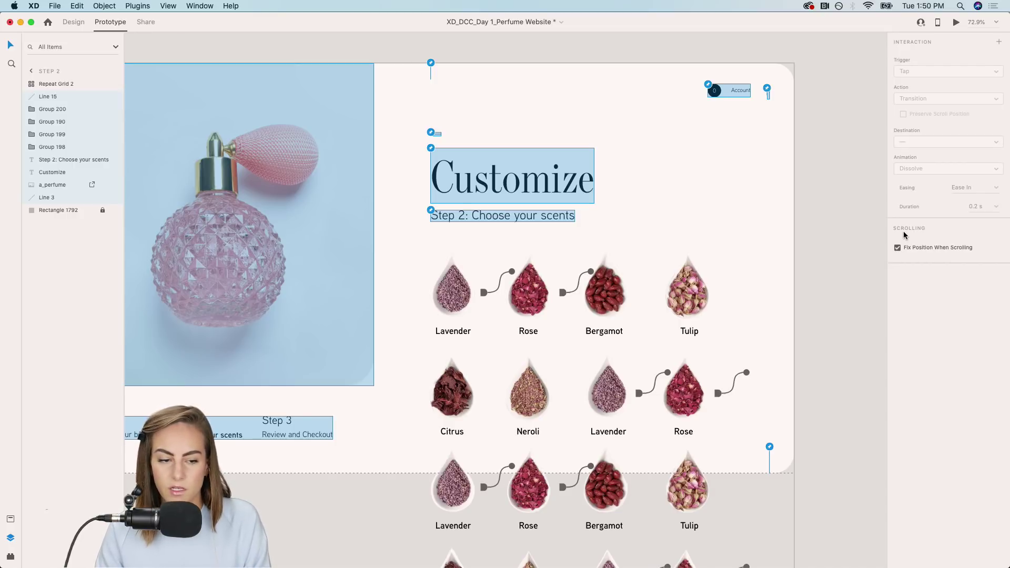
pyautogui.click(838, 225)
# Preview the Step 2 artboard, check which elements stay in place while scrolling, and close the preview.
pyautogui.click(953, 23)
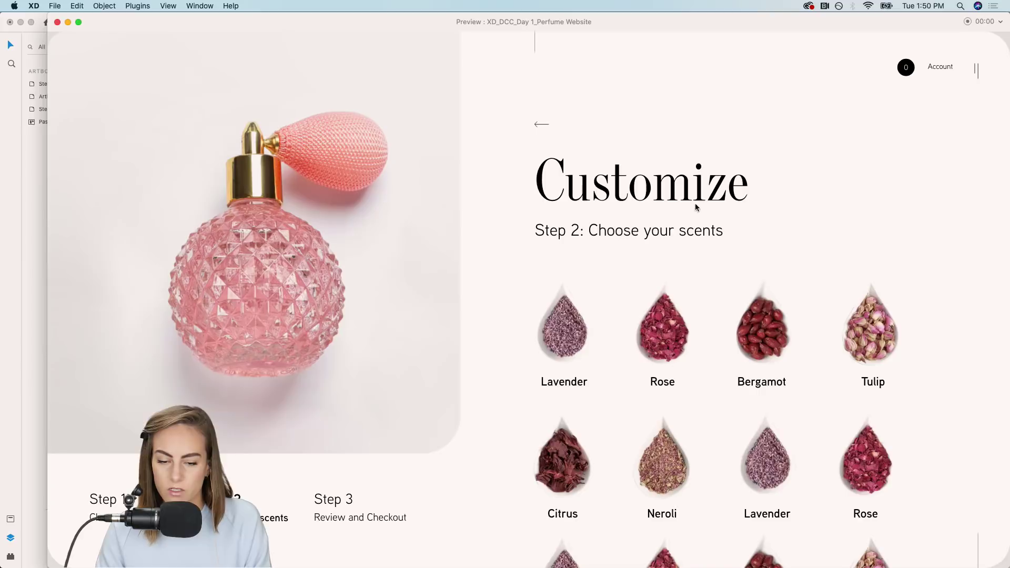
pyautogui.scroll(-5, 654, 339)
pyautogui.scroll(5, 654, 339)
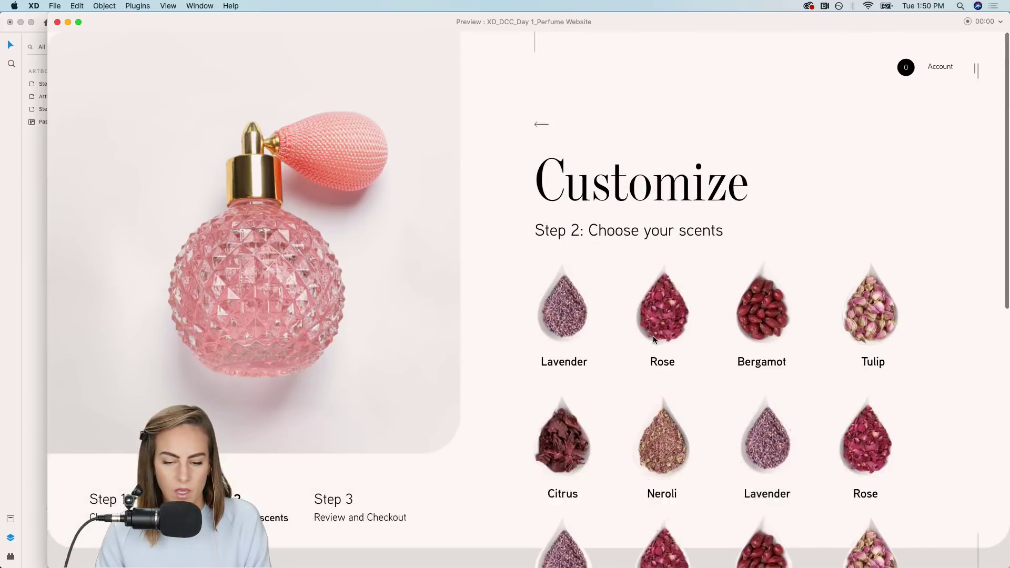
pyautogui.click(57, 22)
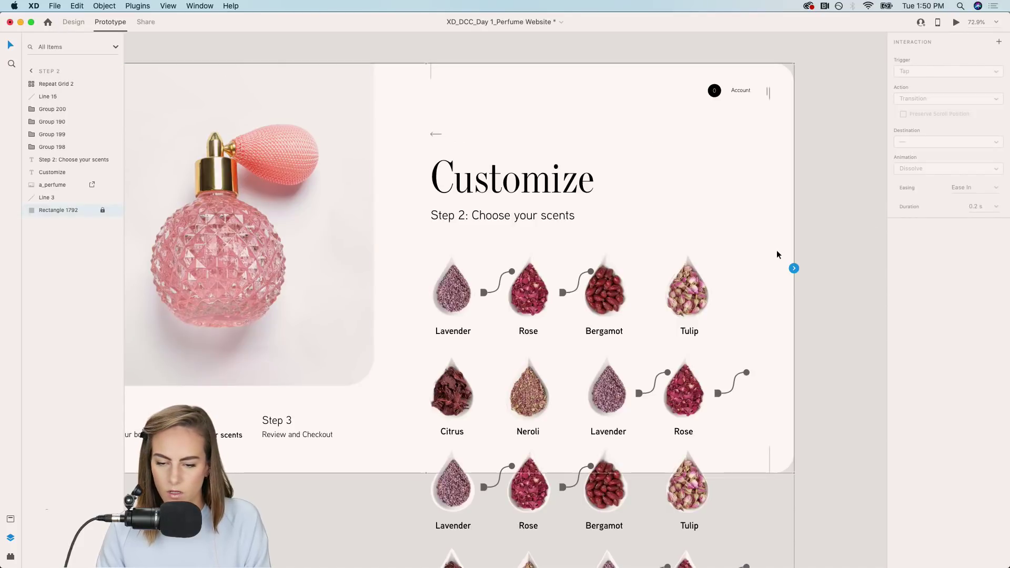
# Unlock the background Rectangle 1792 to fix its position when scrolling, lock it again, and check the scrolling in a preview.
pyautogui.click(102, 210)
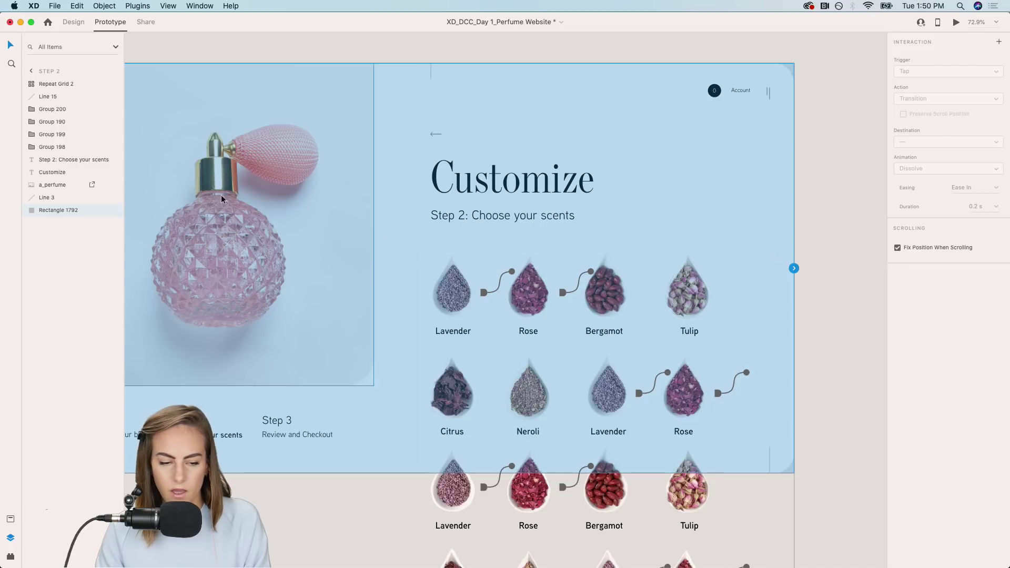
pyautogui.click(102, 210)
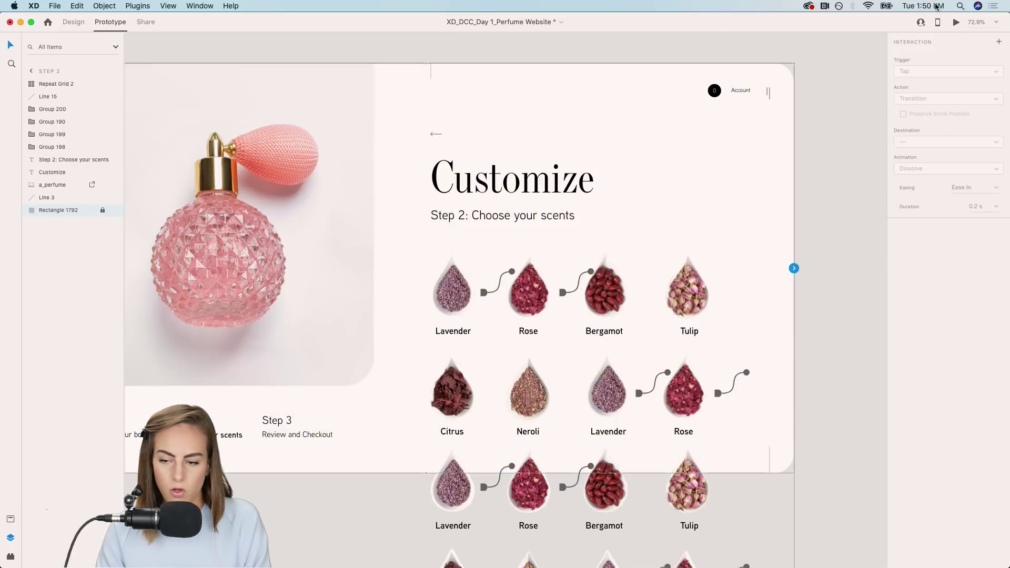
pyautogui.click(958, 25)
pyautogui.scroll(-5, 681, 255)
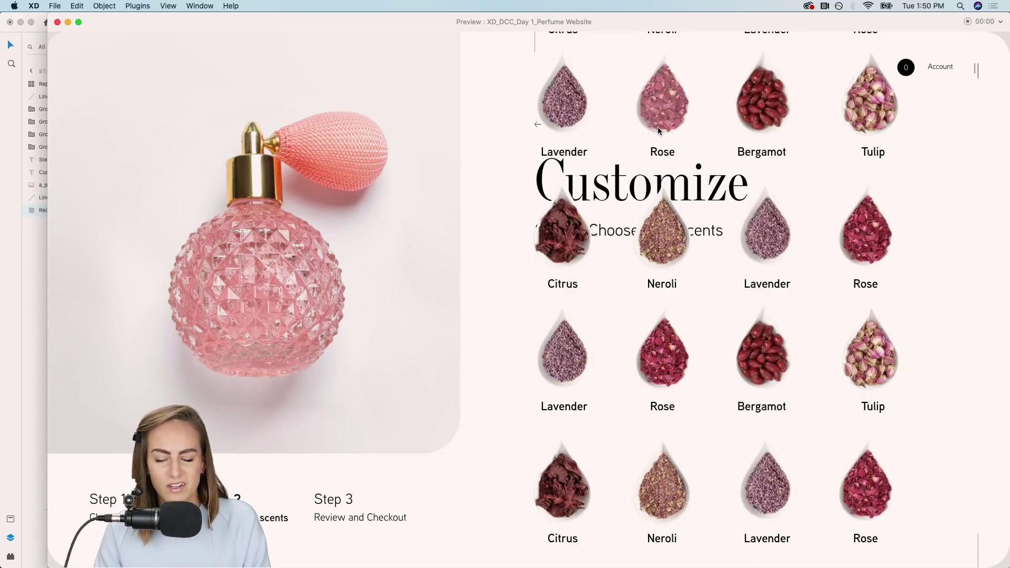
pyautogui.click(57, 22)
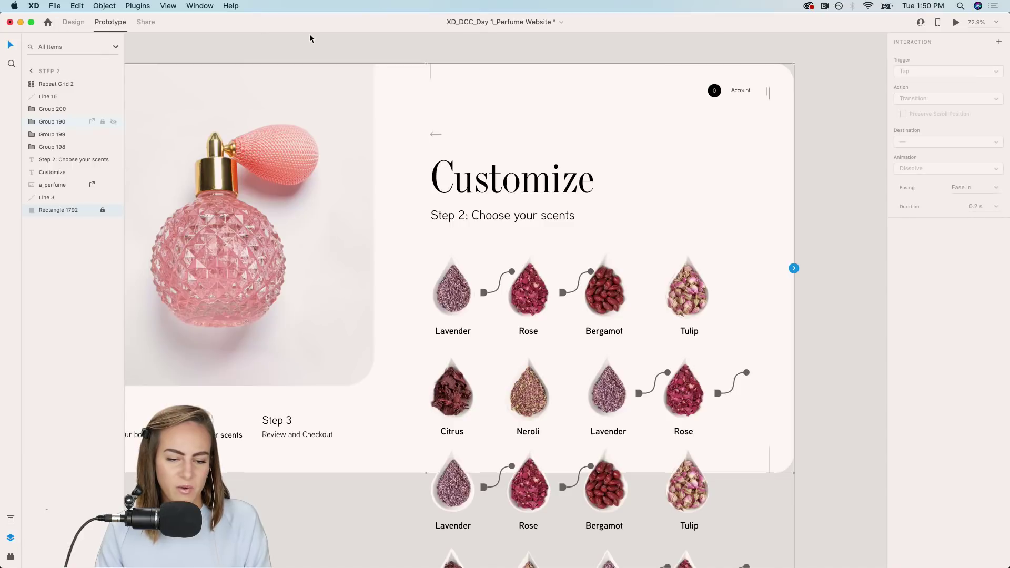
# Draw a borderless rectangle about 1047 by 517 over the Customize header area, starting at the artboard's upper edge beside the perfume image.
pyautogui.click(207, 58)
pyautogui.click(70, 27)
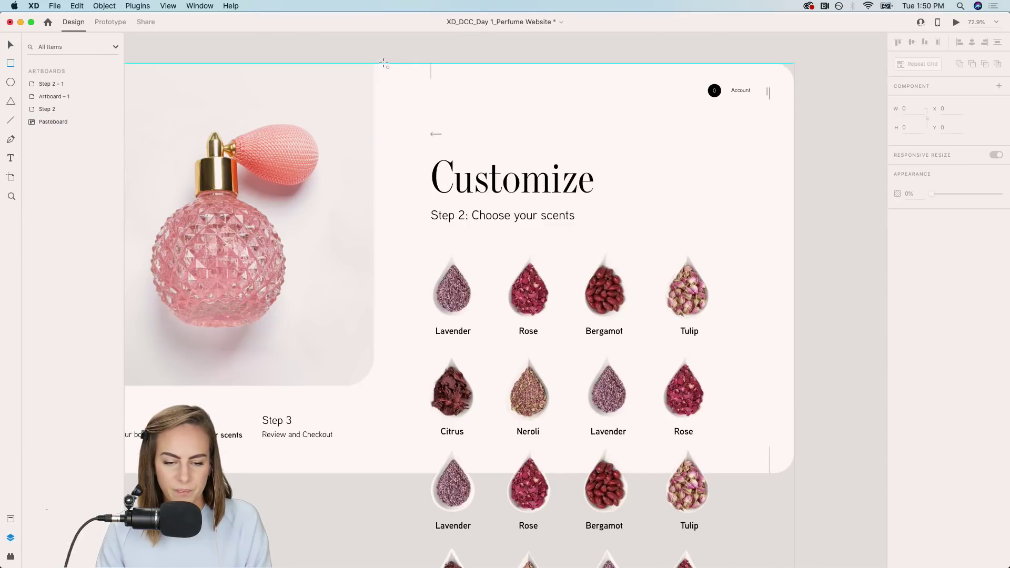
pyautogui.moveTo(383, 64)
pyautogui.mouseDown()
pyautogui.moveTo(672, 221)
pyautogui.moveTo(785, 261)
pyautogui.mouseUp()
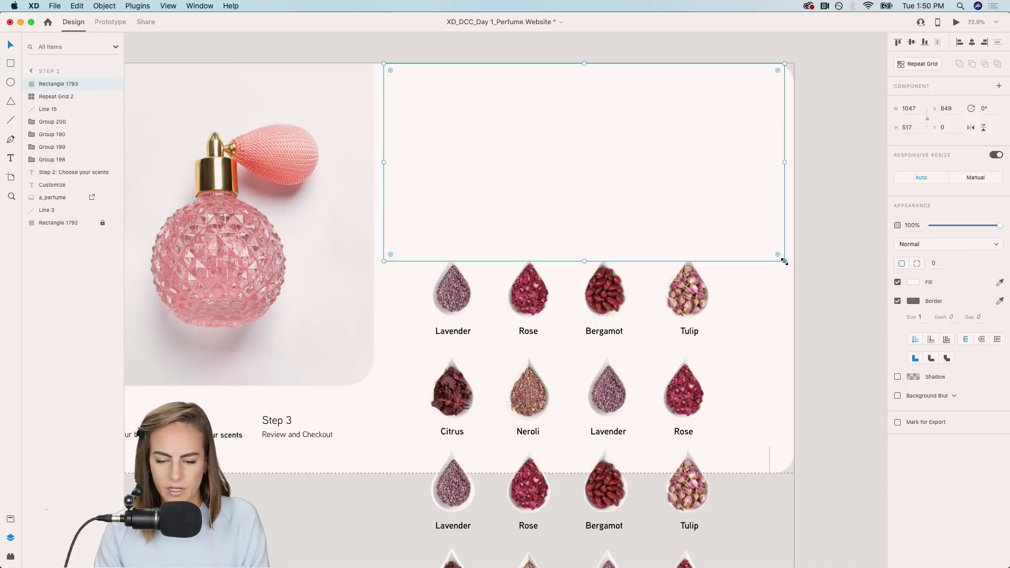
pyautogui.click(898, 302)
# Fill the new rectangle with a white linear gradient that fades to 0% opacity at its lower end.
pyautogui.click(919, 285)
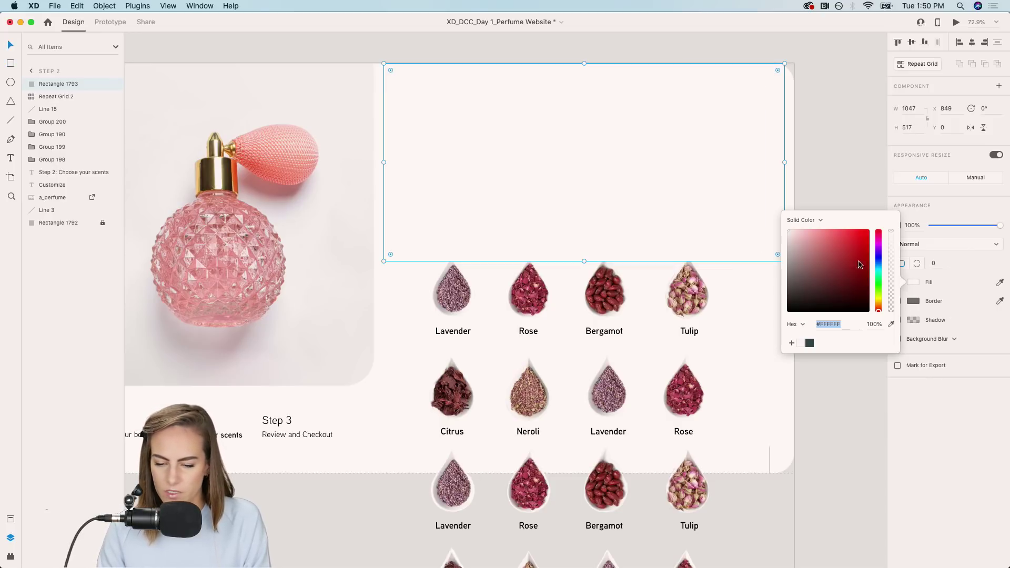
pyautogui.click(809, 226)
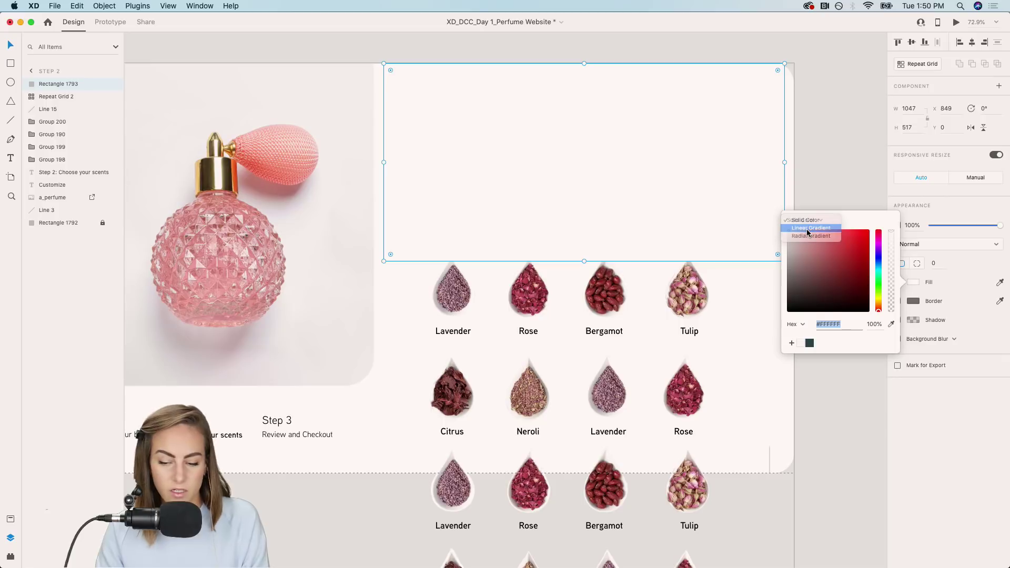
pyautogui.click(813, 230)
pyautogui.click(893, 230)
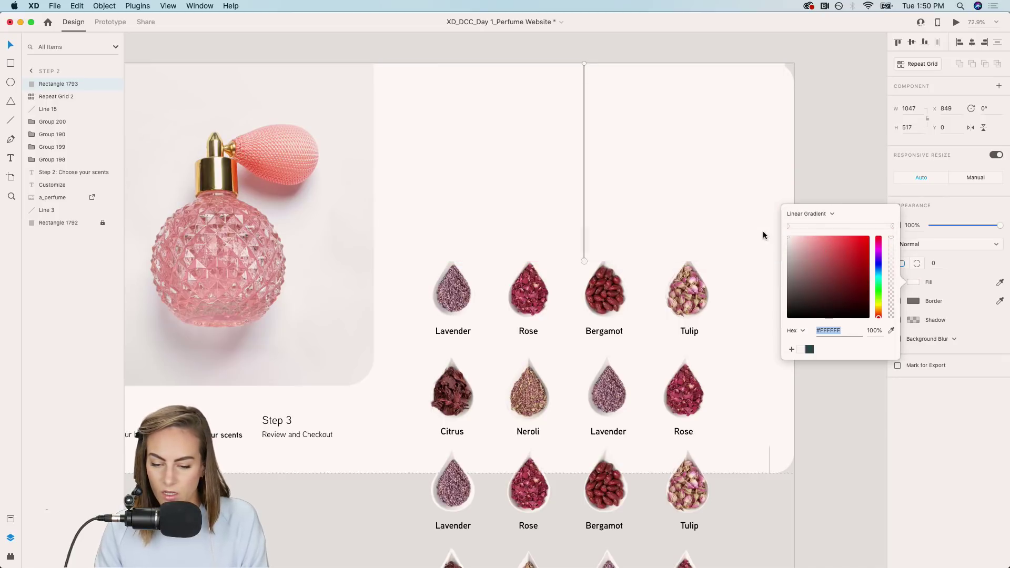
pyautogui.moveTo(892, 246); pyautogui.dragTo(896, 356)
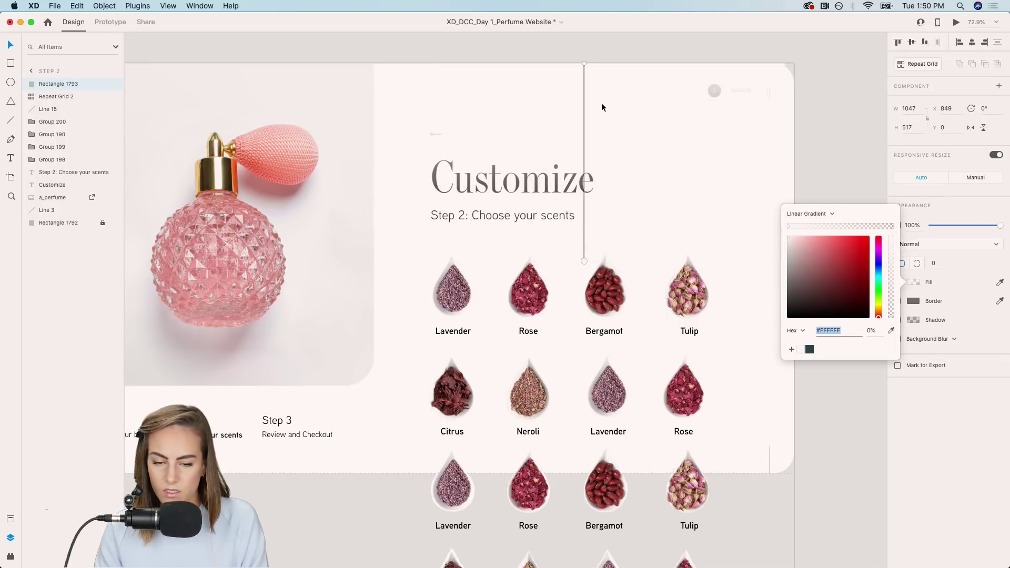
pyautogui.write('v')
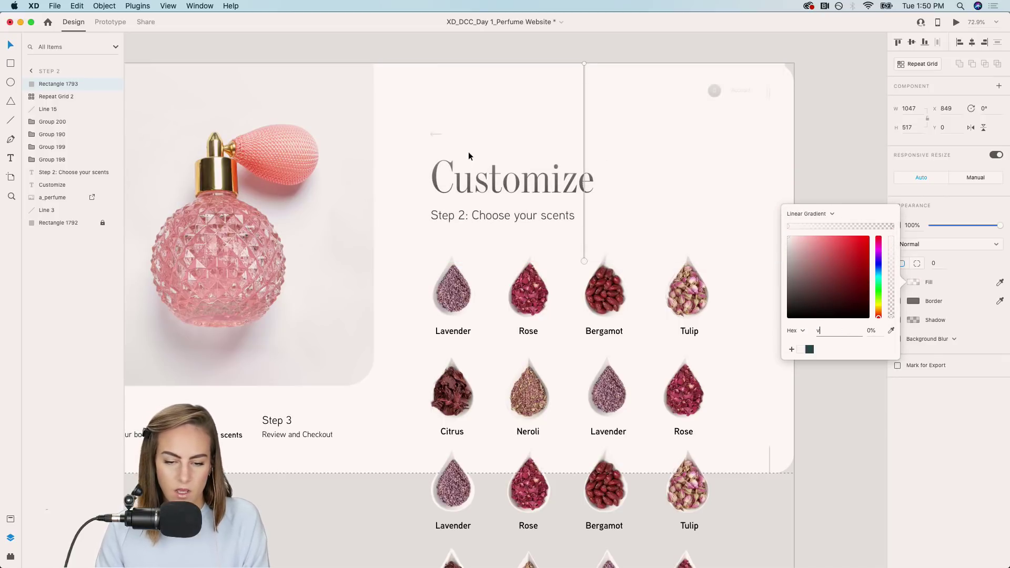
# Rename the rectangle's layer to Gradient.
pyautogui.doubleClick(53, 84)
pyautogui.write('Gradi')
pyautogui.press('Return')
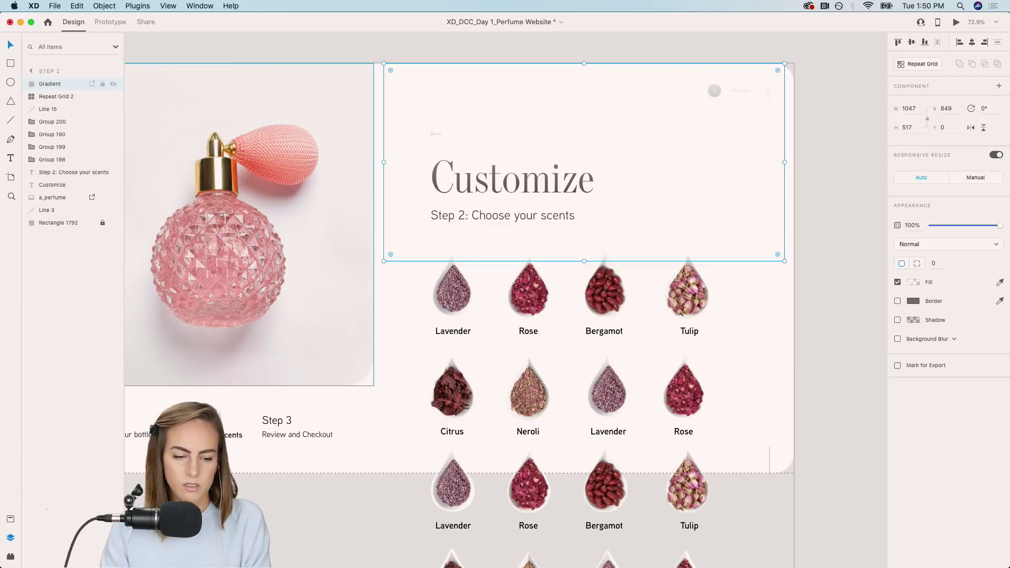
# Move the Gradient rectangle down off the header and bring the header texts, arrow, account and menu groups and upper line to the front.
pyautogui.press('Escape')
pyautogui.click(473, 331)
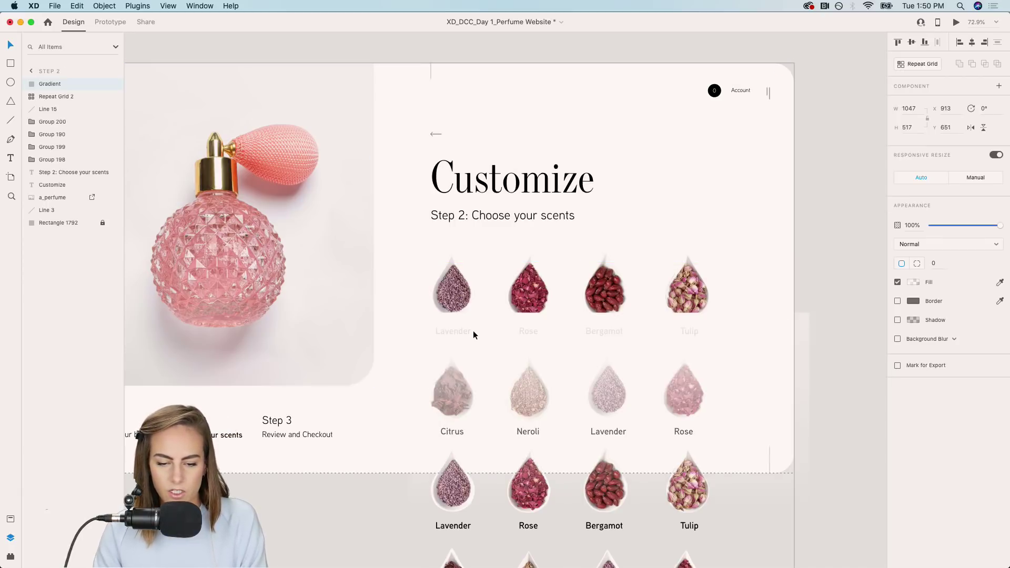
pyautogui.moveTo(821, 225); pyautogui.dragTo(406, 69)
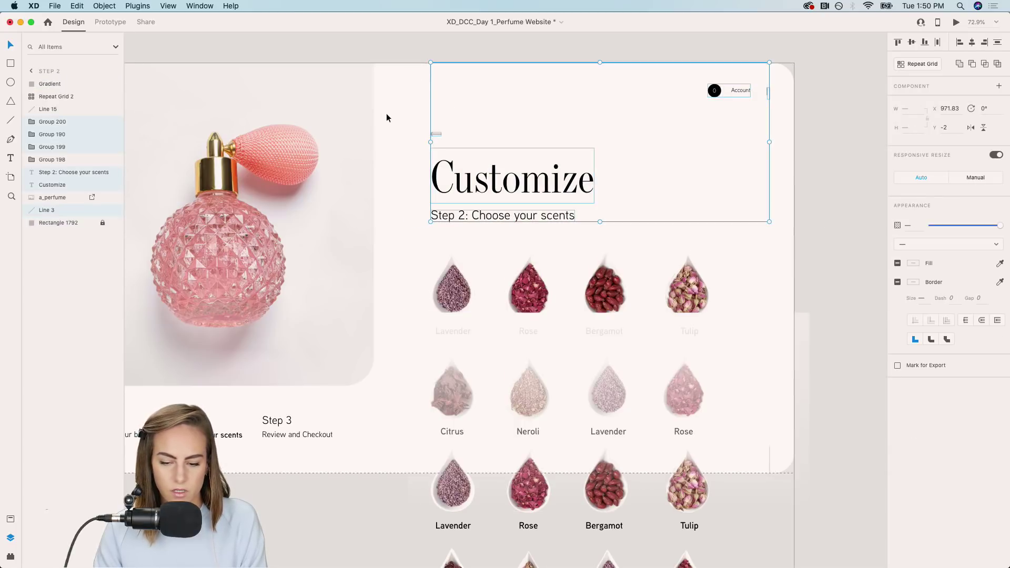
pyautogui.rightClick(468, 189)
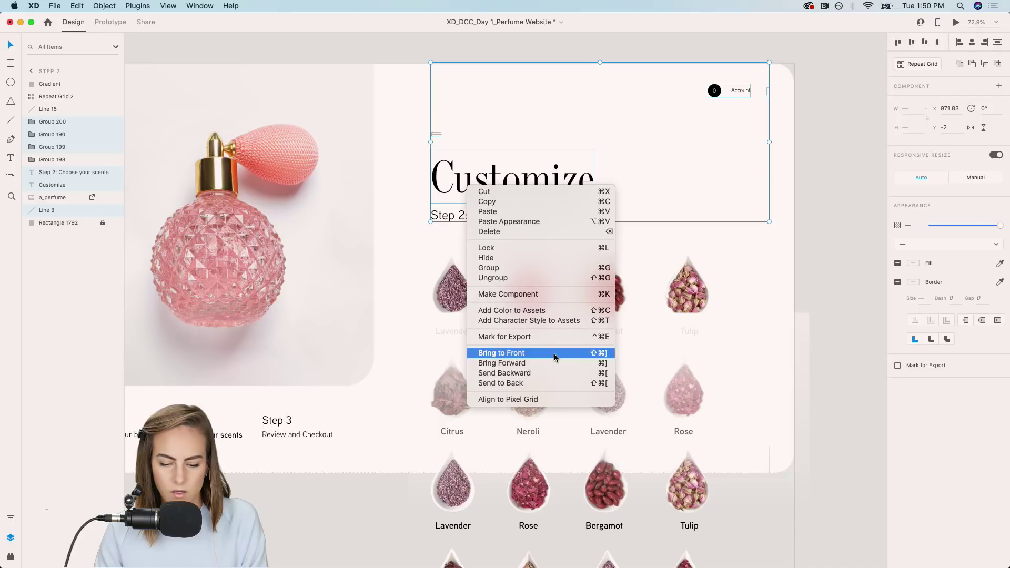
pyautogui.click(529, 353)
# Move the Gradient rectangle back behind the header at about X 836, Y 0 and resize it to about 955 by 535.
pyautogui.click(735, 154)
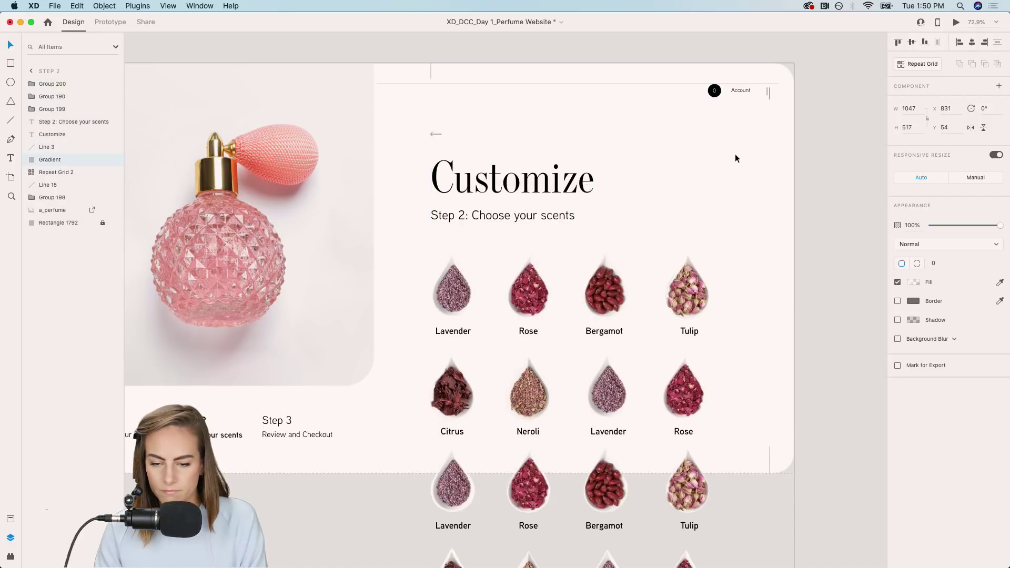
pyautogui.moveTo(742, 135); pyautogui.dragTo(737, 132)
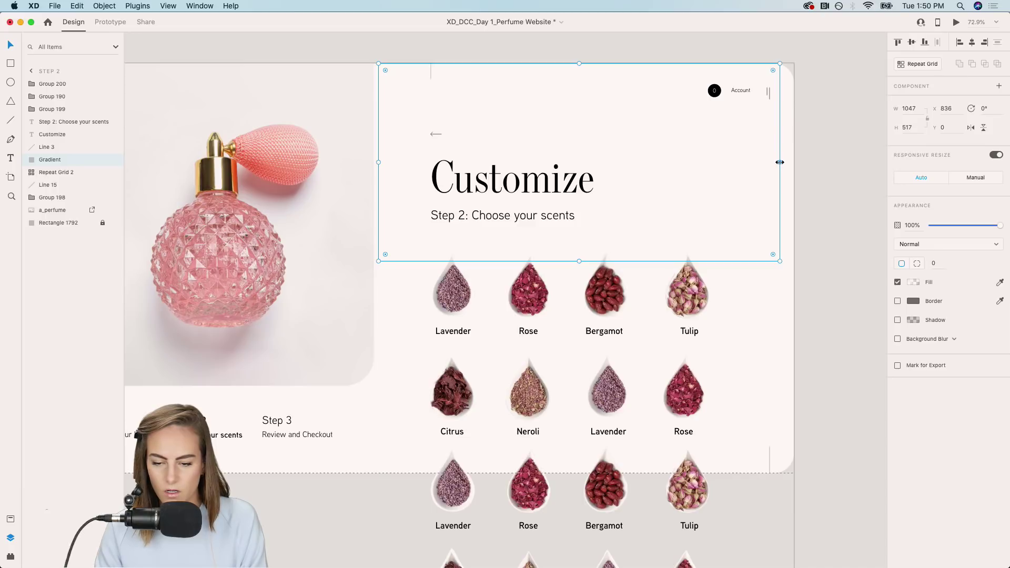
pyautogui.moveTo(780, 162); pyautogui.dragTo(745, 163)
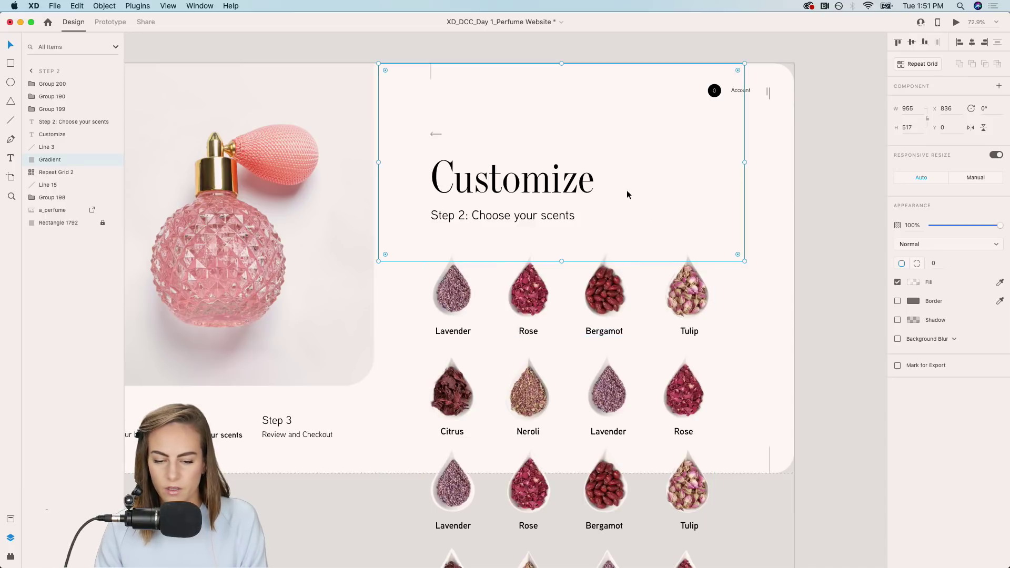
pyautogui.moveTo(562, 261); pyautogui.dragTo(562, 268)
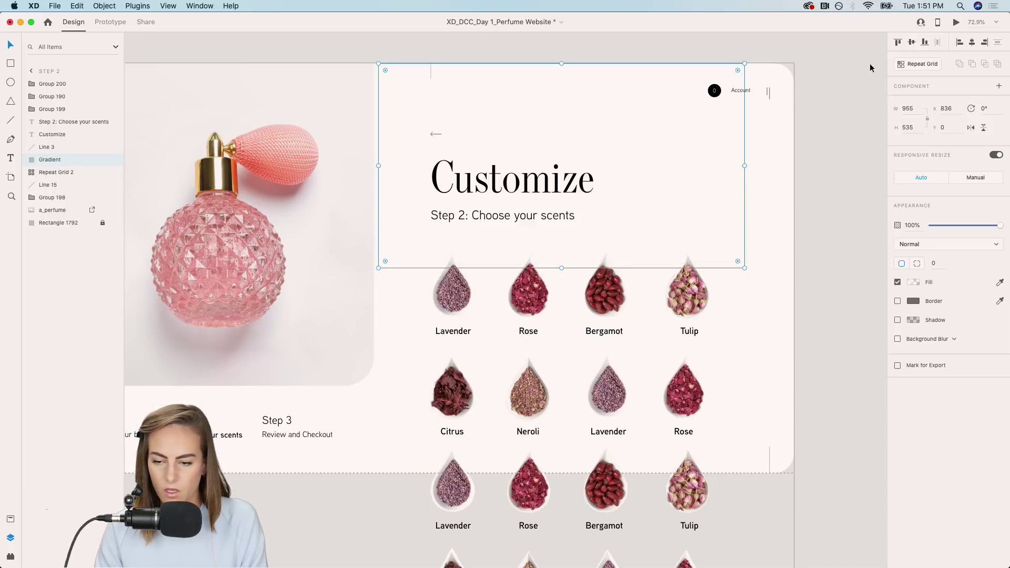
# Preview the Step 2 screen and scroll the scent grid to examine how it passes behind the header.
pyautogui.click(956, 23)
pyautogui.scroll(-10, 585, 225)
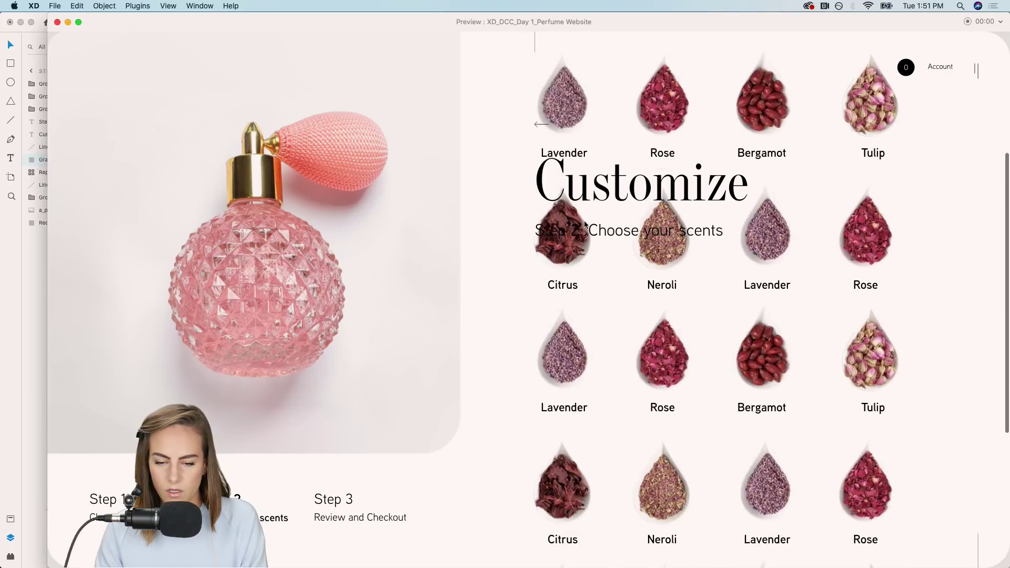
pyautogui.scroll(8, 586, 224)
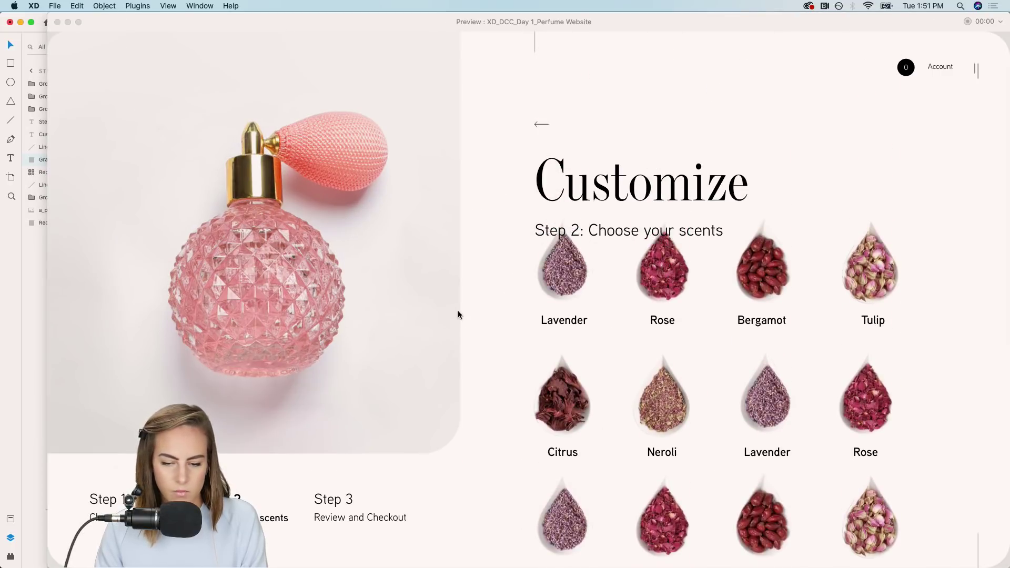
pyautogui.scroll(-3, 768, 271)
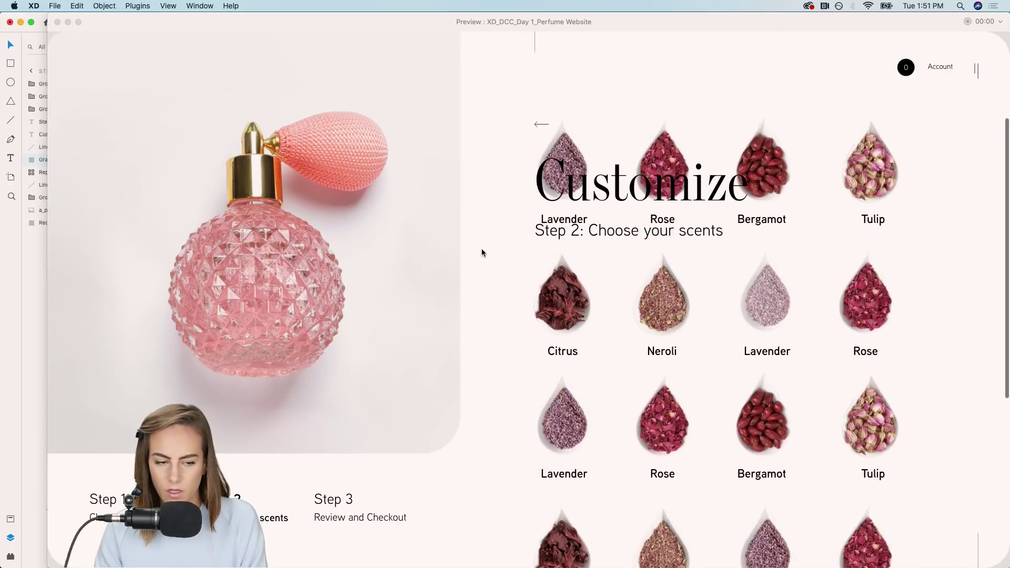
pyautogui.click(58, 22)
# Move the scent repeat grid's layer down to just above a_perfume and fix the Gradient rectangle's position when scrolling.
pyautogui.click(703, 322)
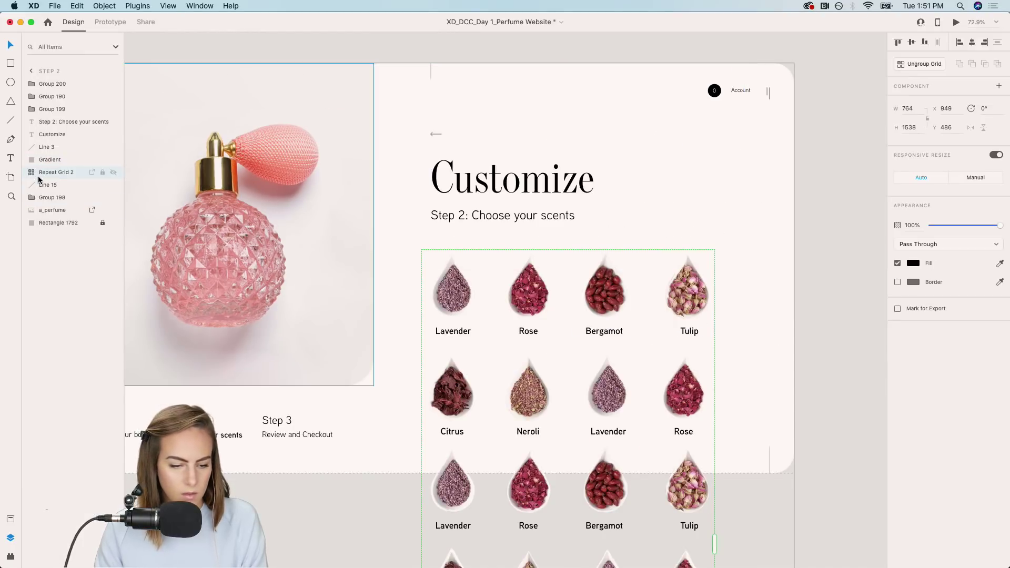
pyautogui.moveTo(55, 175); pyautogui.dragTo(54, 211)
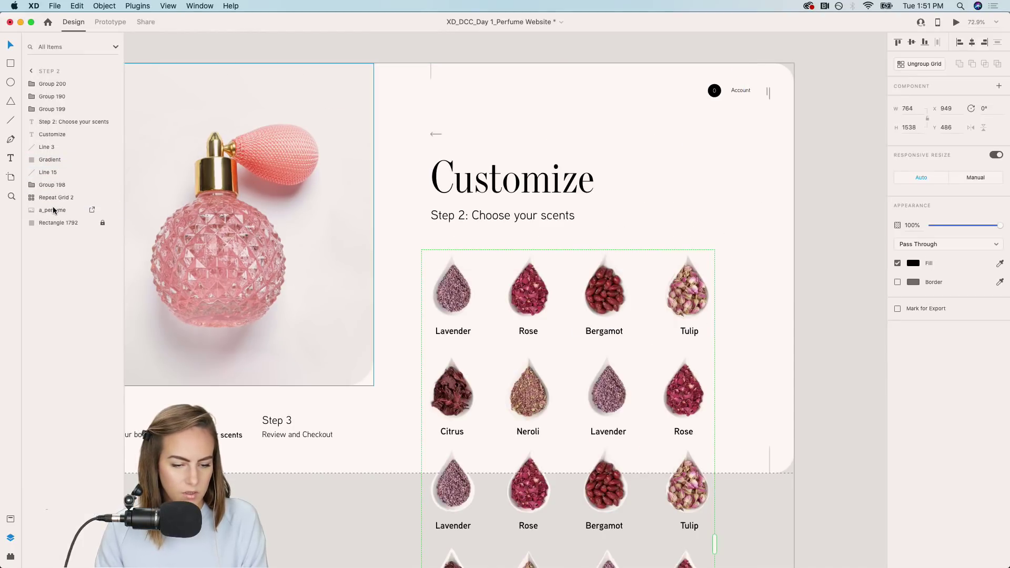
pyautogui.click(659, 128)
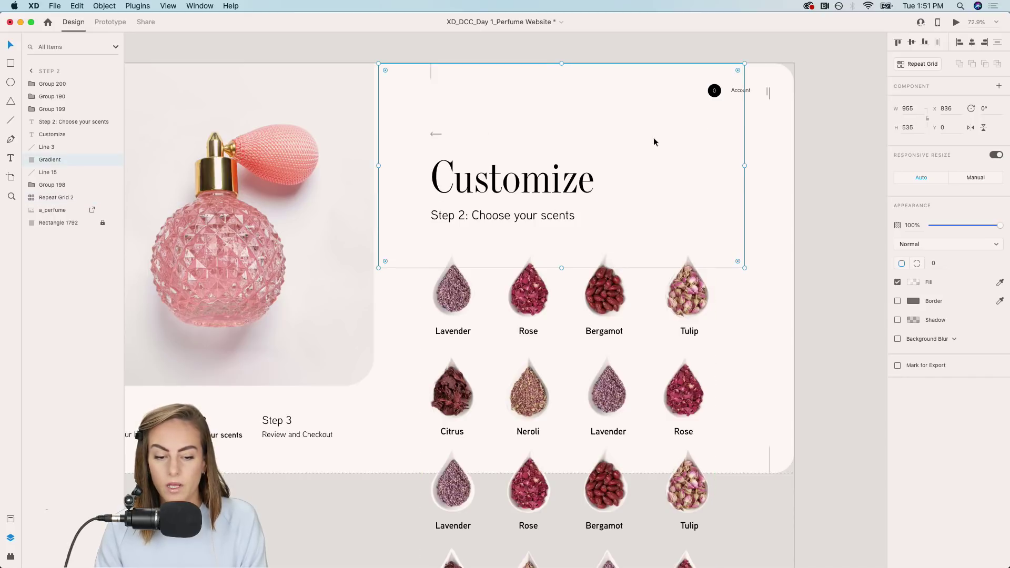
pyautogui.hotkey('ctrl', 'Tab')
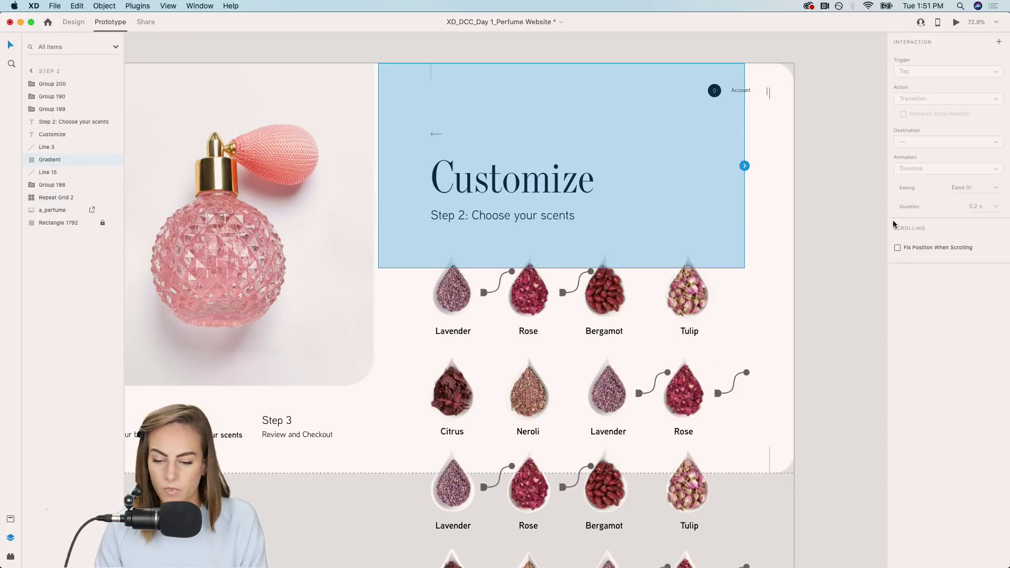
# Preview the screen again and scroll the scents to check their fade under the fixed gradient.
pyautogui.click(956, 23)
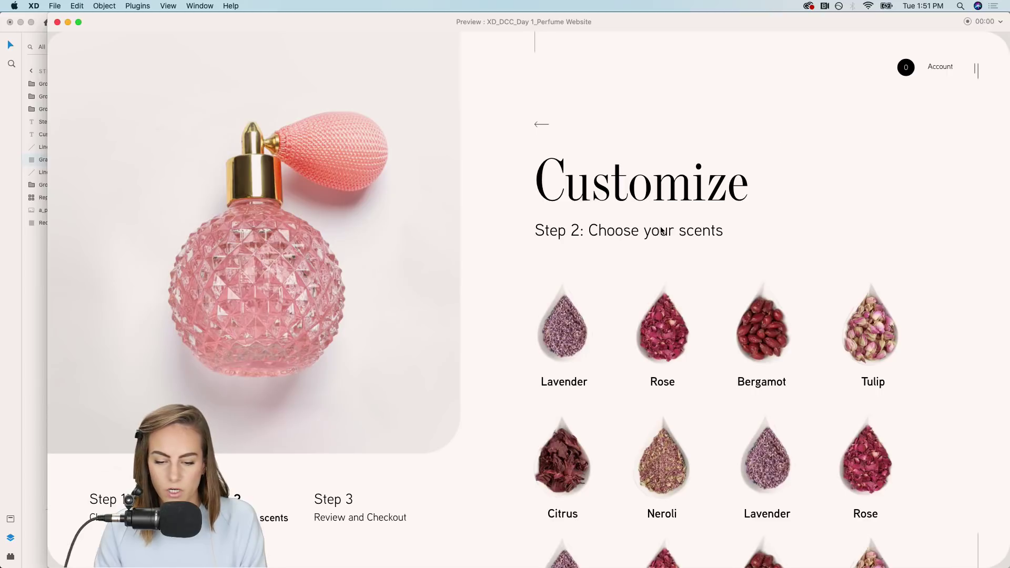
pyautogui.scroll(-8, 662, 232)
pyautogui.scroll(-2, 662, 231)
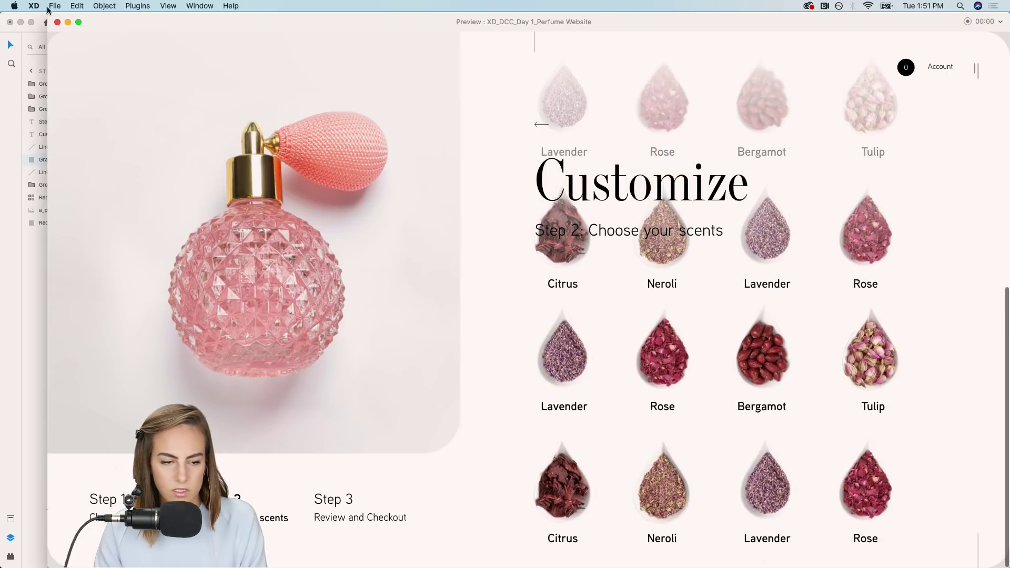
pyautogui.click(58, 22)
pyautogui.click(84, 22)
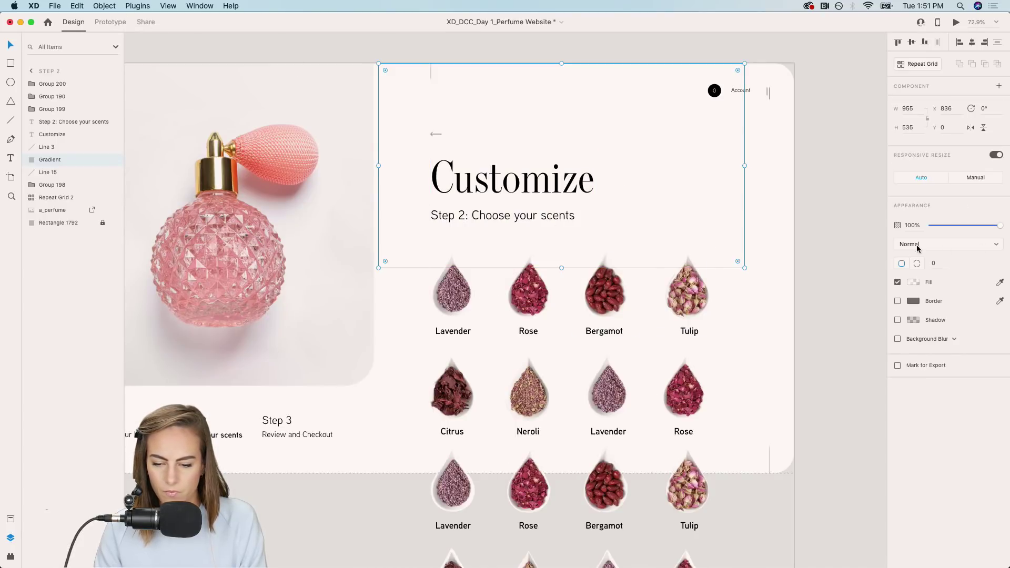
# Add a white 95% opacity stop slightly past the middle of the Gradient rectangle's linear fill.
pyautogui.click(913, 283)
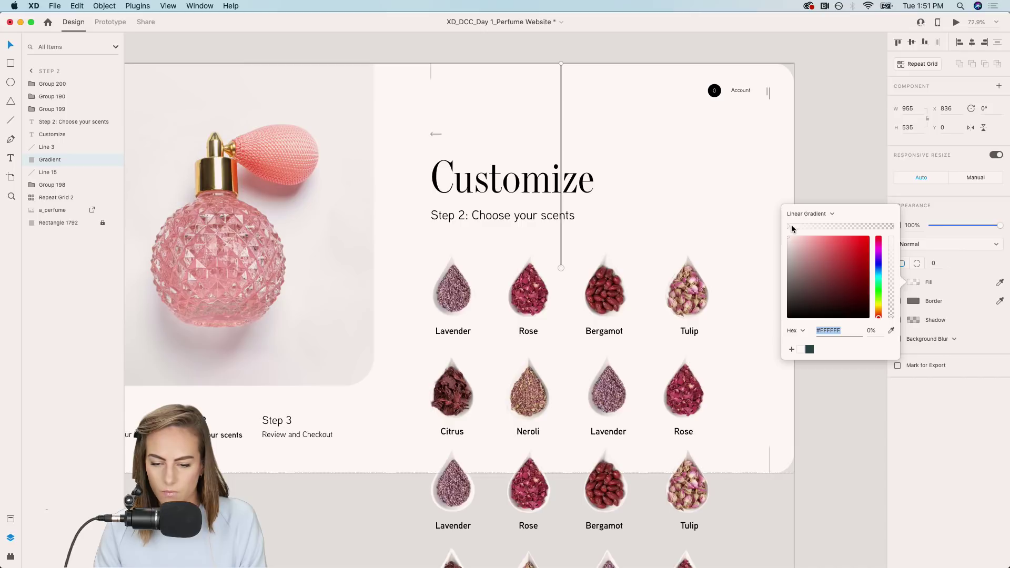
pyautogui.moveTo(793, 229); pyautogui.dragTo(854, 230)
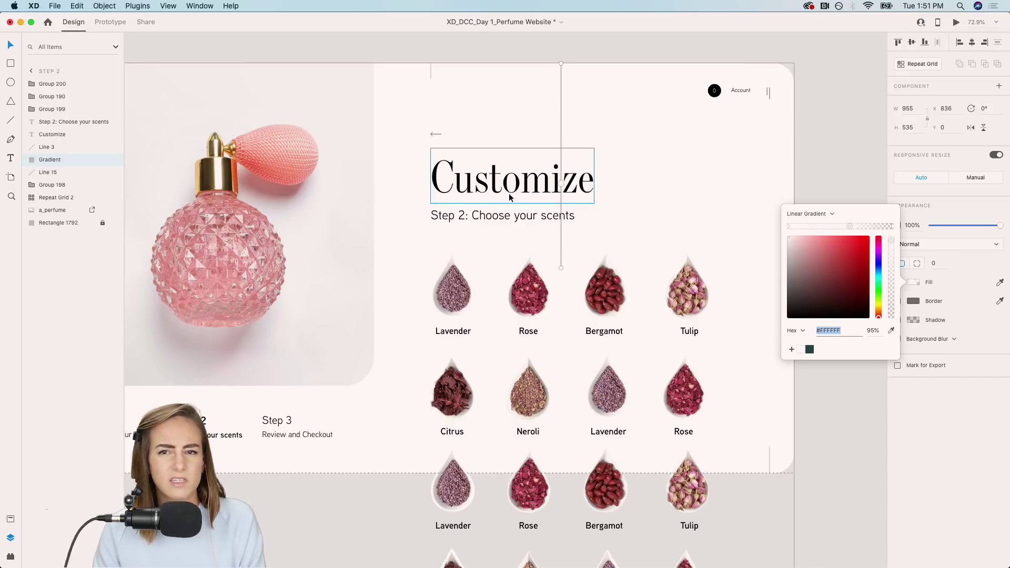
pyautogui.click(774, 152)
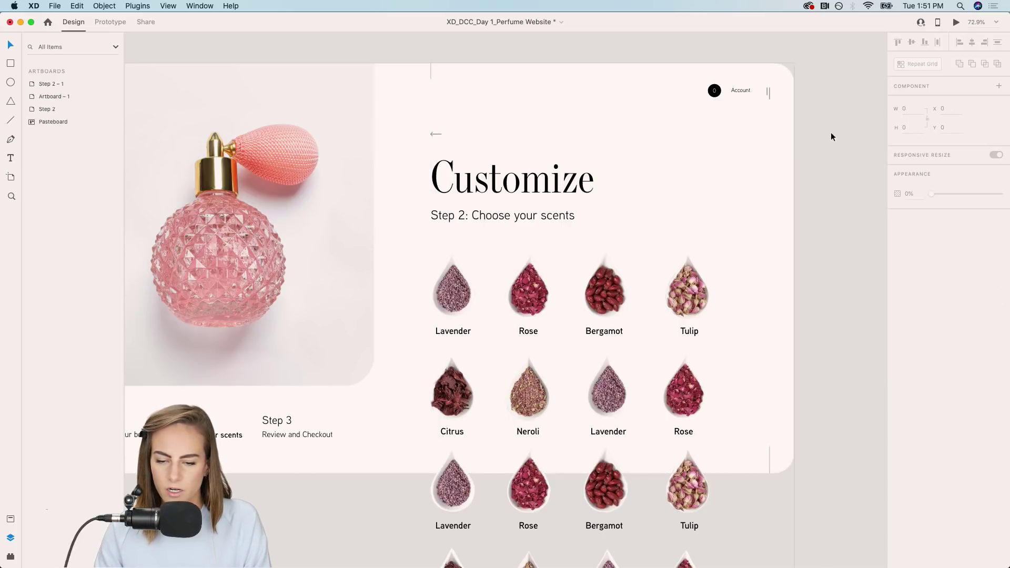
# Preview the screen with the stronger gradient and scroll the scents up and down to check the fade.
pyautogui.click(956, 22)
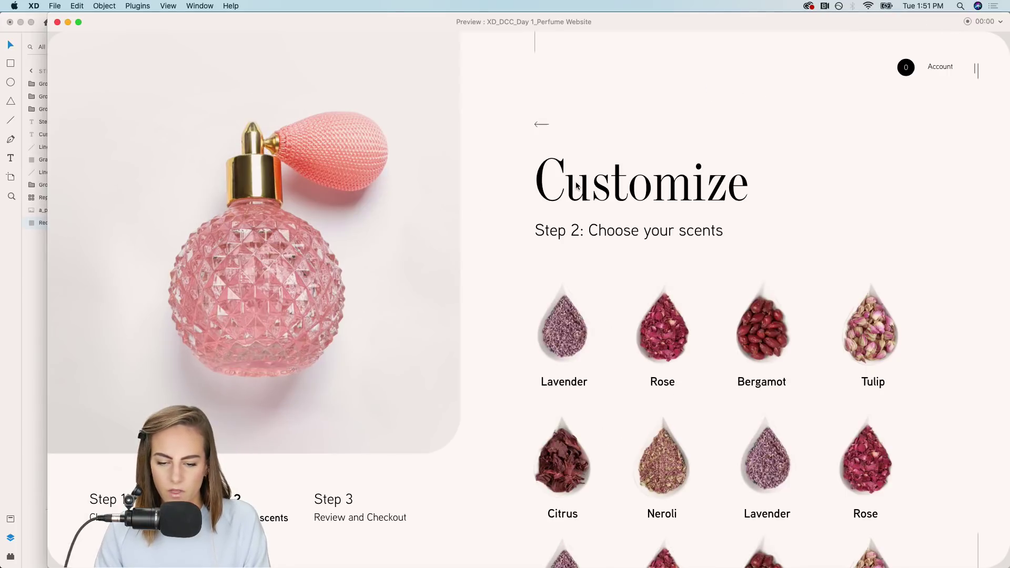
pyautogui.scroll(-5, 577, 185)
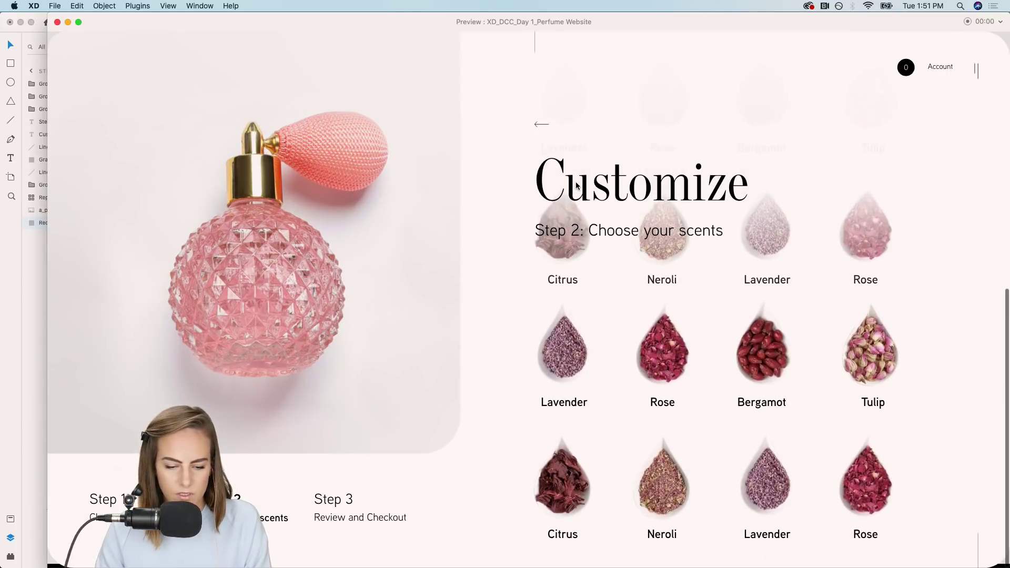
pyautogui.scroll(-3, 577, 186)
pyautogui.scroll(5, 577, 185)
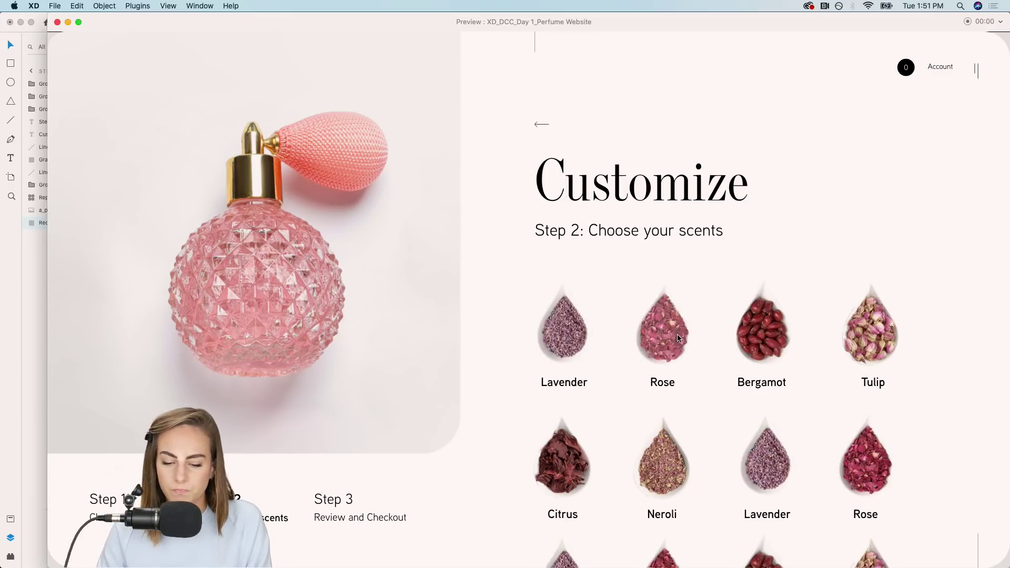
pyautogui.scroll(-5, 700, 449)
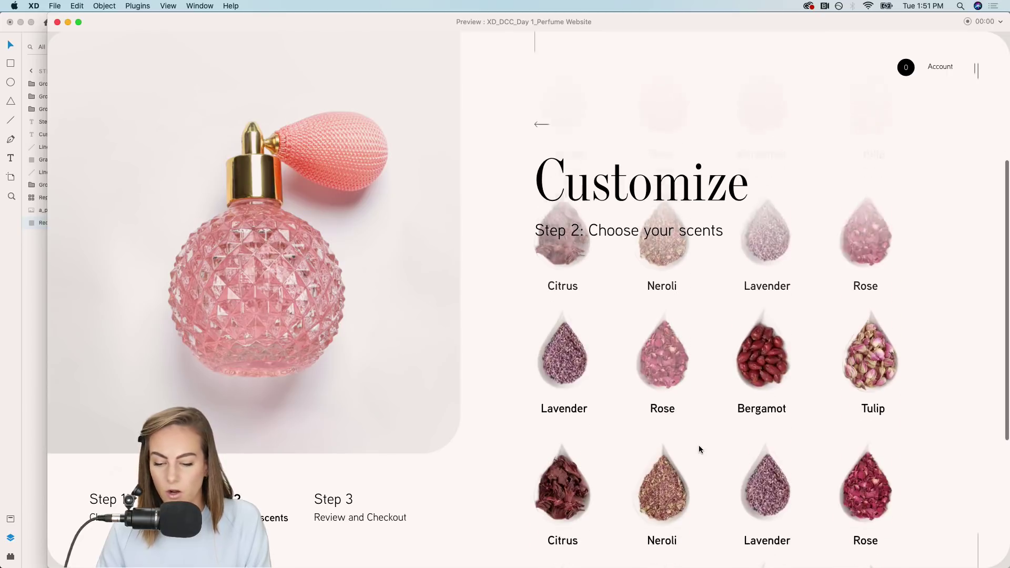
pyautogui.click(57, 22)
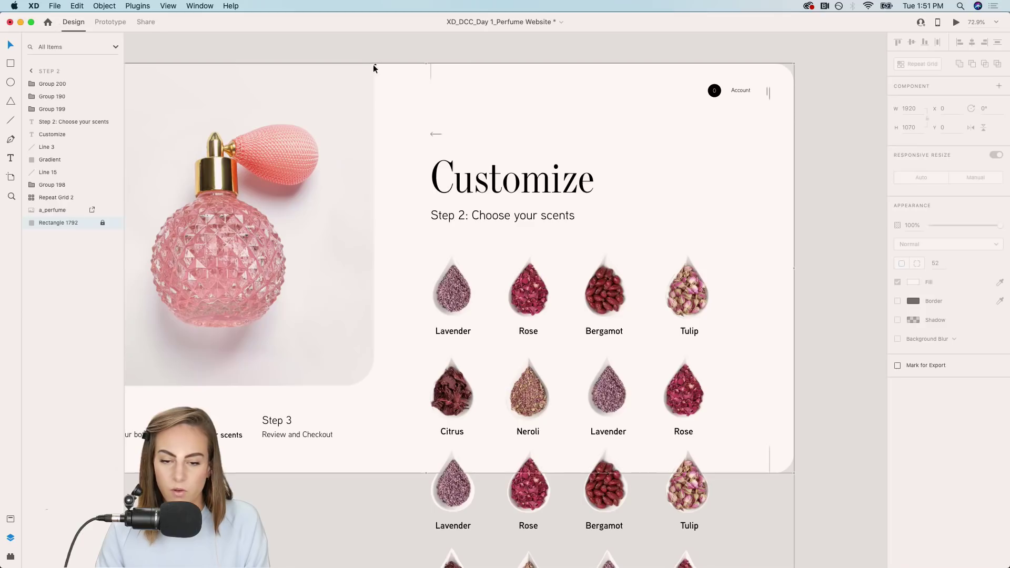
# Duplicate the Step 2 artboard and delete the scent repeat grid from the copy.
pyautogui.scroll(-3, 339, 49)
pyautogui.click(188, 50)
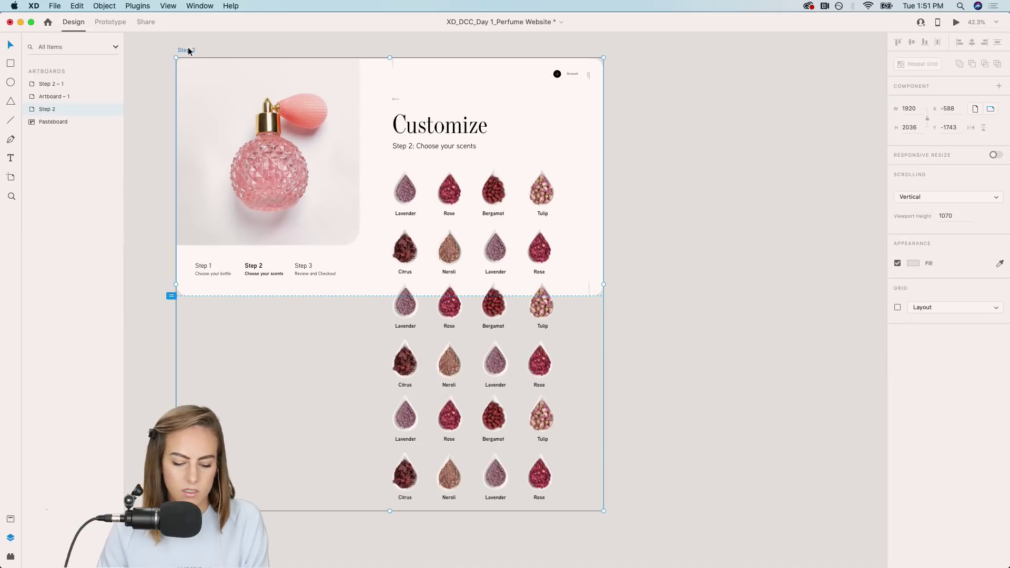
pyautogui.press('super+d')
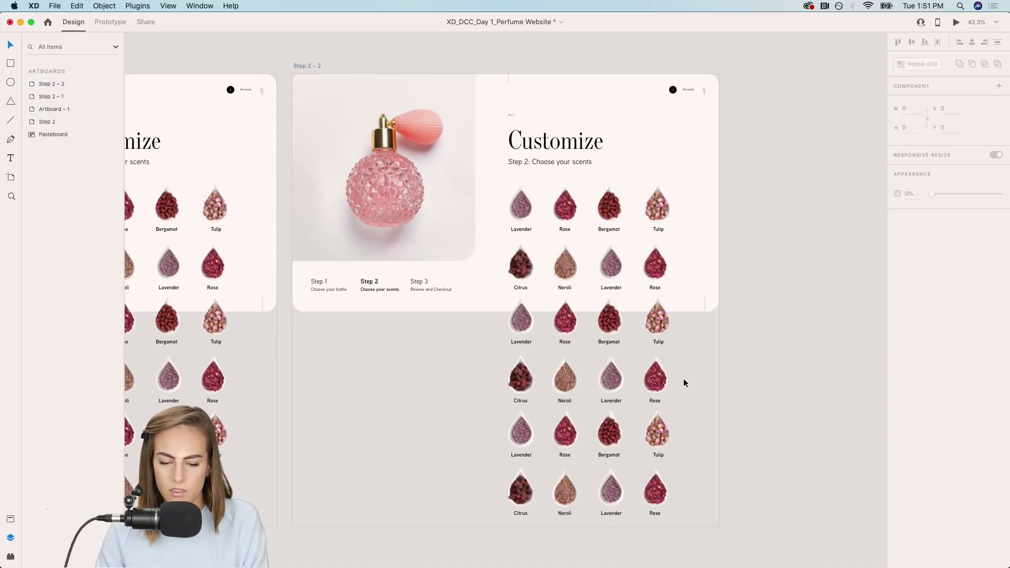
pyautogui.click(662, 496)
pyautogui.press('Delete')
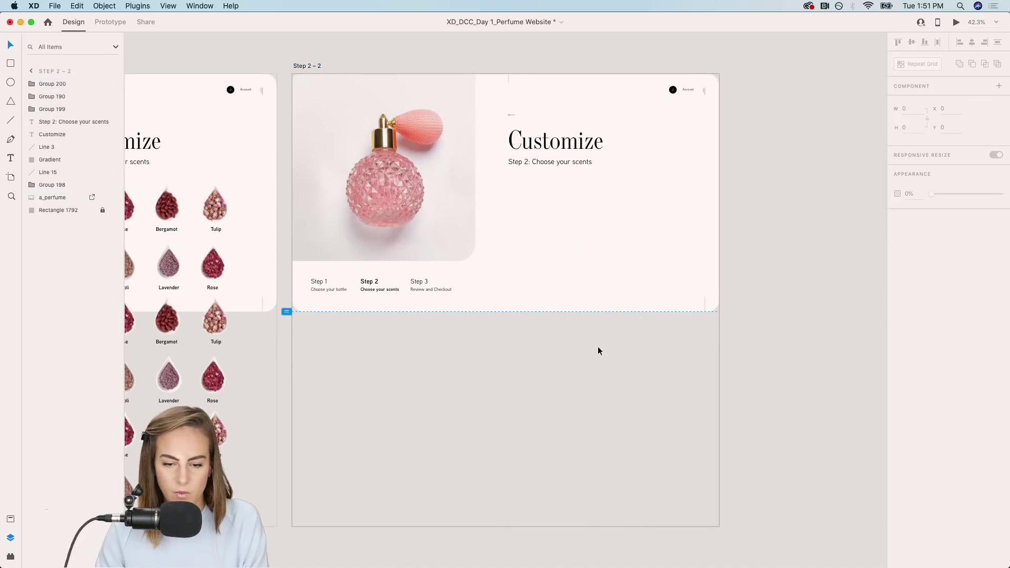
# Place an instance of the Lavender component from the document assets below the subtitle on the duplicated artboard.
pyautogui.scroll(3, 598, 346)
pyautogui.scroll(2, 551, 201)
pyautogui.hscroll(-10, 550, 201)
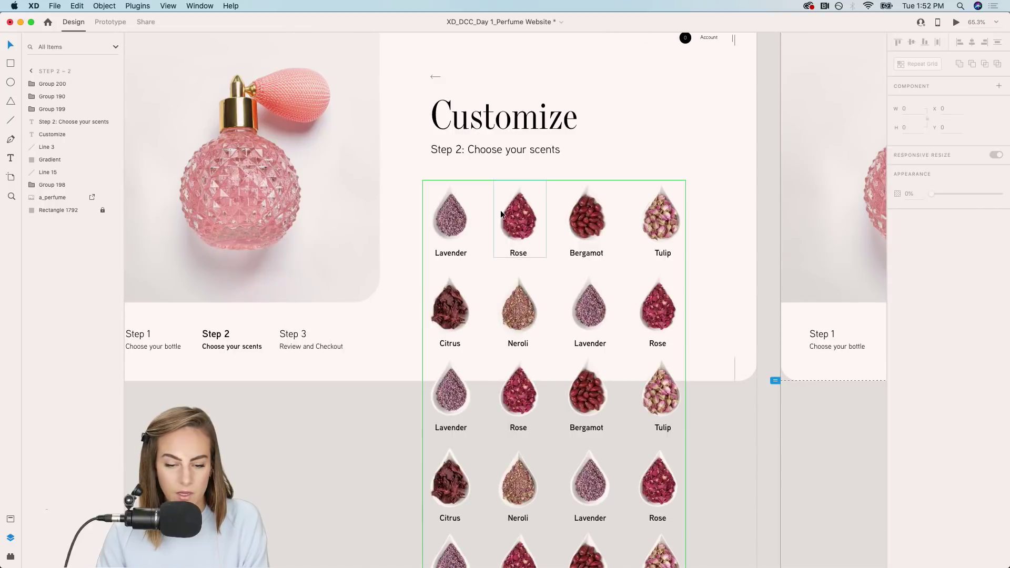
pyautogui.click(10, 519)
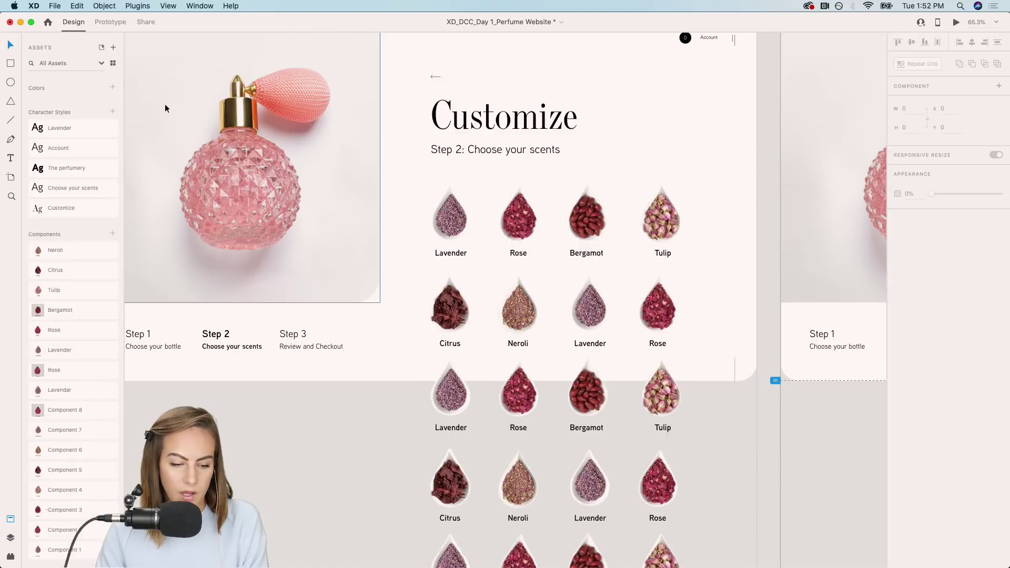
pyautogui.hscroll(10, 477, 245)
pyautogui.hscroll(8, 518, 230)
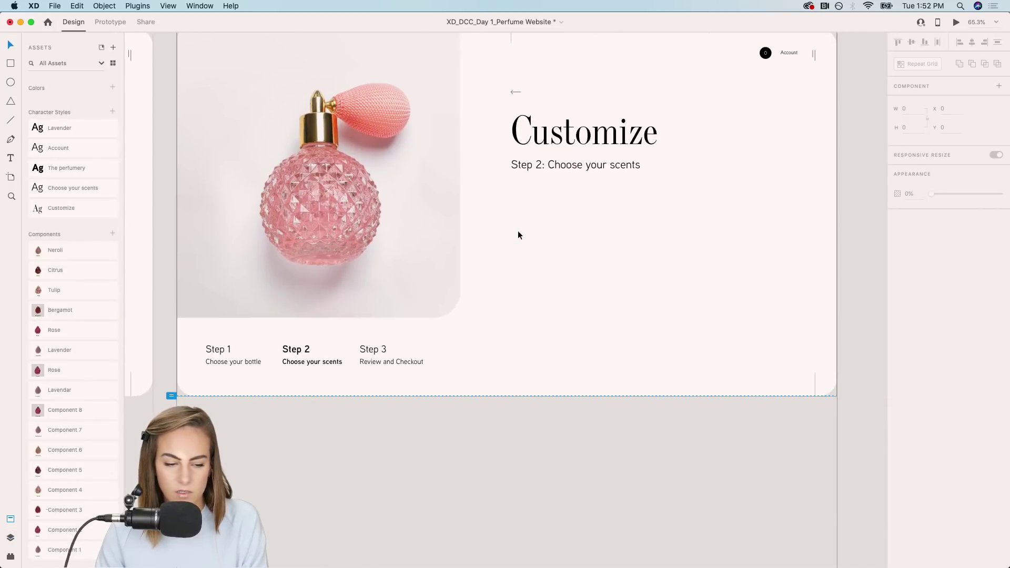
pyautogui.moveTo(61, 355); pyautogui.dragTo(560, 267)
# Change the duplicated artboard's subtitle to "Step 3: Confirm Order".
pyautogui.doubleClick(539, 164)
pyautogui.click(539, 165)
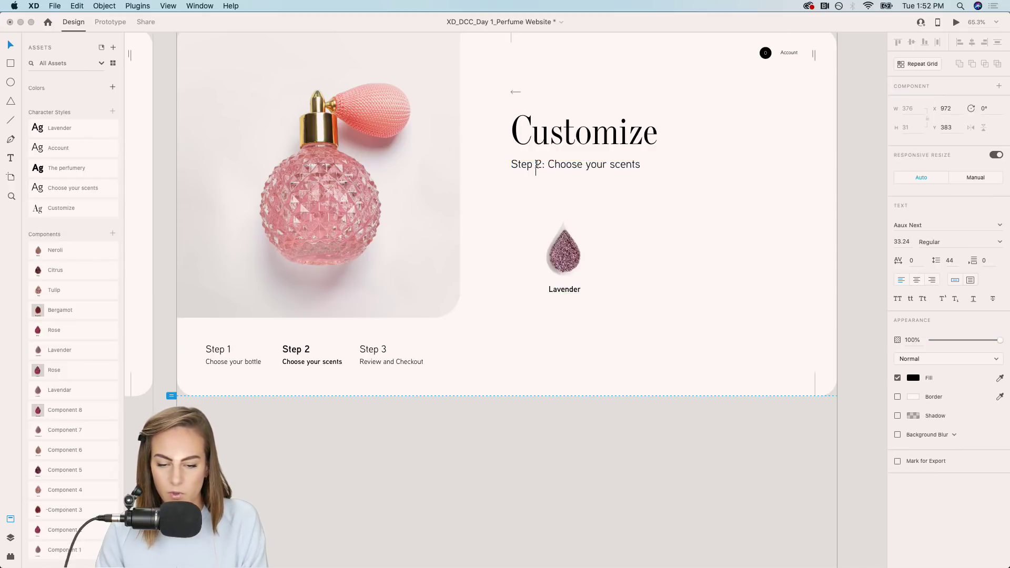
pyautogui.moveTo(535, 165); pyautogui.dragTo(767, 169)
pyautogui.write('3: Cor')
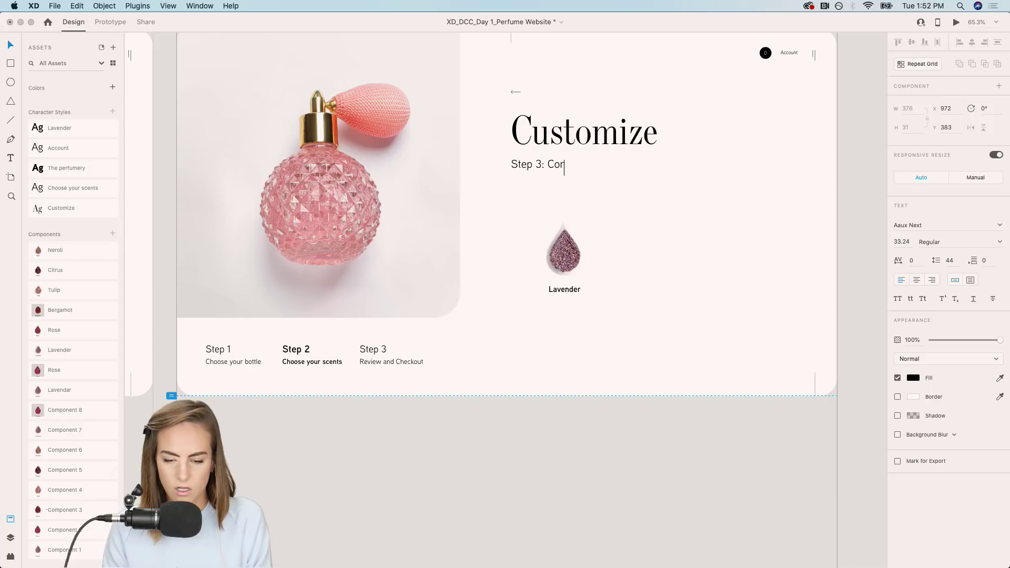
pyautogui.press('BackSpace')
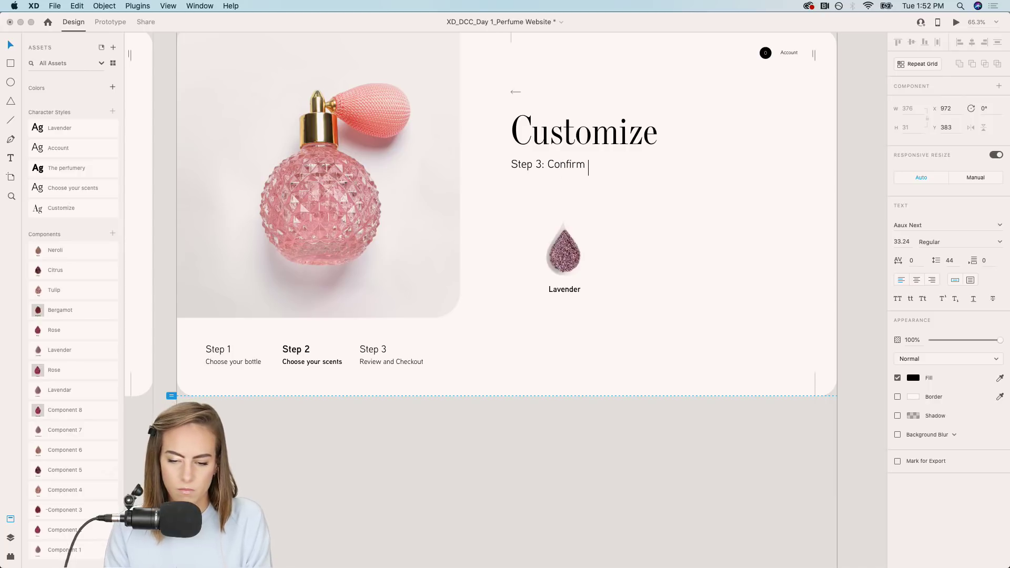
# Change the duplicated artboard's Customize heading to "Confirm".
pyautogui.doubleClick(591, 144)
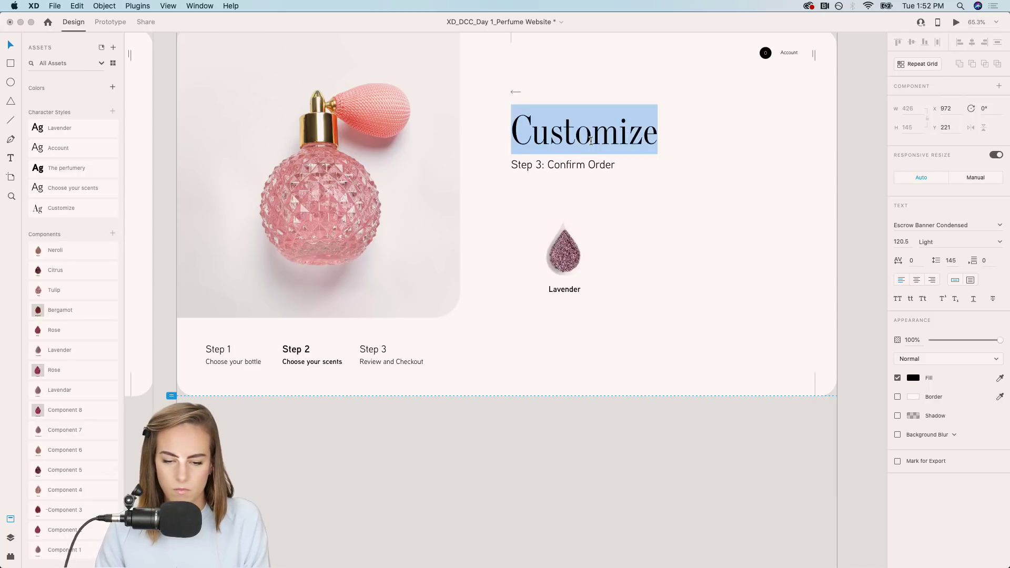
pyautogui.write('Confur')
pyautogui.press('BackSpace')
pyautogui.press('BackSpace')
pyautogui.write('irm')
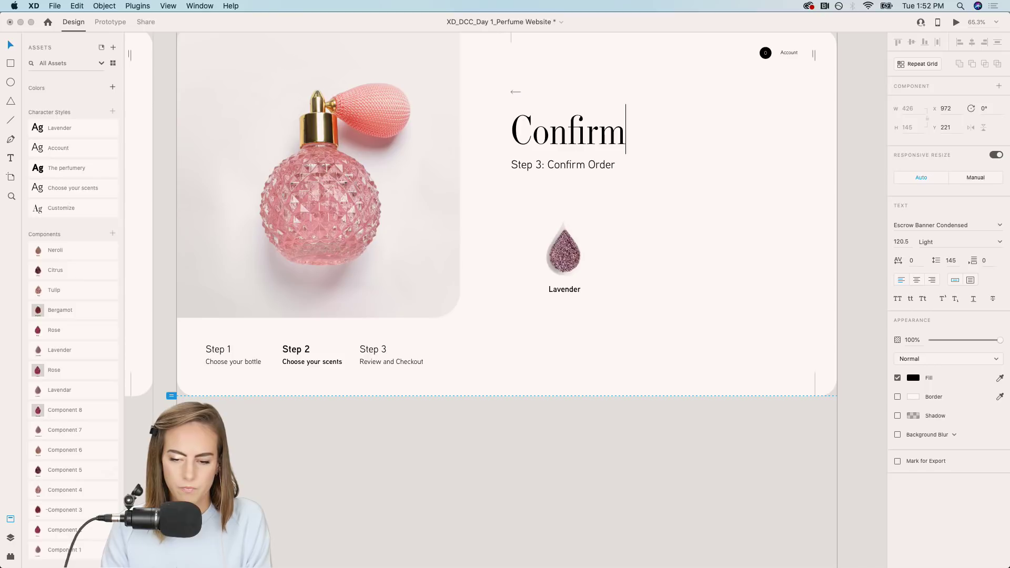
pyautogui.press('Escape')
# Move the Lavender component under the subtitle to about X 941, Y 465.
pyautogui.moveTo(576, 251); pyautogui.dragTo(538, 222)
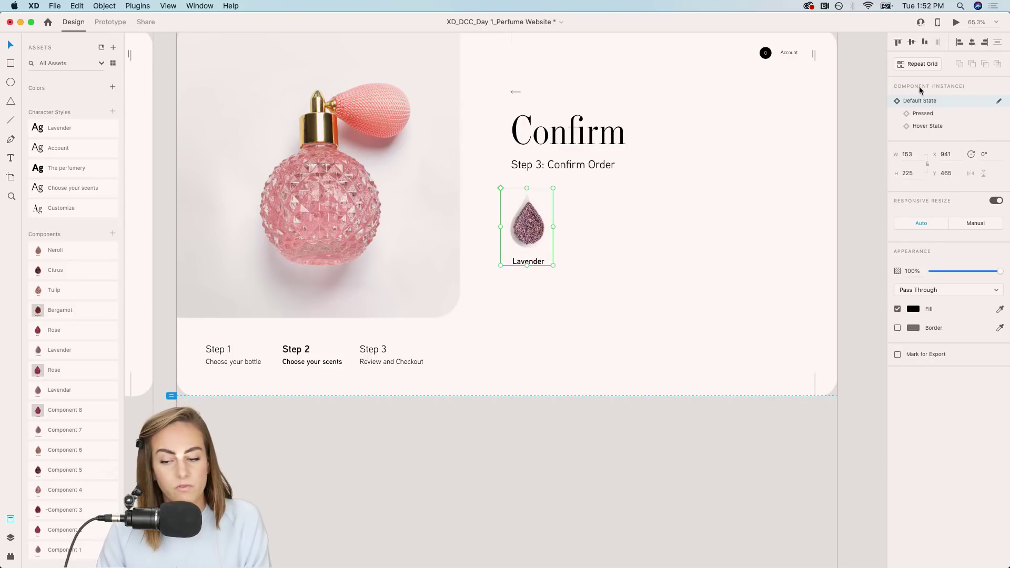
pyautogui.click(864, 193)
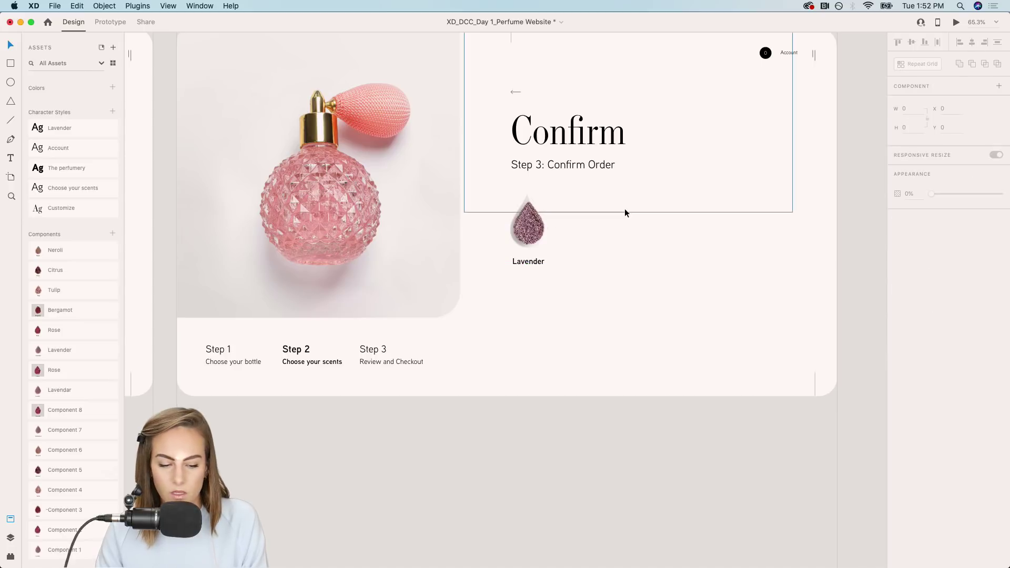
# Change the first scent's Lavender label to "Citrus" in the Step 2 artboard's grid.
pyautogui.hscroll(-10, 555, 210)
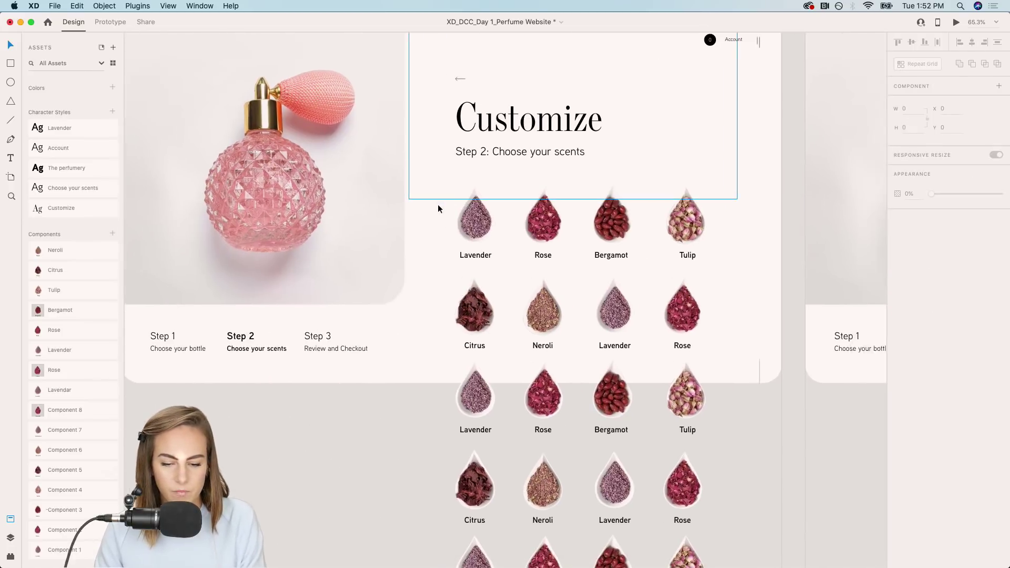
pyautogui.click(452, 255)
pyautogui.doubleClick(455, 254)
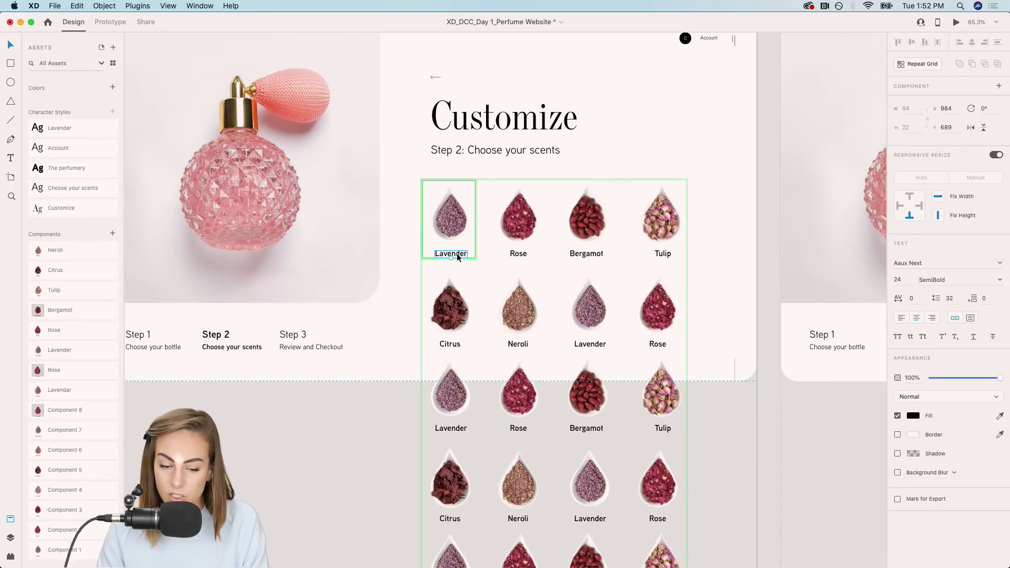
pyautogui.doubleClick(458, 255)
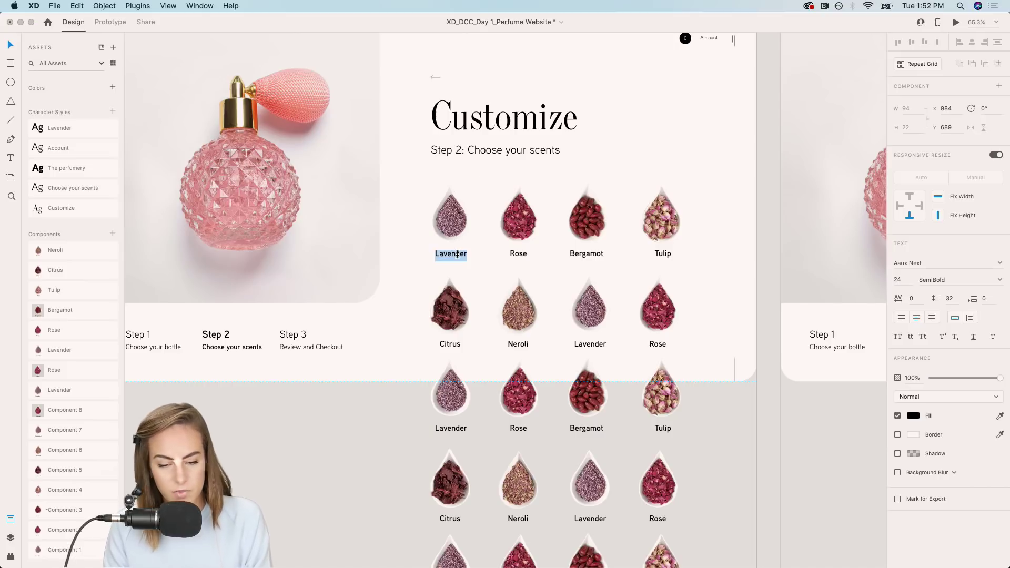
pyautogui.write('Citrus')
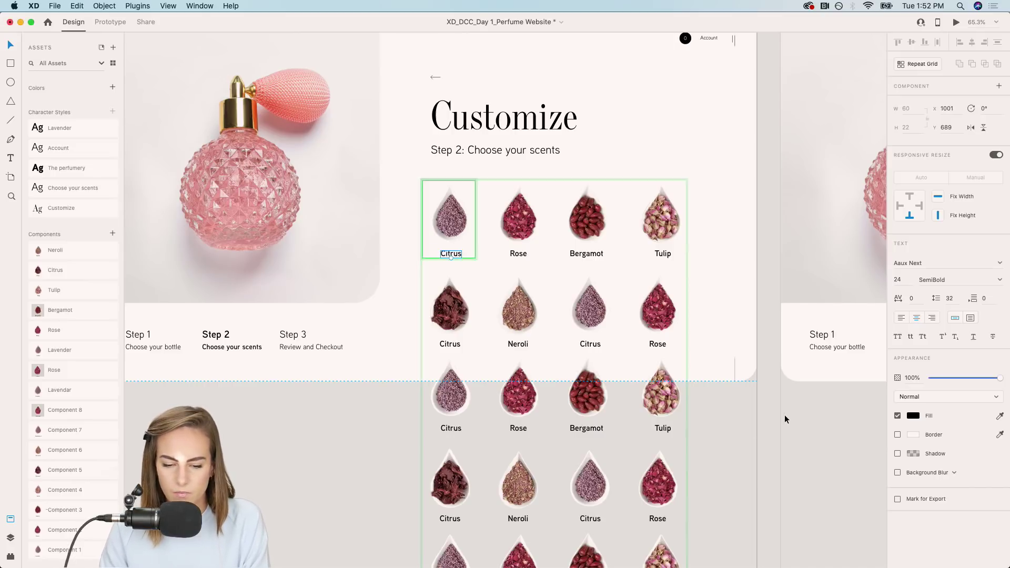
# Compare the first scent's label in the Step 2 grid with the component on the Confirm artboard.
pyautogui.hscroll(10, 785, 415)
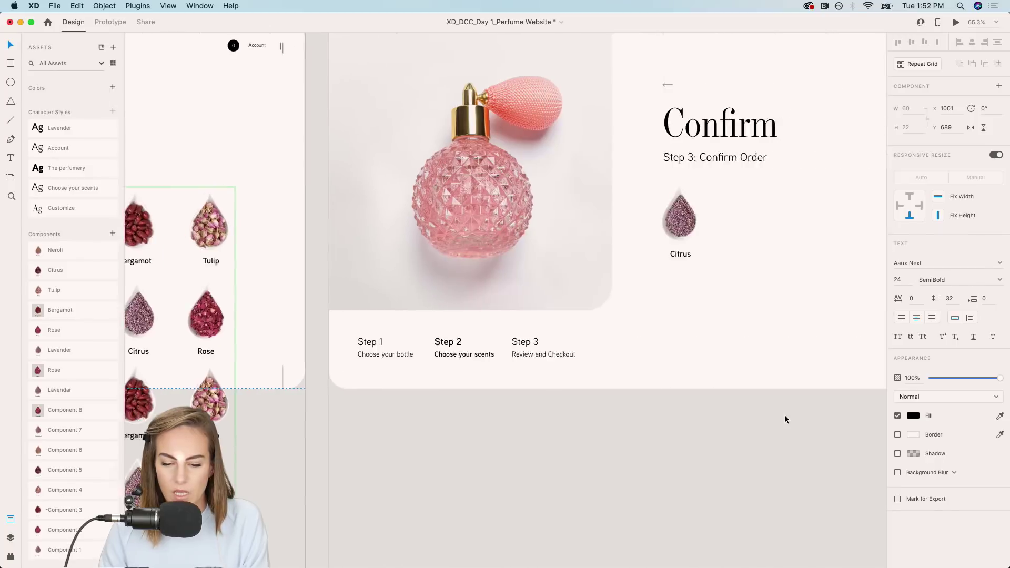
pyautogui.scroll(-5, 785, 415)
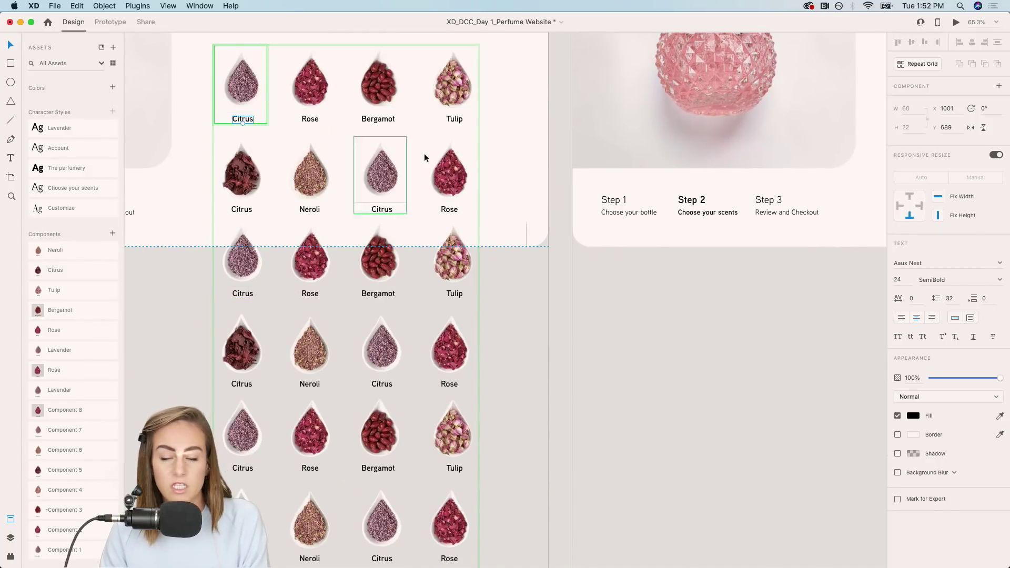
pyautogui.hscroll(7, 382, 363)
pyautogui.scroll(3, 382, 363)
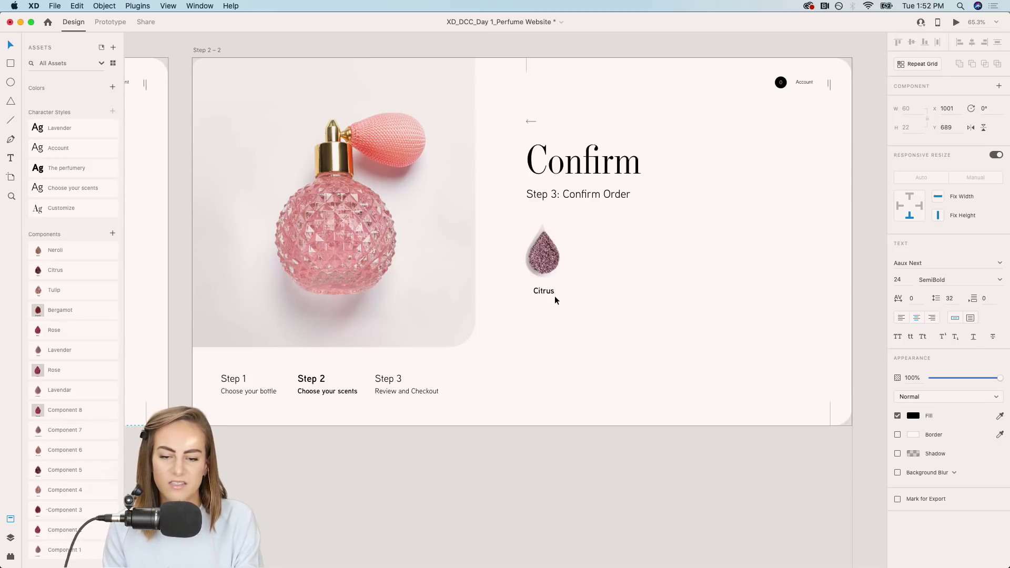
pyautogui.click(469, 427)
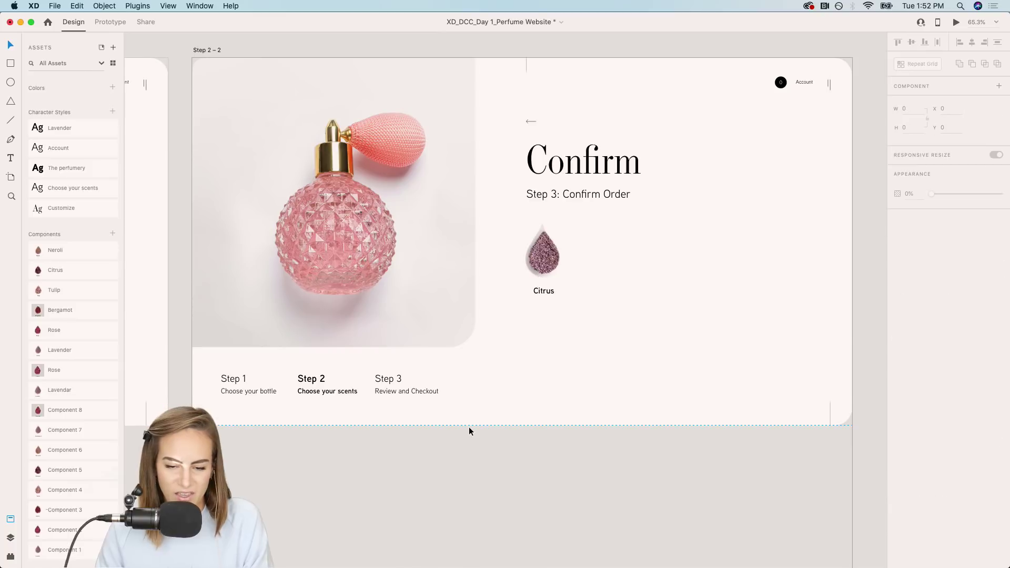
# Deselect the scent grid on the Step 2 artboard and save the perfume website document.
pyautogui.hscroll(-10, 469, 427)
pyautogui.hscroll(-5, 469, 427)
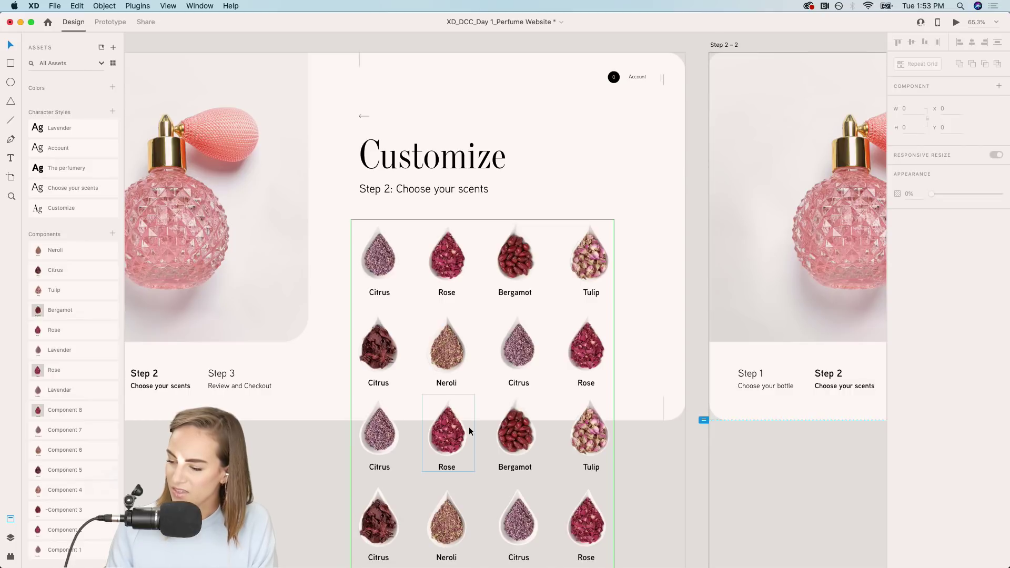
pyautogui.press('Escape')
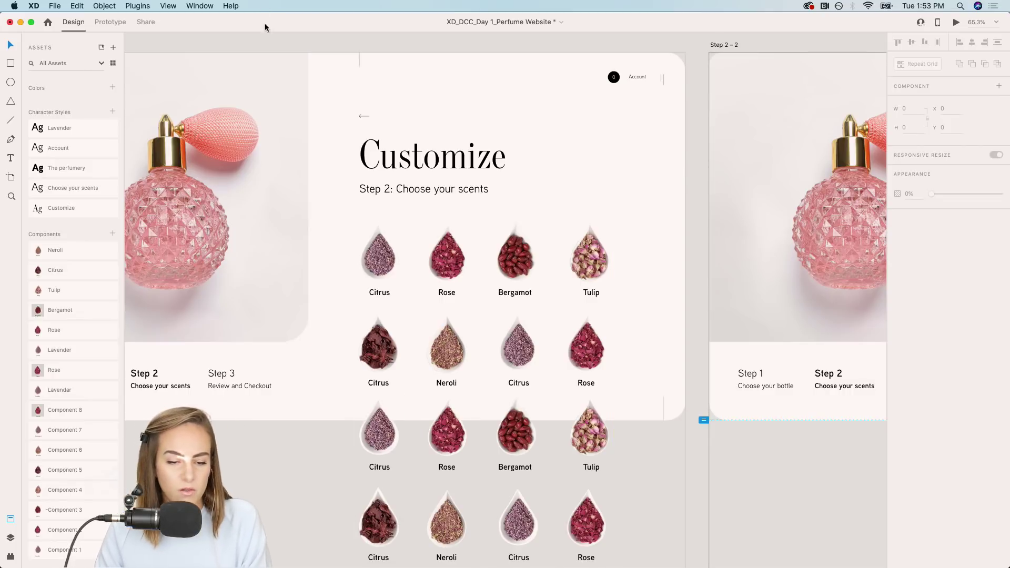
pyautogui.press('super+s')
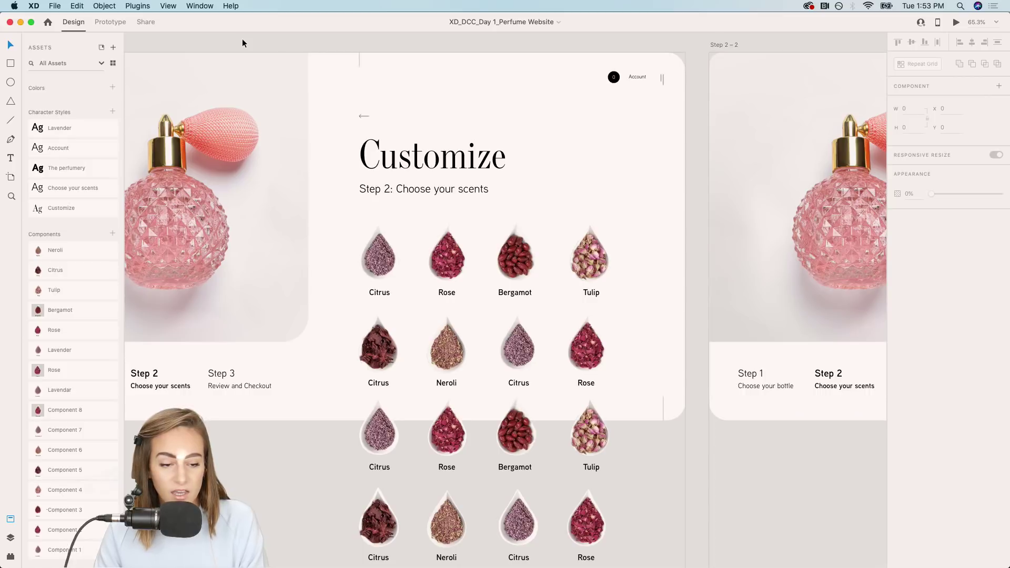
# Preview the Step 2 artboard and record scrolling through its scent grid beneath the Customize heading.
pyautogui.scroll(-3, 491, 118)
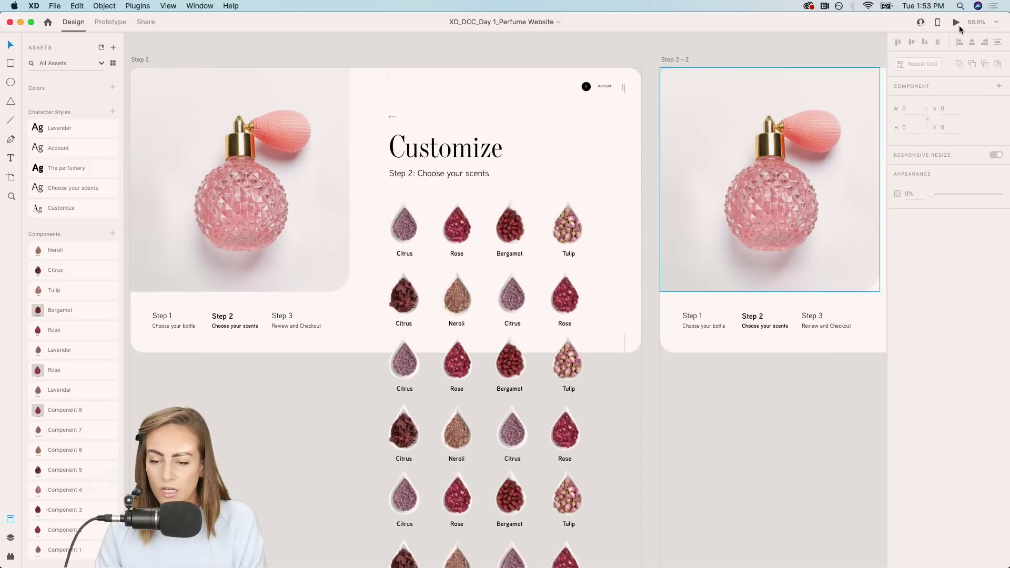
pyautogui.click(956, 24)
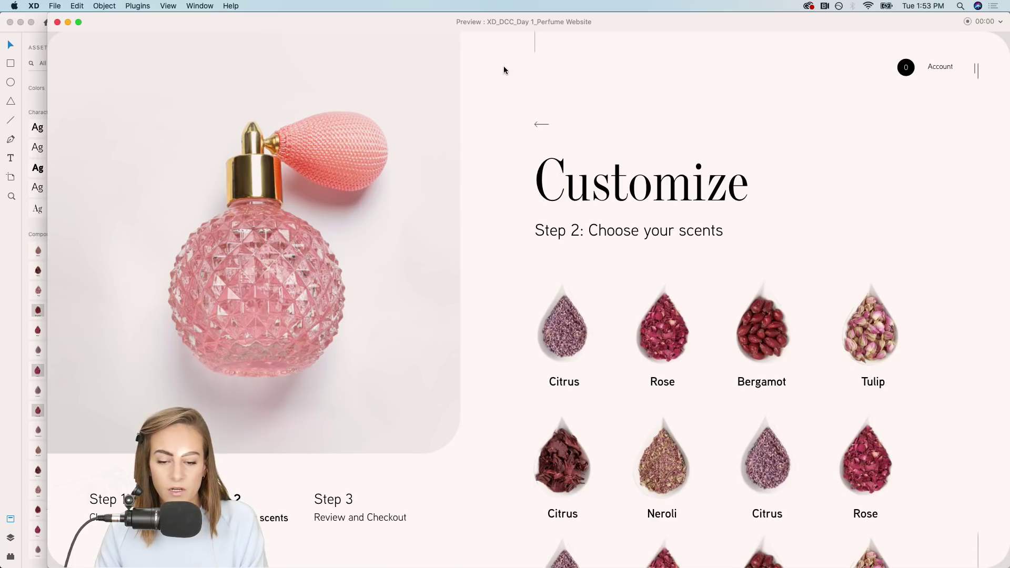
pyautogui.click(970, 27)
pyautogui.scroll(-3, 806, 345)
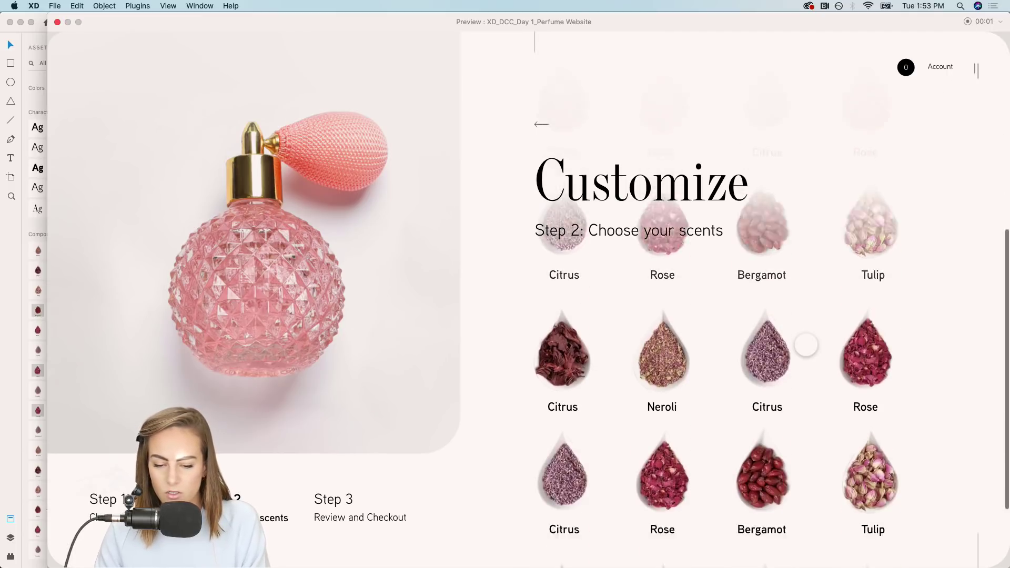
pyautogui.scroll(5, 806, 345)
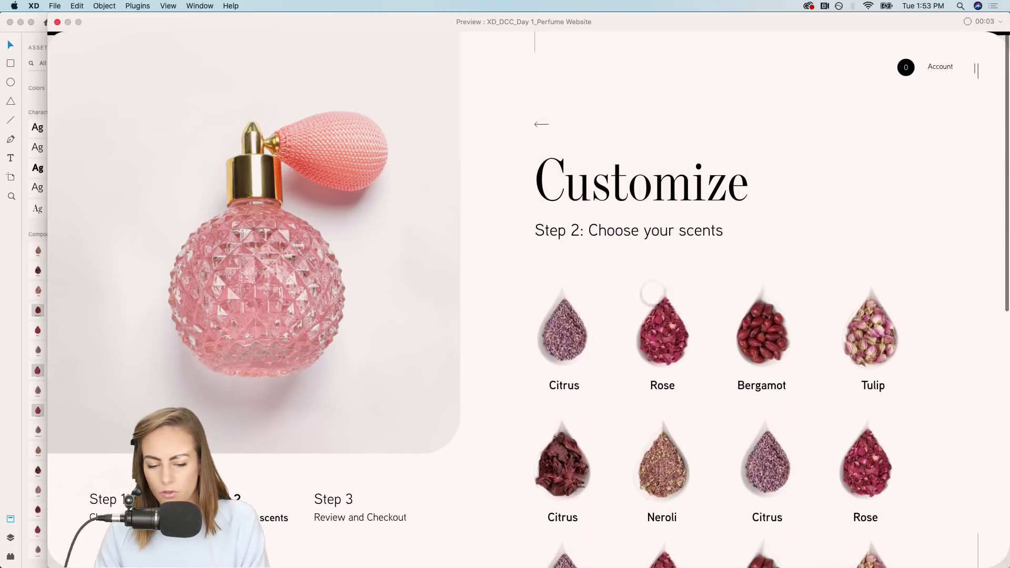
pyautogui.scroll(-1, 654, 292)
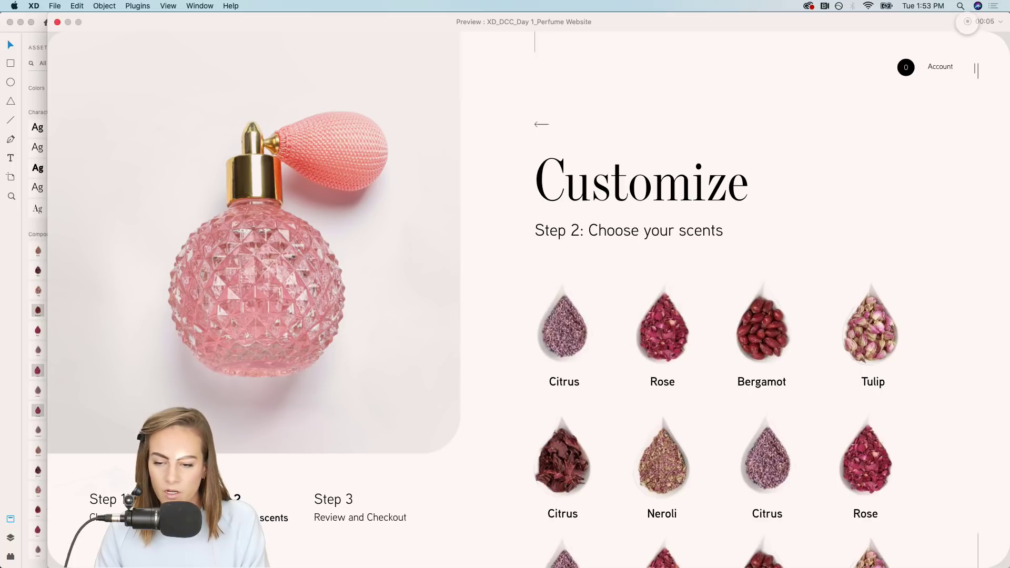
# Stop the preview recording, discard it without saving and close the preview.
pyautogui.click(968, 21)
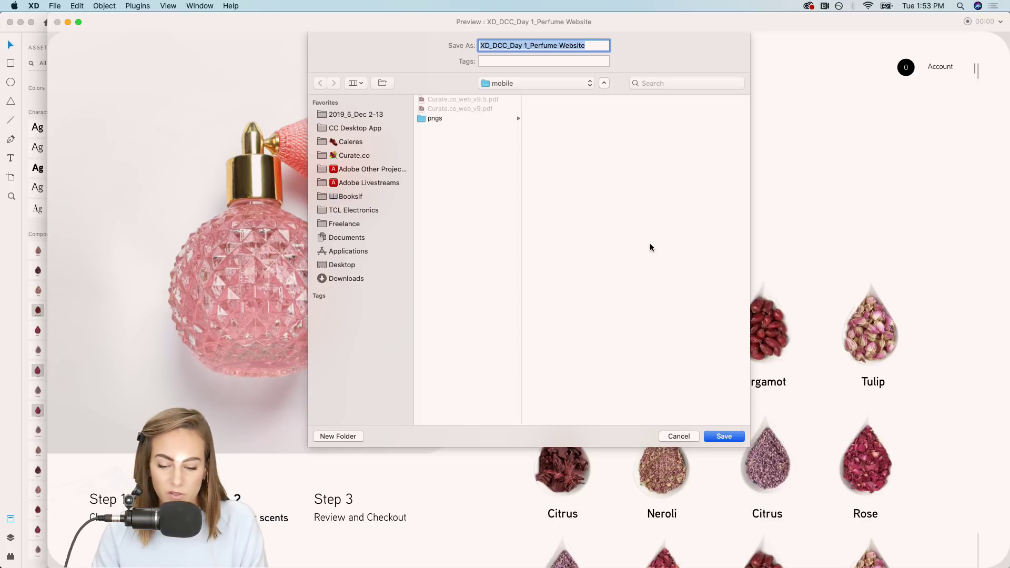
pyautogui.click(679, 436)
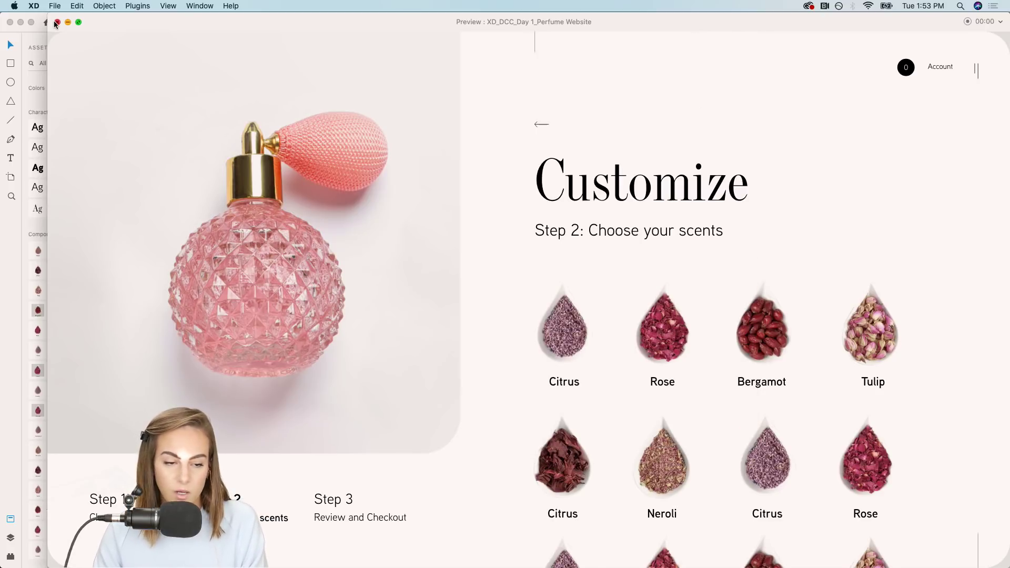
pyautogui.click(57, 23)
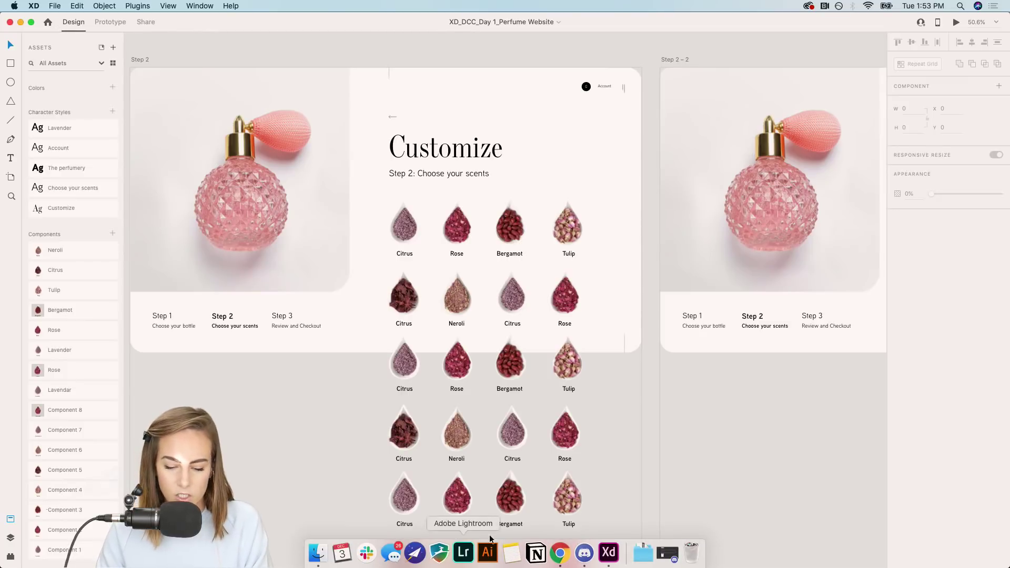
# Switch to the Behance profile in Chrome and open the Adobe XD Daily Creative Challenge December 2-13 project for editing.
pyautogui.click(559, 559)
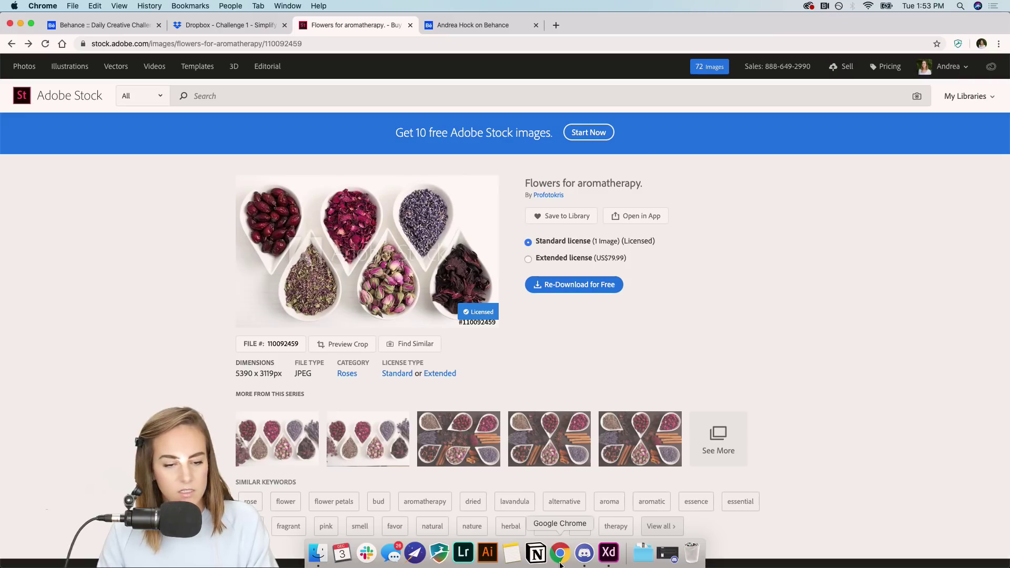
pyautogui.click(492, 26)
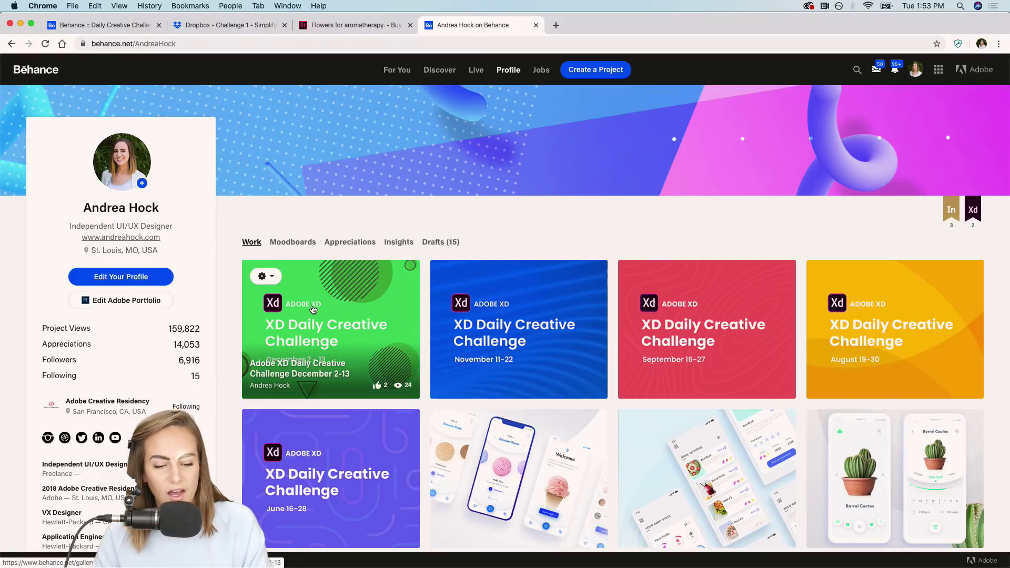
pyautogui.click(263, 276)
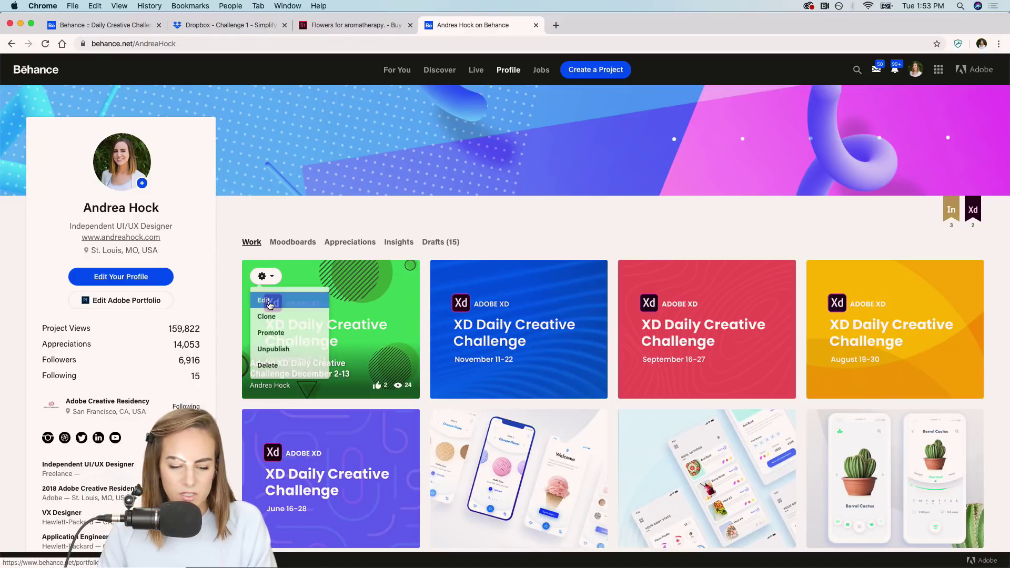
pyautogui.click(271, 296)
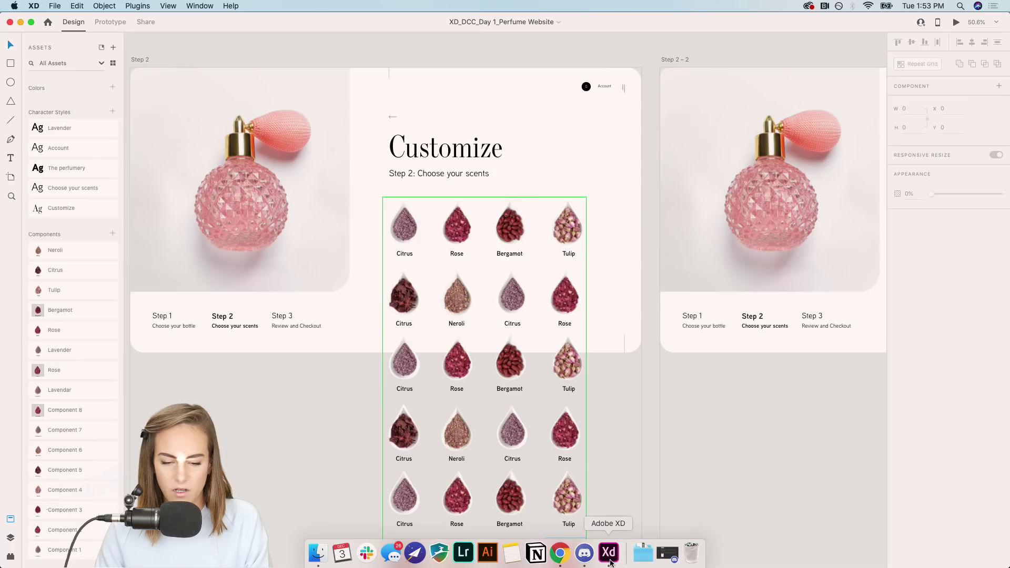
# Switch back to Adobe XD and export the Step 2 artboard as a PNG named "Day 1" into the Starter Files folder.
pyautogui.click(611, 555)
pyautogui.hscroll(-3, 202, 98)
pyautogui.scroll(2, 202, 98)
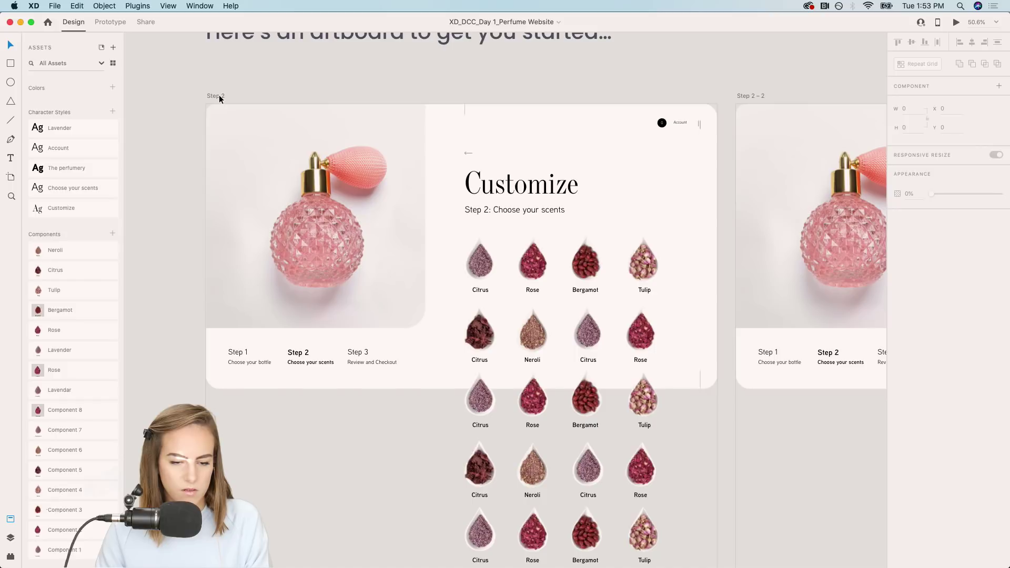
pyautogui.click(219, 97)
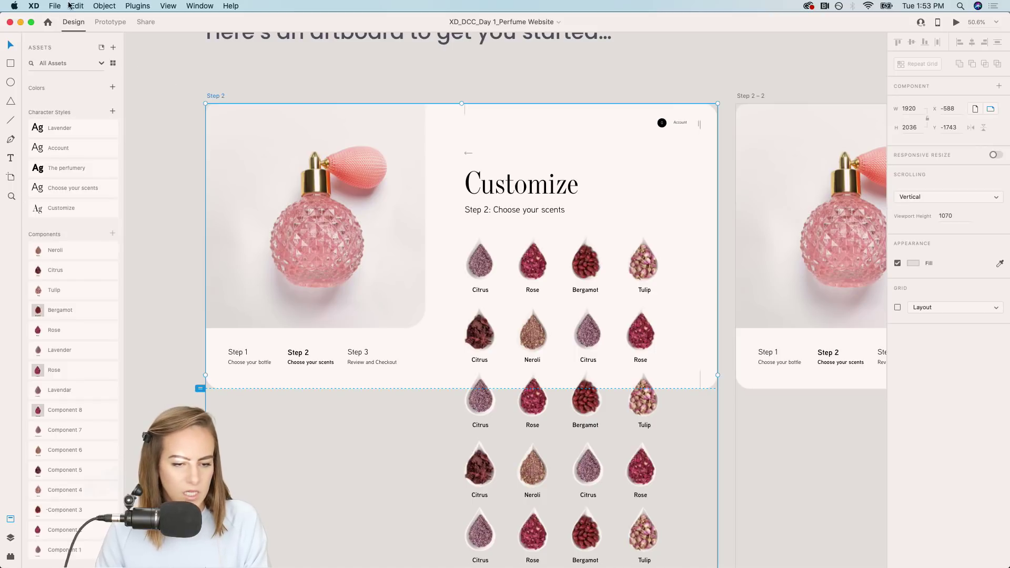
pyautogui.click(55, 4)
pyautogui.moveTo(104, 152)
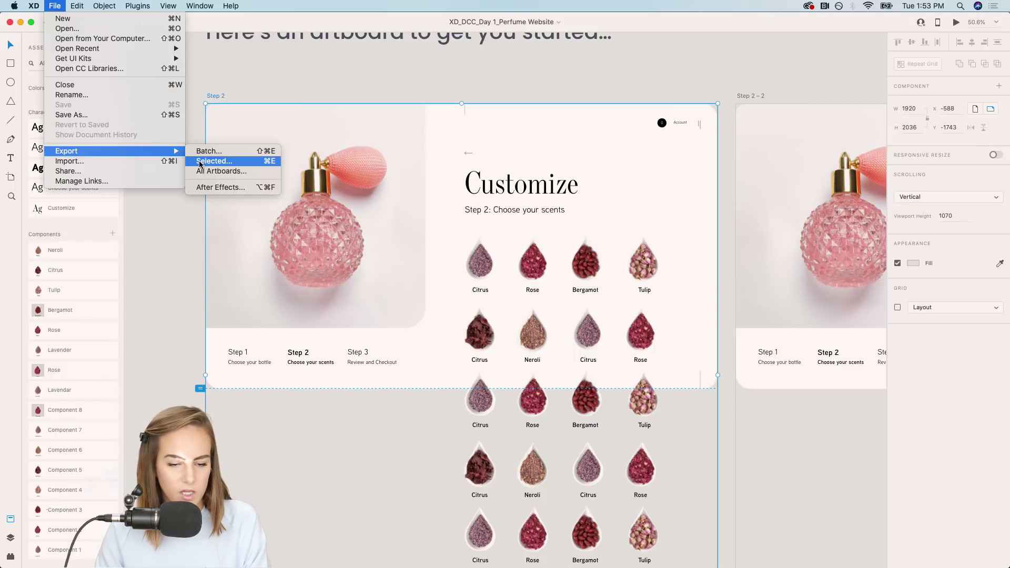
pyautogui.click(258, 164)
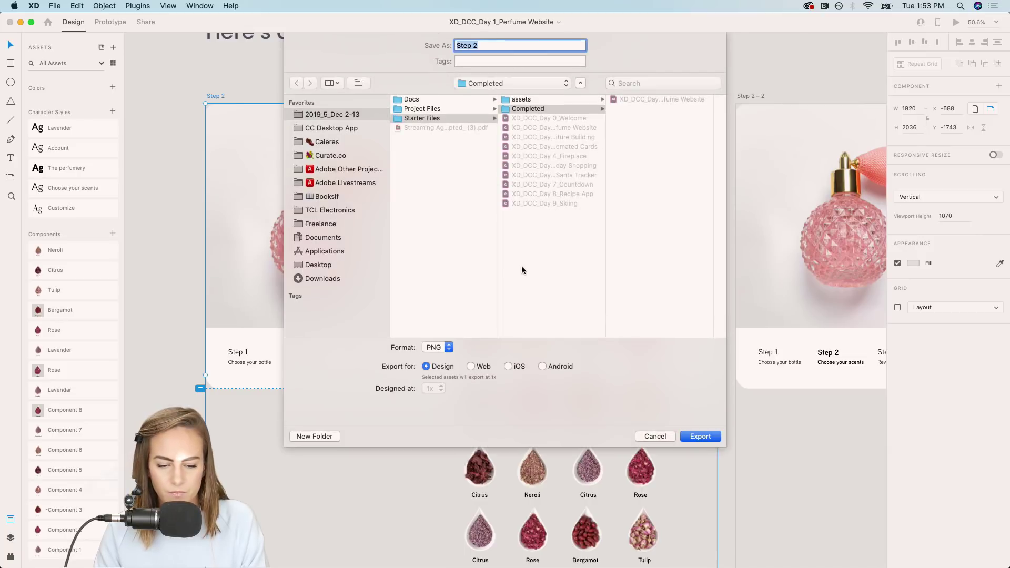
pyautogui.write('Day 1')
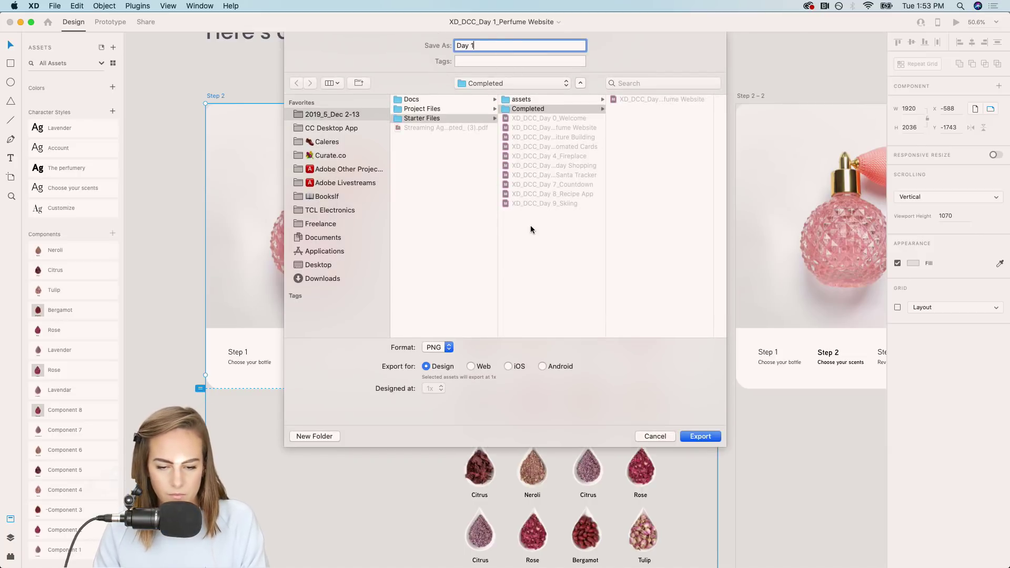
pyautogui.click(531, 229)
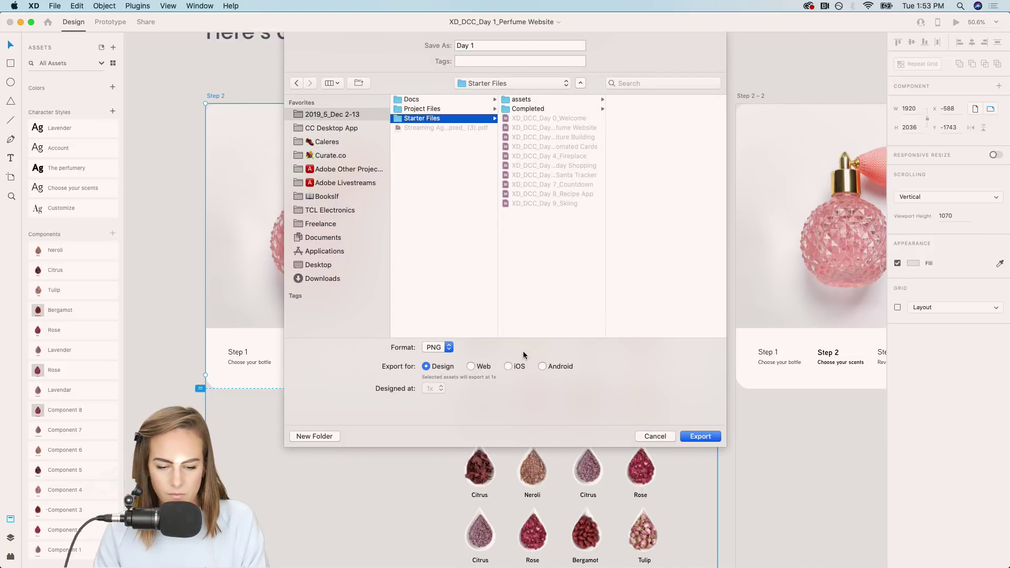
pyautogui.click(699, 440)
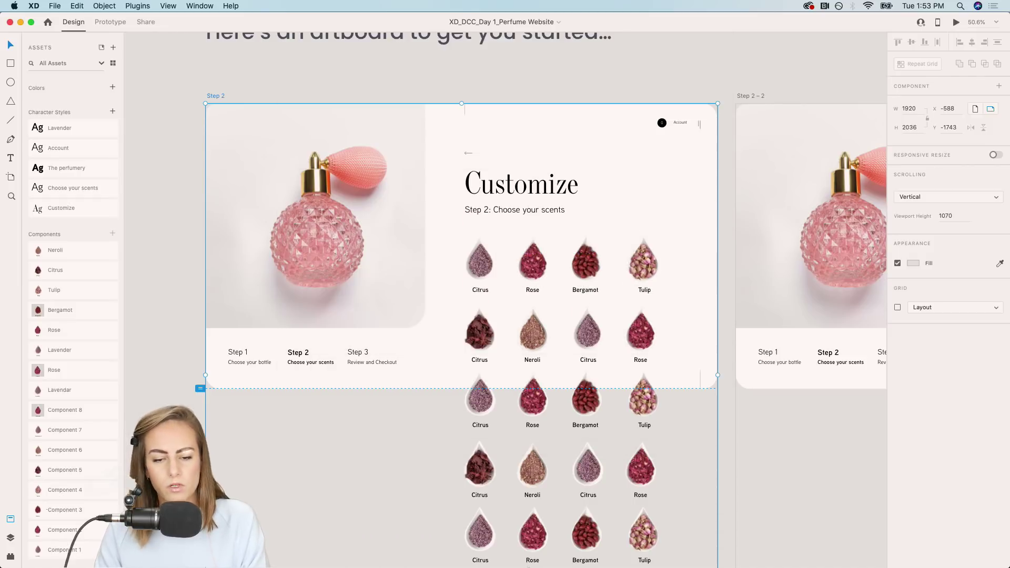
# Switch to the Behance project in Chrome and add Day 1.png from Finder's Starter Files folder below the challenge description.
pyautogui.click(553, 564)
pyautogui.scroll(-1, 519, 362)
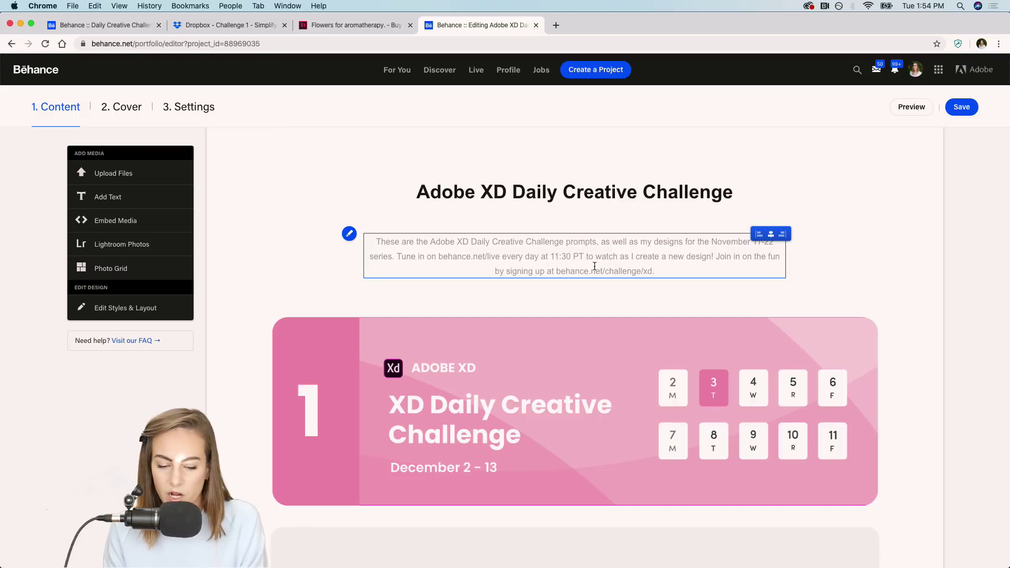
pyautogui.scroll(-3, 595, 266)
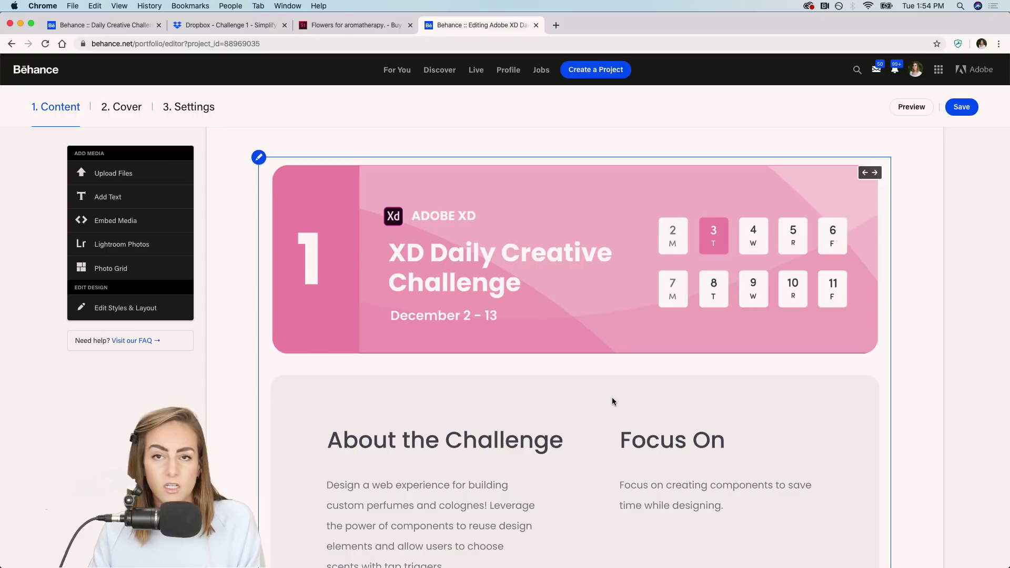
pyautogui.scroll(-5, 612, 397)
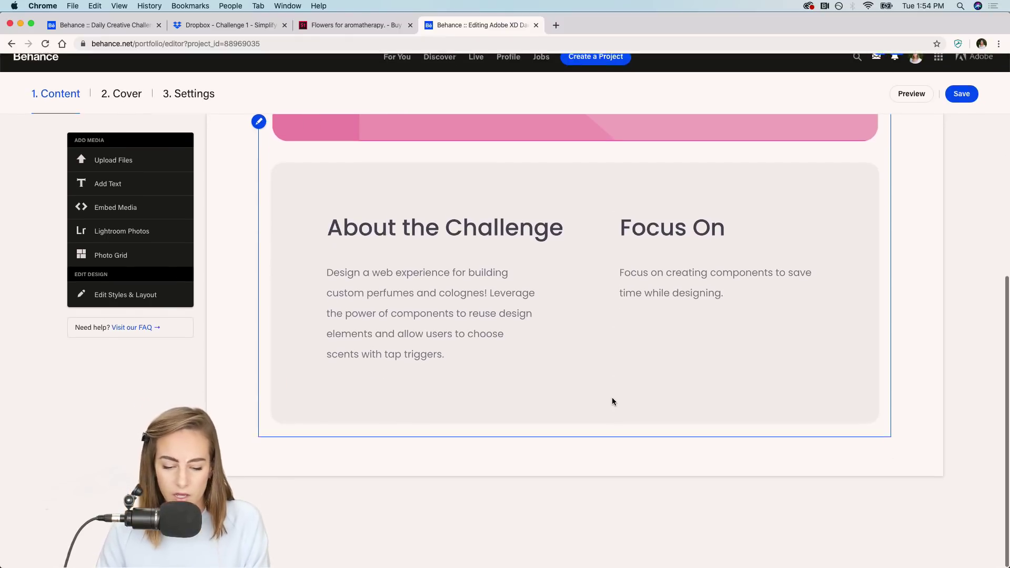
pyautogui.click(319, 555)
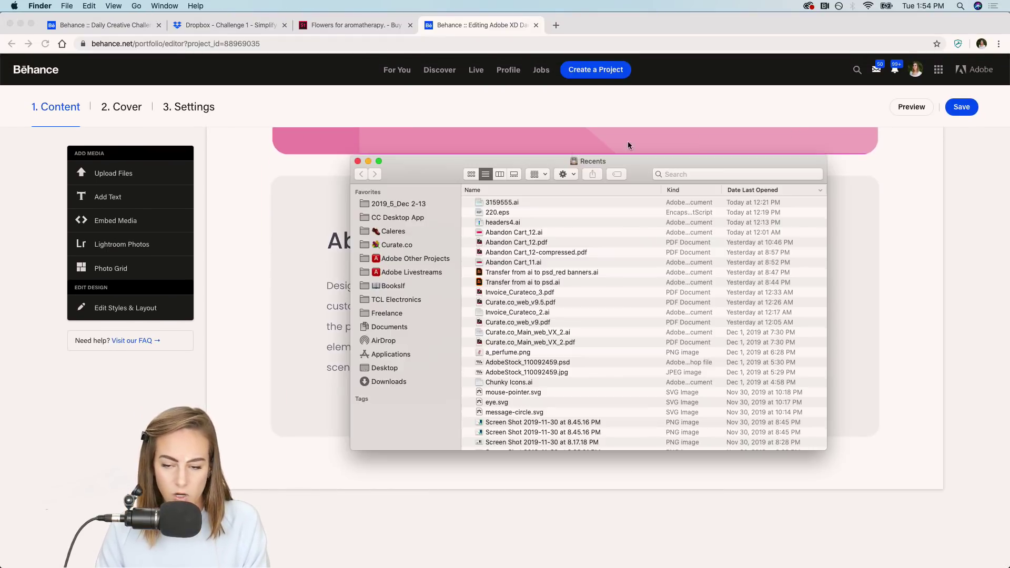
pyautogui.moveTo(422, 169); pyautogui.dragTo(594, 169)
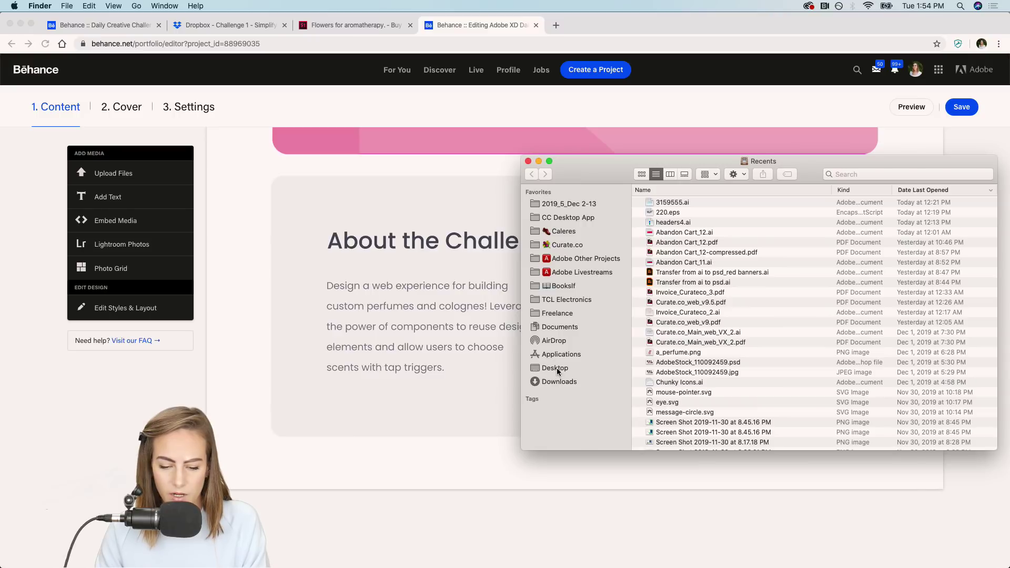
pyautogui.click(567, 206)
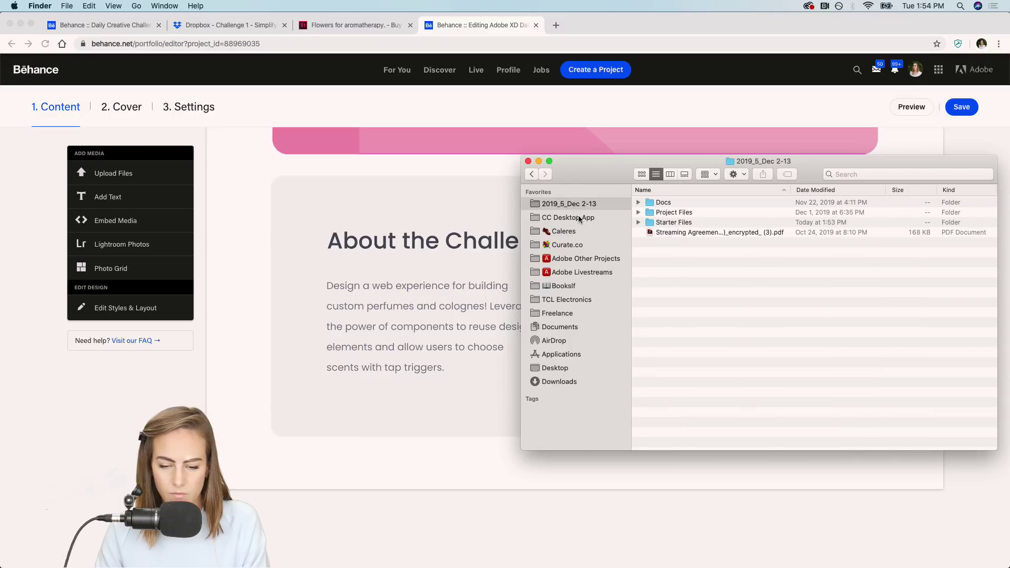
pyautogui.doubleClick(677, 223)
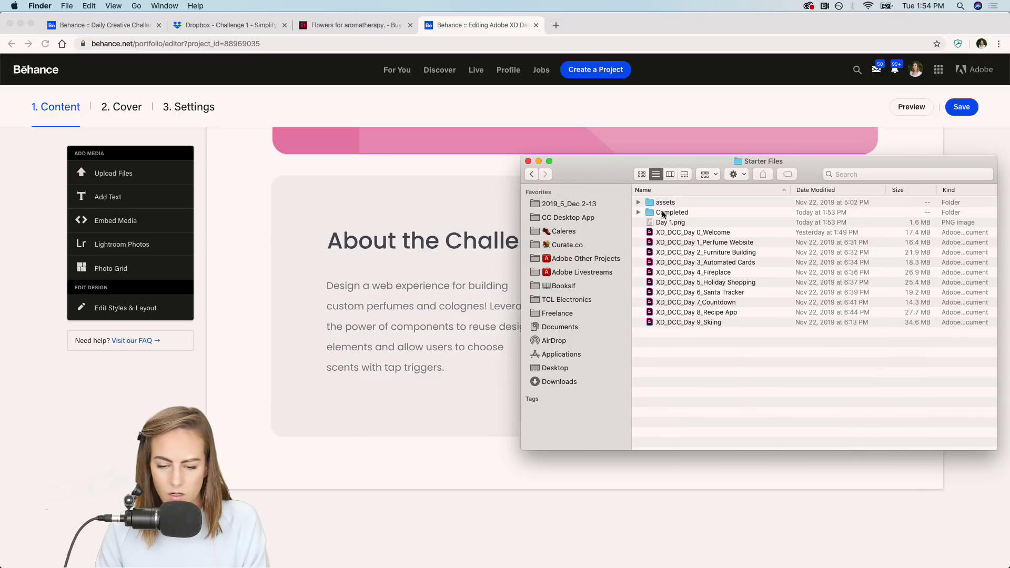
pyautogui.doubleClick(672, 212)
pyautogui.click(533, 175)
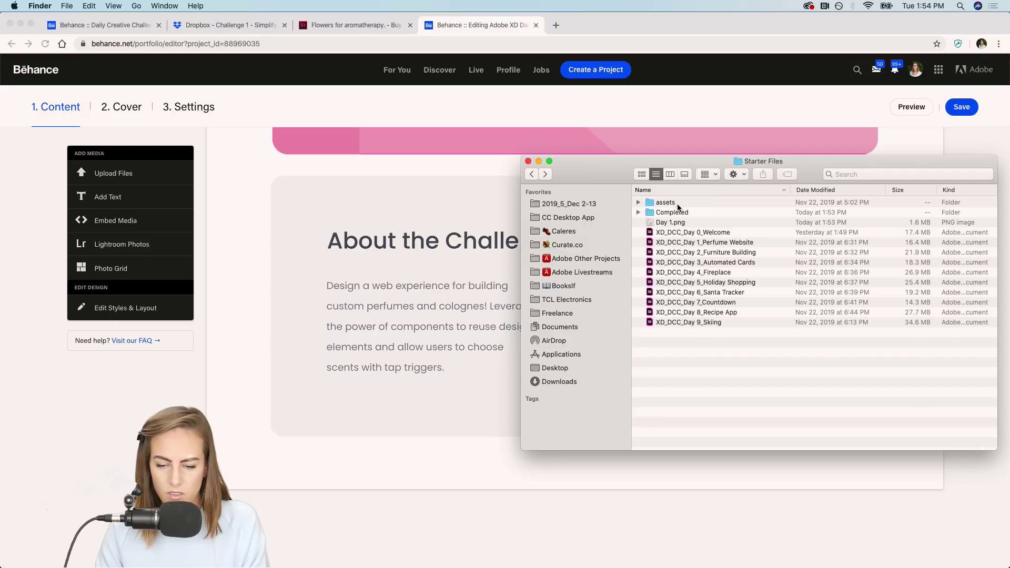
pyautogui.moveTo(668, 225); pyautogui.dragTo(409, 466)
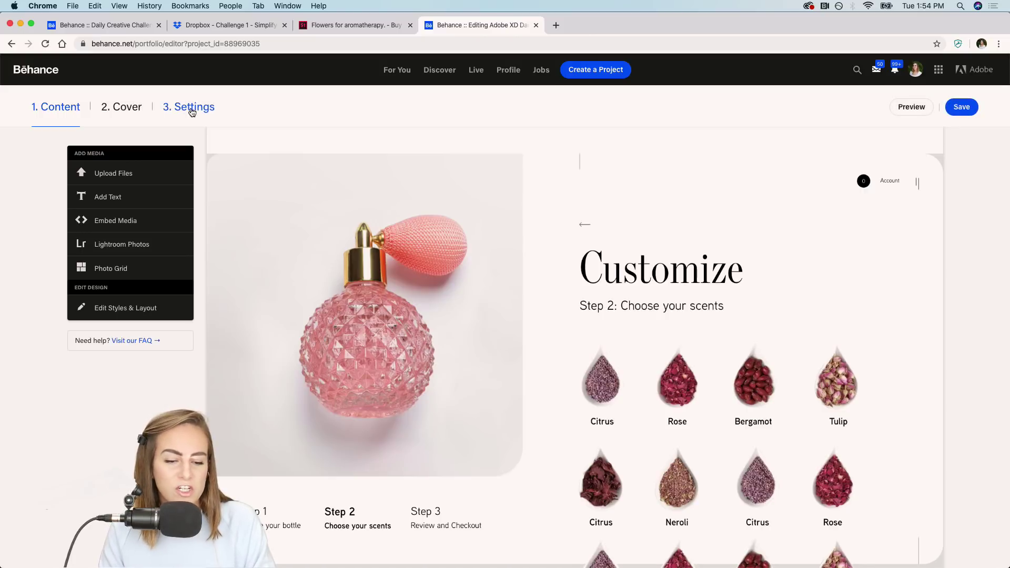
# Review the project's discoverability keywords in its settings and save the settings.
pyautogui.click(192, 112)
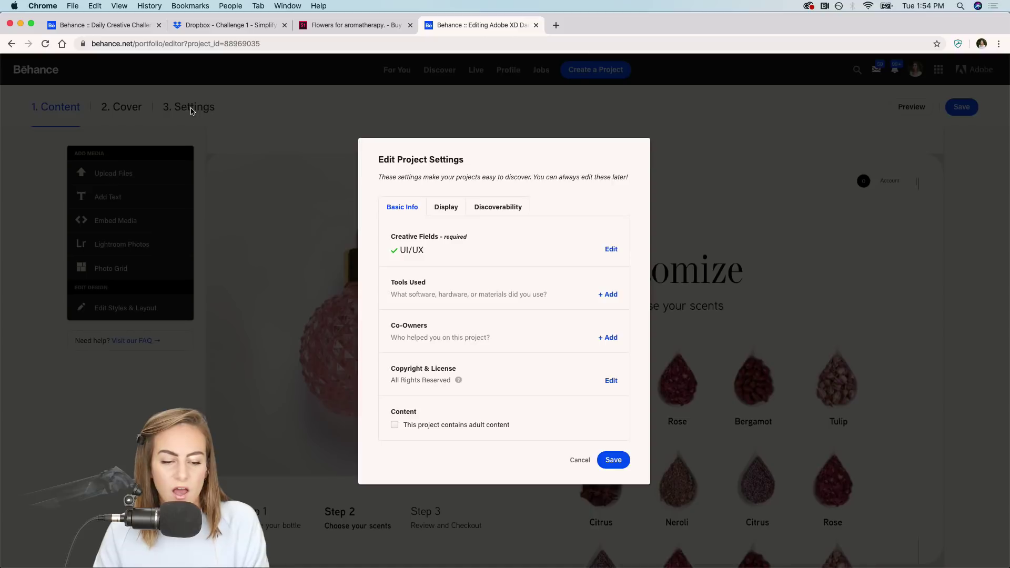
pyautogui.click(505, 210)
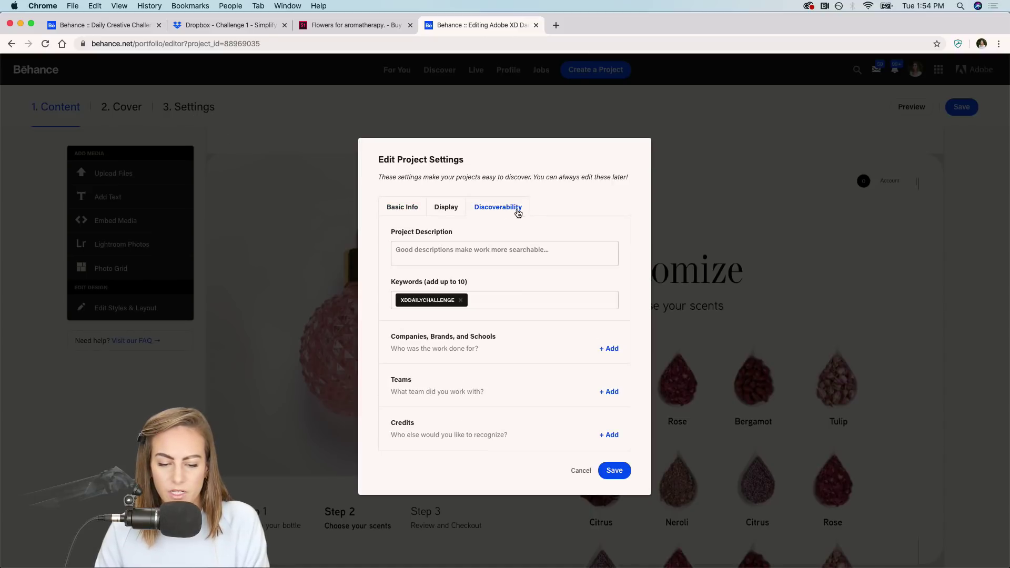
pyautogui.click(616, 470)
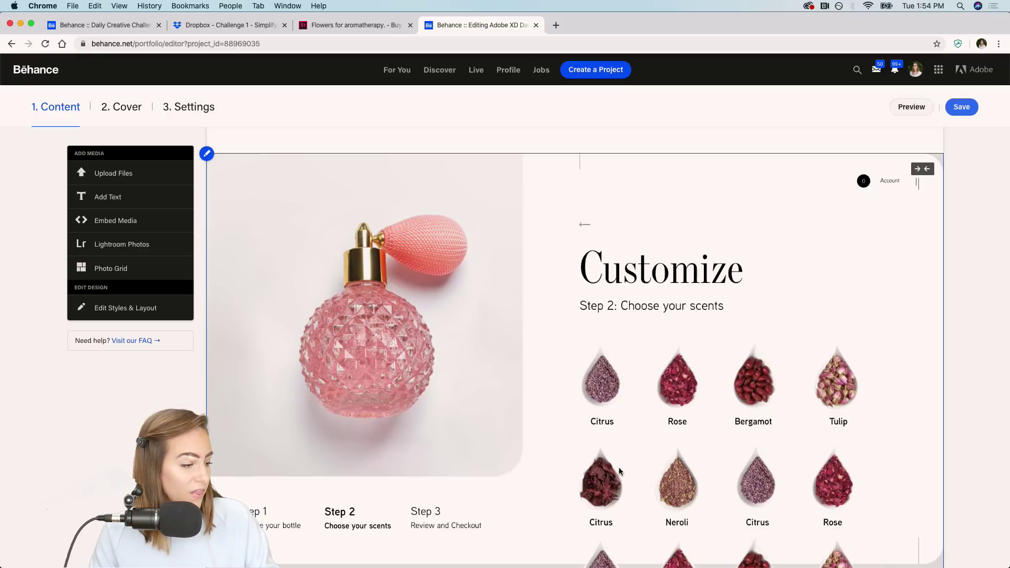